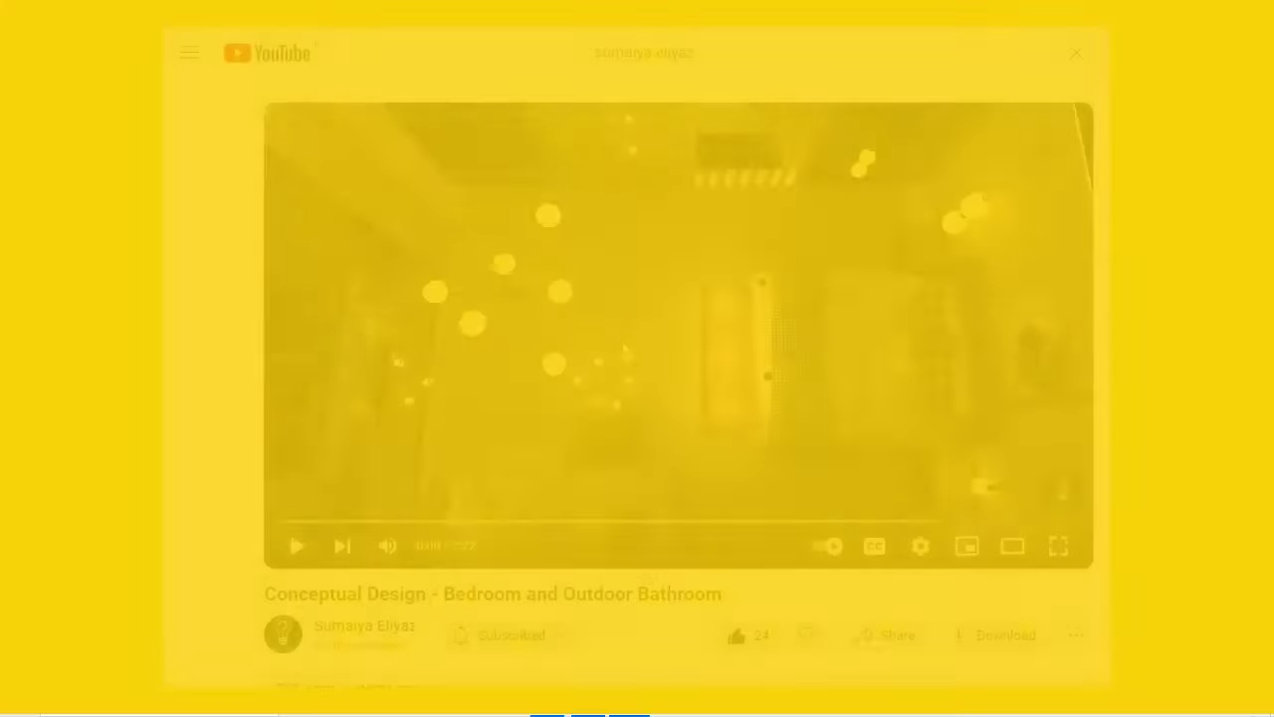
# Read through the viewer comments under the video "Conceptual Design - Bedroom and Outdoor Bathroom".
pyautogui.scroll(-9, 625, 347)
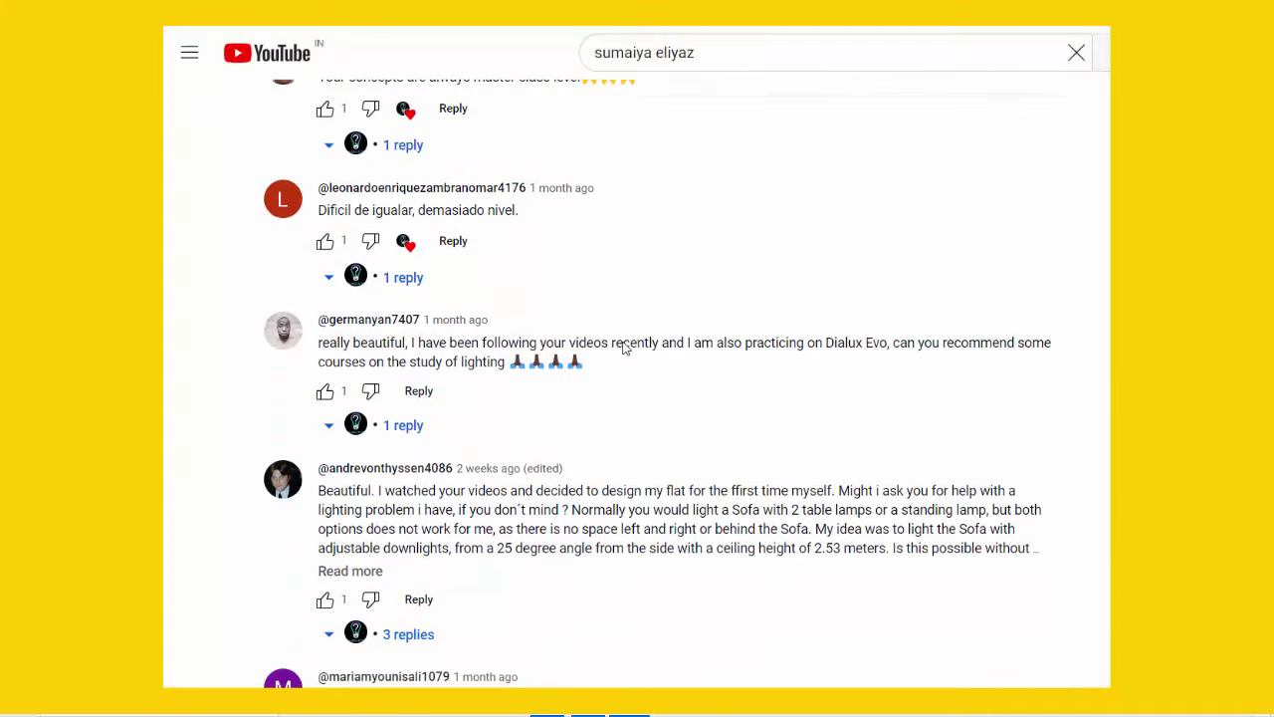
pyautogui.scroll(-9, 624, 348)
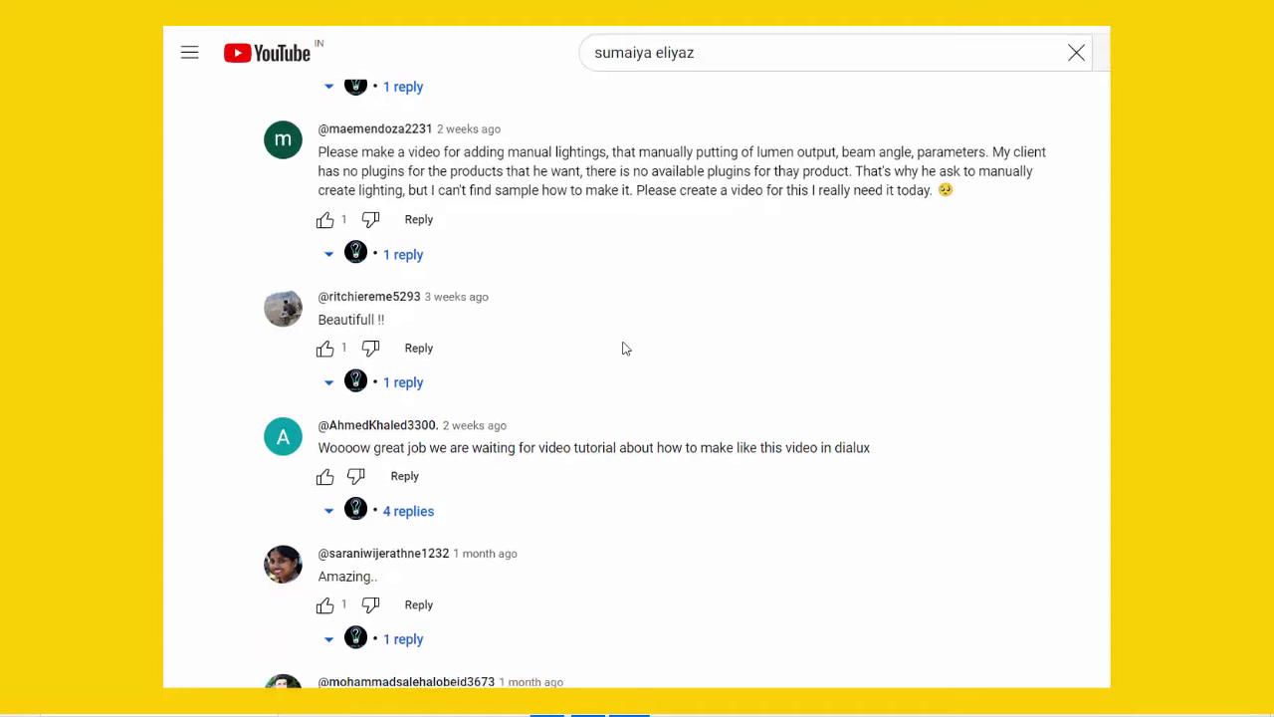
pyautogui.scroll(-7, 625, 347)
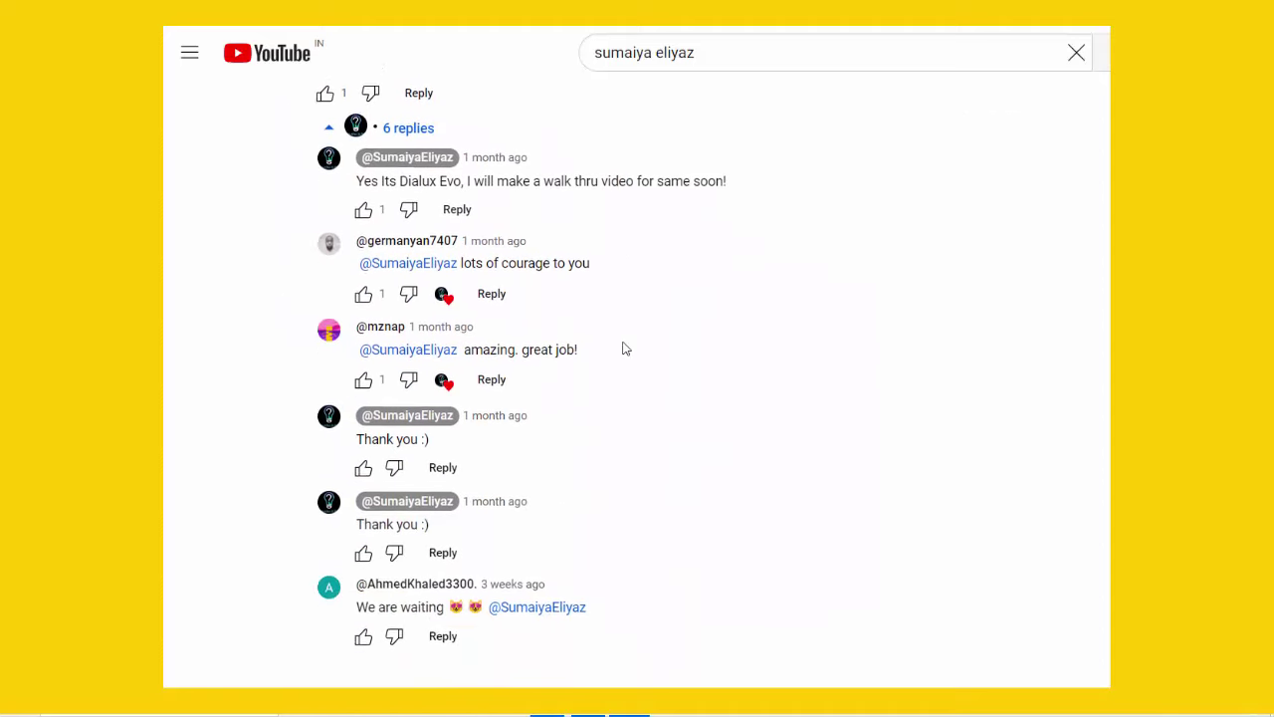
pyautogui.scroll(-2, 624, 348)
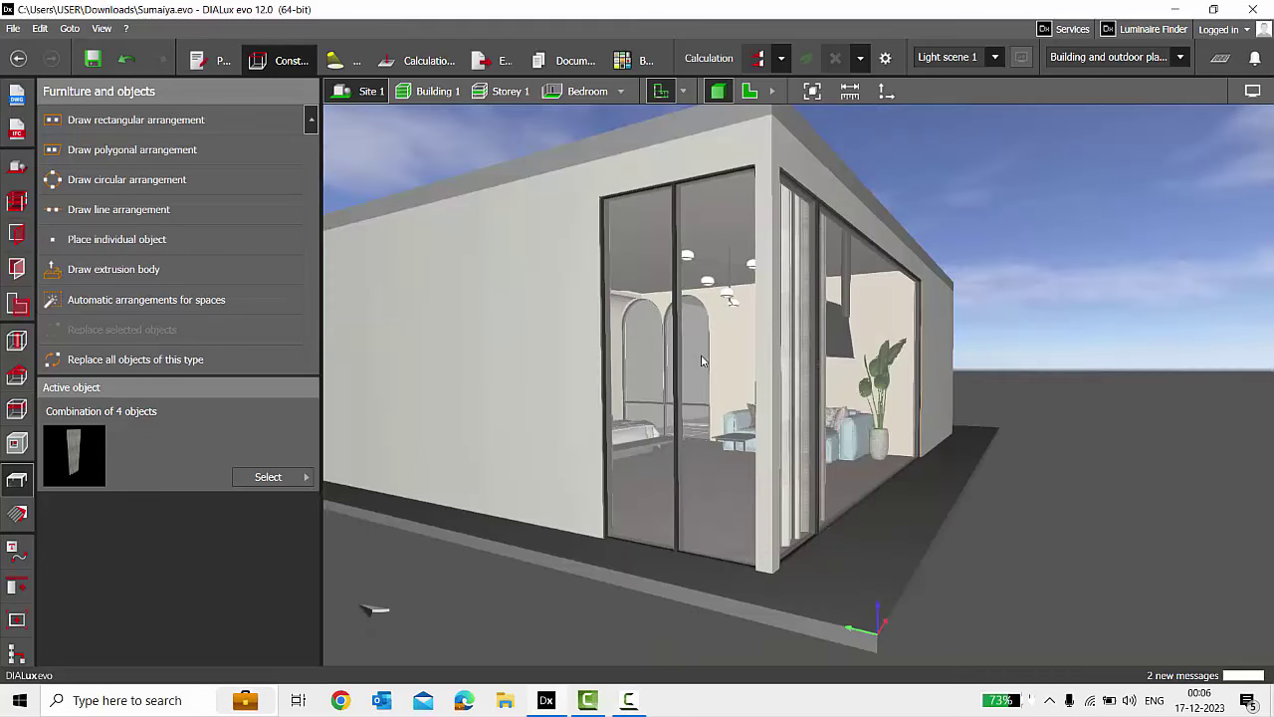
# Switch to the DIALux evo project, examine the building's exterior and display the Bedroom on its own.
pyautogui.moveTo(765, 418); pyautogui.dragTo(682, 427, button='right')
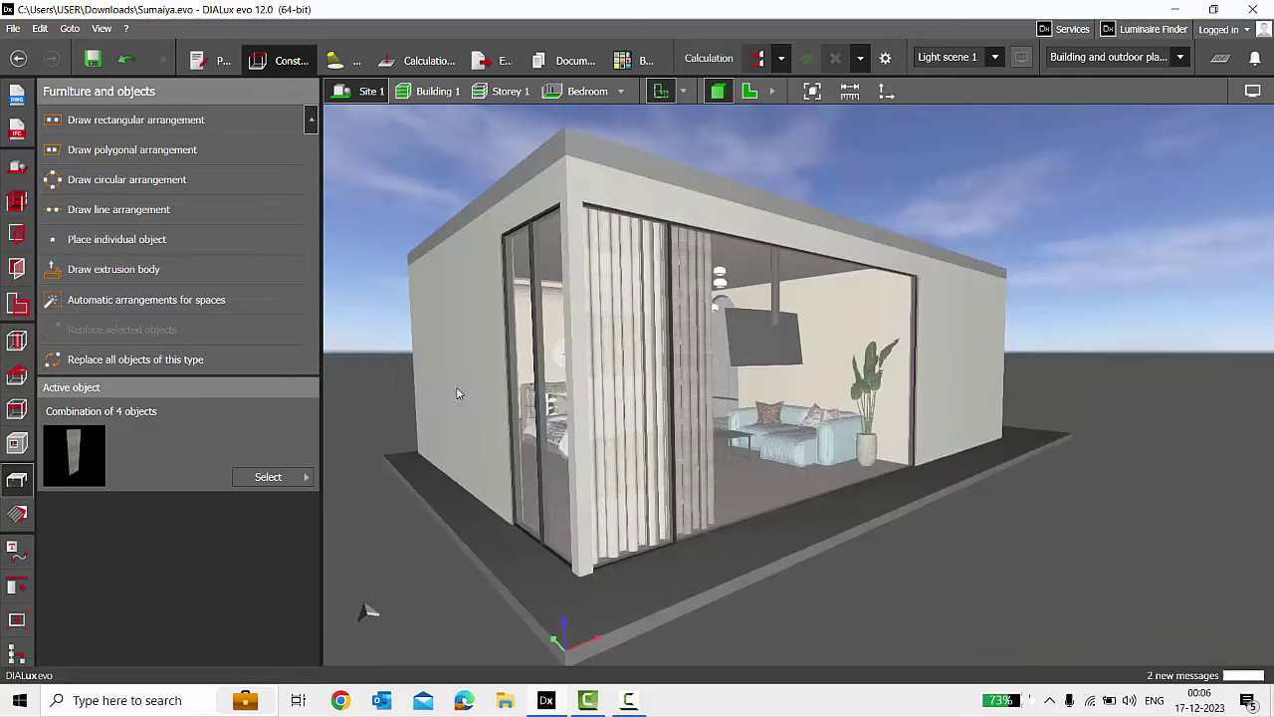
pyautogui.moveTo(458, 392); pyautogui.dragTo(524, 380, button='right')
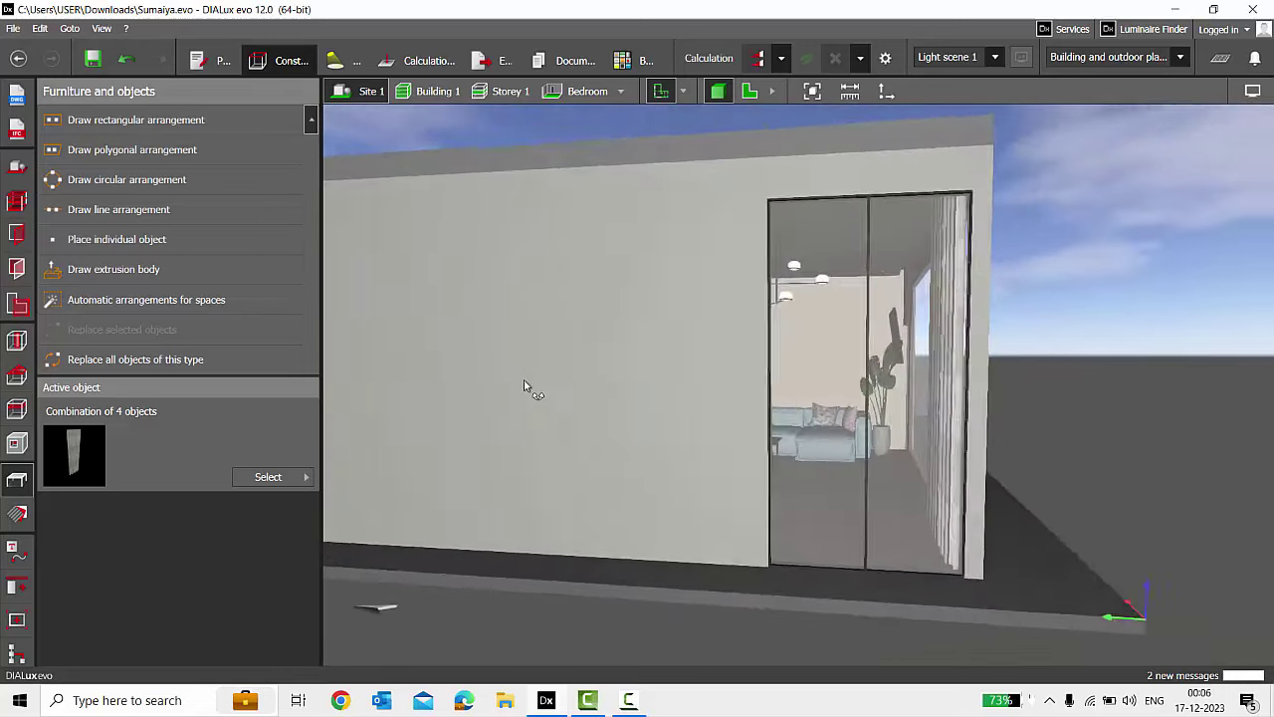
pyautogui.scroll(4, 881, 353)
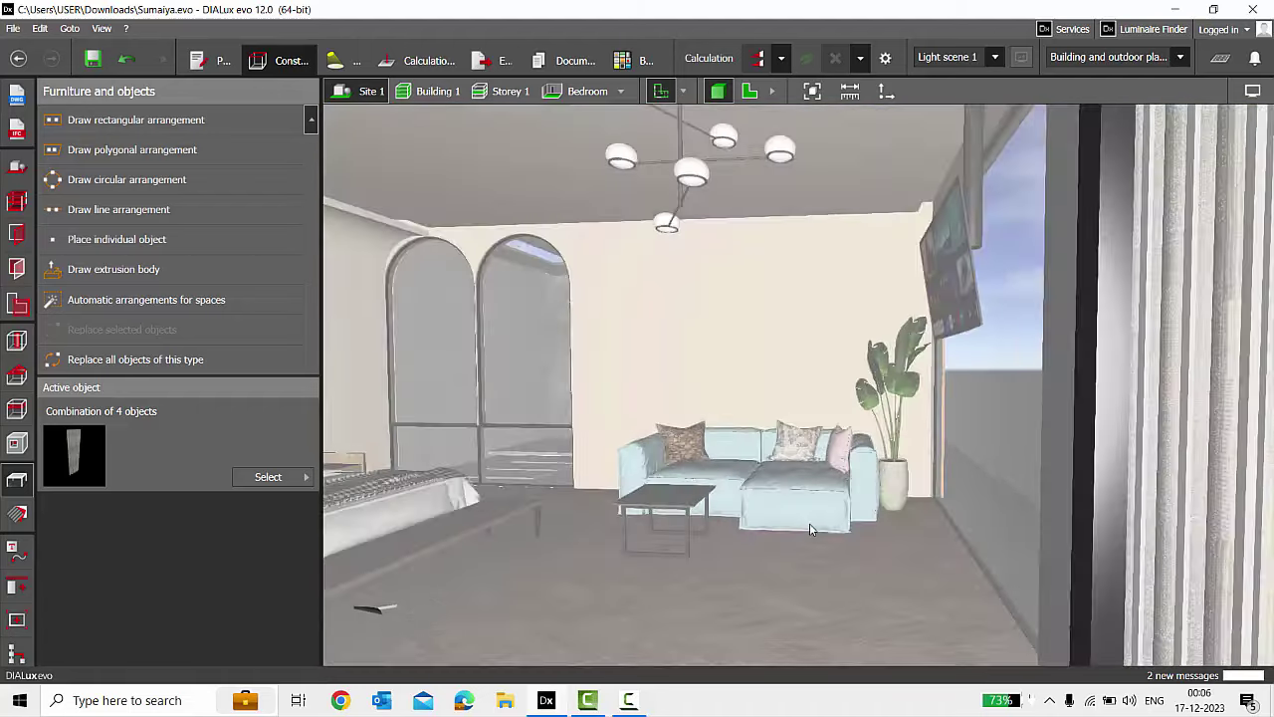
pyautogui.scroll(1, 810, 528)
pyautogui.click(586, 91)
pyautogui.scroll(-1, 877, 404)
pyautogui.scroll(1, 895, 405)
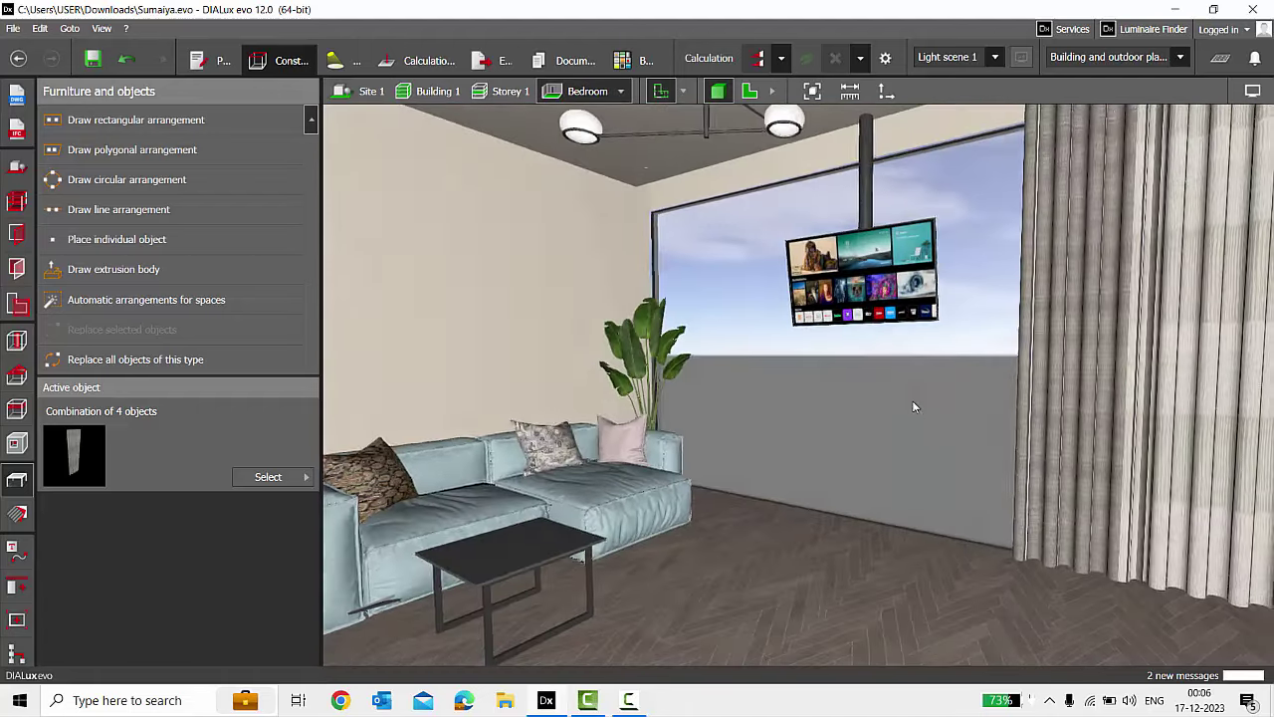
# Examine the bedroom's large window wall with the ceiling-mounted TV, the curtains and the seating corner.
pyautogui.moveTo(914, 406); pyautogui.dragTo(839, 371)
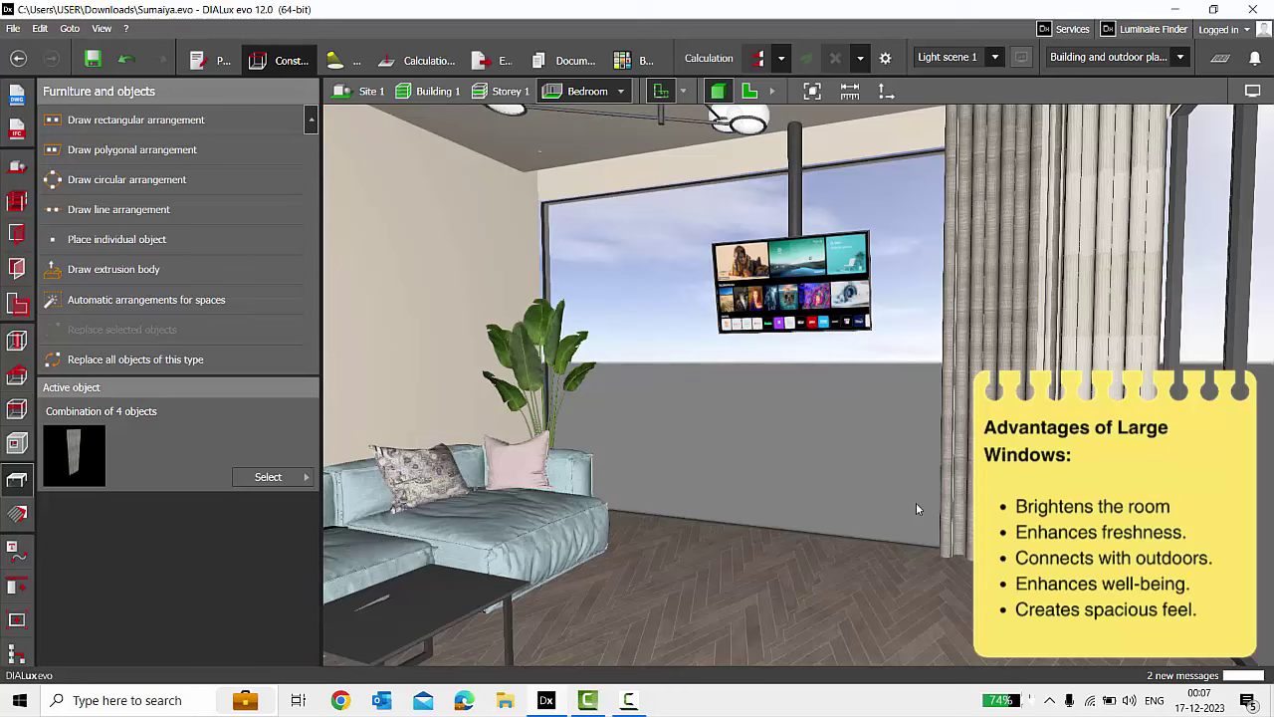
pyautogui.scroll(-2, 904, 550)
pyautogui.moveTo(878, 507); pyautogui.dragTo(865, 506, button='right')
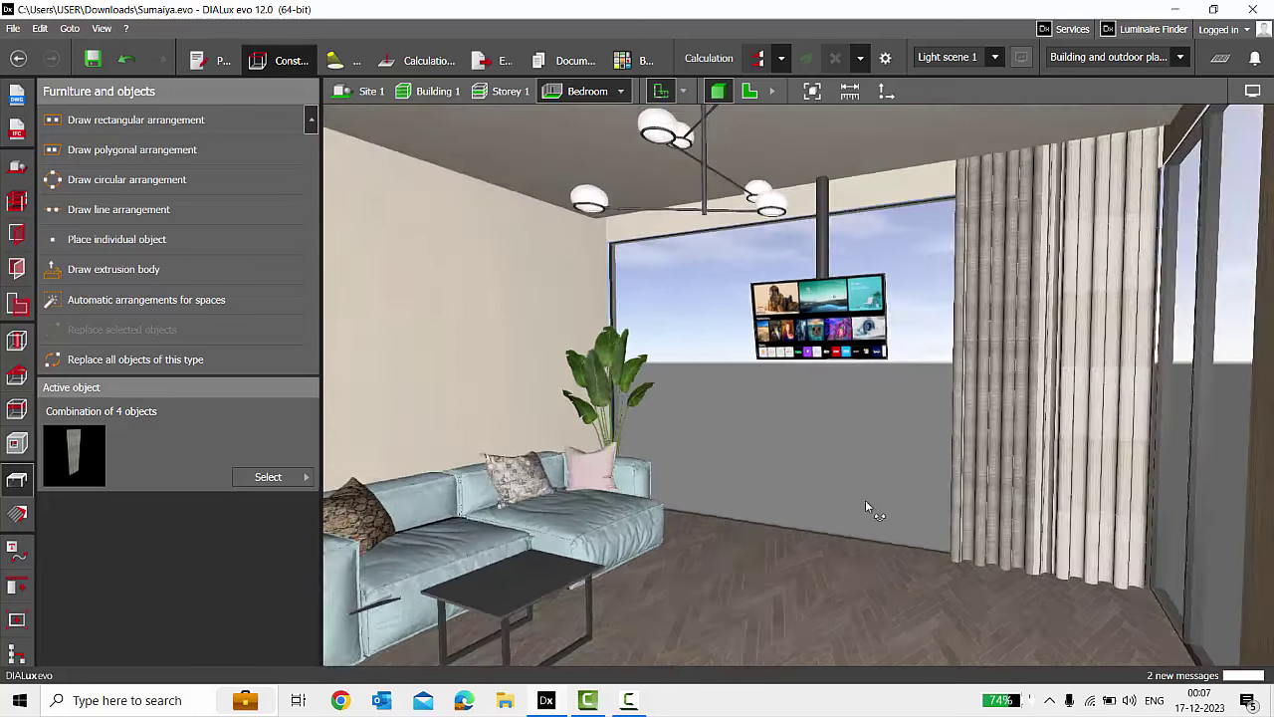
pyautogui.moveTo(865, 501); pyautogui.dragTo(795, 418)
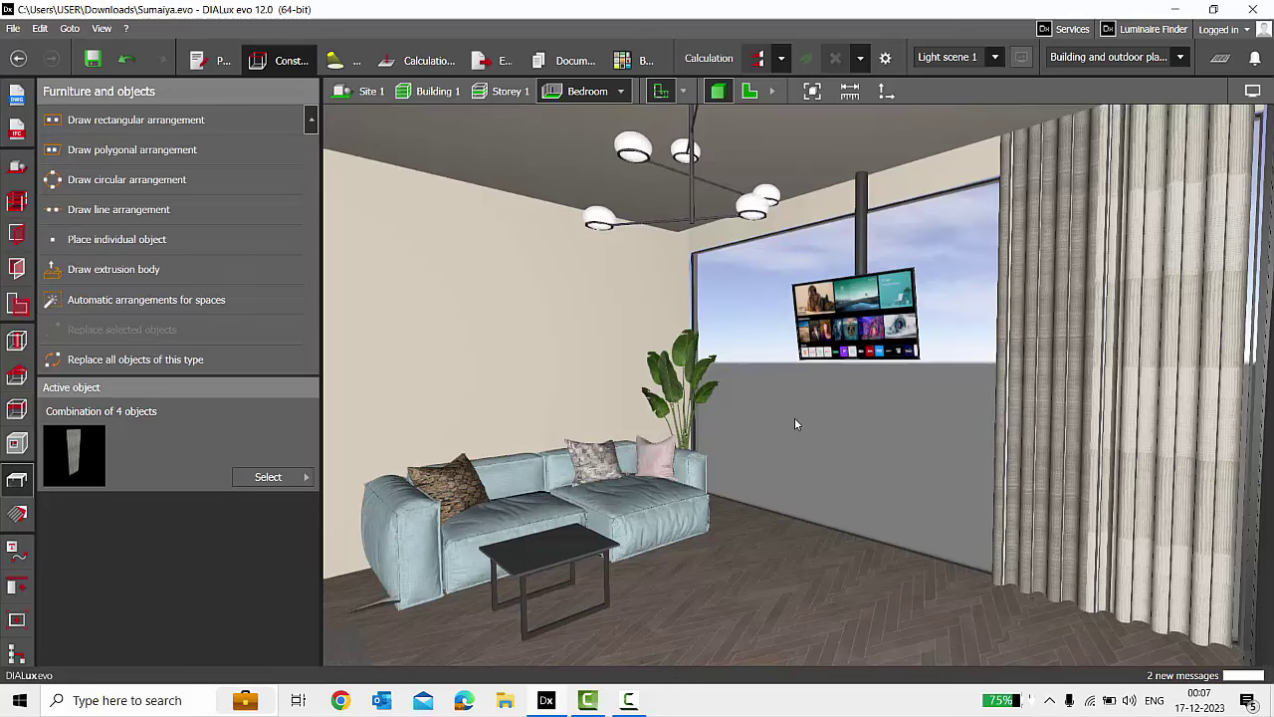
pyautogui.moveTo(795, 418); pyautogui.dragTo(816, 456, button='right')
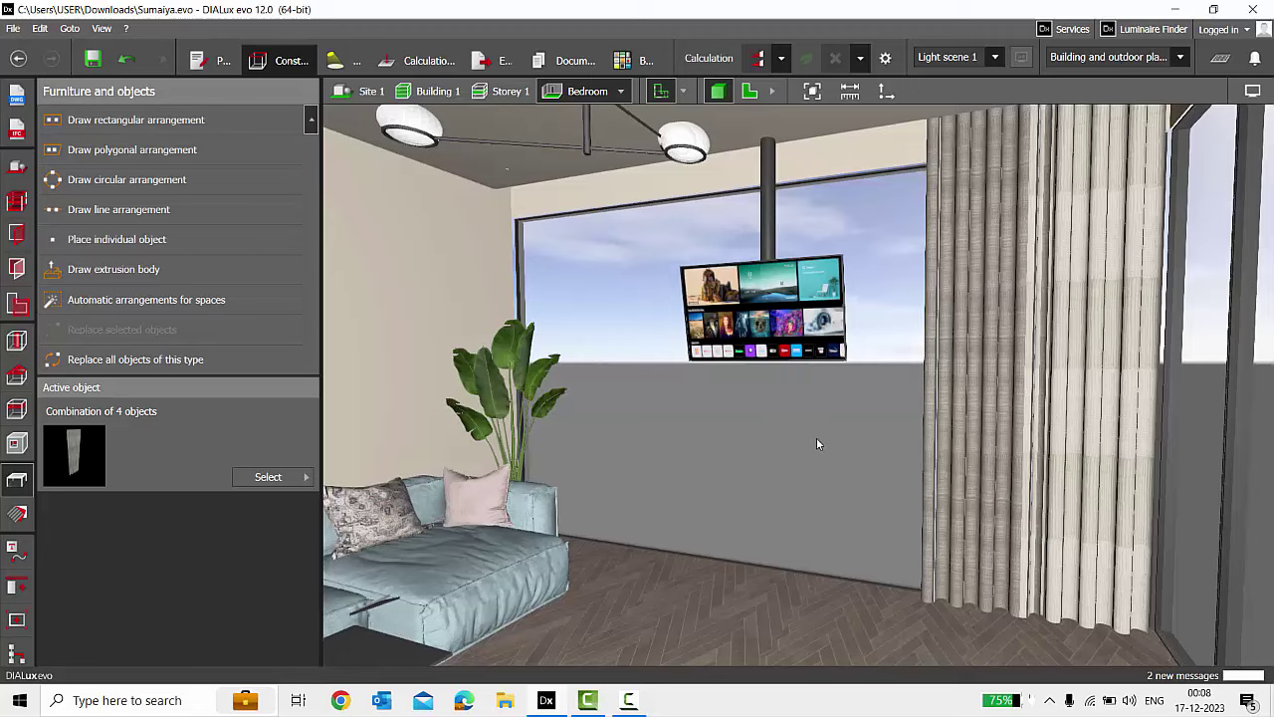
pyautogui.scroll(-1, 838, 473)
pyautogui.moveTo(838, 474); pyautogui.dragTo(828, 474, button='right')
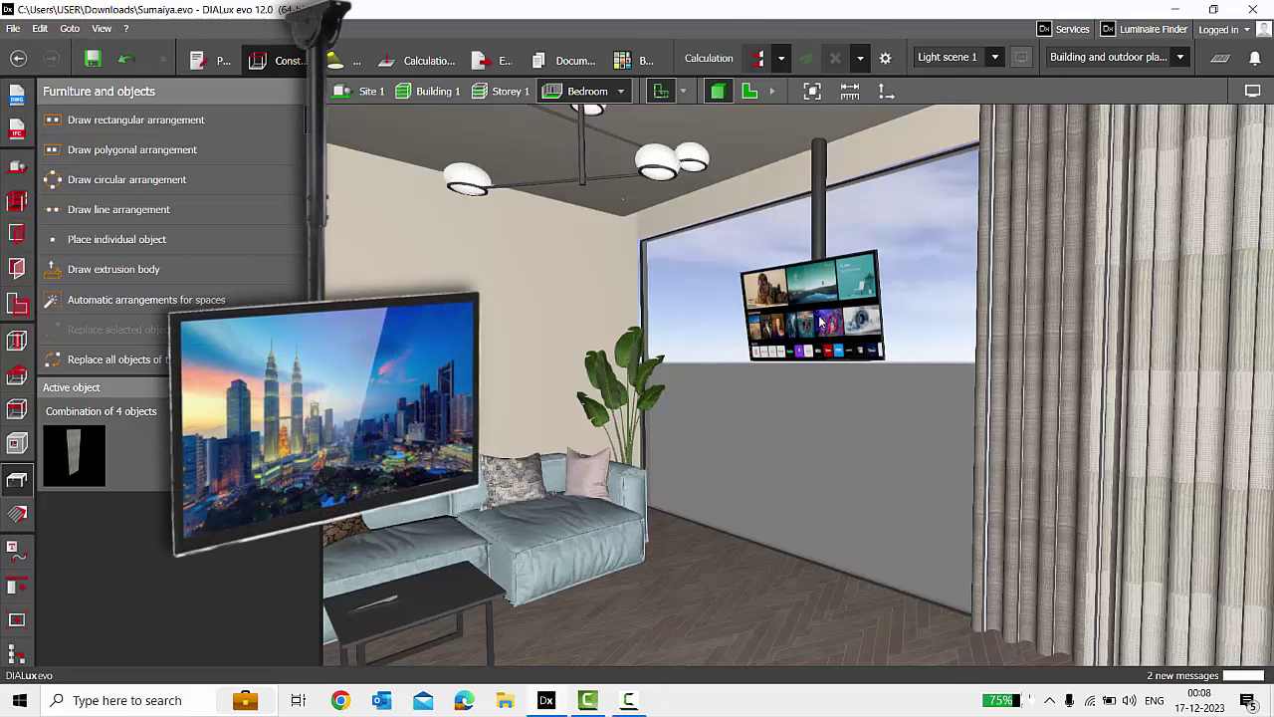
pyautogui.scroll(1, 822, 318)
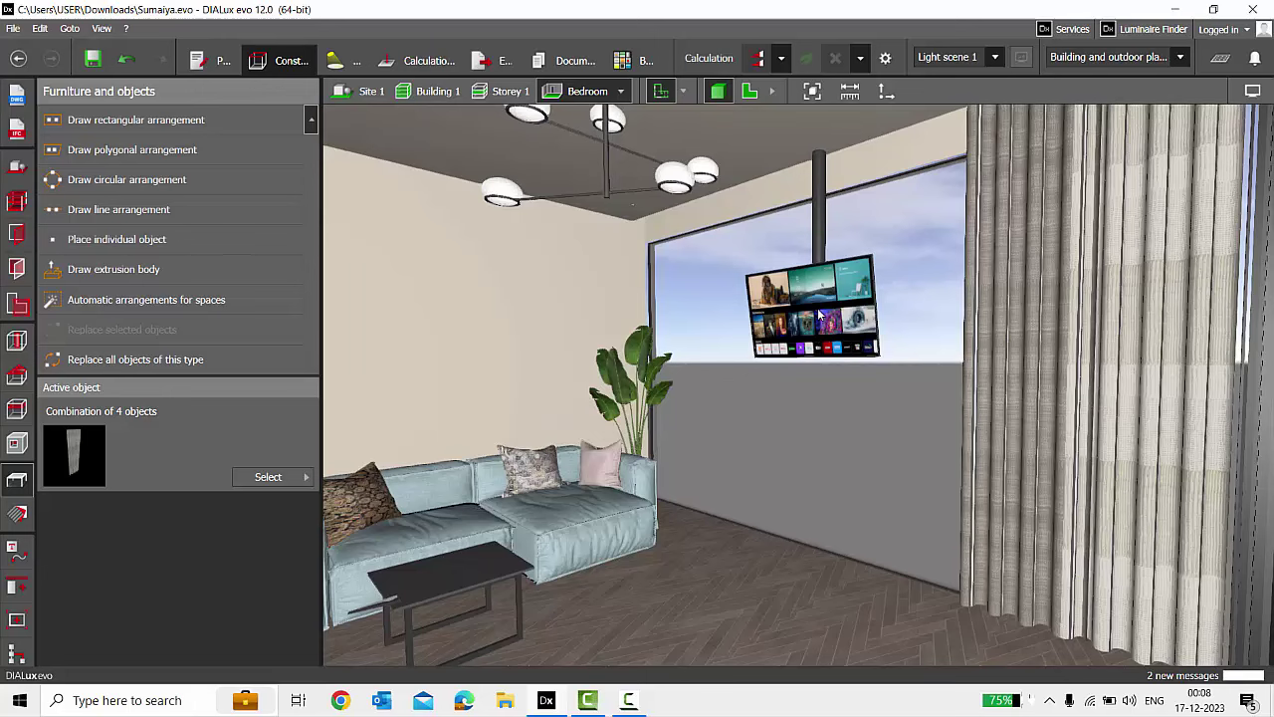
pyautogui.moveTo(821, 313); pyautogui.dragTo(998, 399, button='right')
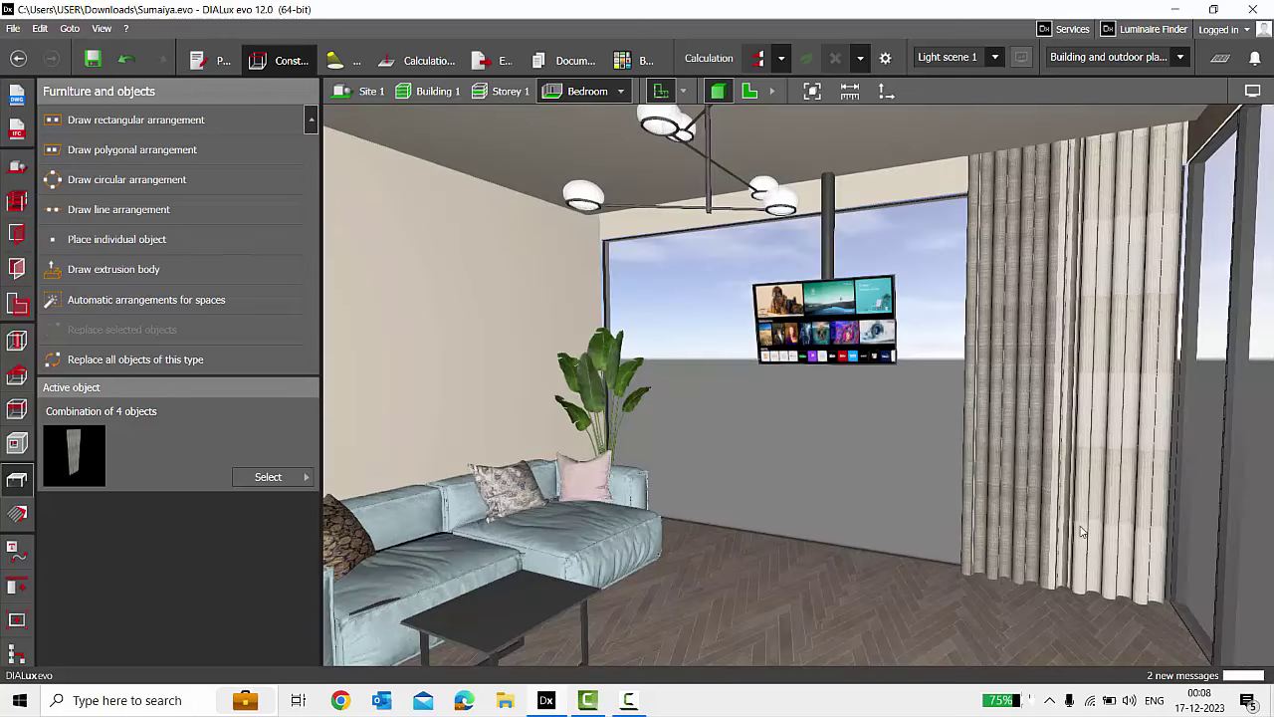
# Select the light curtain beside the large window to view its properties, and clear the selection.
pyautogui.moveTo(1072, 485); pyautogui.dragTo(1101, 326, button='right')
pyautogui.click(1089, 225)
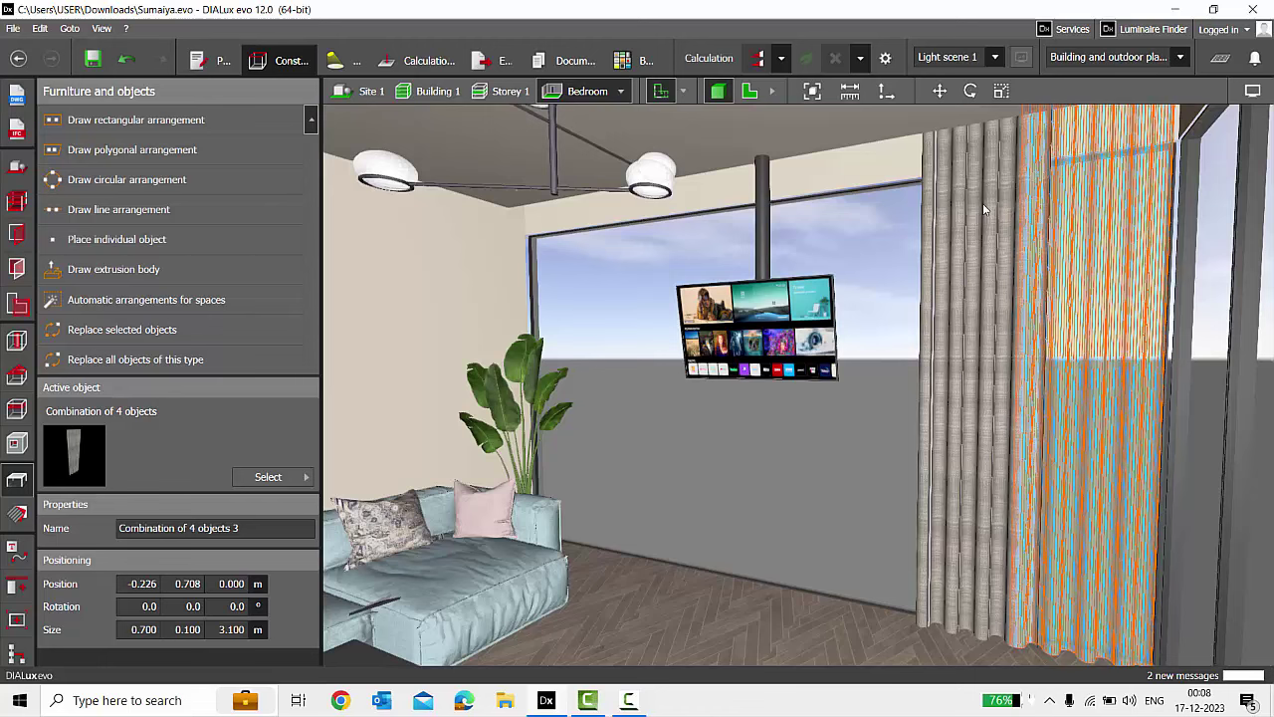
pyautogui.press('Escape')
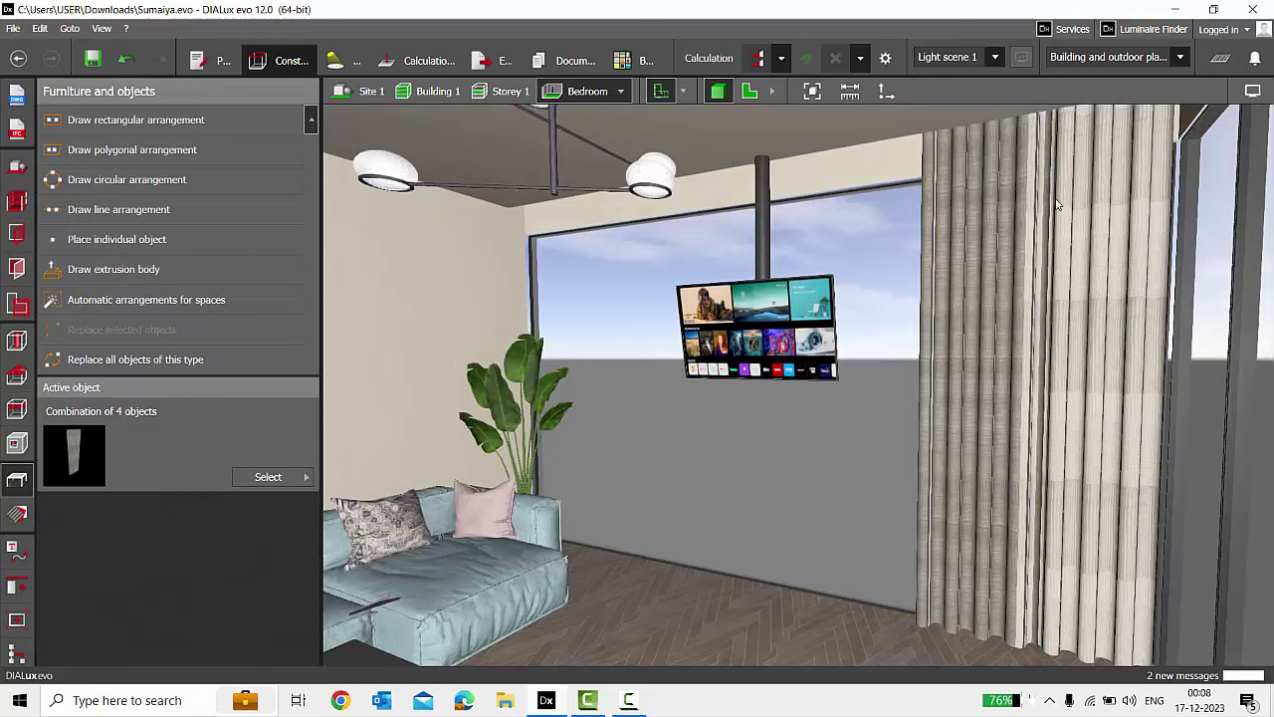
# Select the TV body in front of the window and inspect its shape and properties from several angles.
pyautogui.scroll(2, 734, 378)
pyautogui.moveTo(660, 340); pyautogui.dragTo(718, 353, button='middle')
pyautogui.scroll(1, 718, 353)
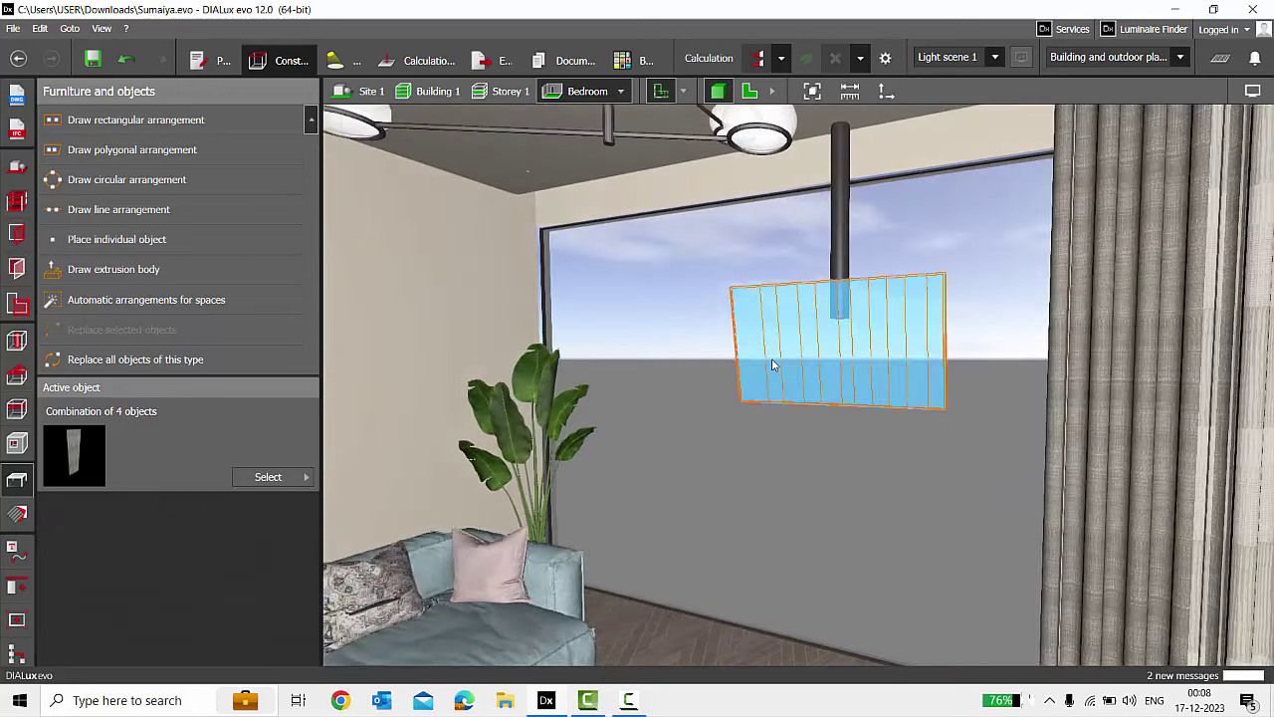
pyautogui.click(772, 365)
pyautogui.moveTo(771, 364); pyautogui.dragTo(811, 382, button='right')
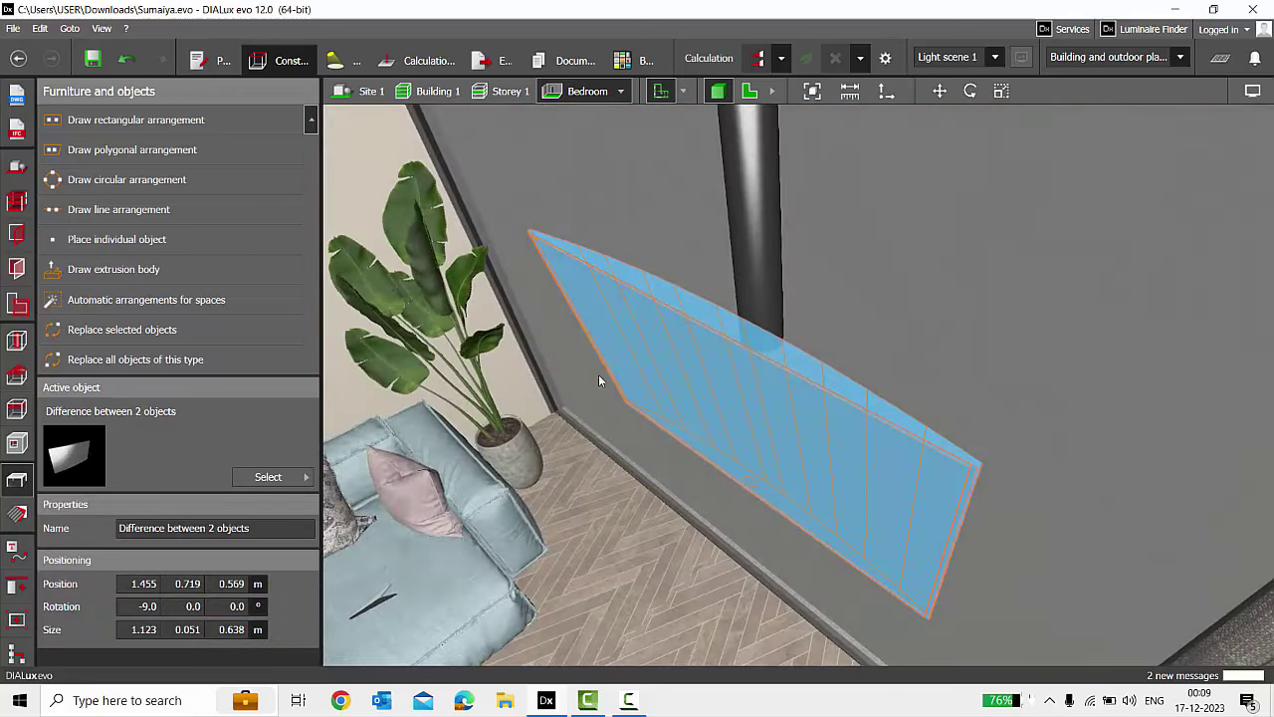
pyautogui.click(723, 476)
pyautogui.moveTo(722, 475); pyautogui.dragTo(725, 410, button='right')
pyautogui.scroll(-2, 872, 179)
pyautogui.moveTo(711, 408); pyautogui.dragTo(730, 317, button='middle')
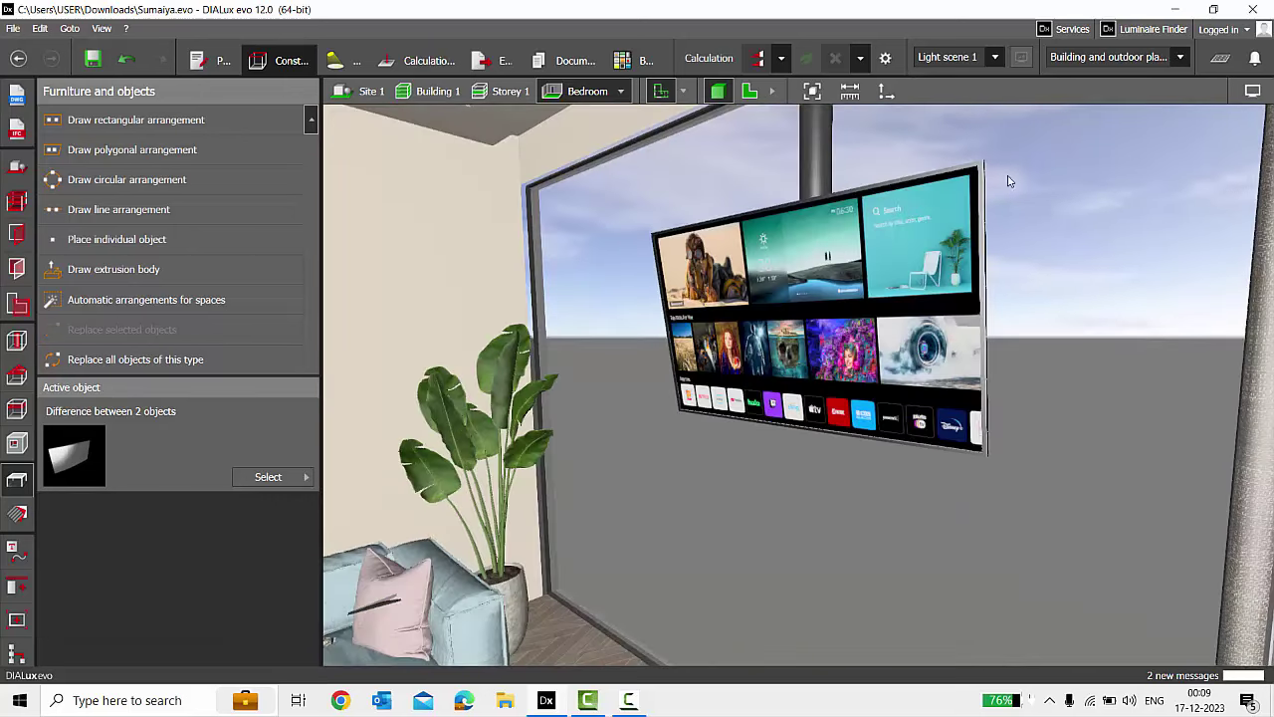
pyautogui.click(760, 436)
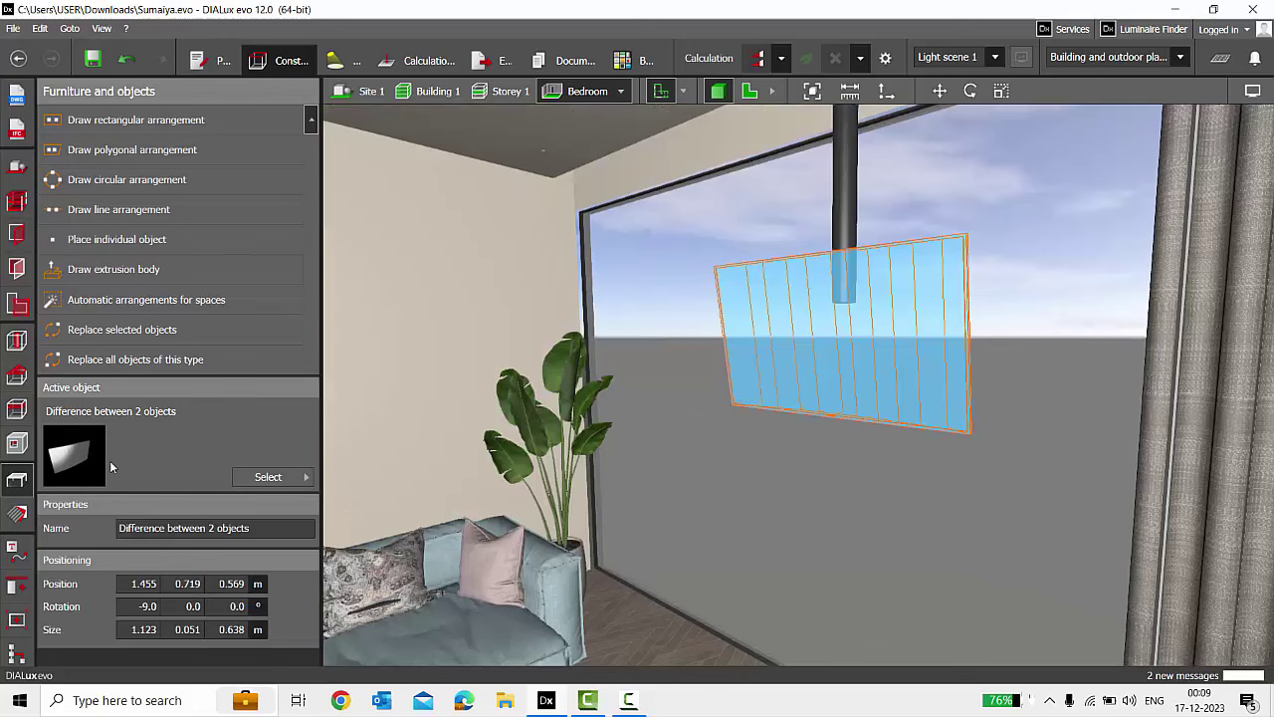
pyautogui.scroll(-1, 642, 396)
pyautogui.scroll(-1, 872, 382)
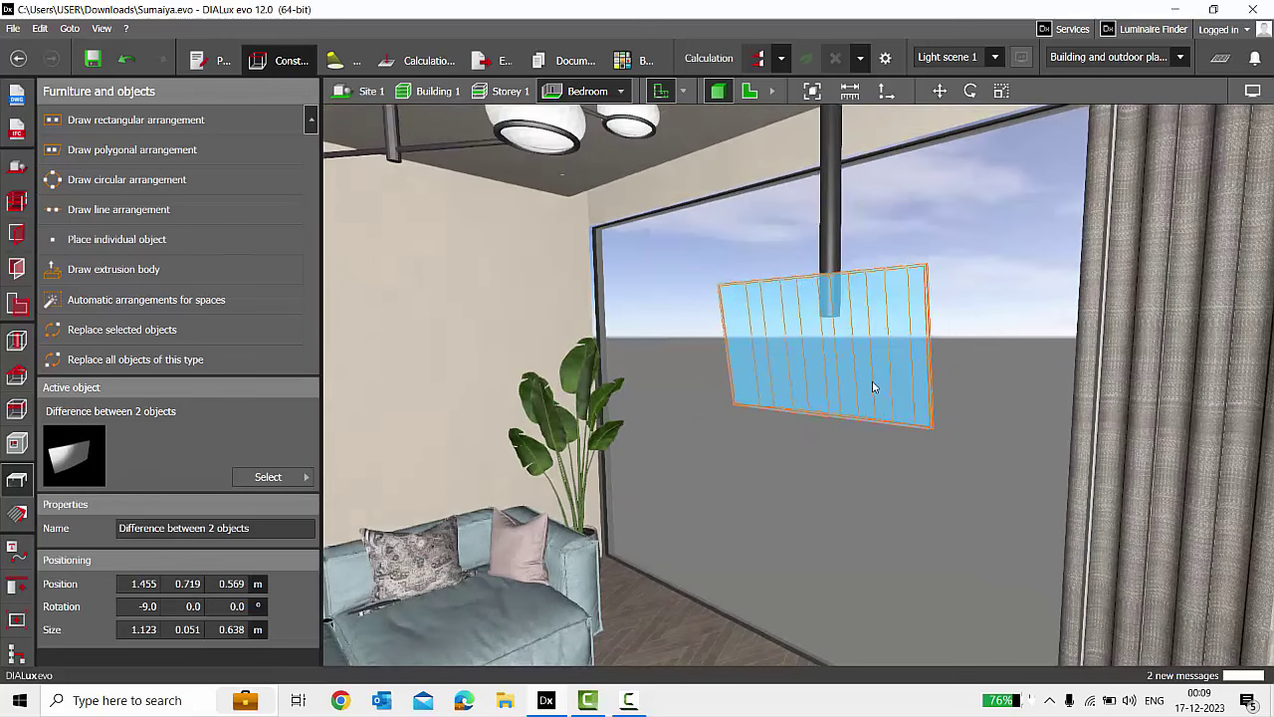
# Select the vertical cylinder holding the TV to view its properties, and clear the selection.
pyautogui.click(824, 235)
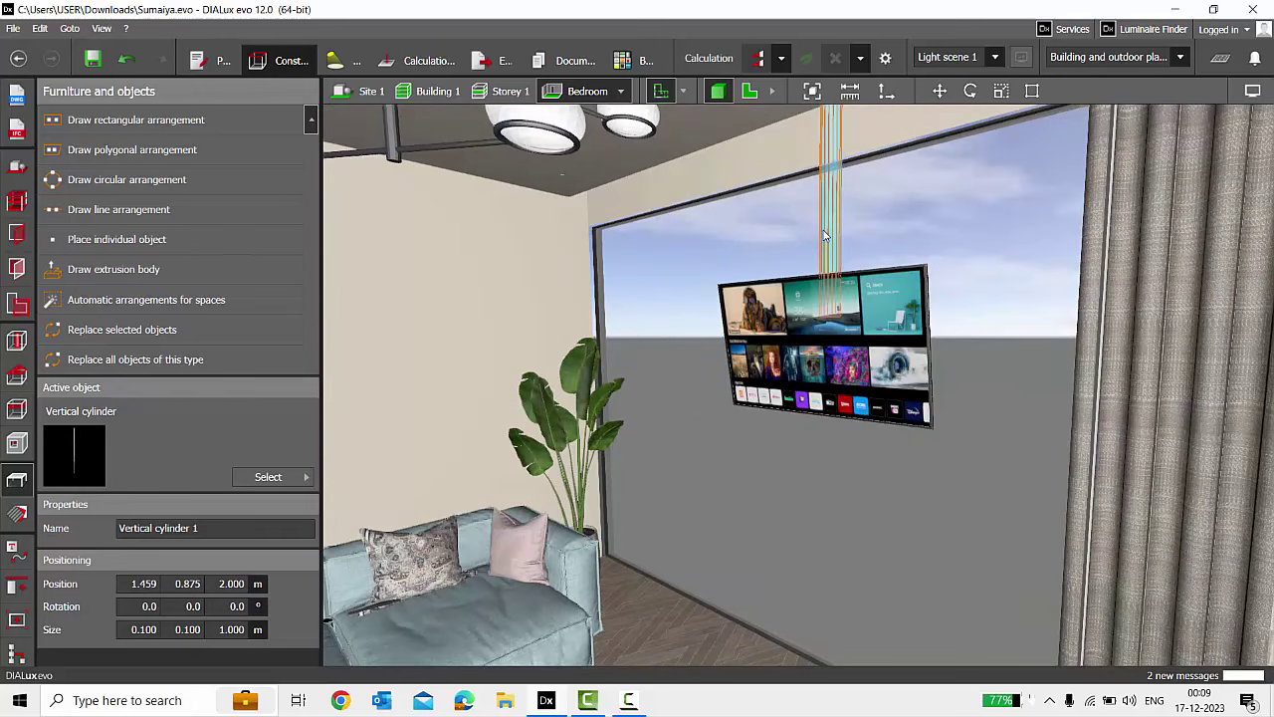
pyautogui.scroll(-1, 999, 262)
pyautogui.click(998, 262)
# Select the potted plant in the corner behind the sofa to view its properties, and clear the selection.
pyautogui.scroll(2, 756, 388)
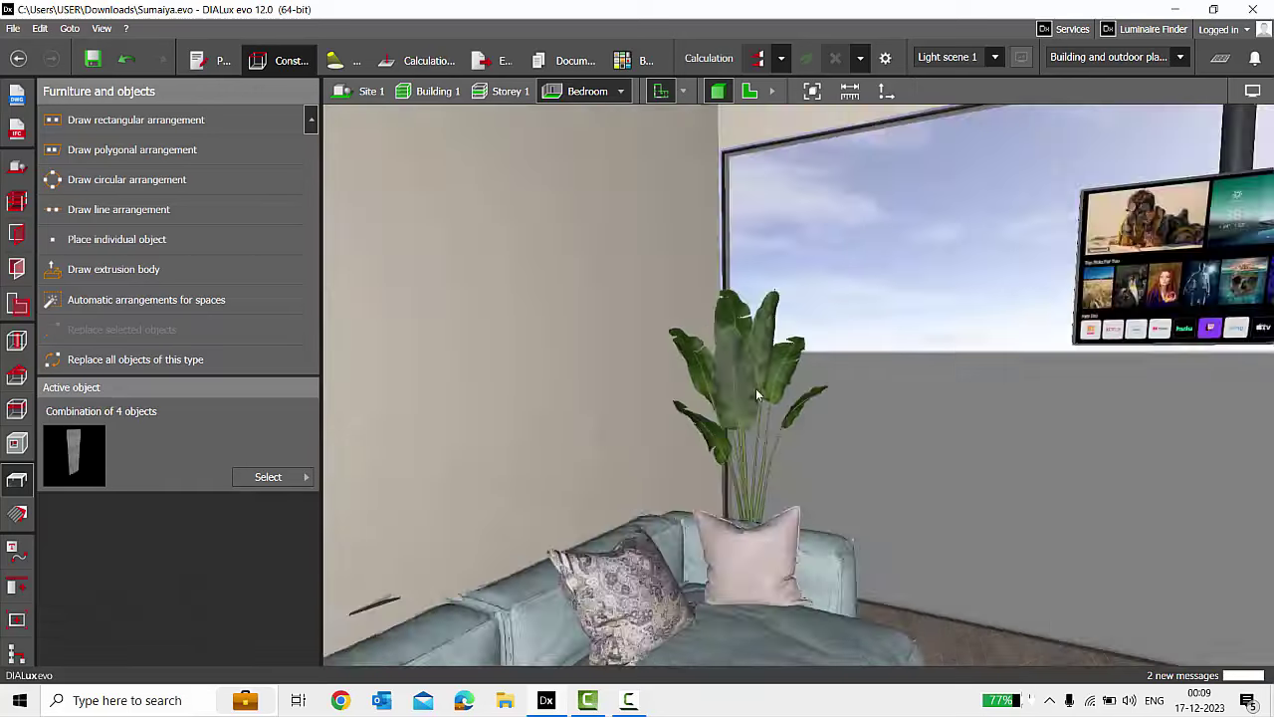
pyautogui.moveTo(755, 388); pyautogui.dragTo(925, 434, button='right')
pyautogui.click(858, 418)
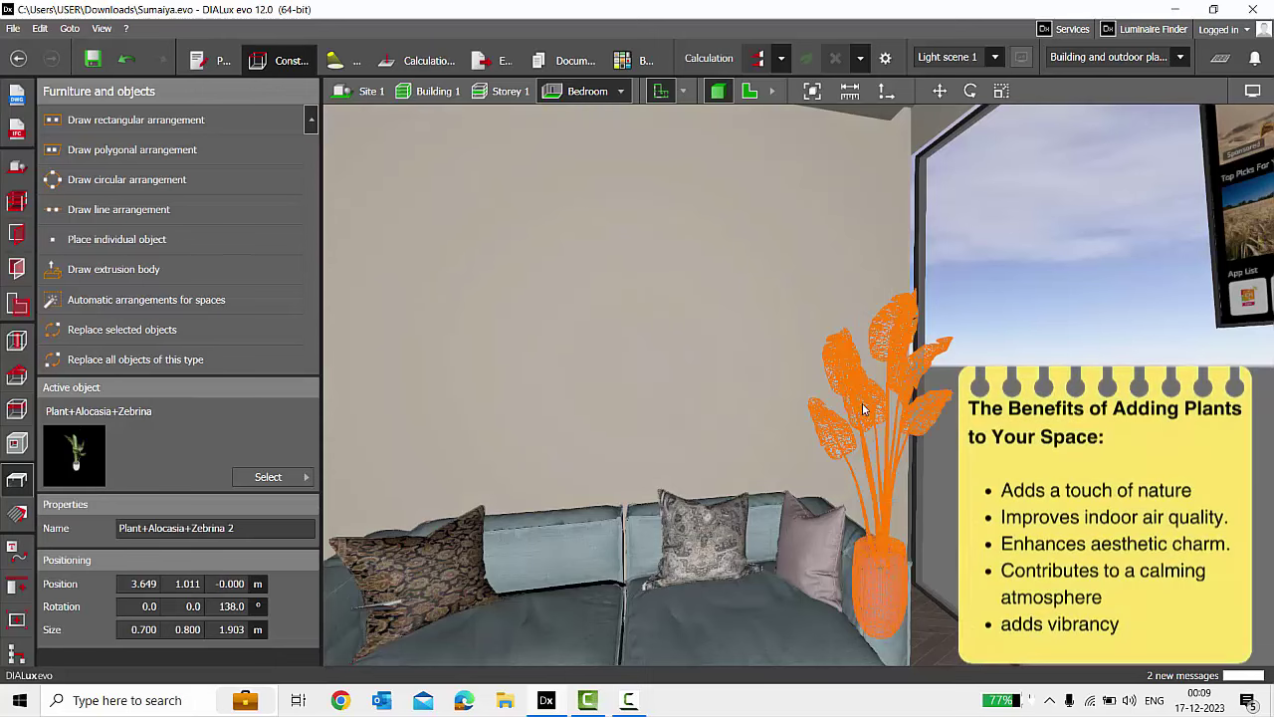
pyautogui.scroll(-3, 846, 360)
pyautogui.click(849, 350)
pyautogui.scroll(-2, 849, 350)
pyautogui.moveTo(836, 364); pyautogui.dragTo(871, 370)
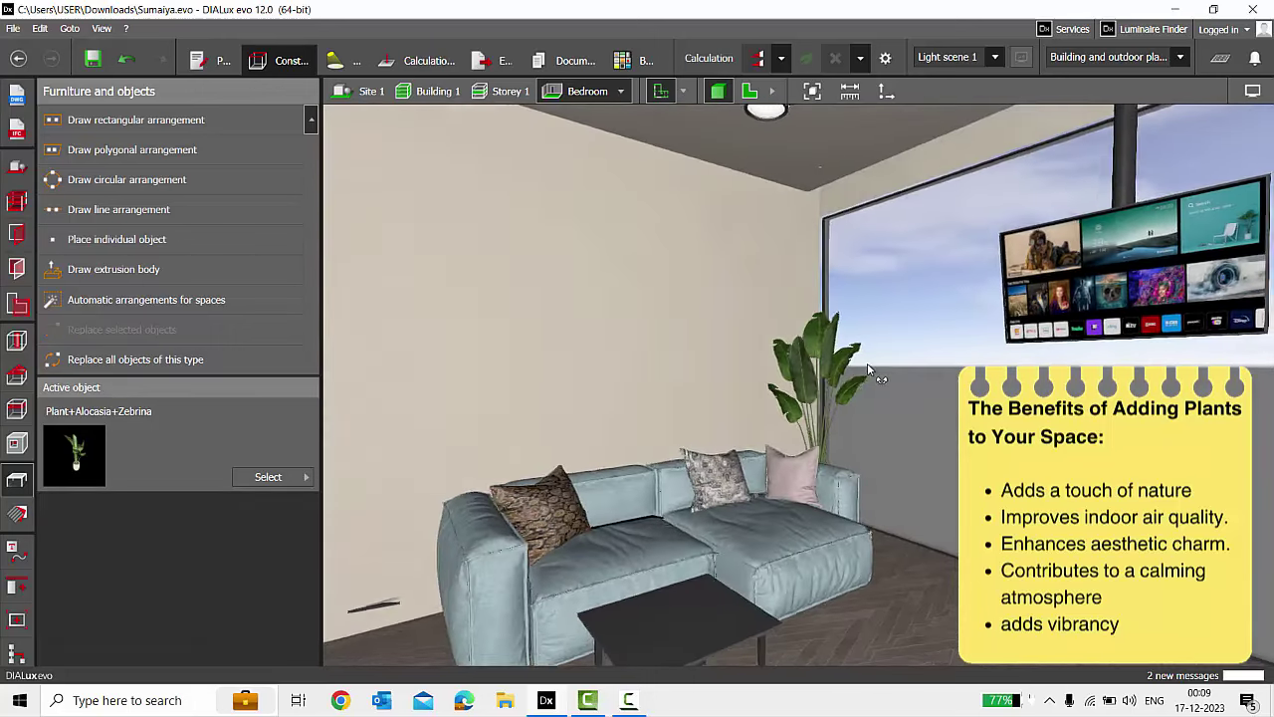
# Examine how the potted plant sits between the sofa and the window, reselecting it to highlight it.
pyautogui.scroll(2, 808, 368)
pyautogui.click(806, 368)
pyautogui.press('Escape')
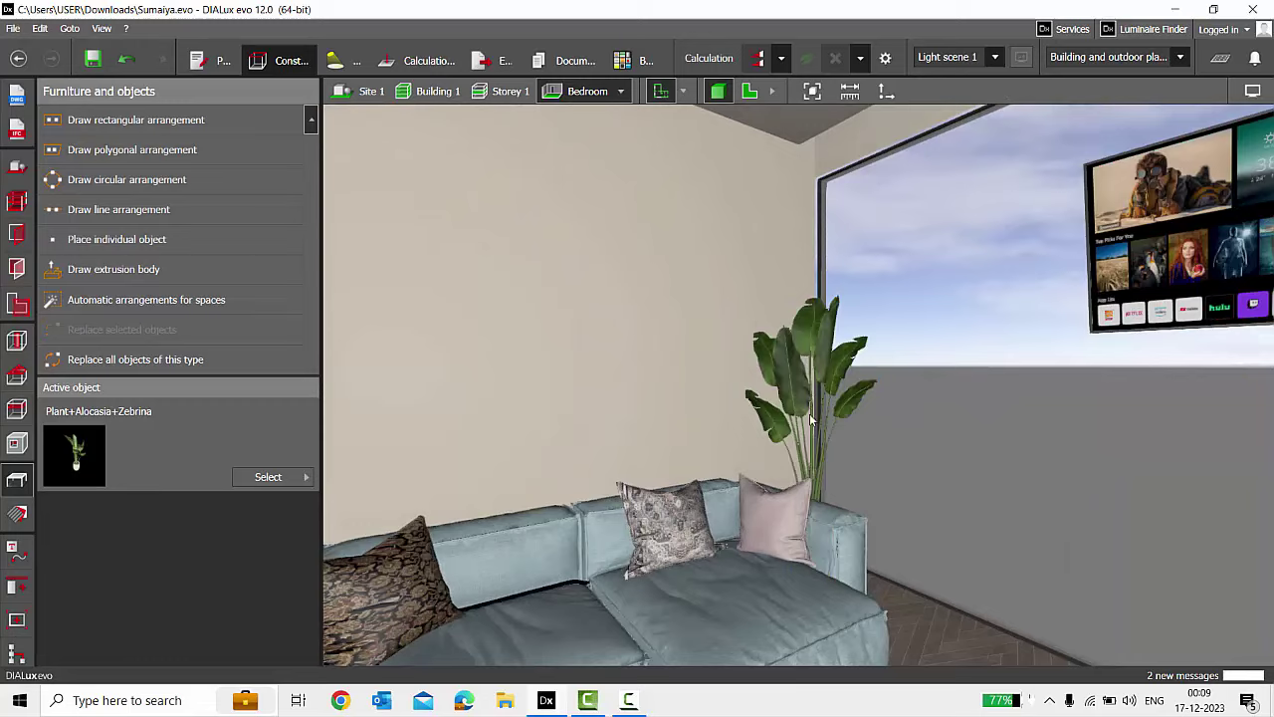
pyautogui.moveTo(809, 413); pyautogui.dragTo(771, 429)
pyautogui.scroll(2, 851, 429)
pyautogui.scroll(-3, 812, 396)
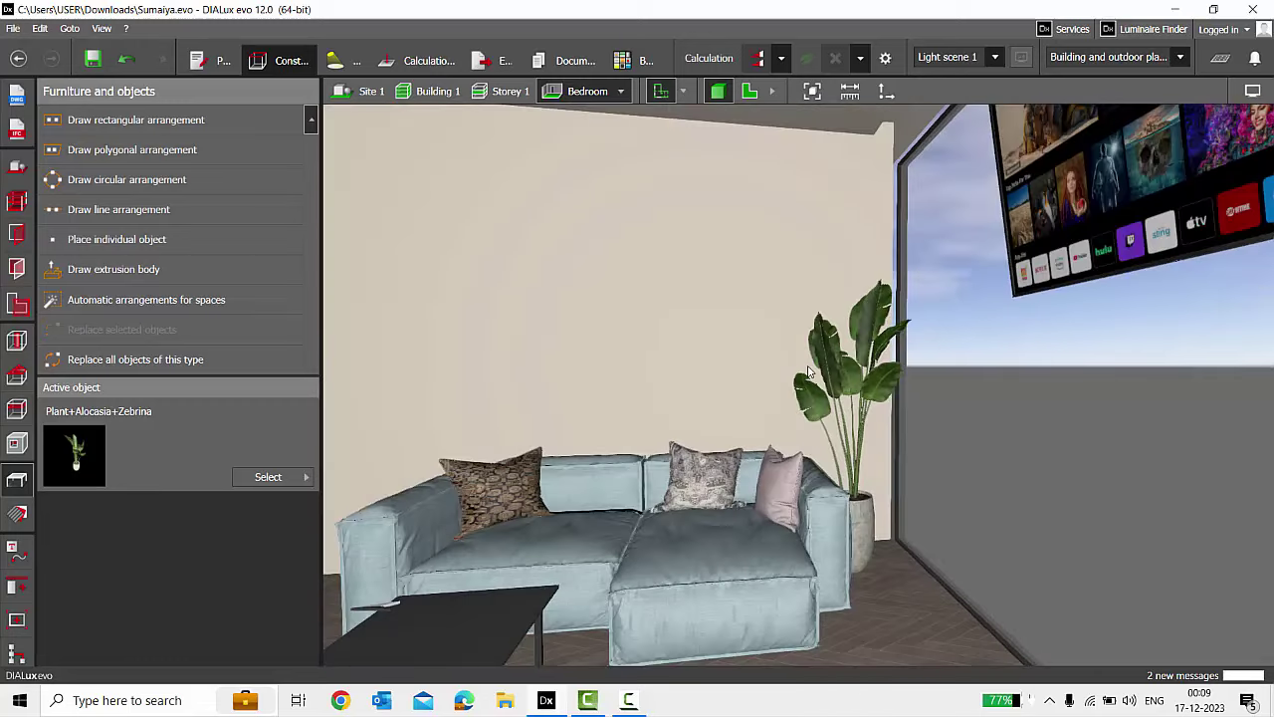
pyautogui.scroll(-2, 970, 438)
pyautogui.scroll(3, 772, 435)
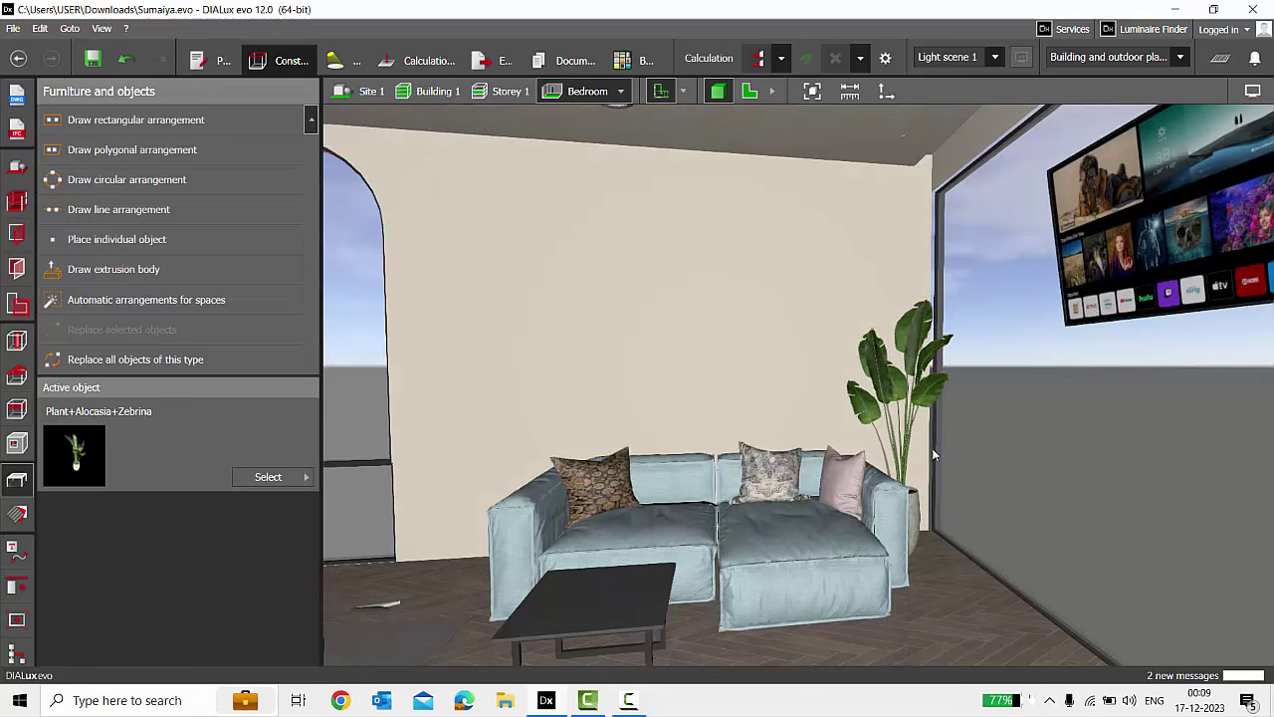
pyautogui.scroll(2, 848, 460)
pyautogui.click(932, 418)
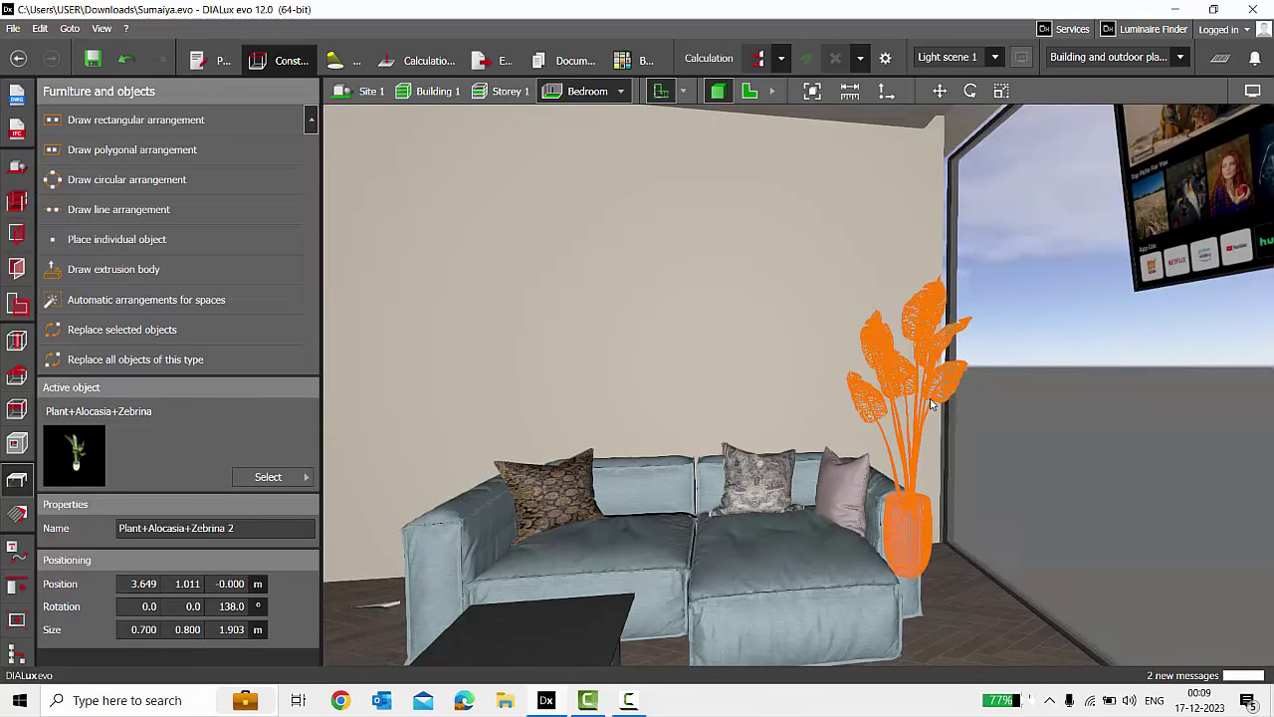
pyautogui.moveTo(917, 381); pyautogui.dragTo(636, 331)
pyautogui.scroll(2, 636, 331)
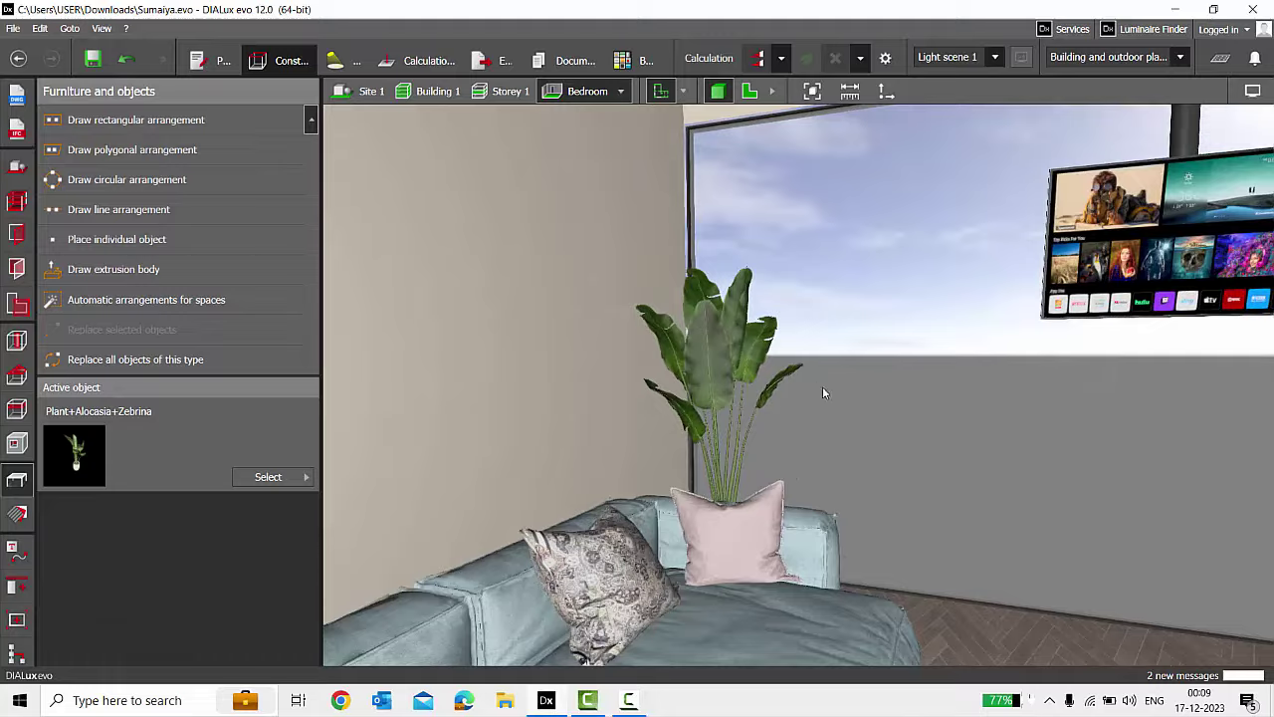
# Examine the sofa with its cushions, the coffee table and the arched windows from various viewpoints.
pyautogui.scroll(-5, 822, 388)
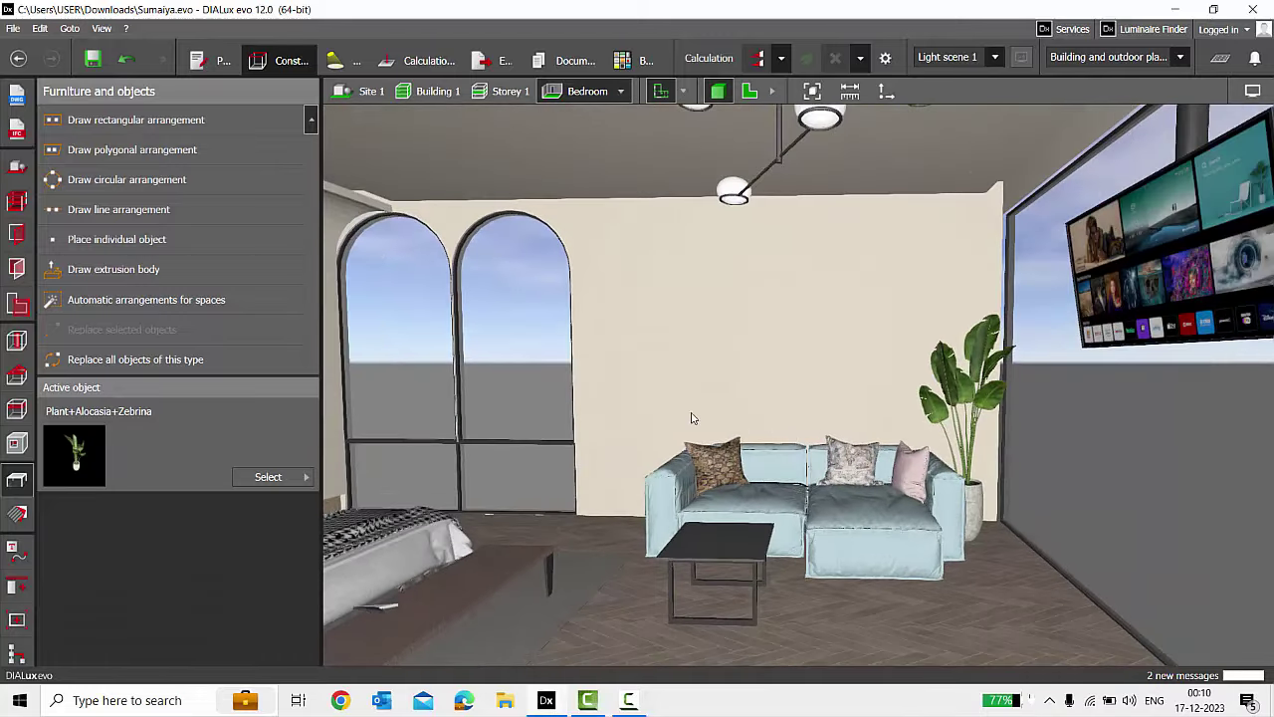
pyautogui.scroll(-5, 776, 448)
pyautogui.scroll(6, 755, 478)
pyautogui.scroll(-1, 756, 482)
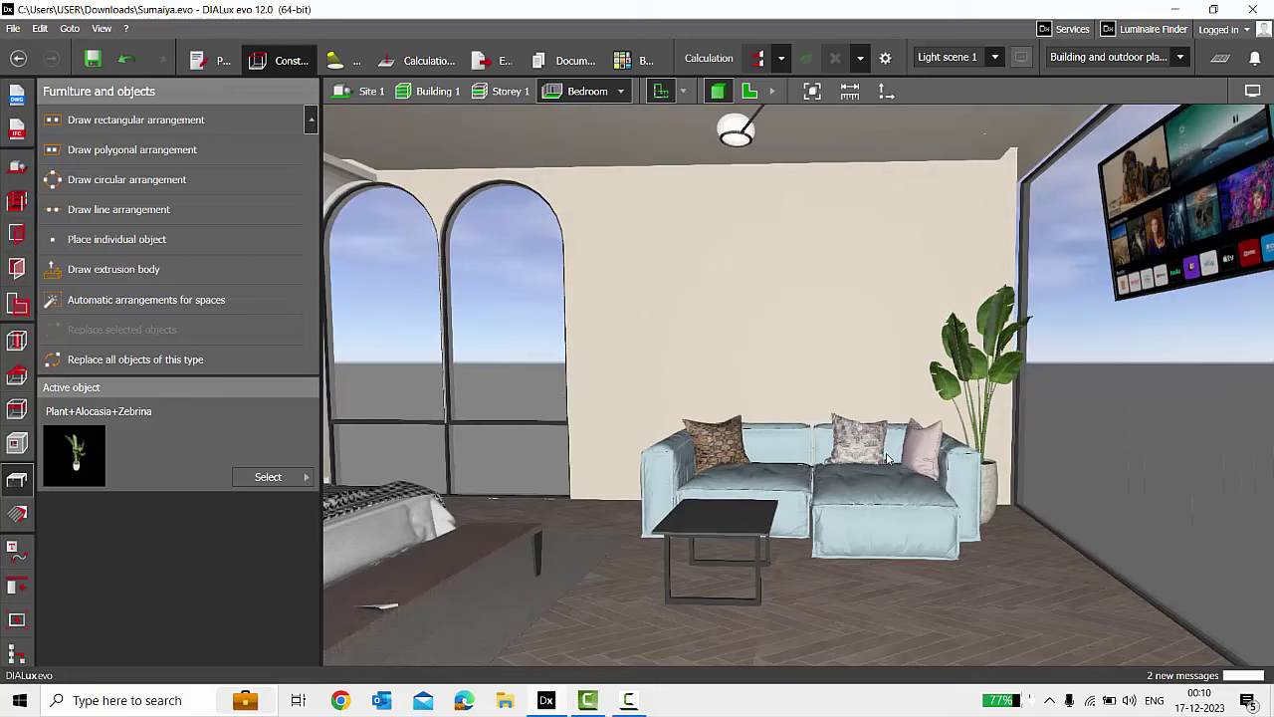
pyautogui.moveTo(700, 474); pyautogui.dragTo(631, 538, button='right')
pyautogui.scroll(-3, 723, 477)
pyautogui.scroll(2, 647, 466)
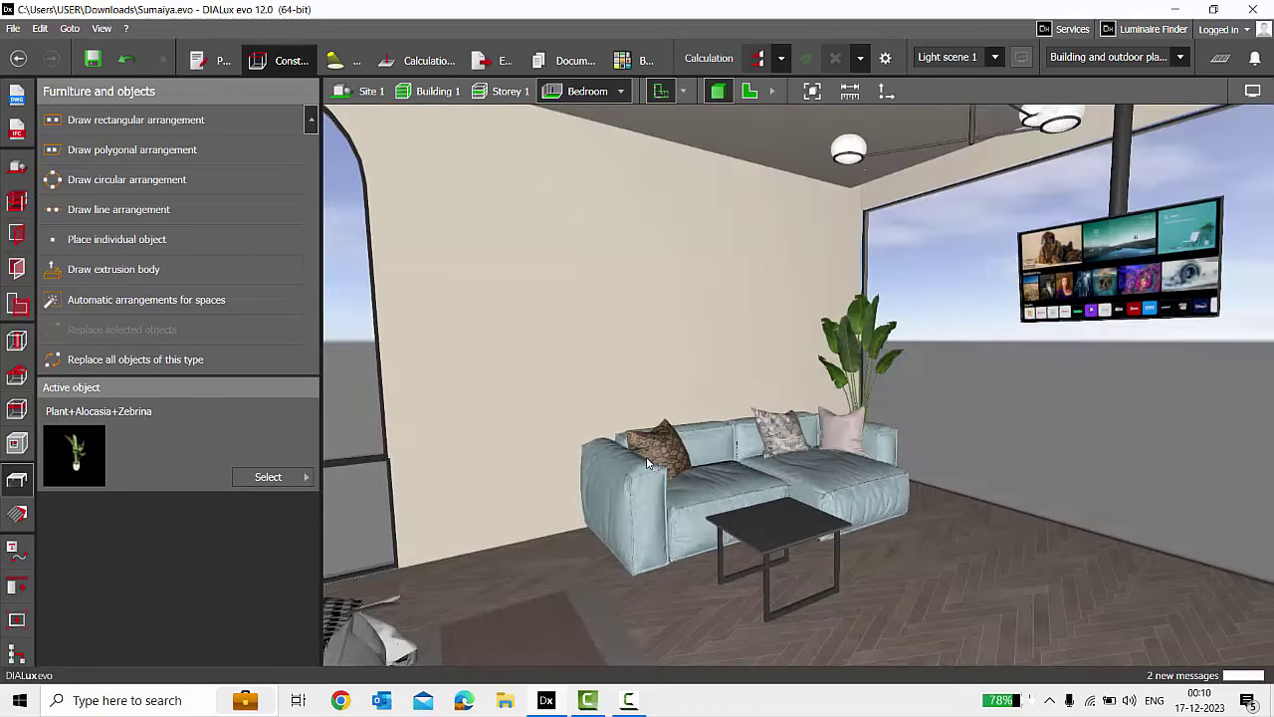
pyautogui.moveTo(646, 455); pyautogui.dragTo(598, 461, button='right')
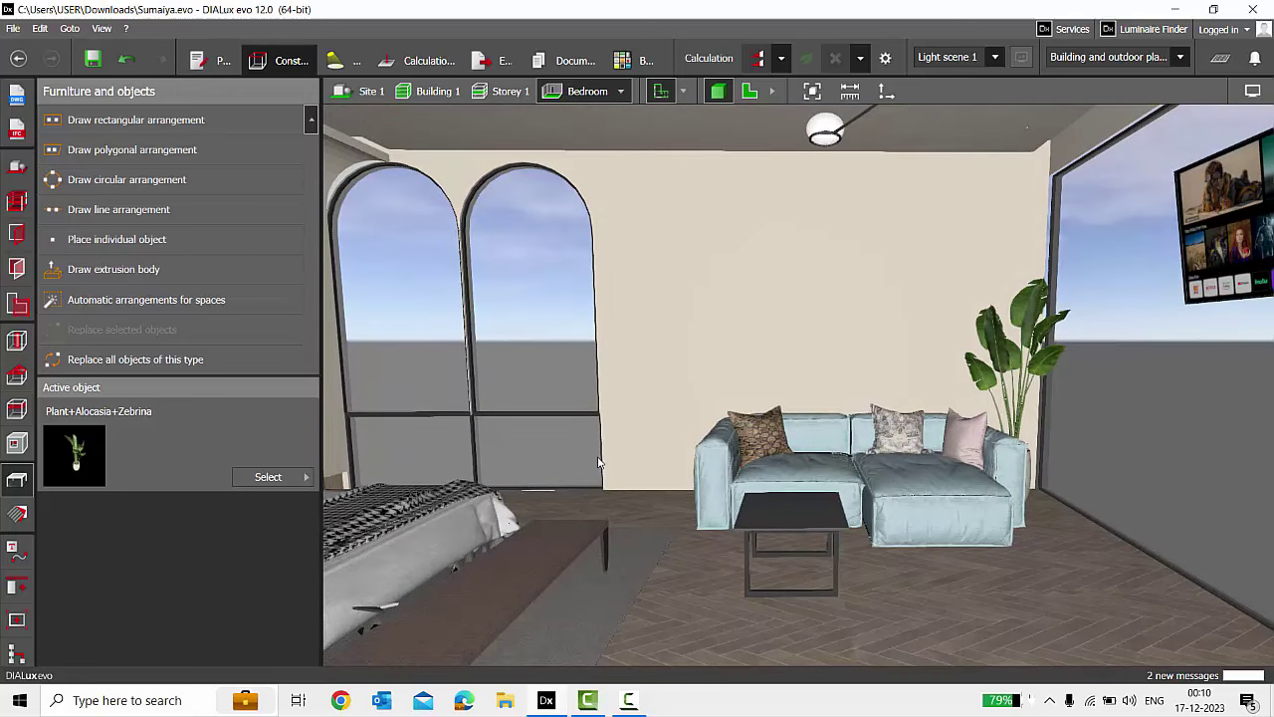
# Select the sofa against the plain wall to view its properties, and clear the selection.
pyautogui.scroll(-1, 588, 461)
pyautogui.scroll(1, 724, 422)
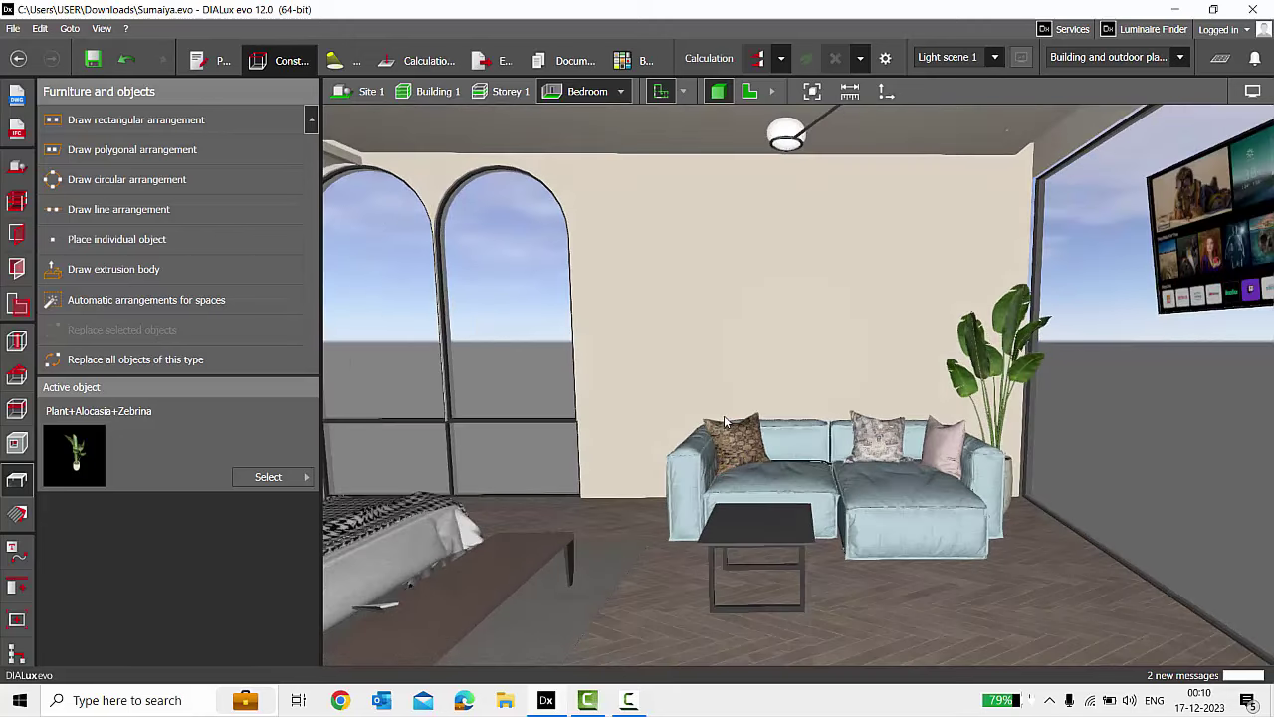
pyautogui.scroll(-3, 783, 385)
pyautogui.scroll(2, 854, 391)
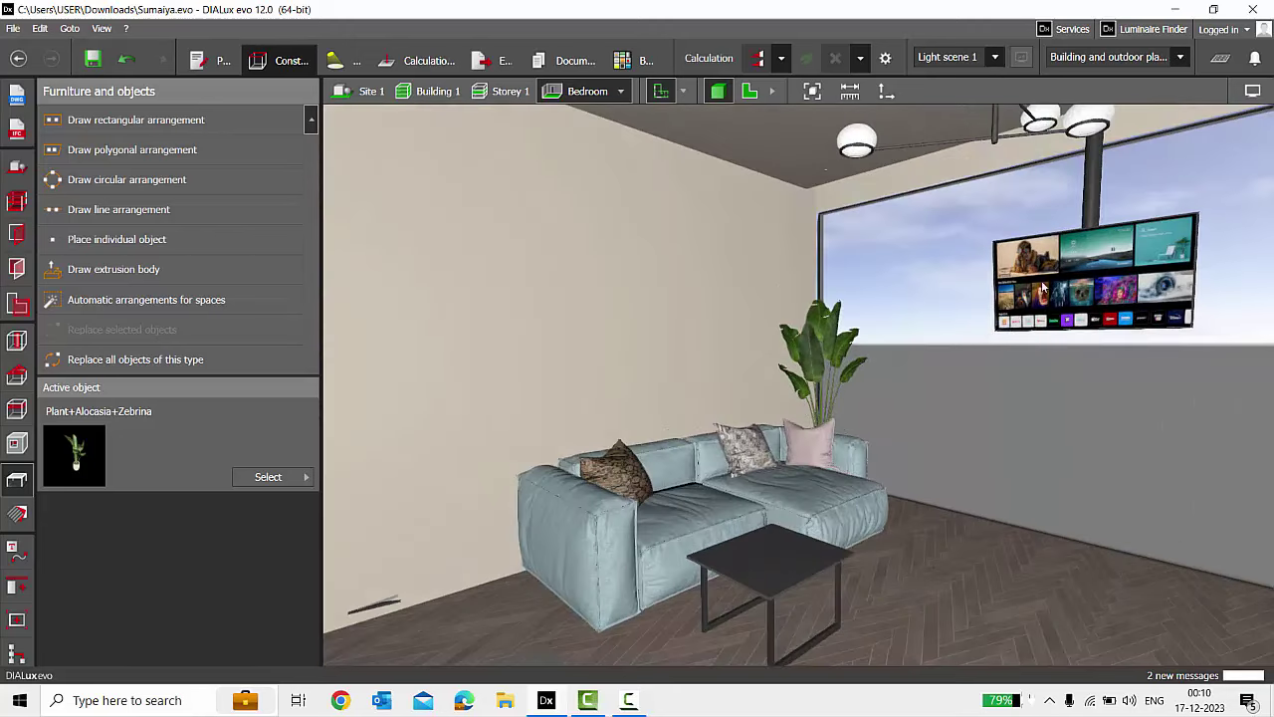
pyautogui.moveTo(737, 508); pyautogui.dragTo(877, 280, button='right')
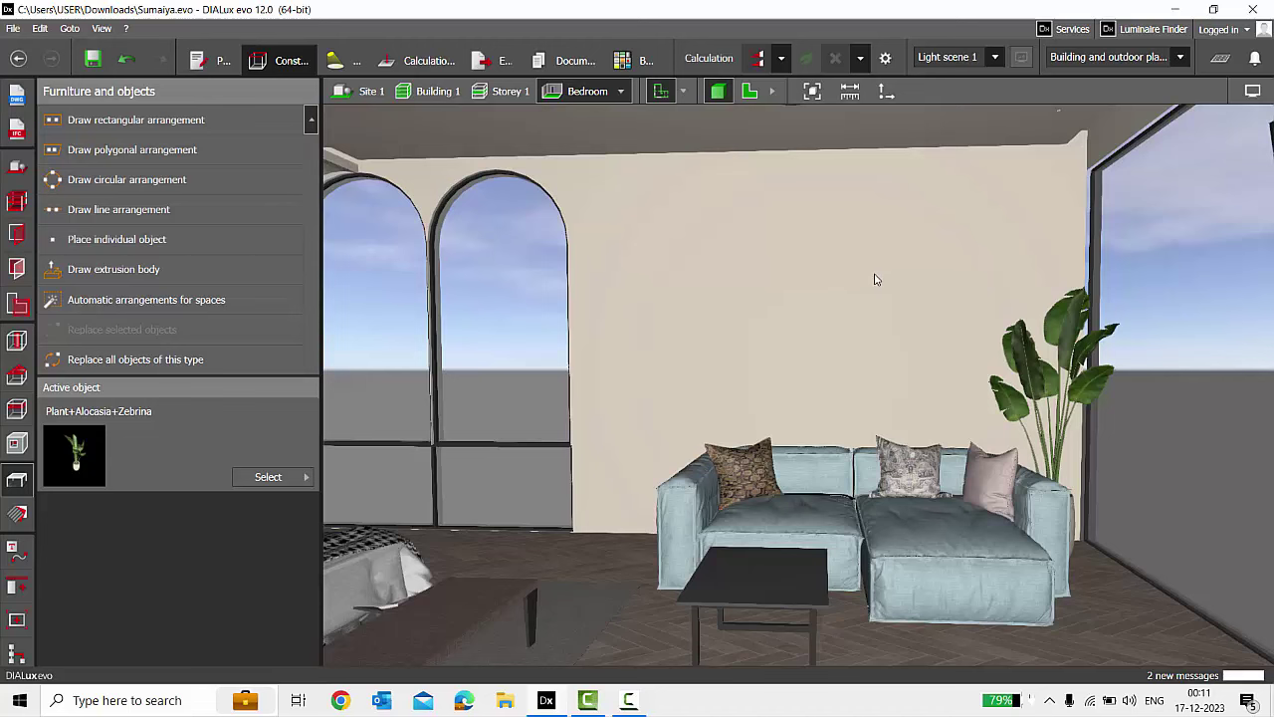
pyautogui.scroll(-5, 876, 280)
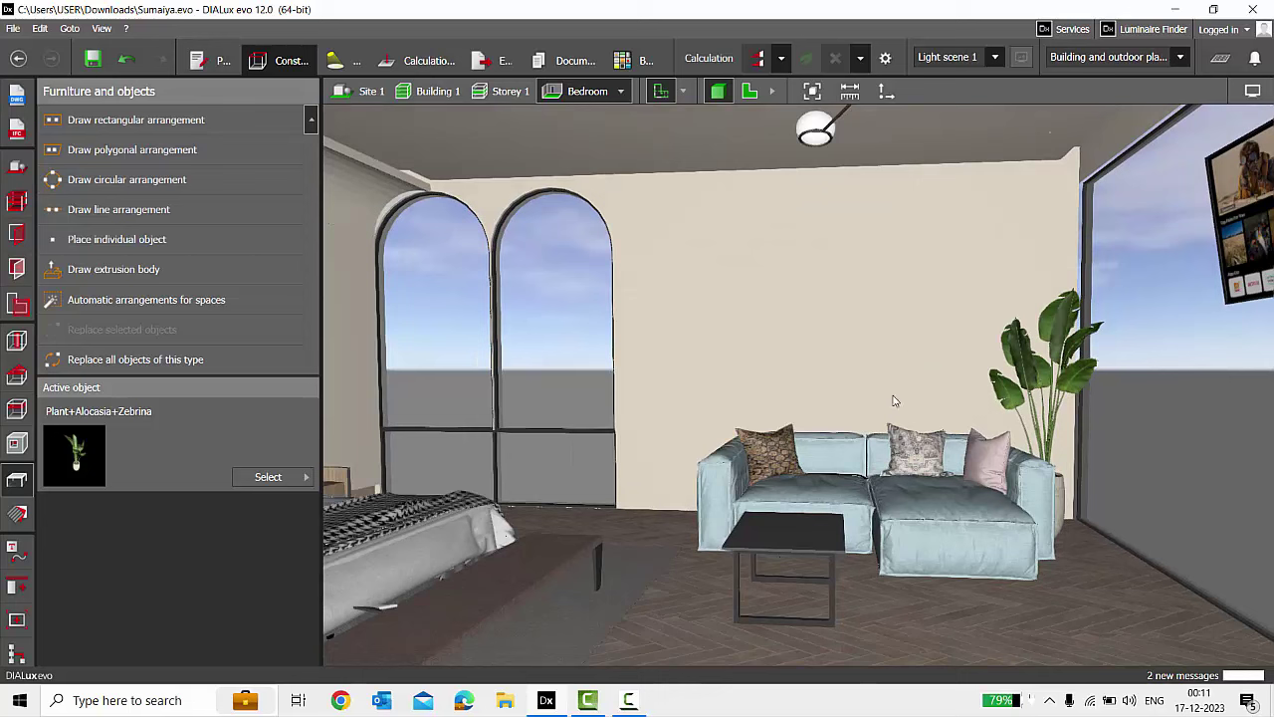
pyautogui.click(932, 527)
pyautogui.press('Escape')
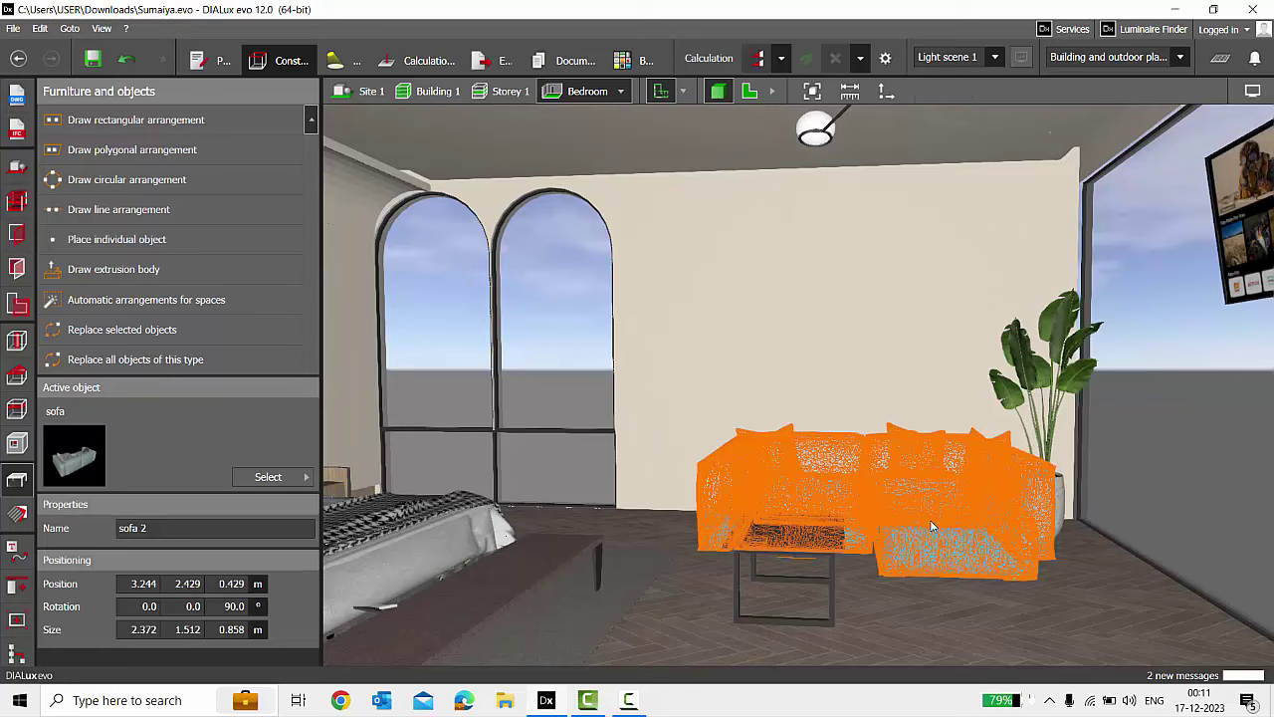
# View the sofa up close, select the coffee table in front of it to view its properties, and clear the selection.
pyautogui.scroll(3, 933, 527)
pyautogui.moveTo(972, 521); pyautogui.dragTo(859, 486, button='right')
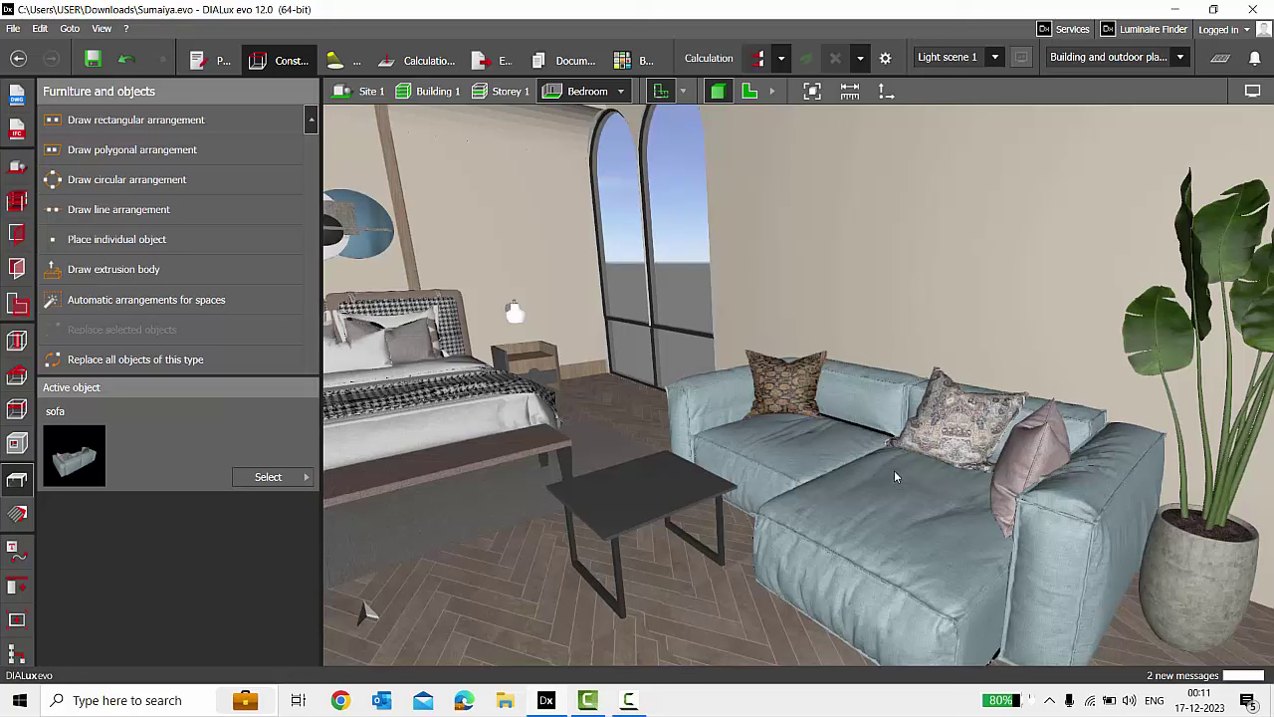
pyautogui.moveTo(894, 470); pyautogui.dragTo(1024, 446, button='right')
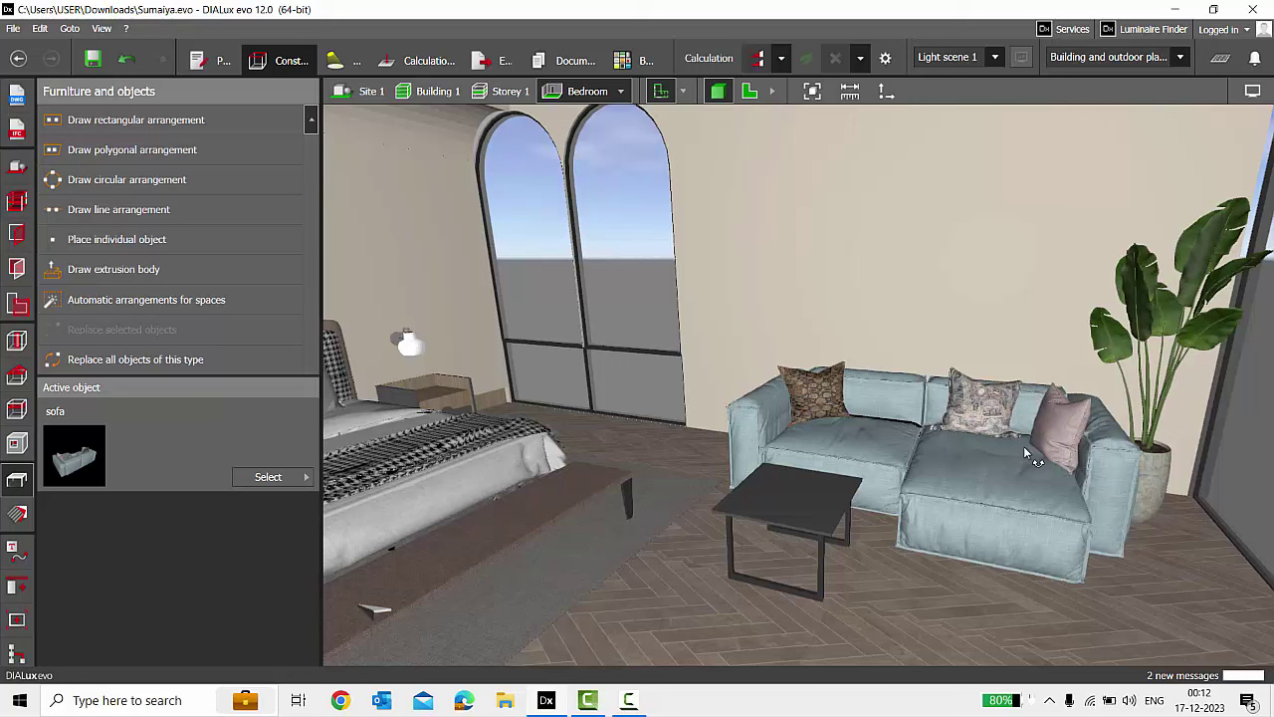
pyautogui.scroll(3, 987, 446)
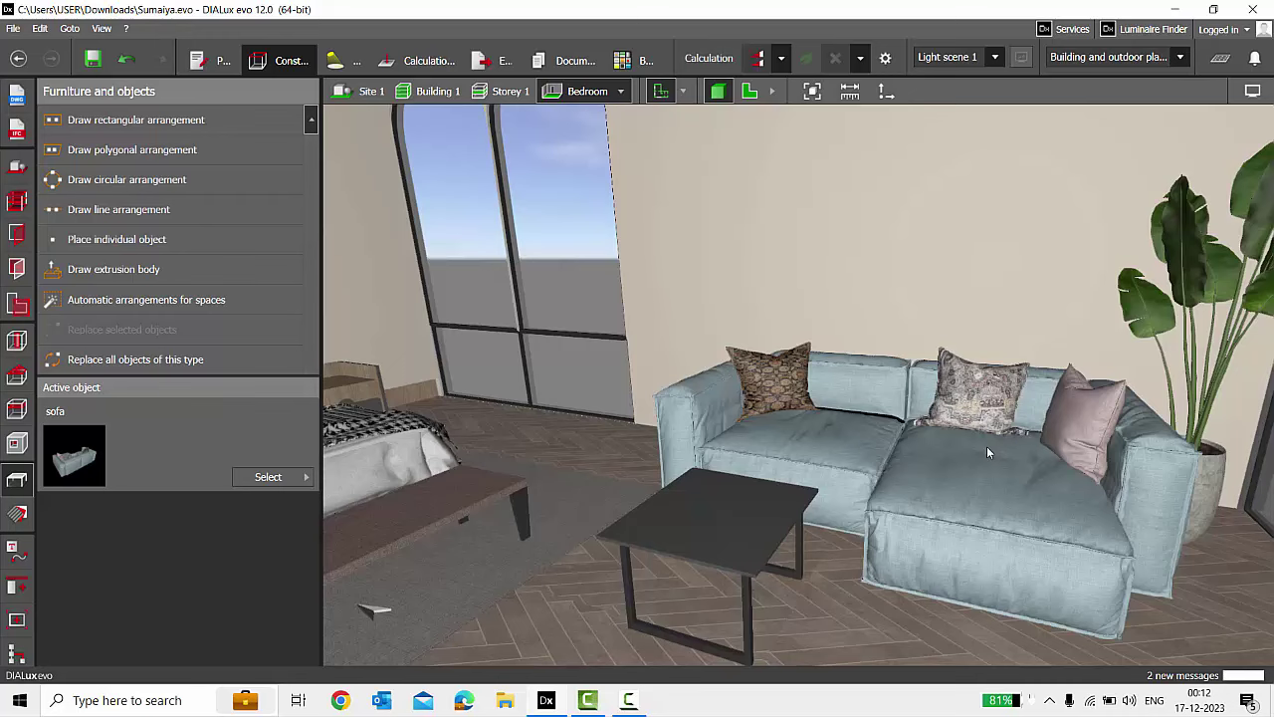
pyautogui.moveTo(985, 450); pyautogui.dragTo(614, 521, button='right')
pyautogui.click(656, 524)
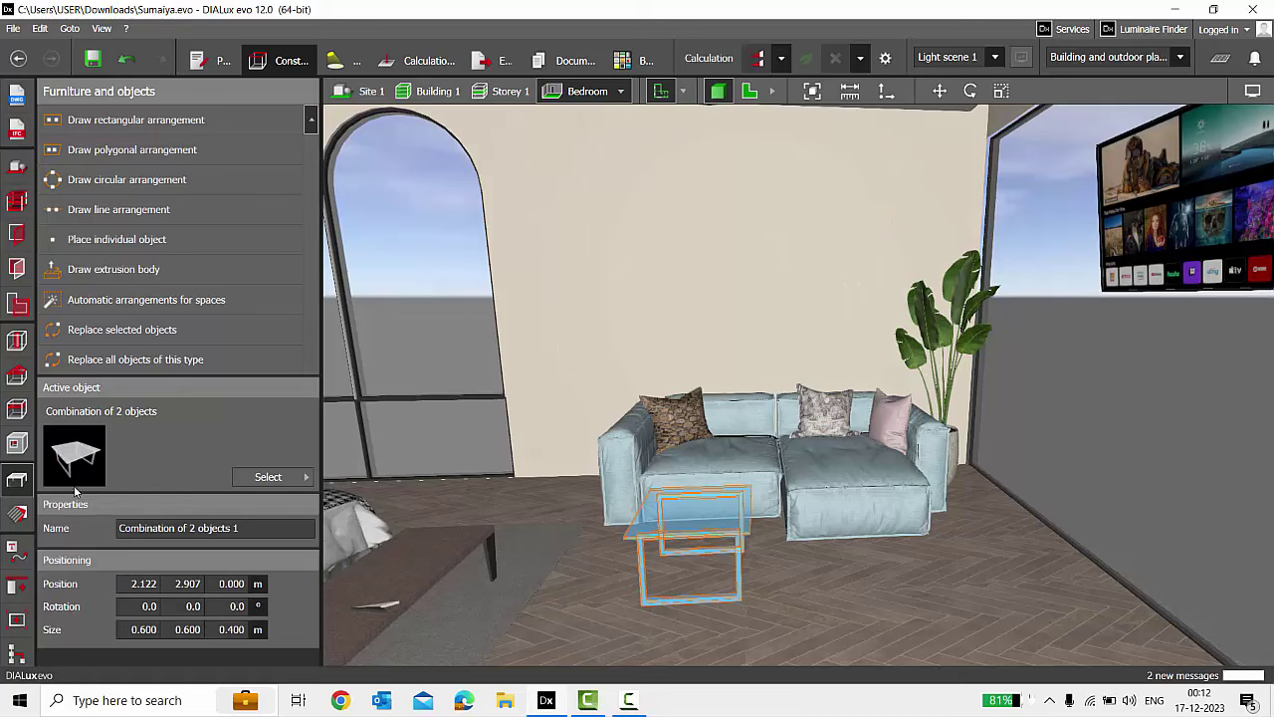
pyautogui.scroll(2, 679, 536)
pyautogui.press('Escape')
# Select the lower pane and the upper arched pane of the window nearer the sofa to inspect how the window is divided.
pyautogui.scroll(-2, 936, 478)
pyautogui.moveTo(936, 478); pyautogui.dragTo(734, 444, button='right')
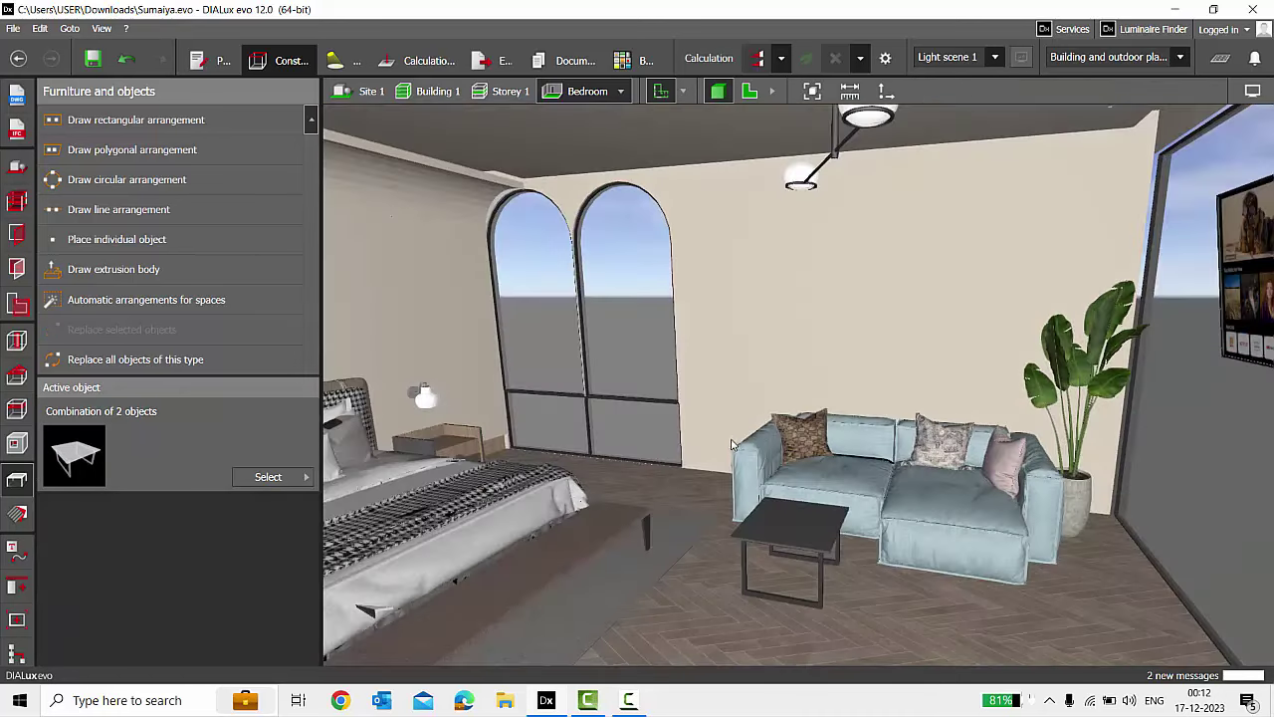
pyautogui.moveTo(990, 476); pyautogui.dragTo(797, 430, button='right')
pyautogui.scroll(2, 537, 347)
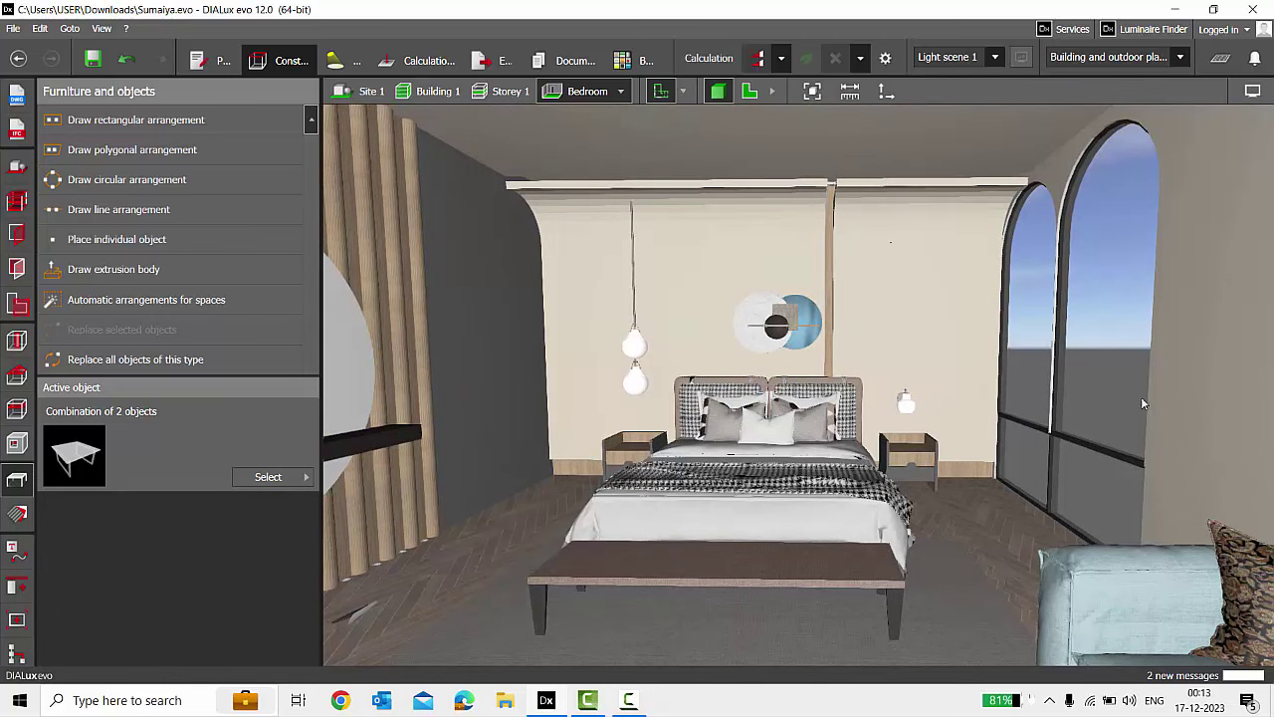
pyautogui.moveTo(1028, 429); pyautogui.dragTo(934, 439, button='right')
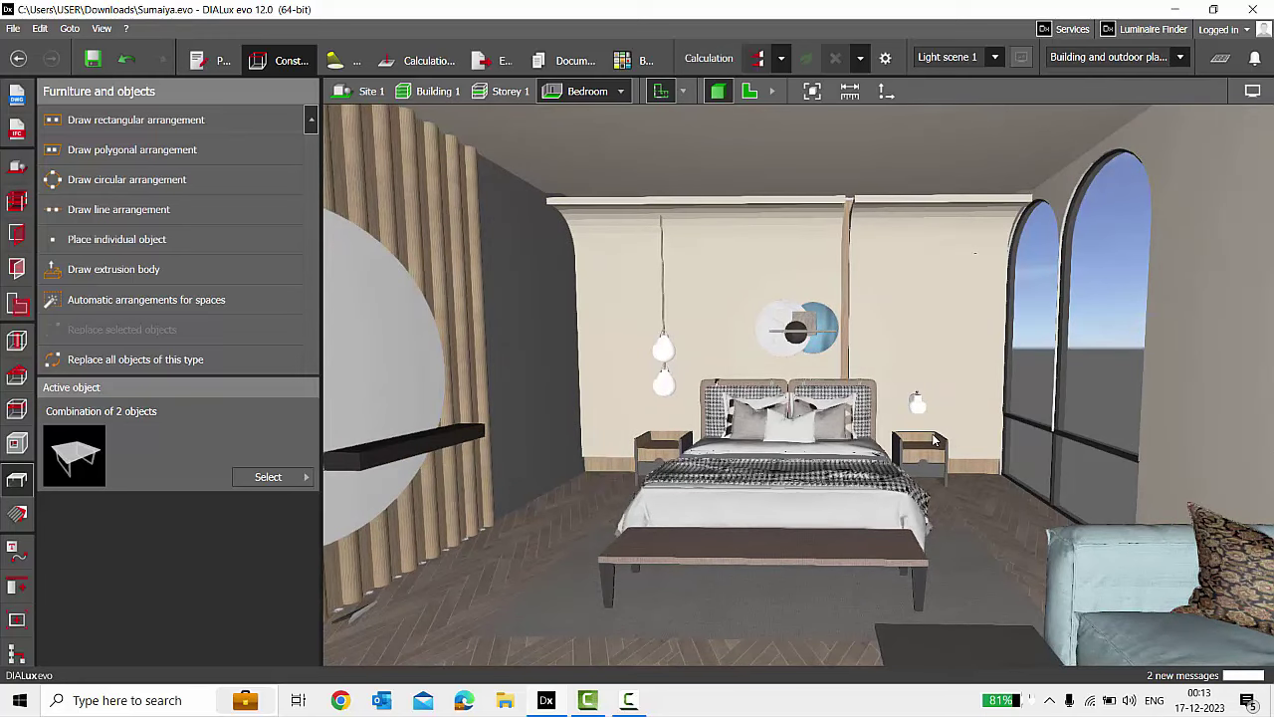
pyautogui.moveTo(934, 439); pyautogui.dragTo(891, 323, button='right')
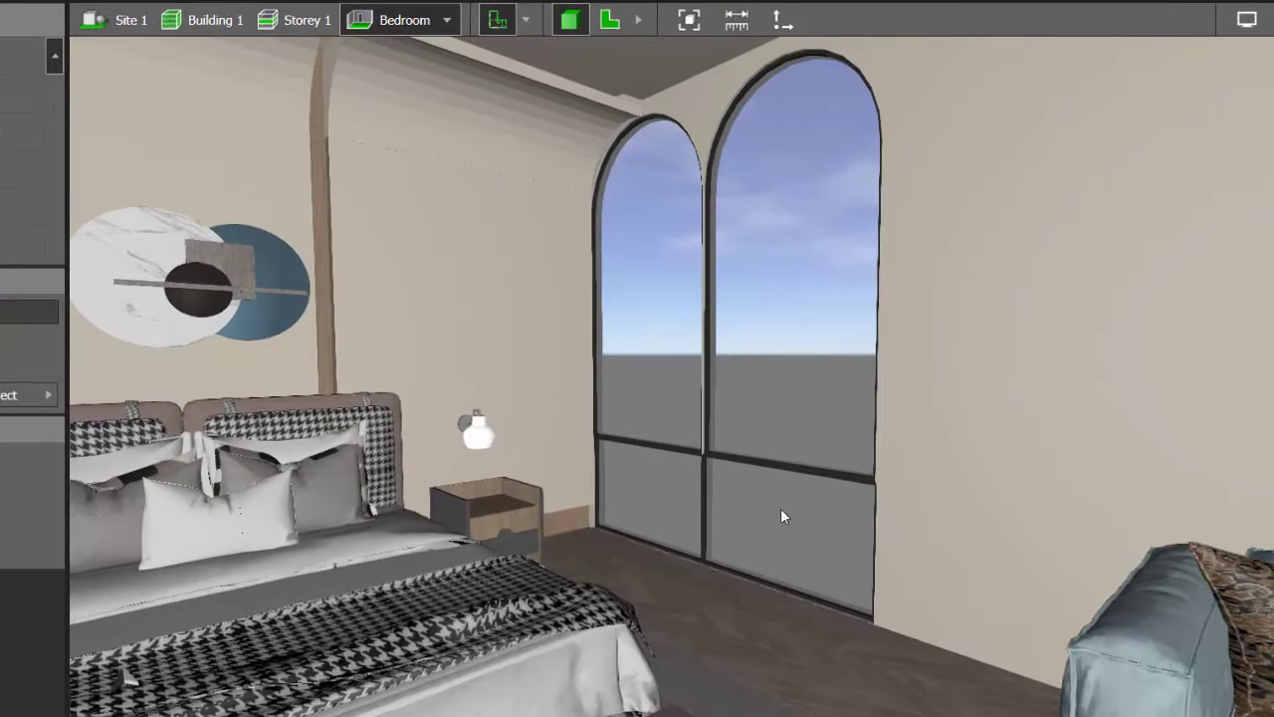
pyautogui.click(782, 517)
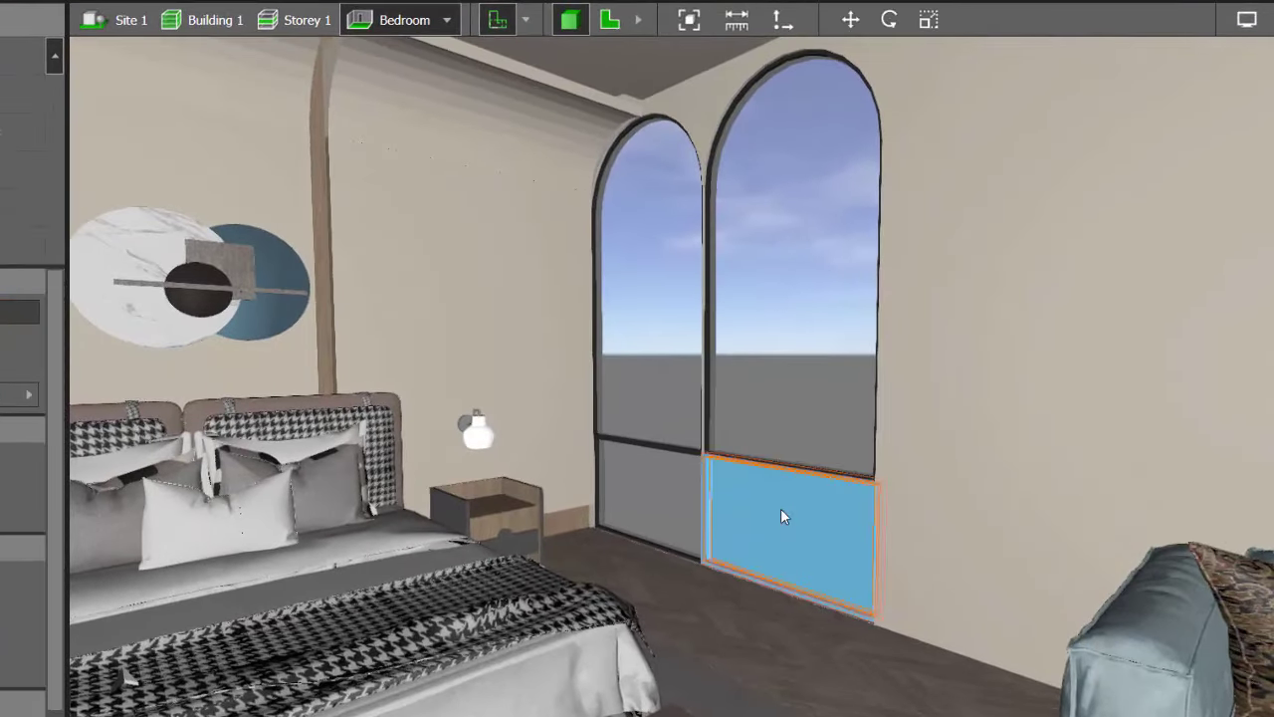
pyautogui.click(826, 379)
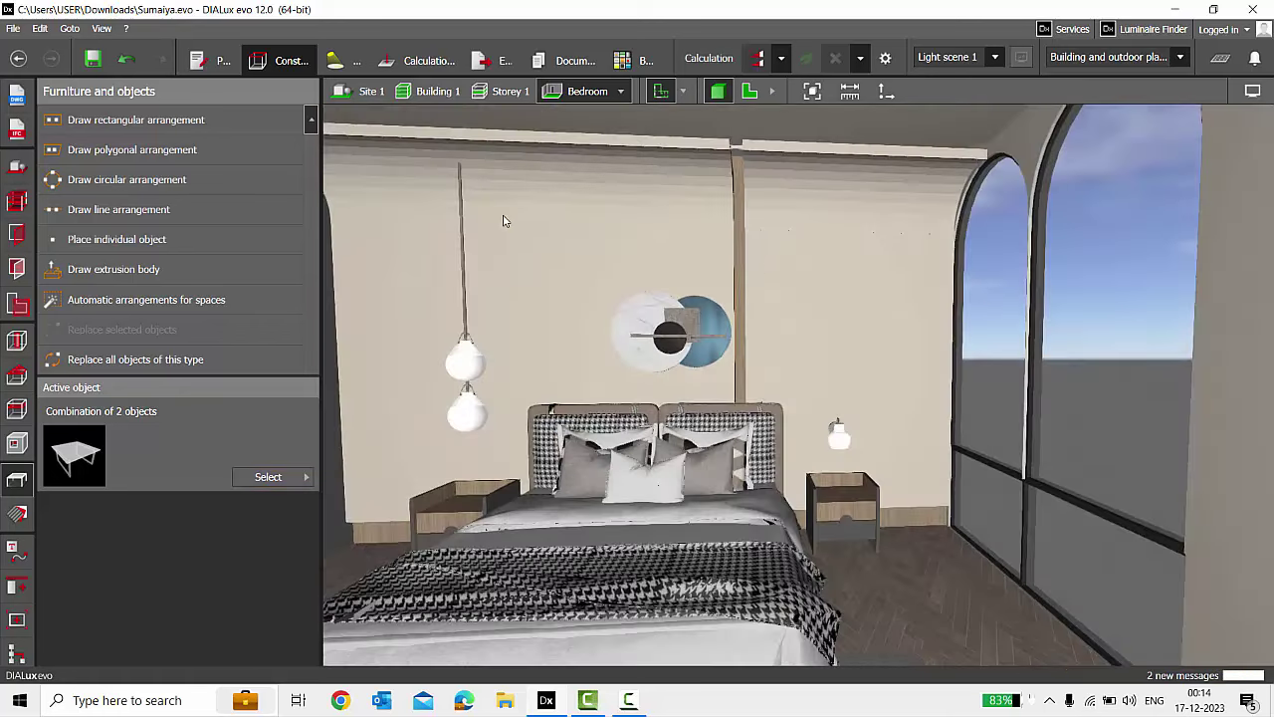
# Examine the curved wall behind the bed with its pendant lights, wall art and bedside tables from several viewpoints.
pyautogui.scroll(2, 503, 220)
pyautogui.moveTo(943, 287); pyautogui.dragTo(816, 291, button='right')
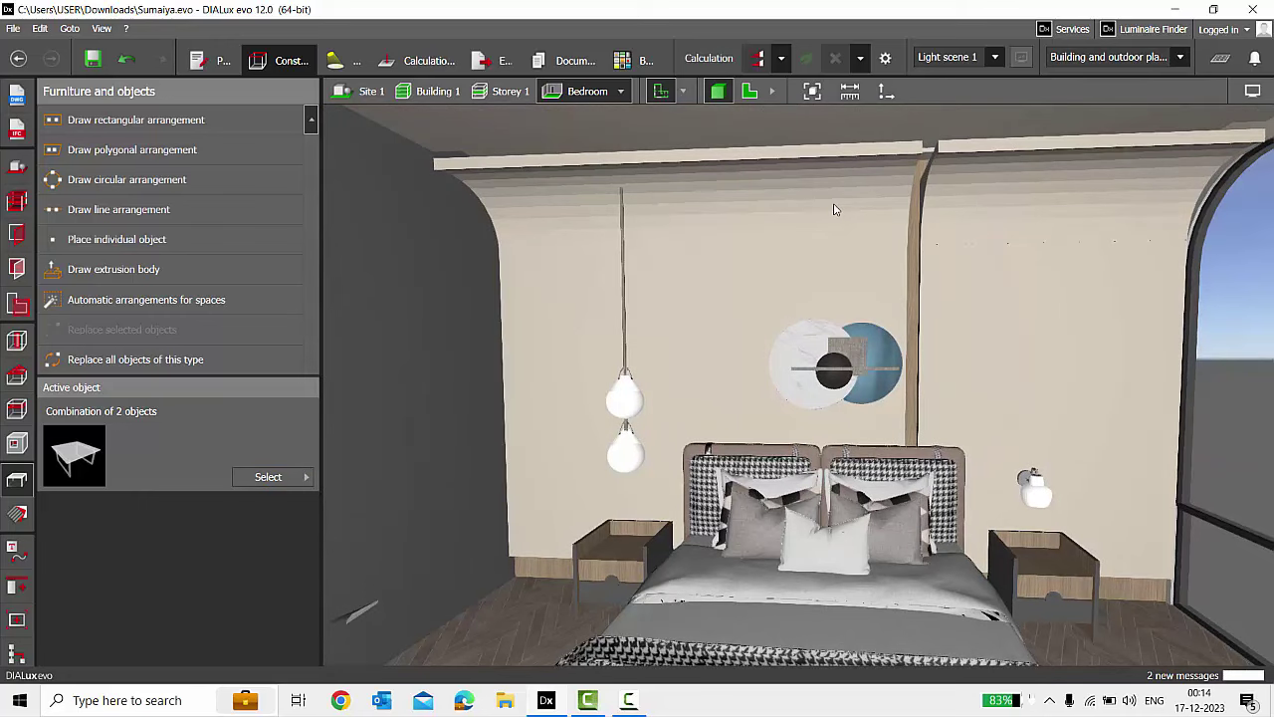
pyautogui.scroll(-2, 936, 273)
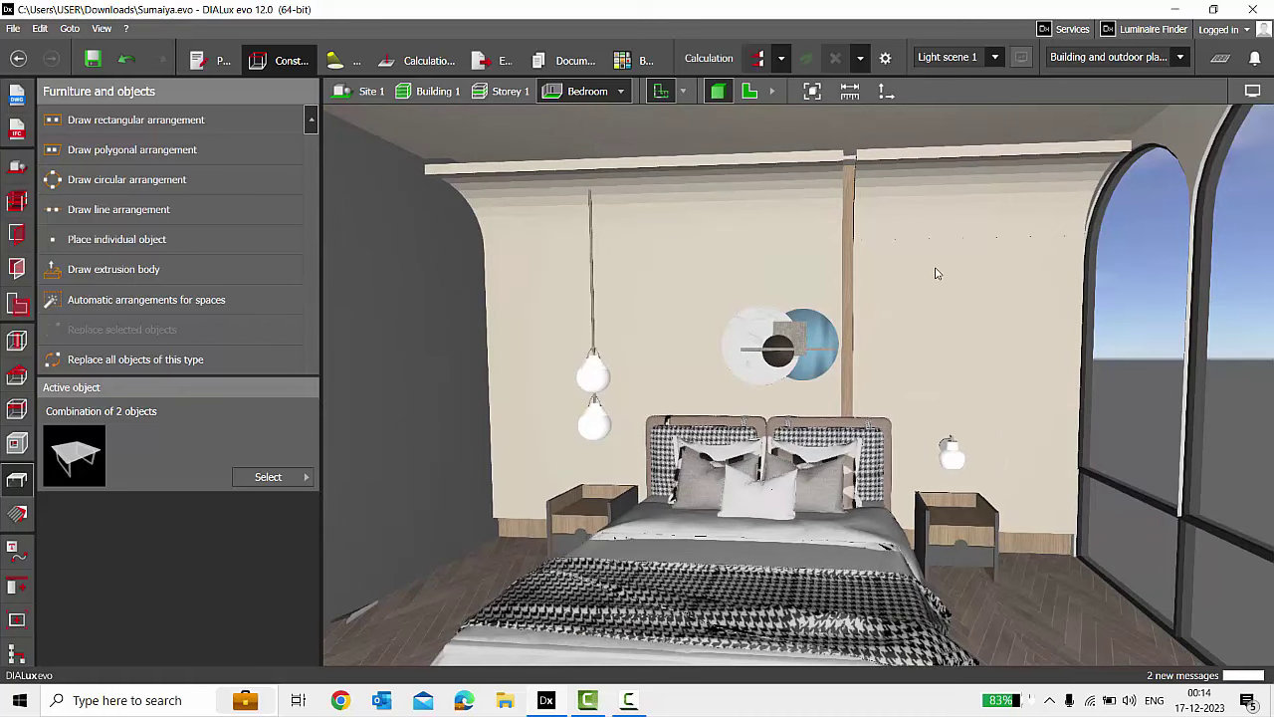
pyautogui.scroll(-3, 936, 272)
pyautogui.scroll(1, 935, 273)
pyautogui.moveTo(935, 273); pyautogui.dragTo(983, 368, button='middle')
pyautogui.scroll(2, 984, 368)
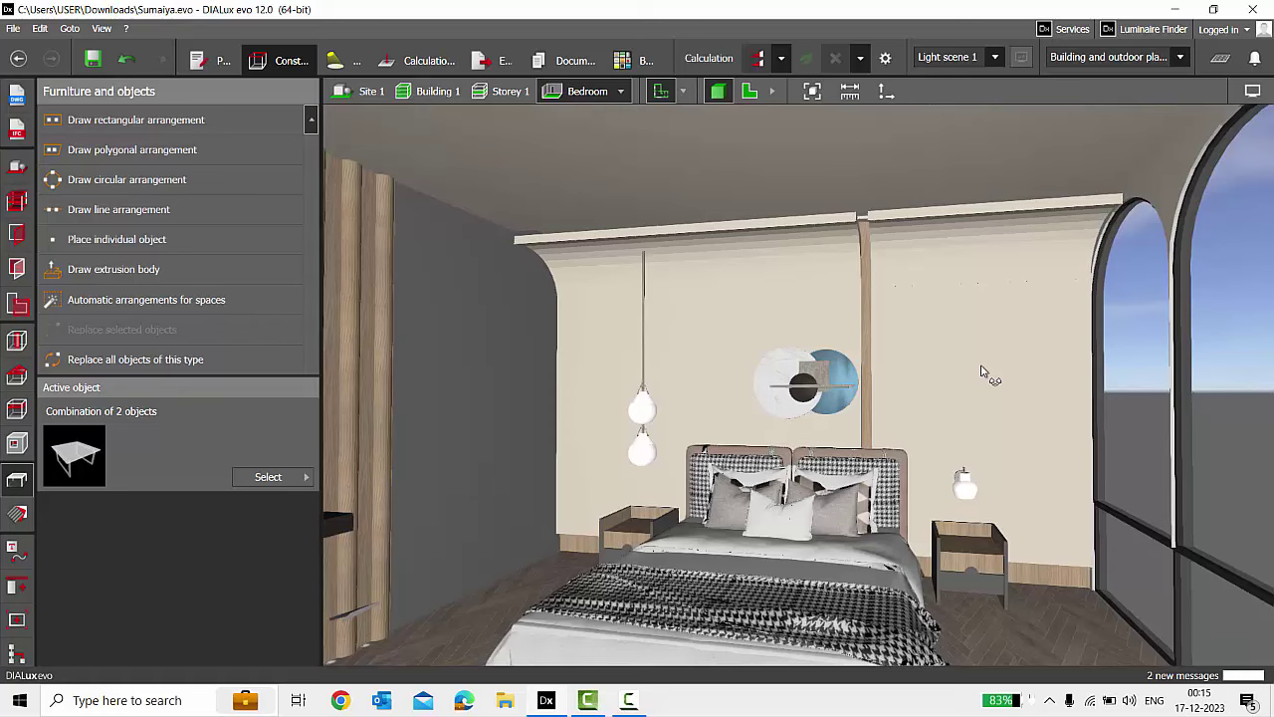
pyautogui.moveTo(1006, 369); pyautogui.dragTo(850, 332, button='right')
# Select the flat room ceiling and the curved ceiling section above the bed wall to view their properties.
pyautogui.click(520, 210)
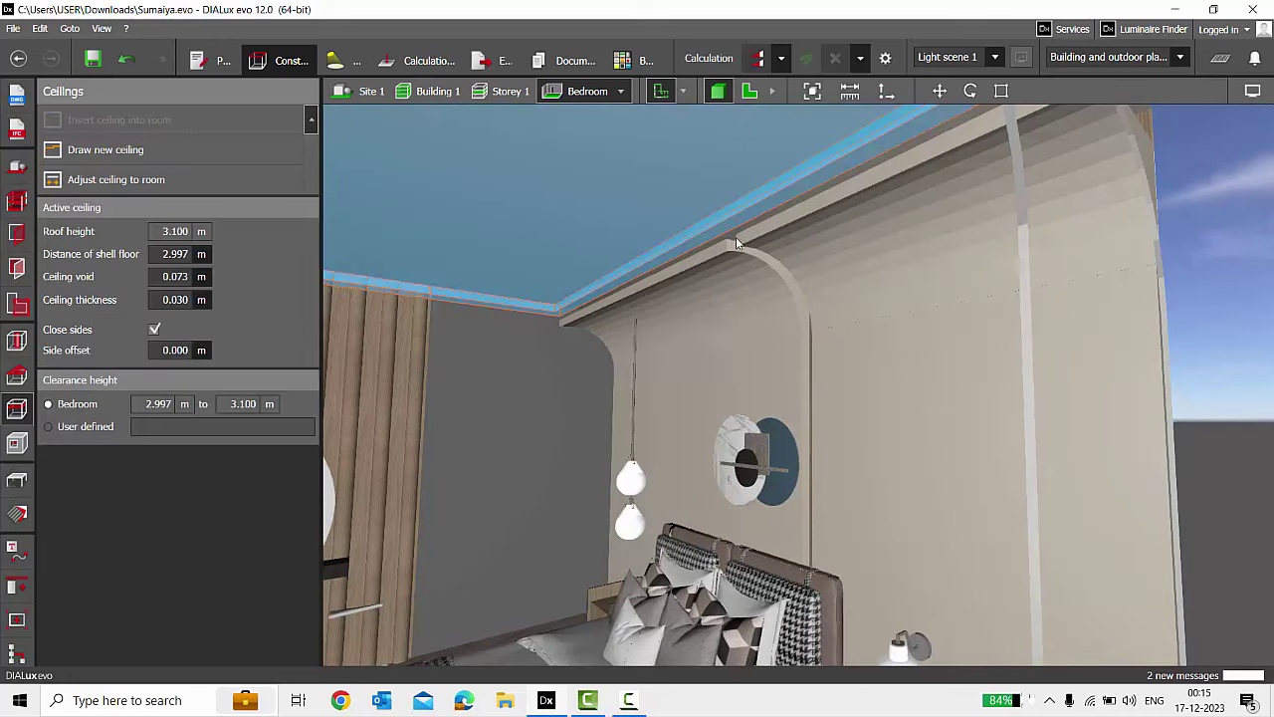
pyautogui.click(861, 241)
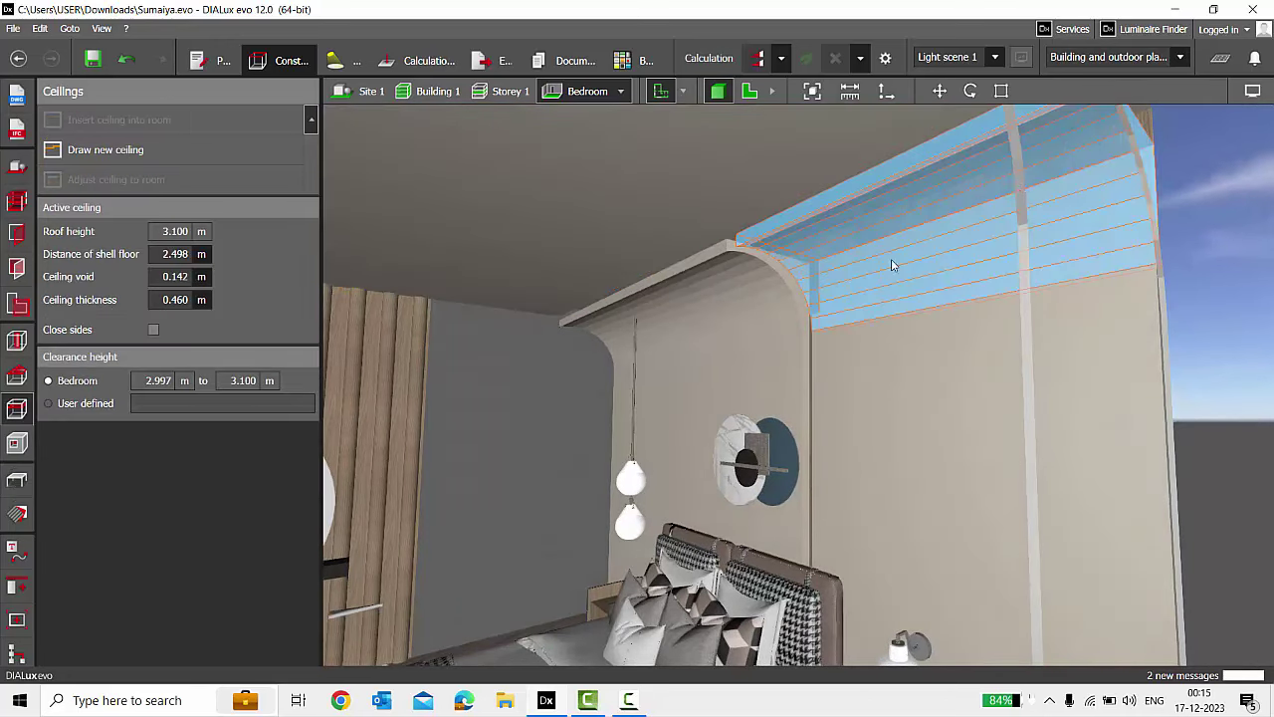
pyautogui.moveTo(893, 265); pyautogui.dragTo(1035, 256, button='right')
# Show the cutouts in the curved ceiling sections using the Cutout tool, and clear the selection.
pyautogui.click(16, 443)
pyautogui.scroll(3, 936, 354)
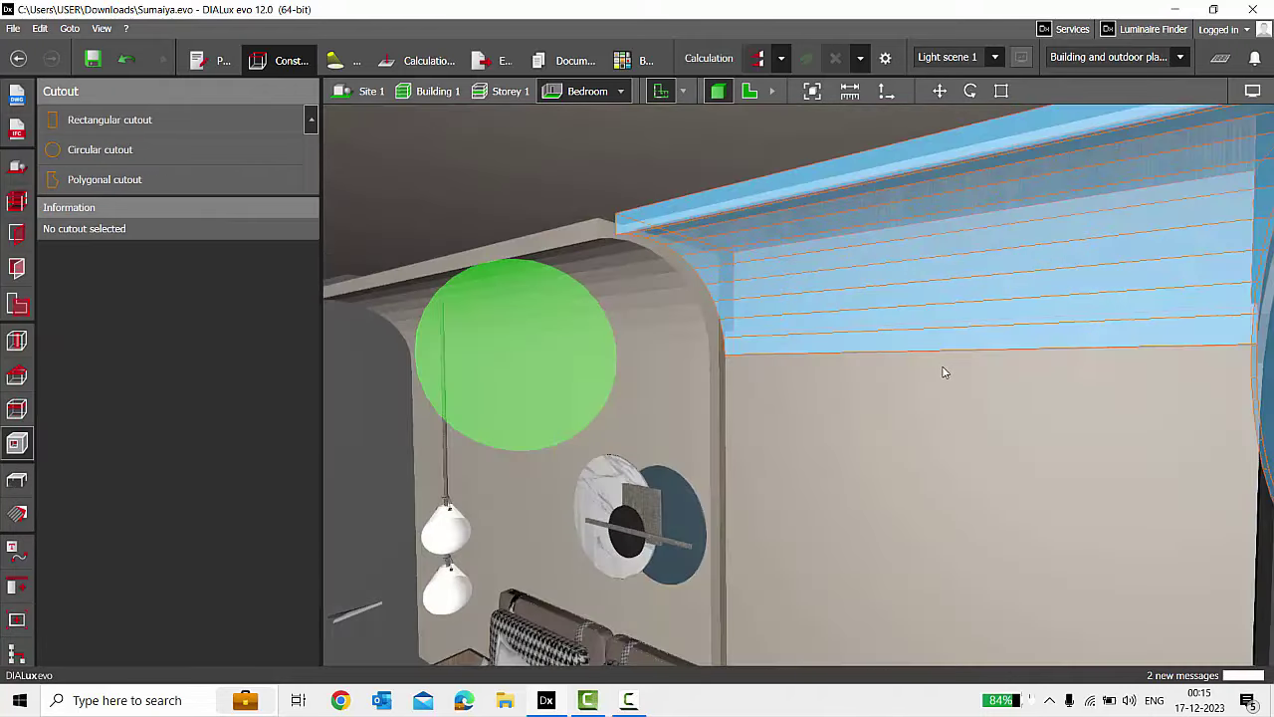
pyautogui.moveTo(944, 371); pyautogui.dragTo(947, 342, button='right')
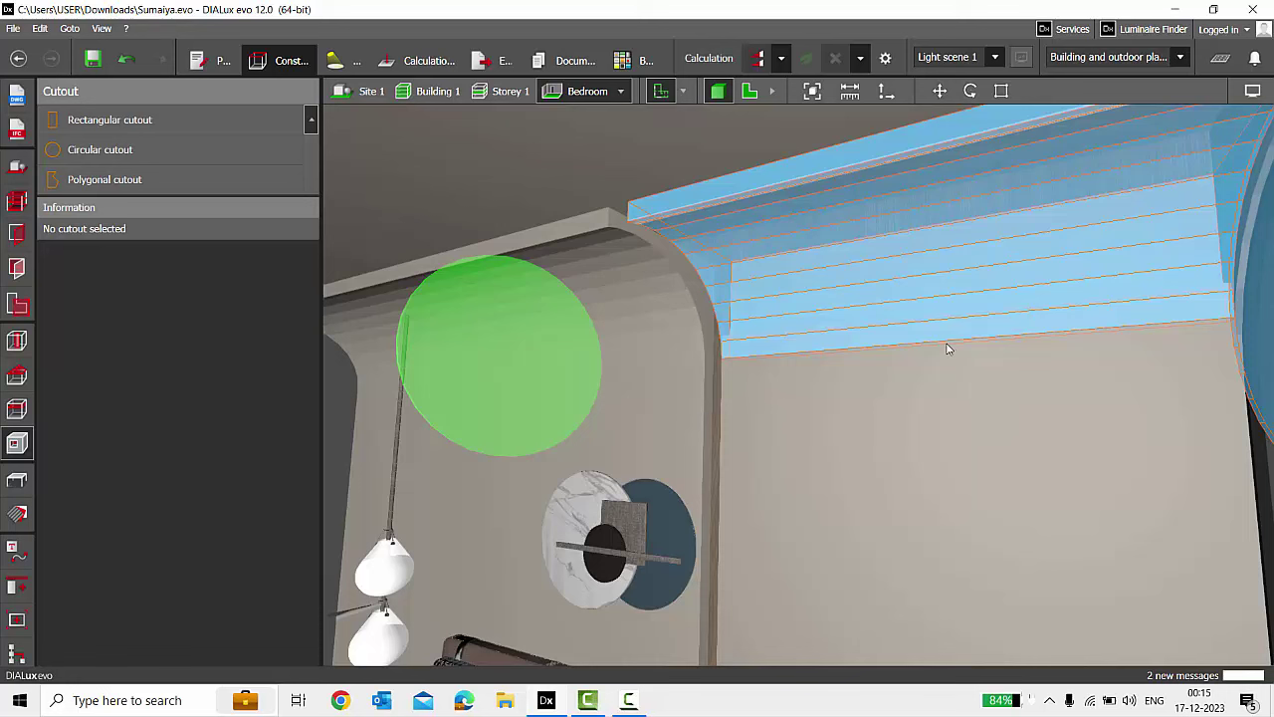
pyautogui.click(17, 409)
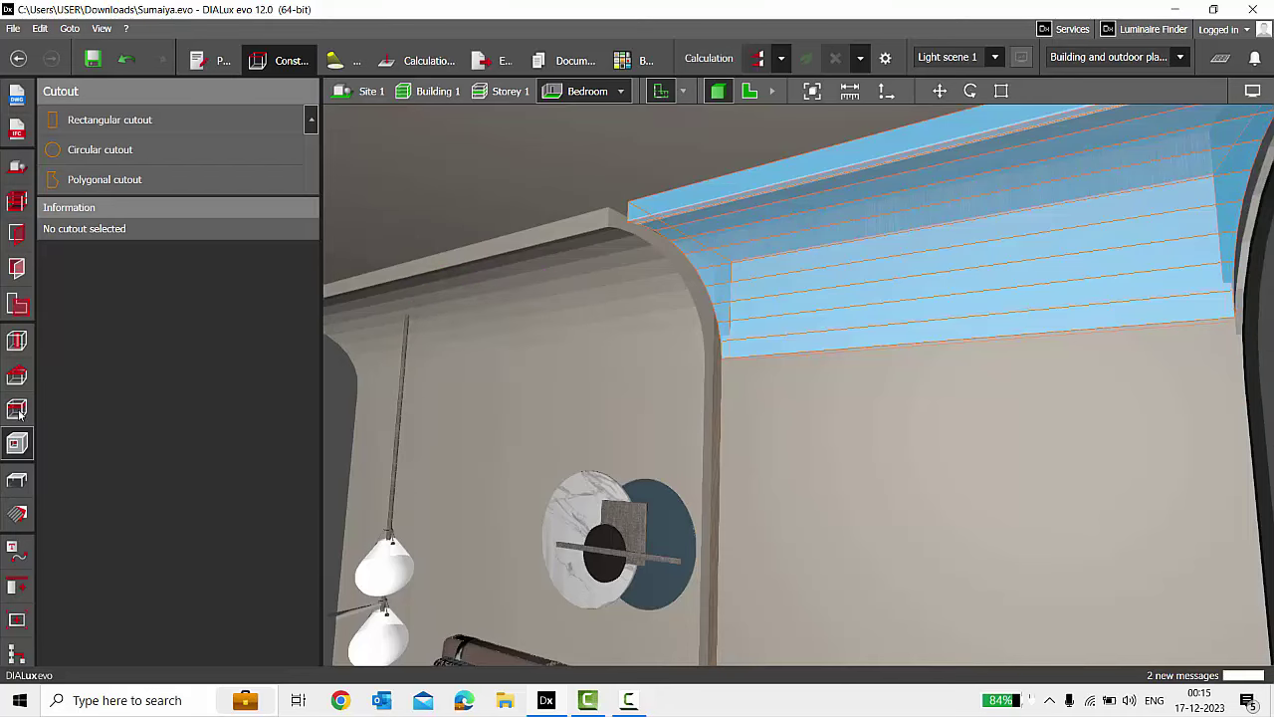
pyautogui.click(1021, 409)
pyautogui.scroll(-2, 752, 290)
pyautogui.press('Escape')
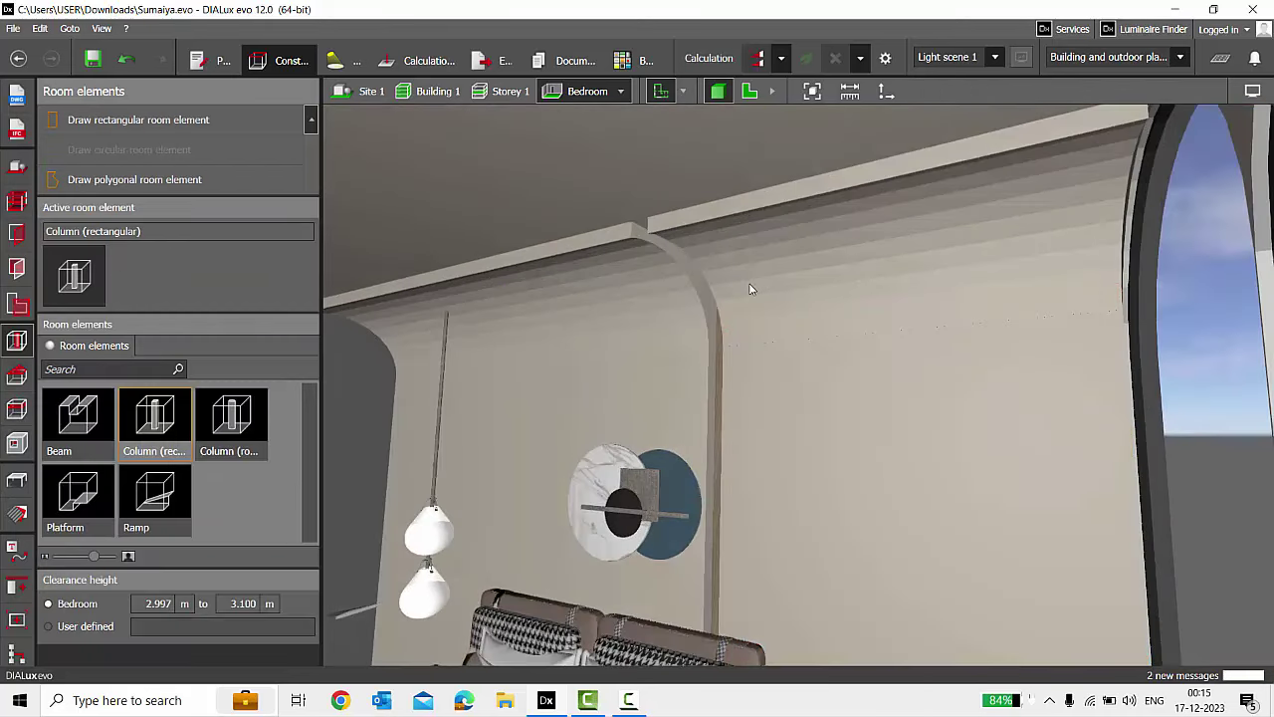
# Switch to the furniture and objects tools and examine the curved trim strips along the wall sections behind the bed.
pyautogui.click(11, 444)
pyautogui.moveTo(837, 344); pyautogui.dragTo(770, 404, button='right')
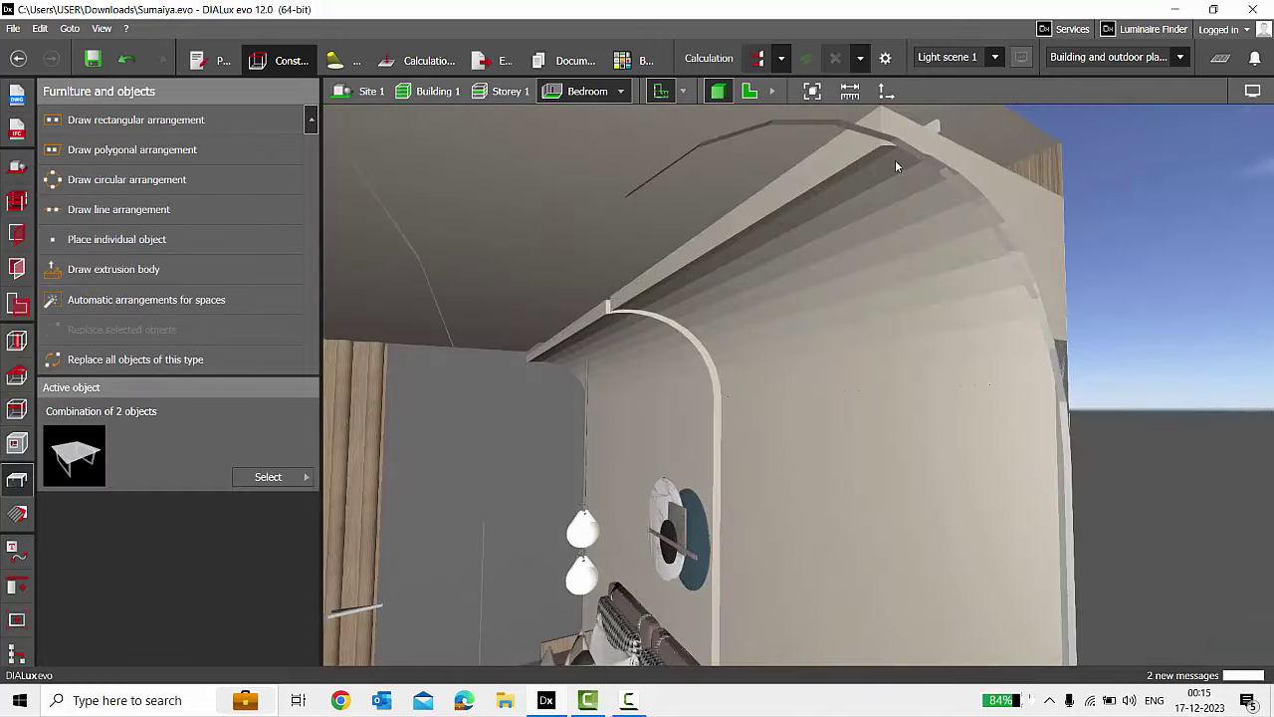
pyautogui.moveTo(906, 349); pyautogui.dragTo(981, 359, button='right')
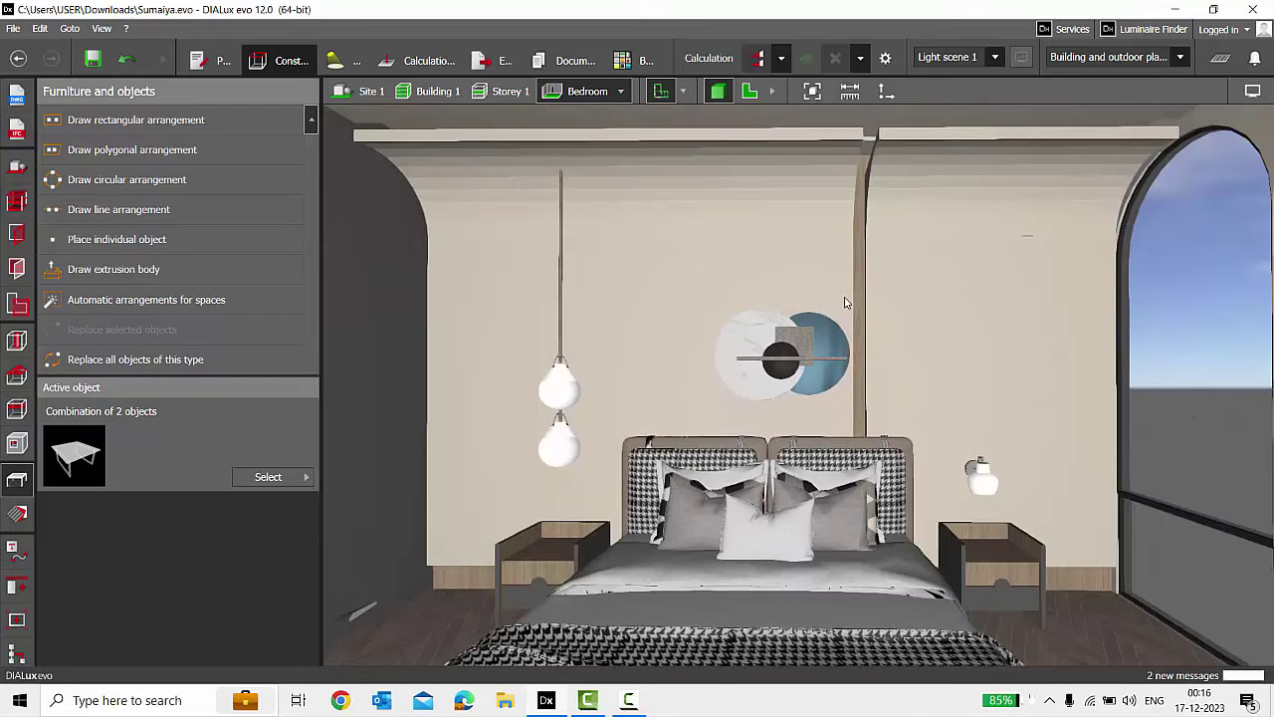
# Examine the wooden skirting between the bedside table and the window, with the room elements tools open.
pyautogui.scroll(-2, 845, 302)
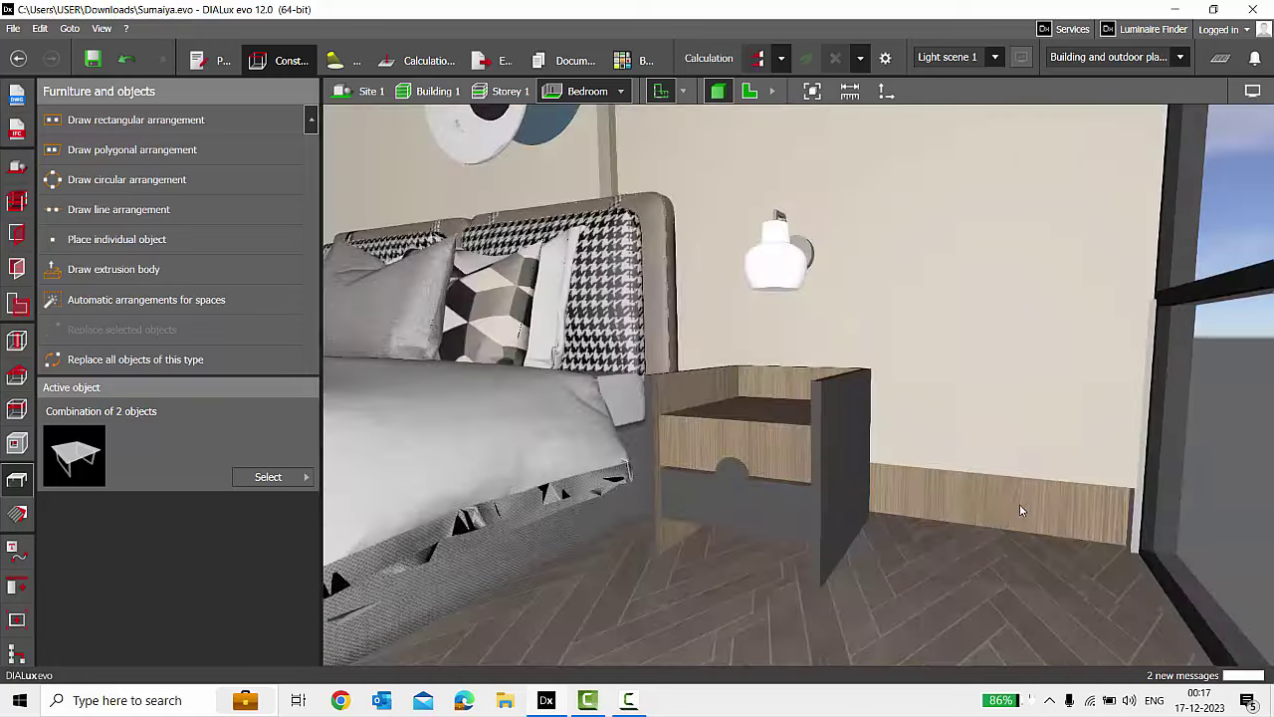
pyautogui.scroll(-3, 1026, 504)
pyautogui.scroll(5, 1044, 503)
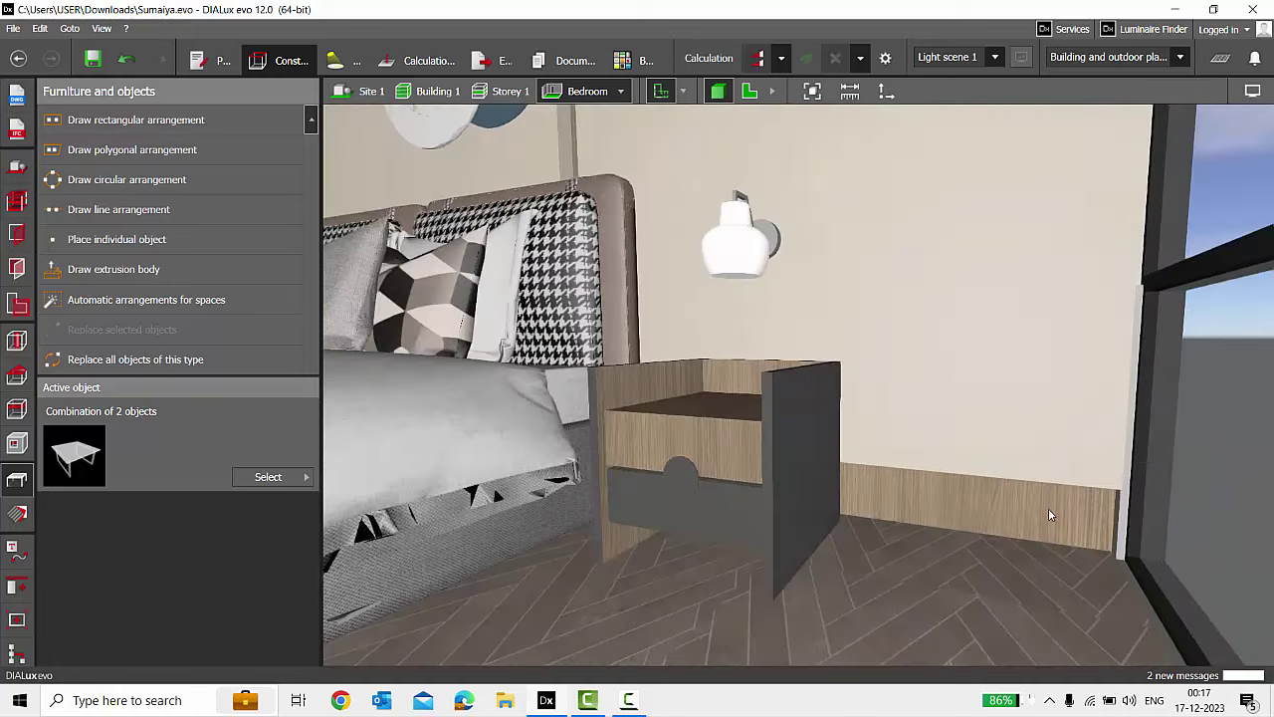
pyautogui.moveTo(1051, 506); pyautogui.dragTo(1007, 515, button='right')
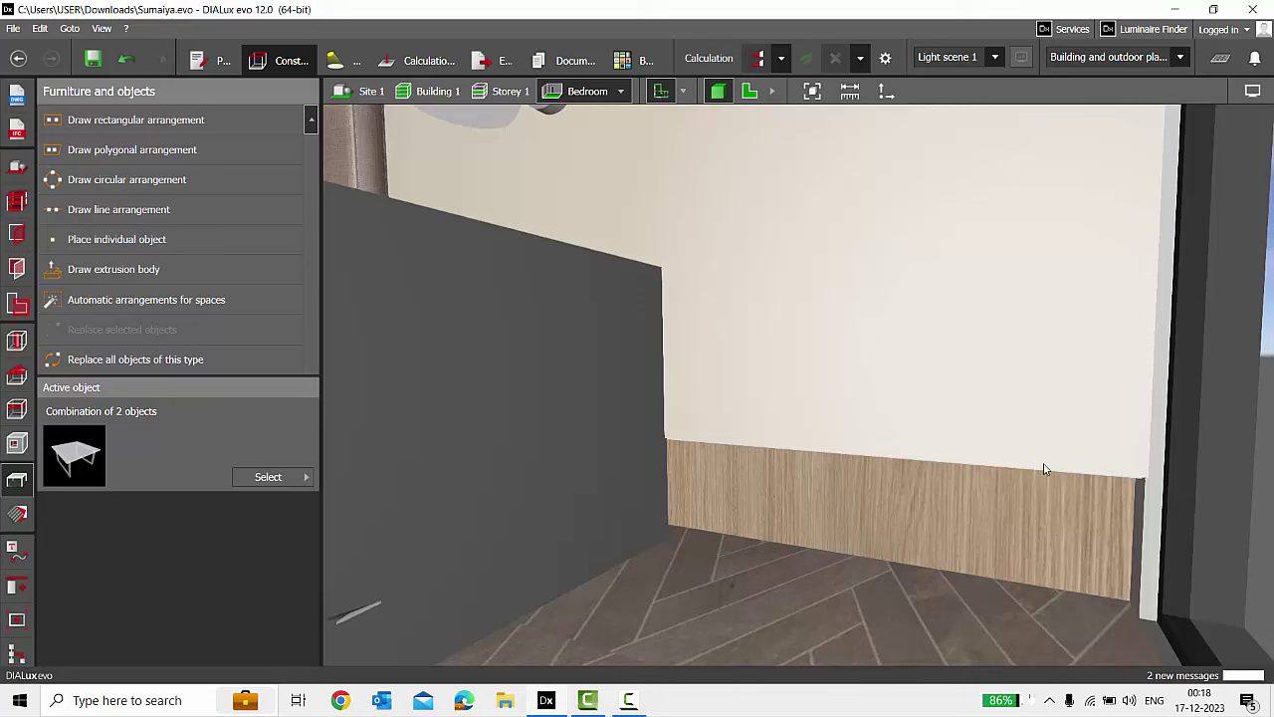
pyautogui.scroll(-5, 1044, 469)
pyautogui.click(17, 341)
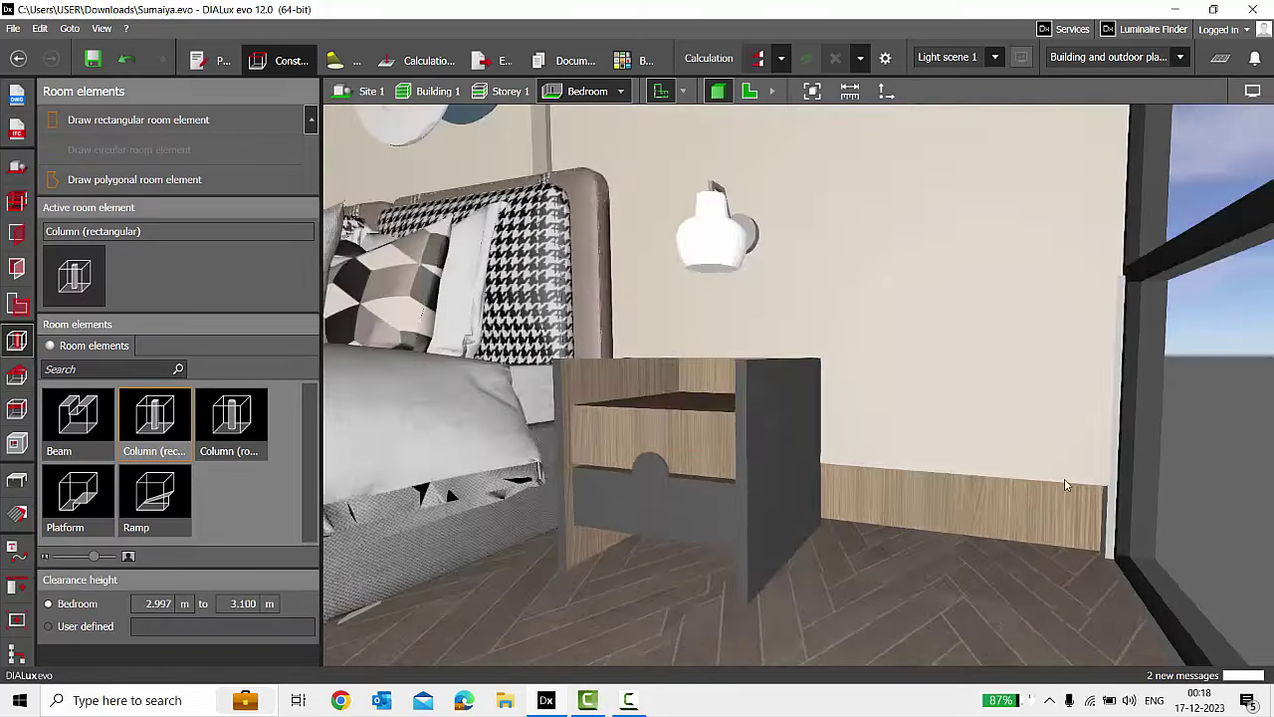
pyautogui.scroll(2, 1039, 533)
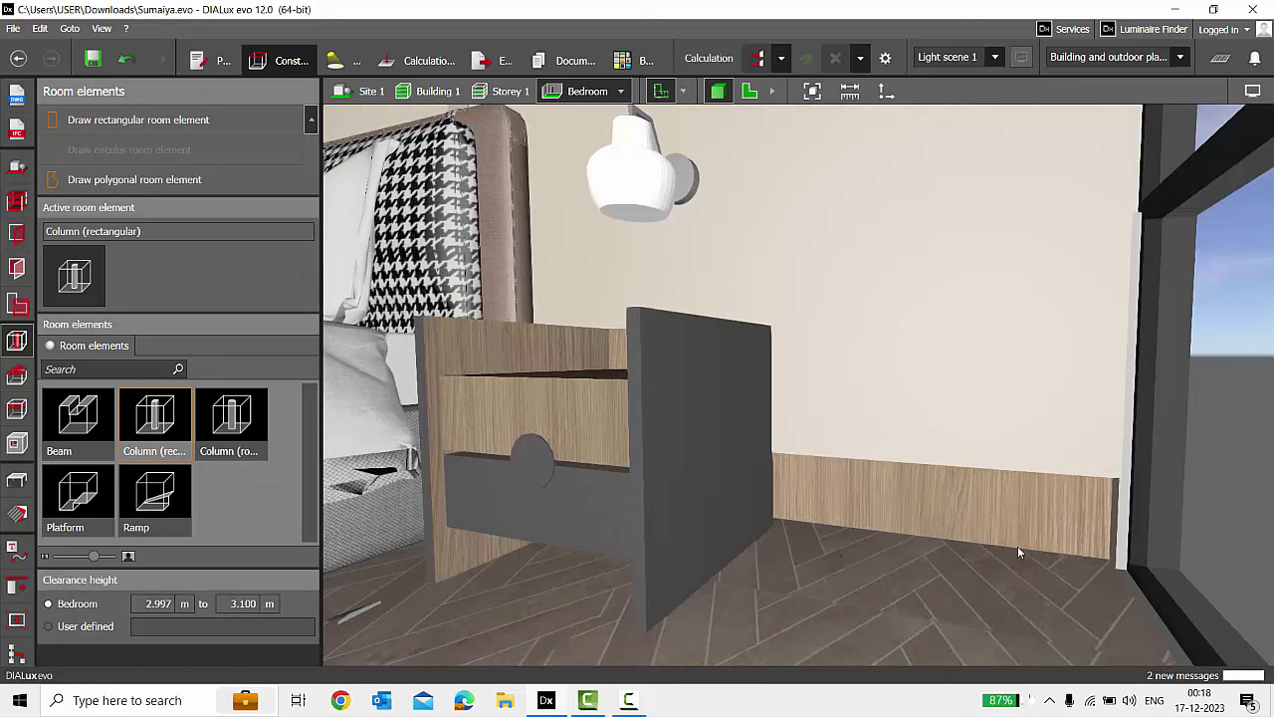
pyautogui.scroll(-1, 1045, 528)
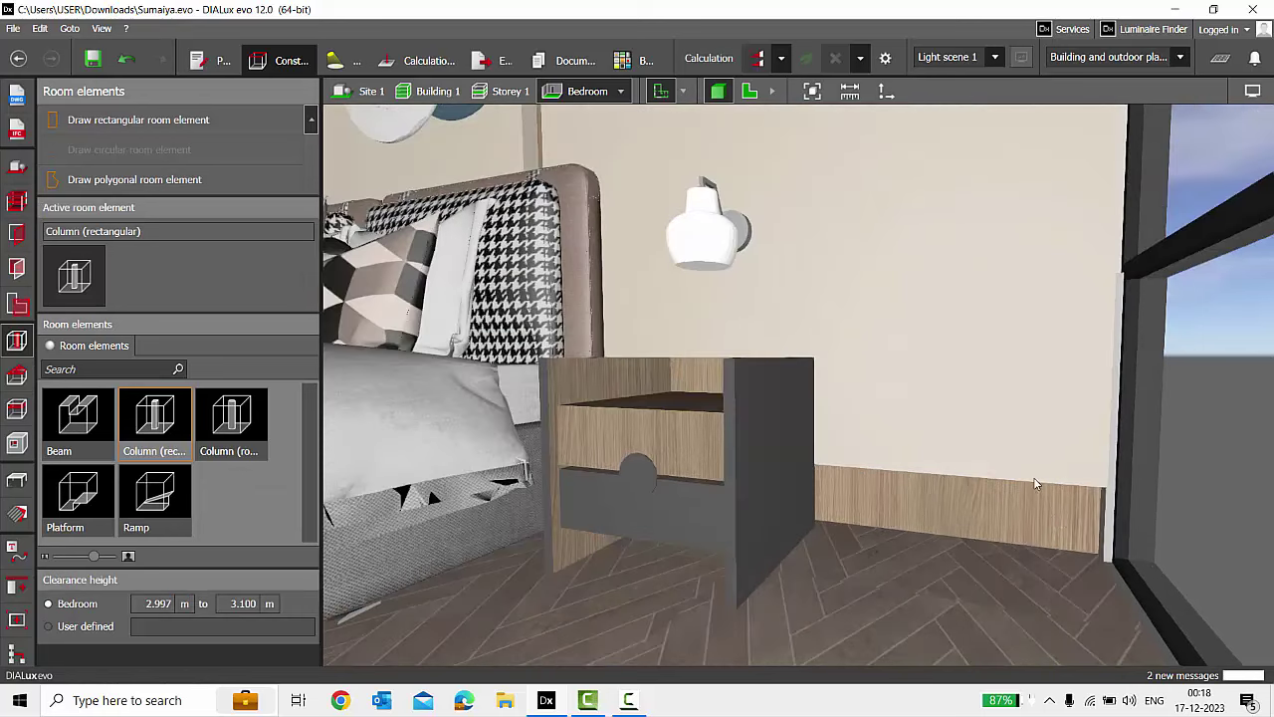
# Select the rectangular column forming the wall panel behind the bed to view its dimensions and position.
pyautogui.scroll(-1, 1116, 544)
pyautogui.moveTo(845, 416); pyautogui.dragTo(884, 442, button='right')
pyautogui.scroll(-1, 884, 447)
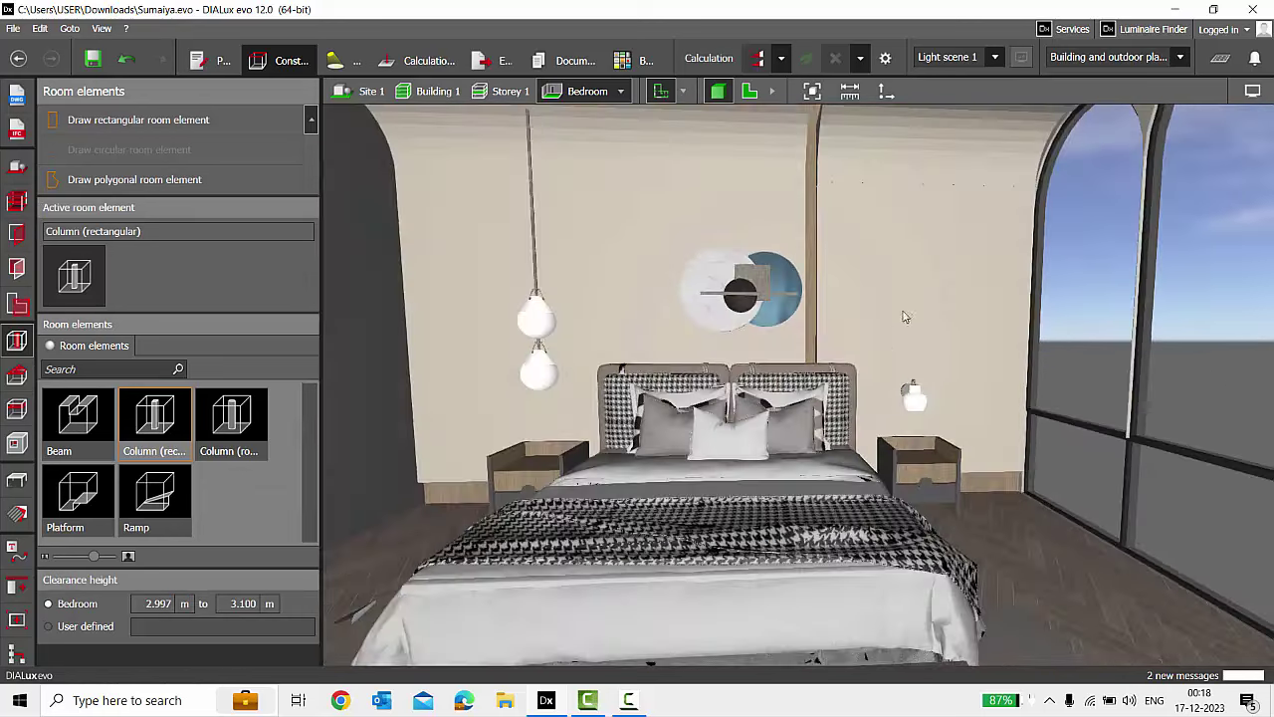
pyautogui.scroll(1, 901, 316)
pyautogui.click(893, 318)
pyautogui.scroll(-2, 893, 318)
pyautogui.click(732, 255)
pyautogui.scroll(1, 832, 199)
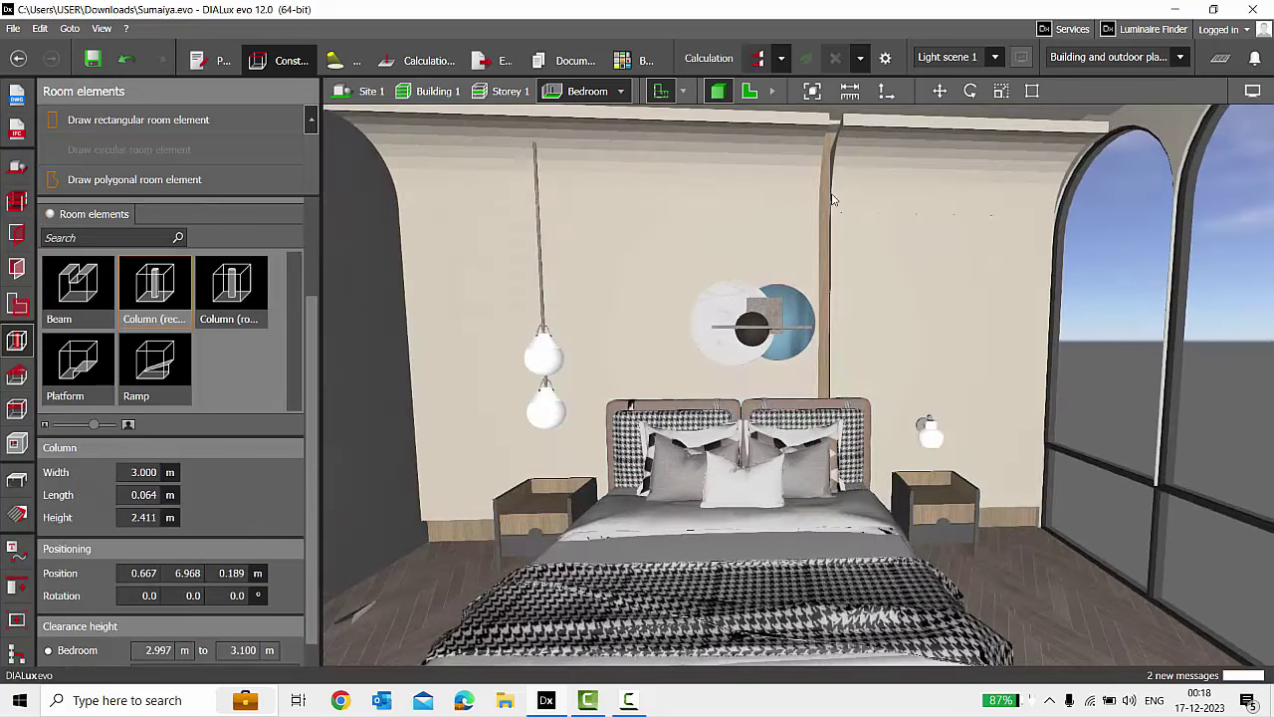
# Inspect the wooden trim strip and the curved ceiling section above the bed wall, and clear the selection.
pyautogui.click(832, 199)
pyautogui.click(893, 162)
pyautogui.moveTo(893, 162); pyautogui.dragTo(869, 200, button='right')
pyautogui.click(869, 200)
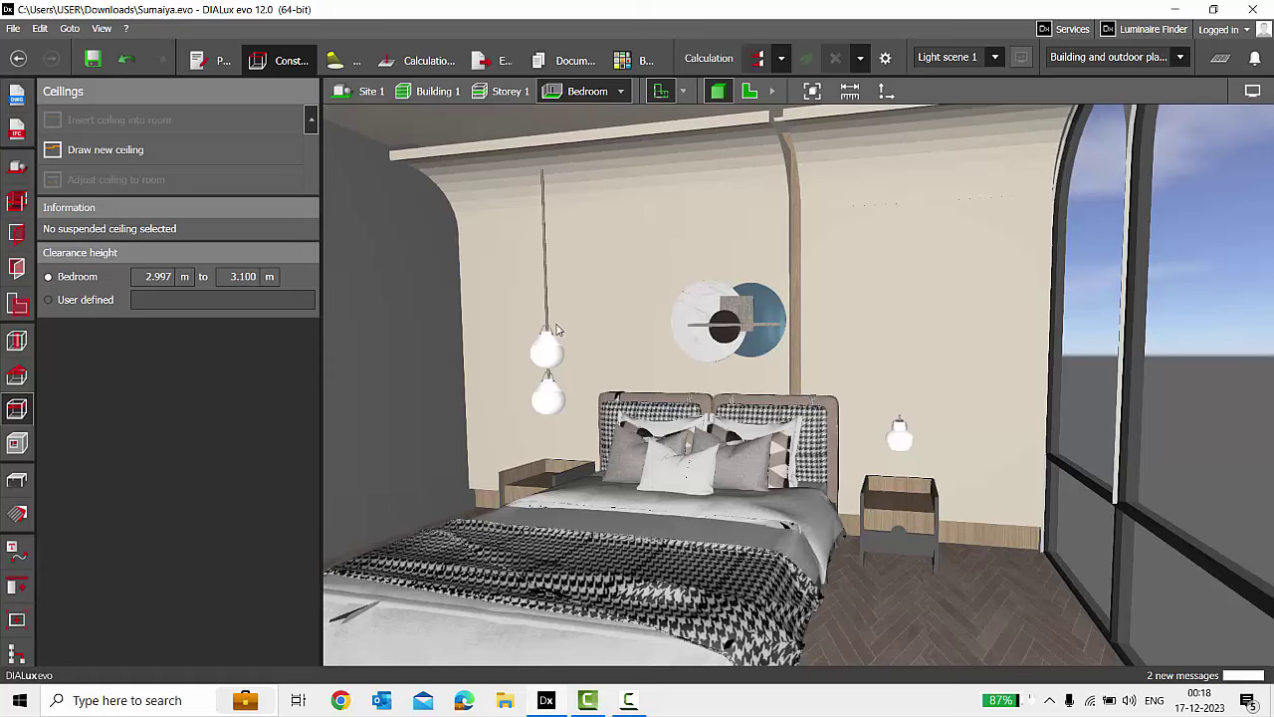
# Switch to the furniture and objects tools, select the bed to view its size and position, and clear the selection.
pyautogui.click(24, 482)
pyautogui.scroll(-2, 892, 373)
pyautogui.moveTo(929, 373)
pyautogui.mouseDown(button='right')
pyautogui.moveTo(945, 374)
pyautogui.moveTo(936, 380)
pyautogui.mouseUp(button='right')
pyautogui.scroll(2, 886, 542)
pyautogui.scroll(-1, 861, 535)
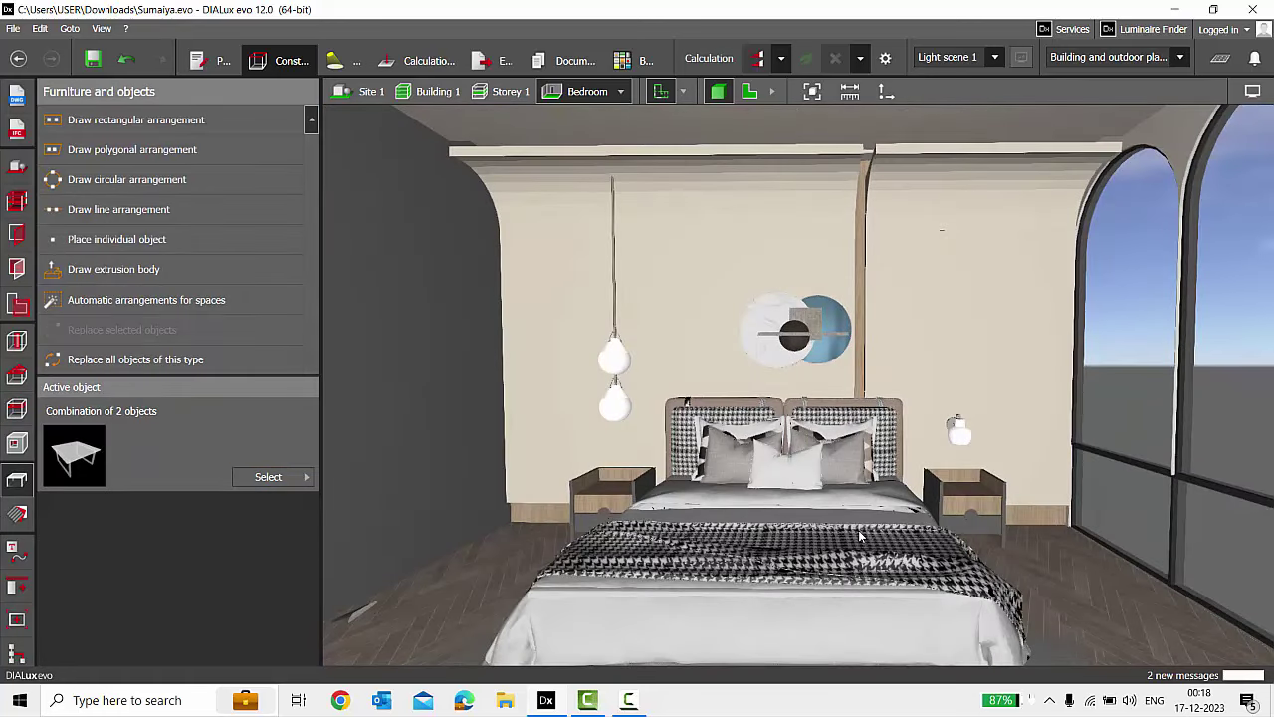
pyautogui.scroll(-2, 861, 537)
pyautogui.click(844, 480)
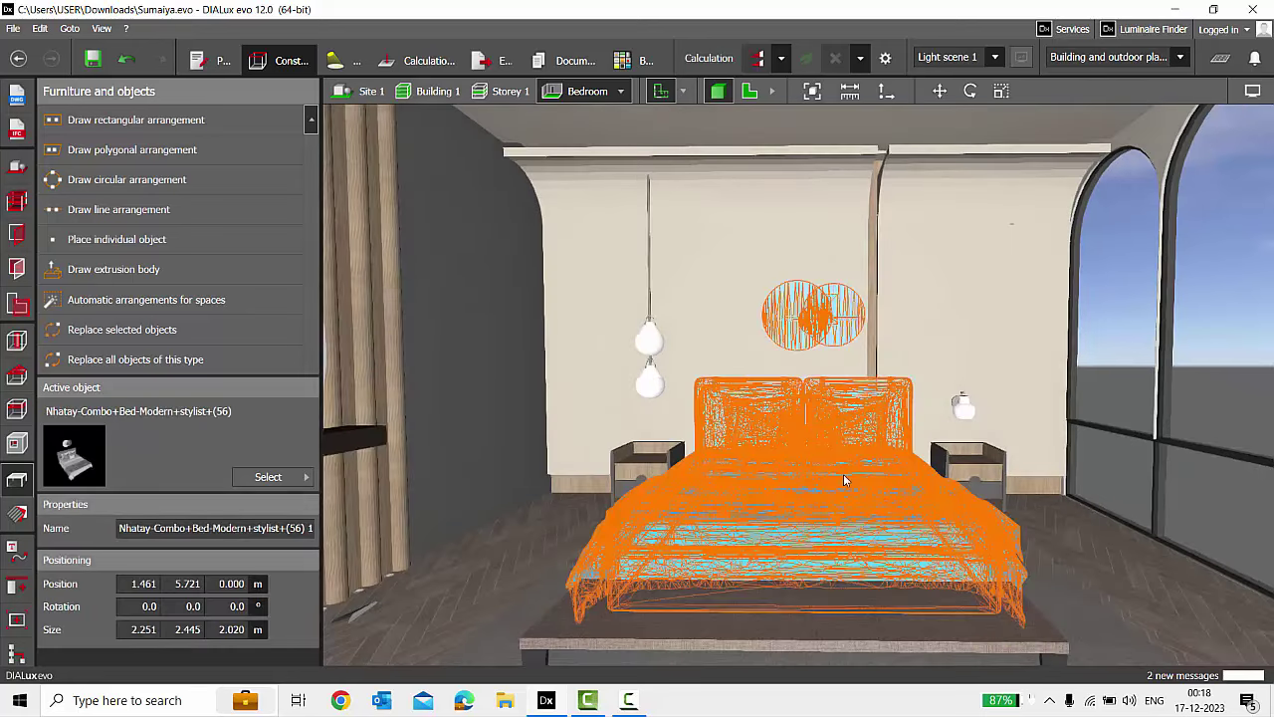
pyautogui.press('Escape')
# Select the bedside table between the bed and the windows to view its size and position, and clear the selection.
pyautogui.scroll(1, 974, 488)
pyautogui.moveTo(981, 488); pyautogui.dragTo(952, 492, button='right')
pyautogui.scroll(3, 951, 492)
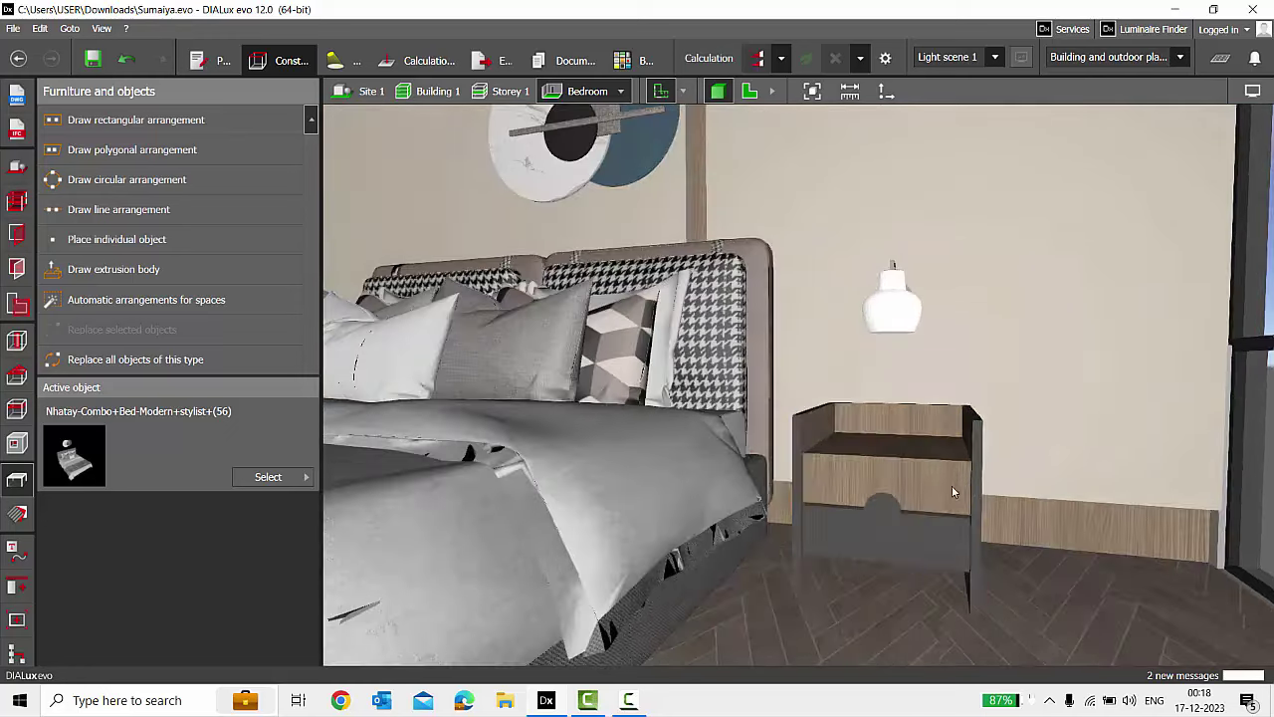
pyautogui.click(951, 492)
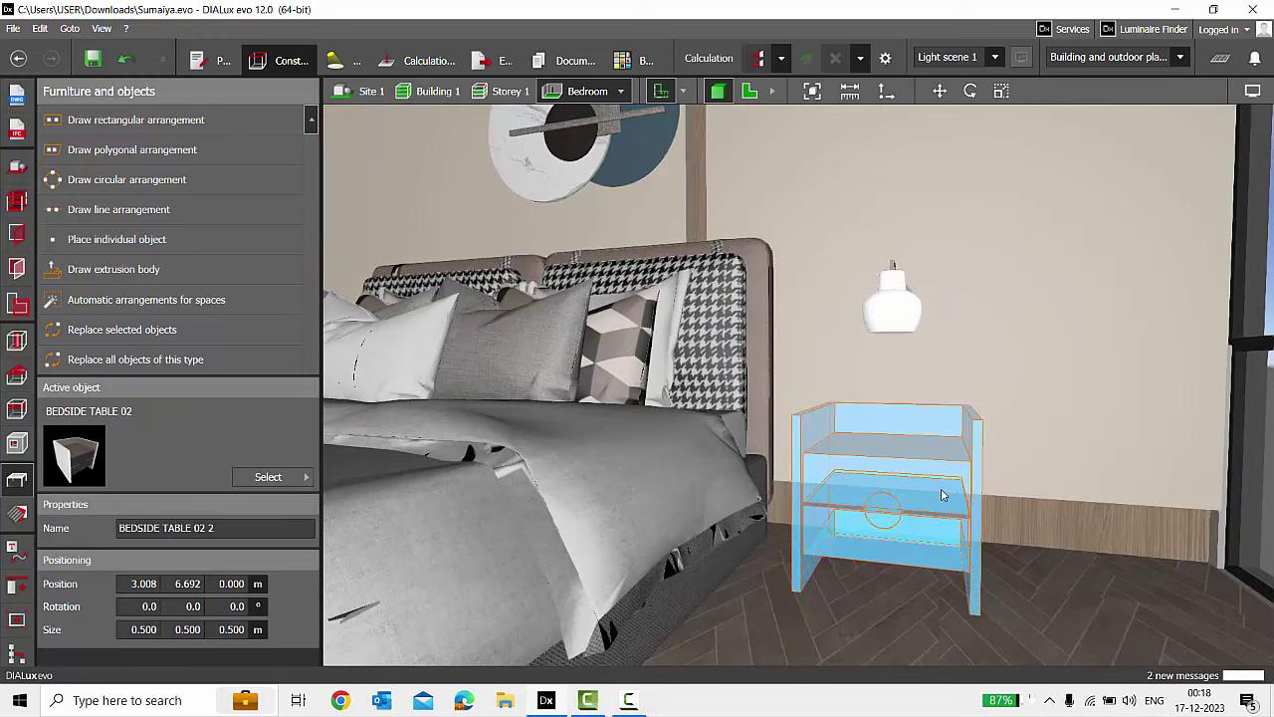
pyautogui.scroll(2, 965, 541)
pyautogui.press('Escape')
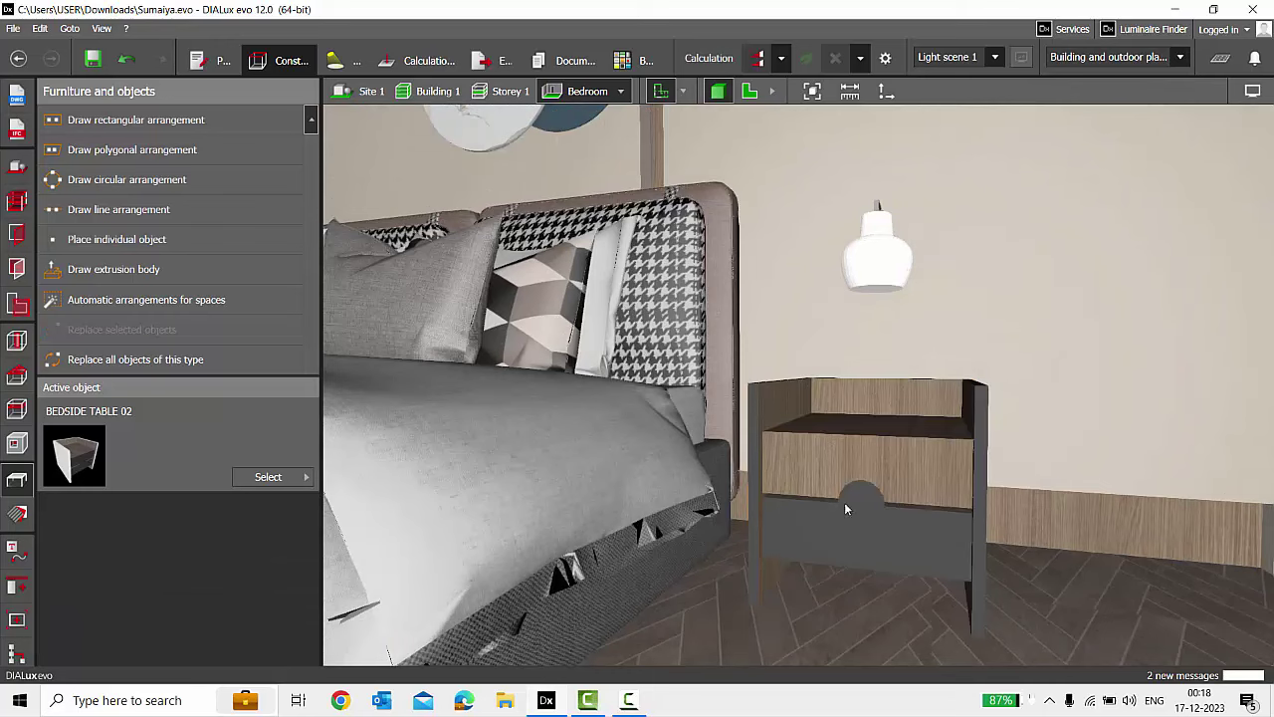
pyautogui.moveTo(911, 483)
pyautogui.mouseDown(button='right')
pyautogui.moveTo(917, 503)
pyautogui.moveTo(936, 492)
pyautogui.mouseUp(button='right')
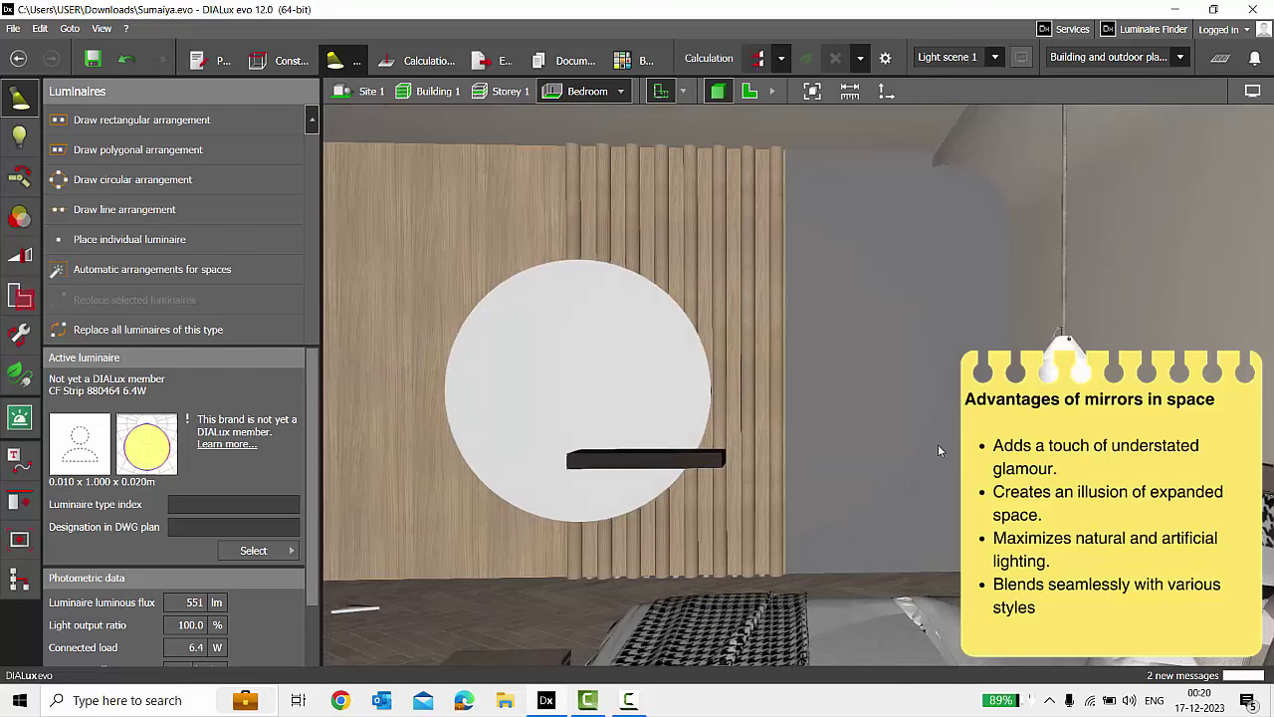
# Examine the wood-panelled wall with the round mirror and select one of its round column slats to view the dimensions.
pyautogui.moveTo(938, 444); pyautogui.dragTo(898, 429)
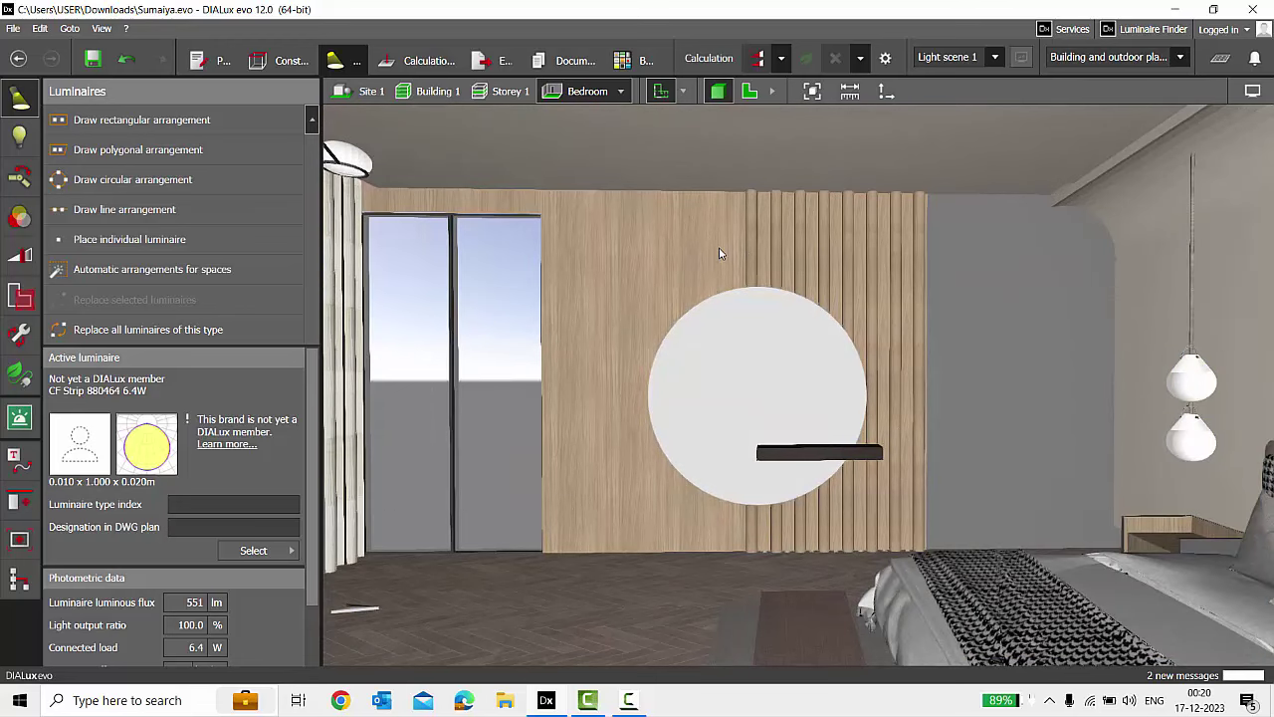
pyautogui.moveTo(721, 254); pyautogui.dragTo(862, 370)
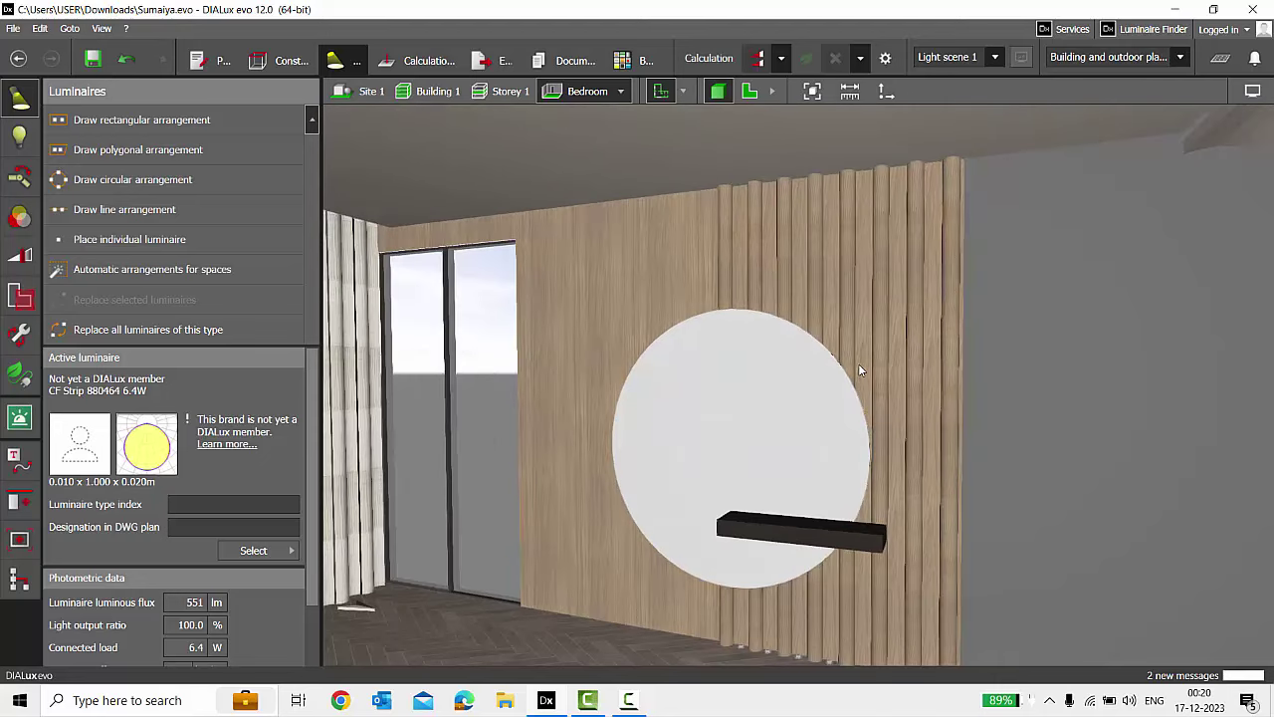
pyautogui.click(944, 332)
pyautogui.click(917, 342)
pyautogui.click(884, 311)
pyautogui.click(879, 328)
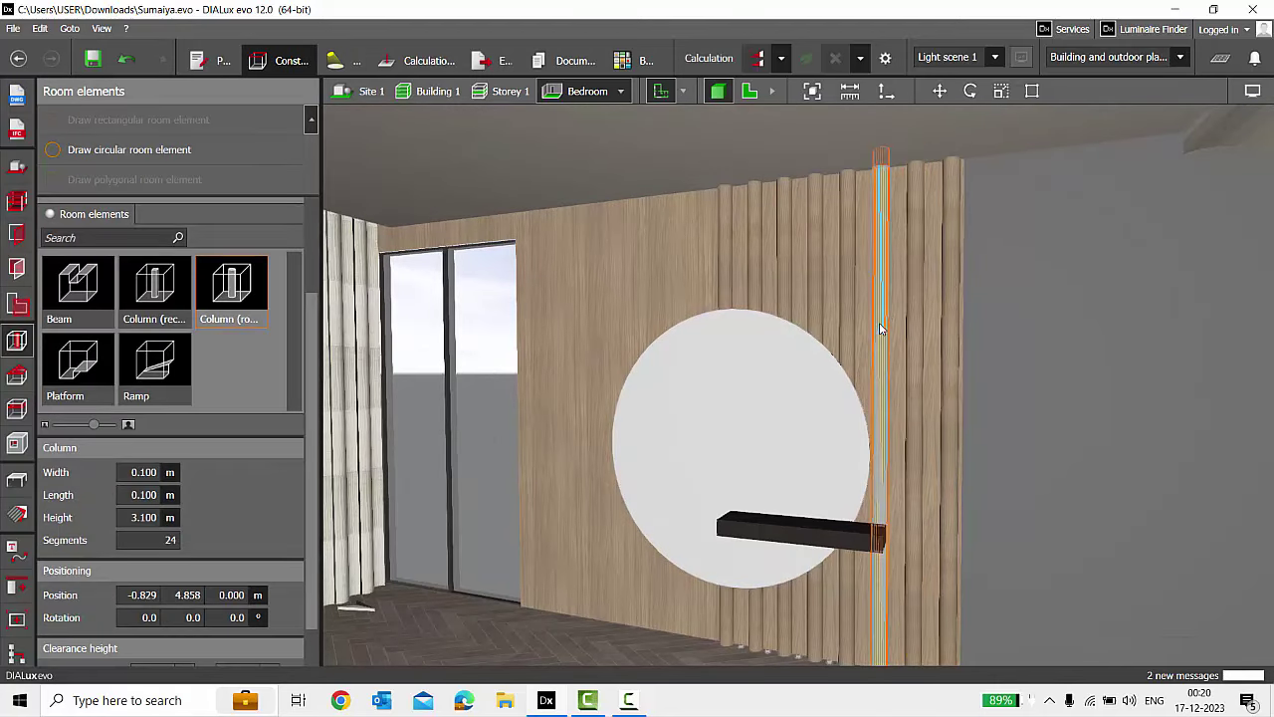
pyautogui.click(878, 329)
pyautogui.scroll(-2, 873, 333)
pyautogui.moveTo(873, 332); pyautogui.dragTo(879, 346)
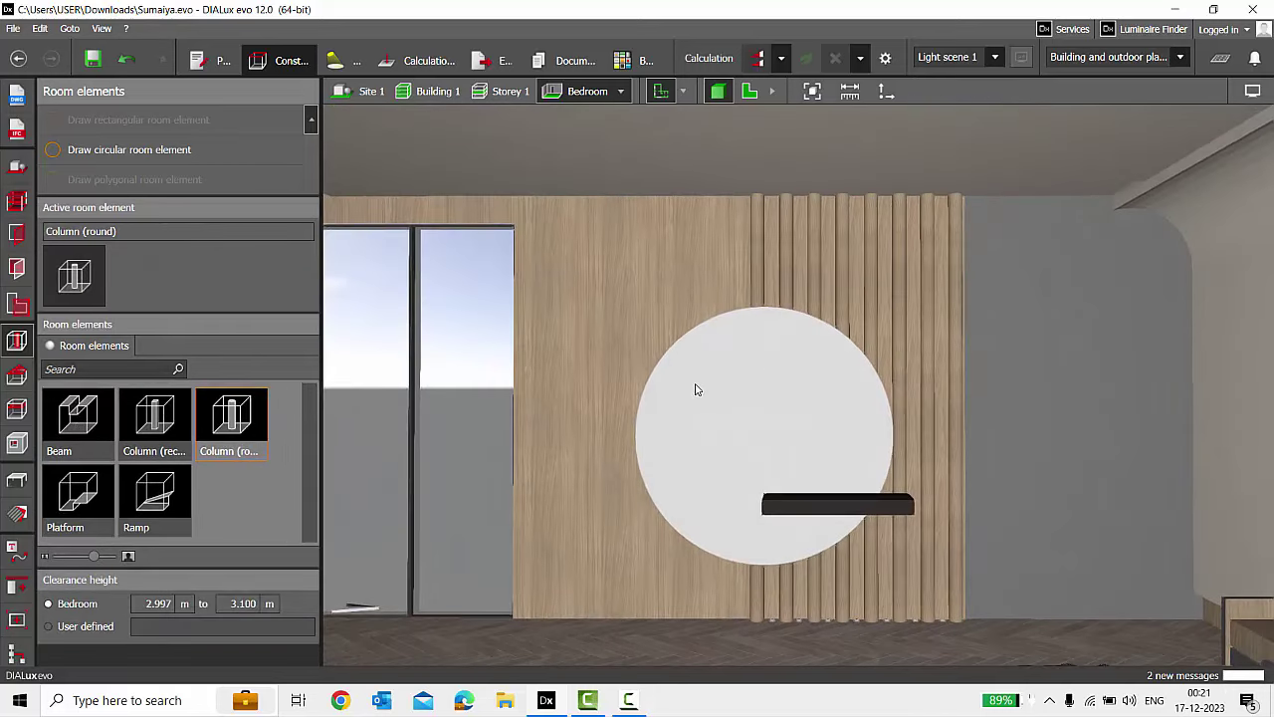
# Select the round mirror and the dark wall shelf in turn to view their sizes and positions, and clear the selection.
pyautogui.click(694, 390)
pyautogui.press('Escape')
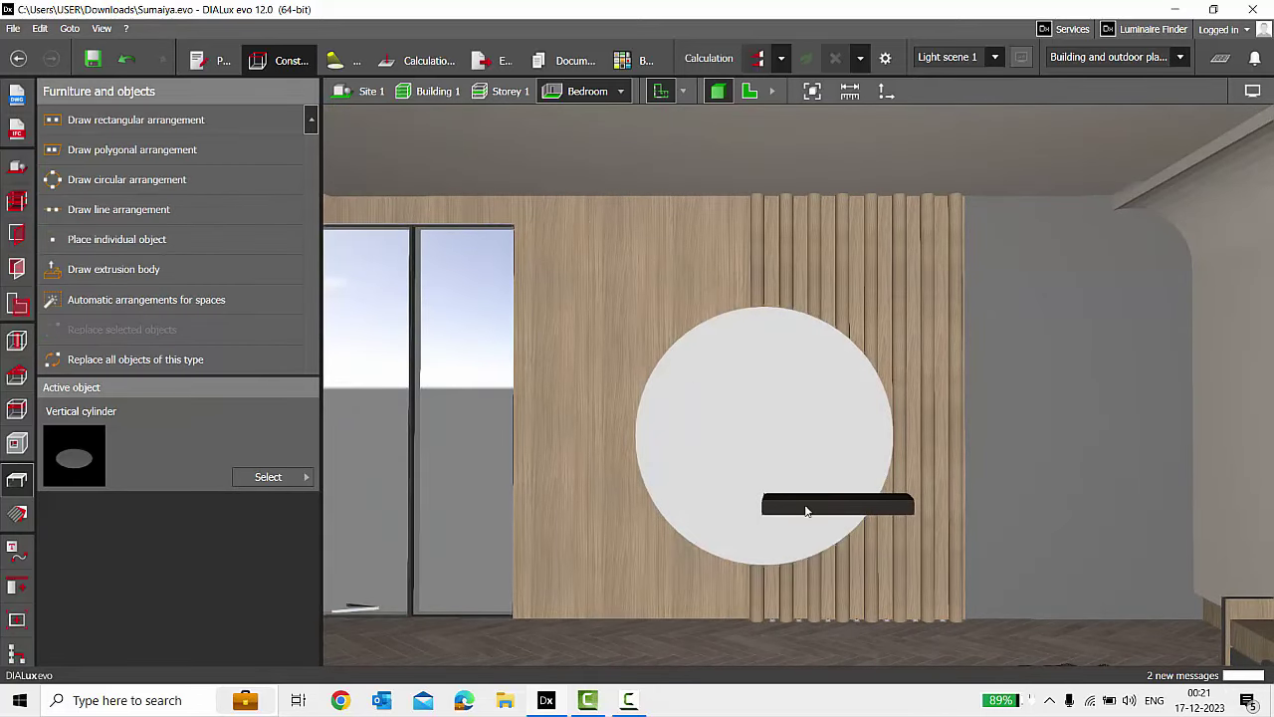
pyautogui.scroll(1, 806, 508)
pyautogui.click(803, 438)
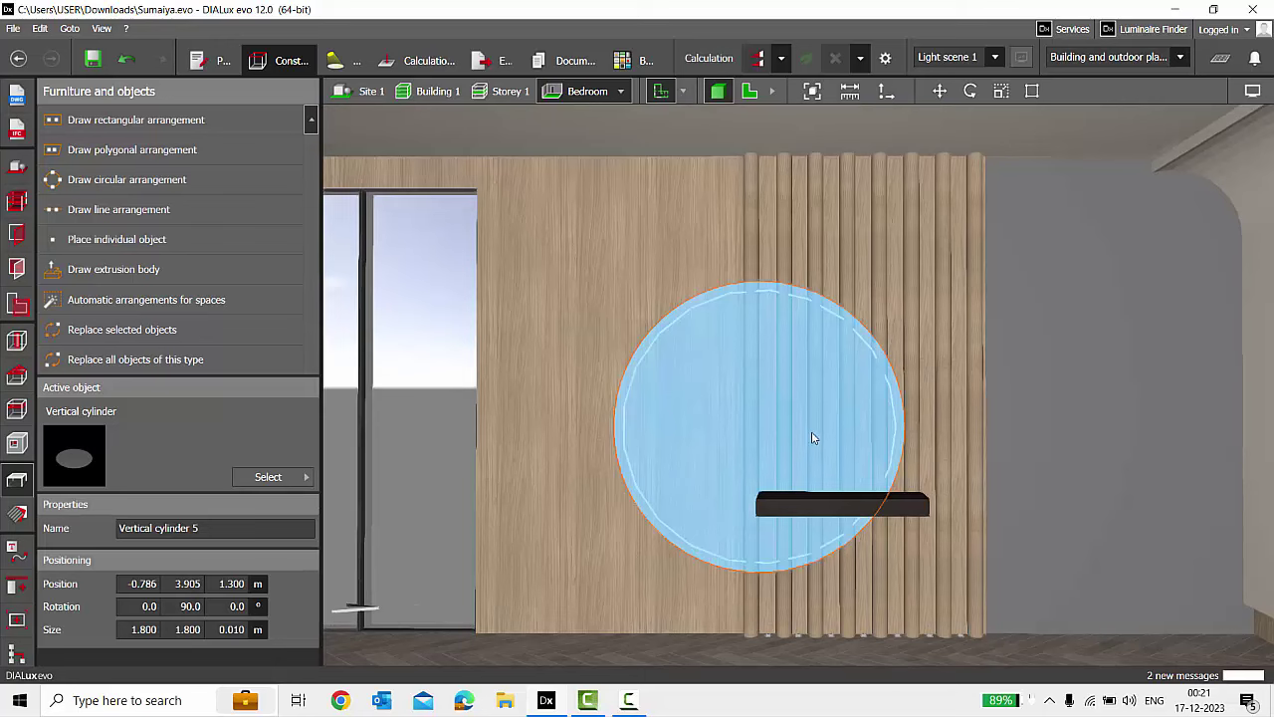
pyautogui.click(917, 509)
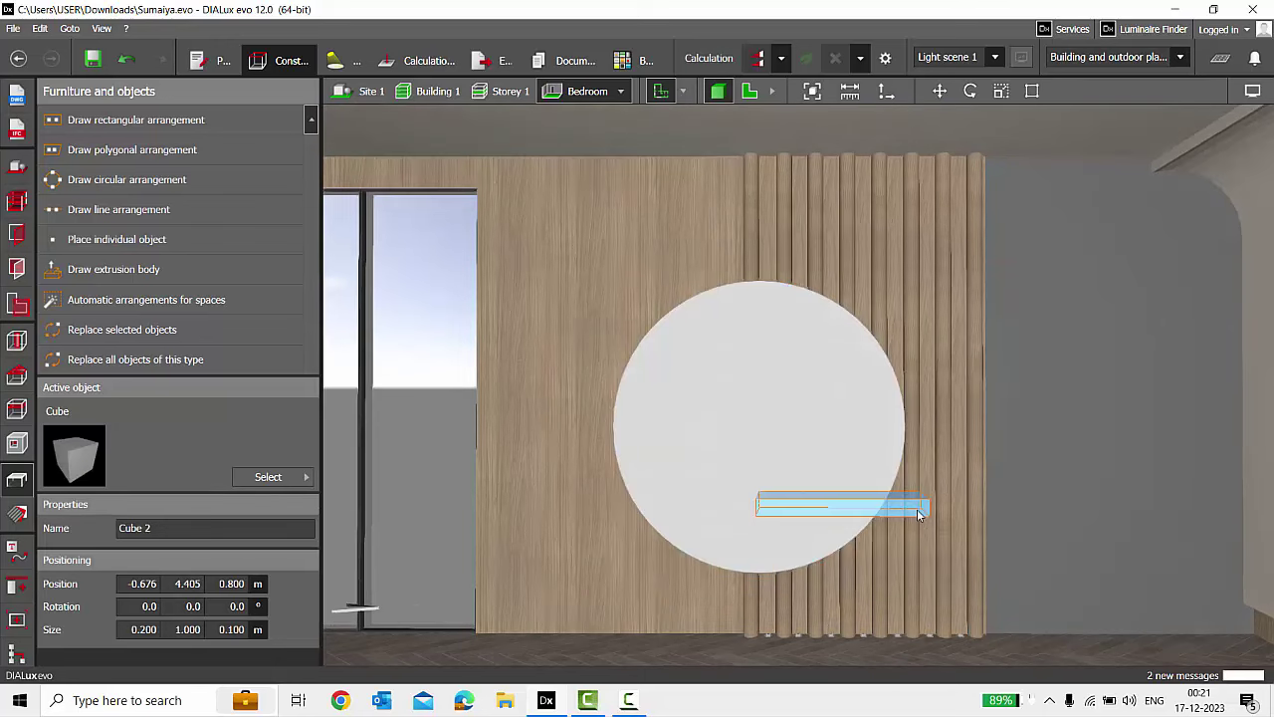
pyautogui.press('Escape')
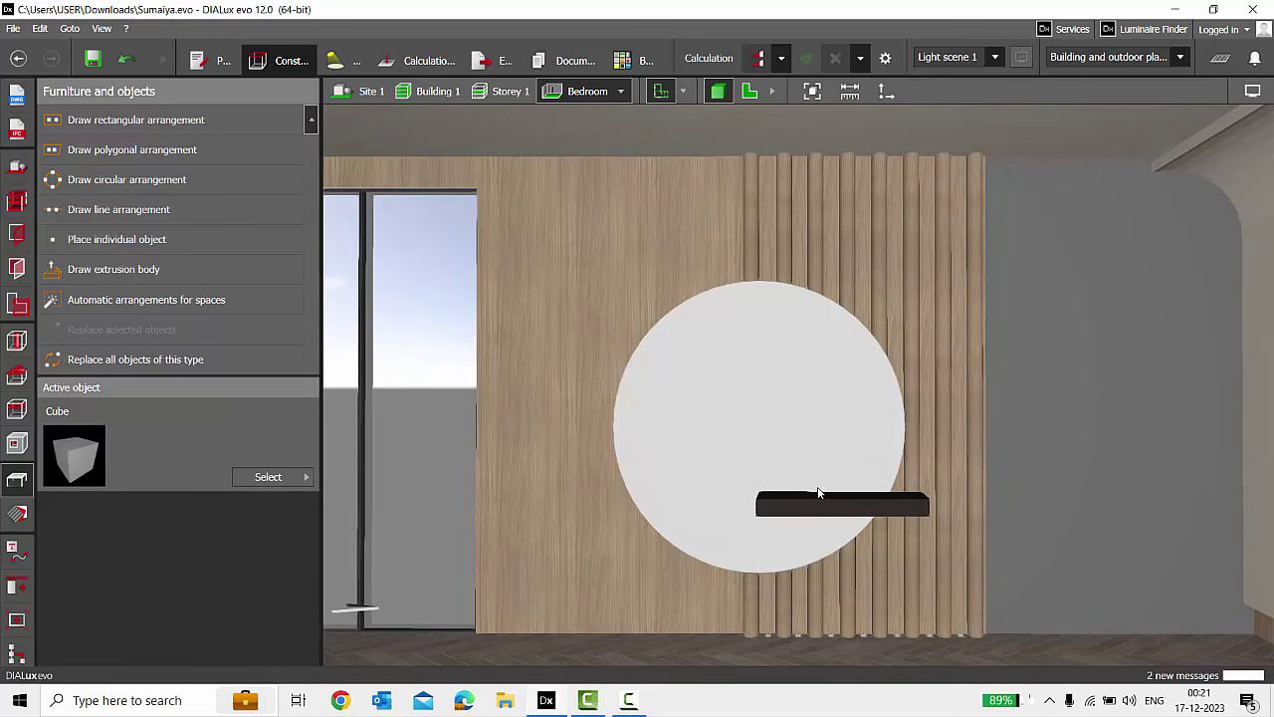
# Examine the bedroom layout from above, select the bed and the seating area furniture in turn, and clear the selection.
pyautogui.scroll(-3, 512, 369)
pyautogui.scroll(-3, 939, 460)
pyautogui.scroll(2, 663, 469)
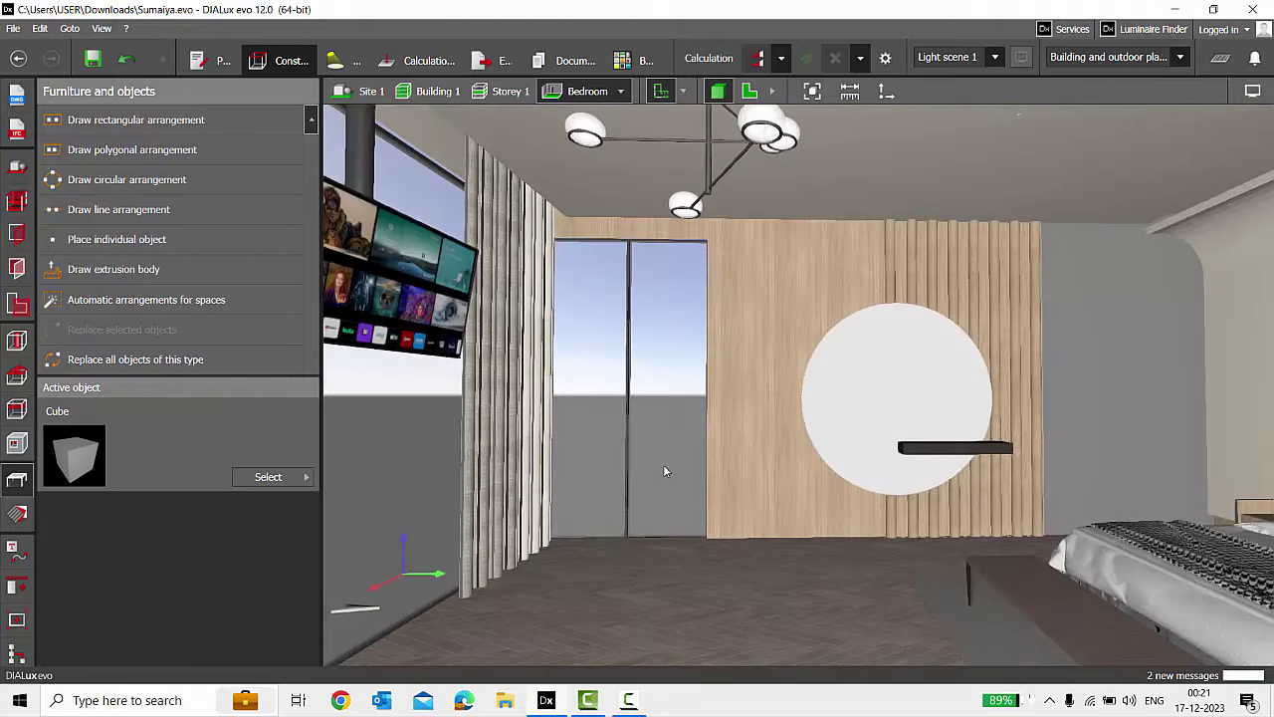
pyautogui.moveTo(794, 474); pyautogui.dragTo(986, 494, button='right')
pyautogui.scroll(3, 919, 444)
pyautogui.moveTo(919, 444); pyautogui.dragTo(916, 488, button='right')
pyautogui.moveTo(559, 333); pyautogui.dragTo(819, 397, button='right')
pyautogui.scroll(-2, 808, 404)
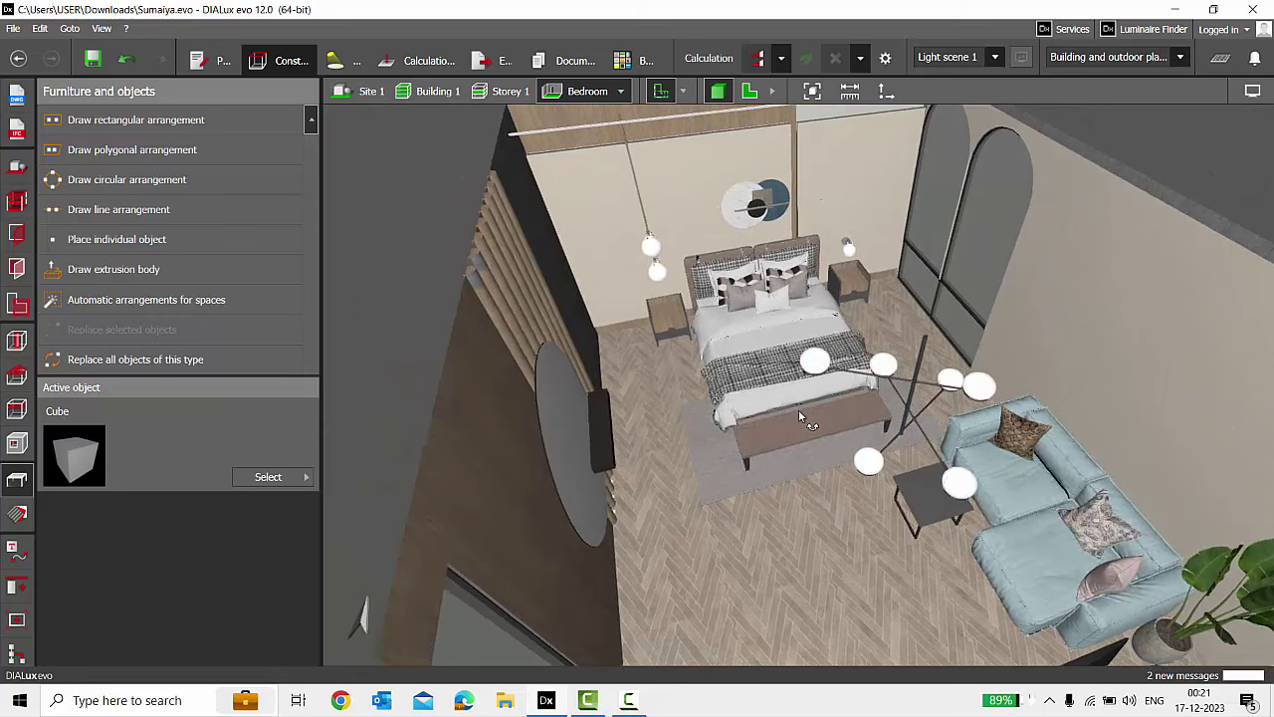
pyautogui.click(737, 389)
pyautogui.scroll(1, 1005, 497)
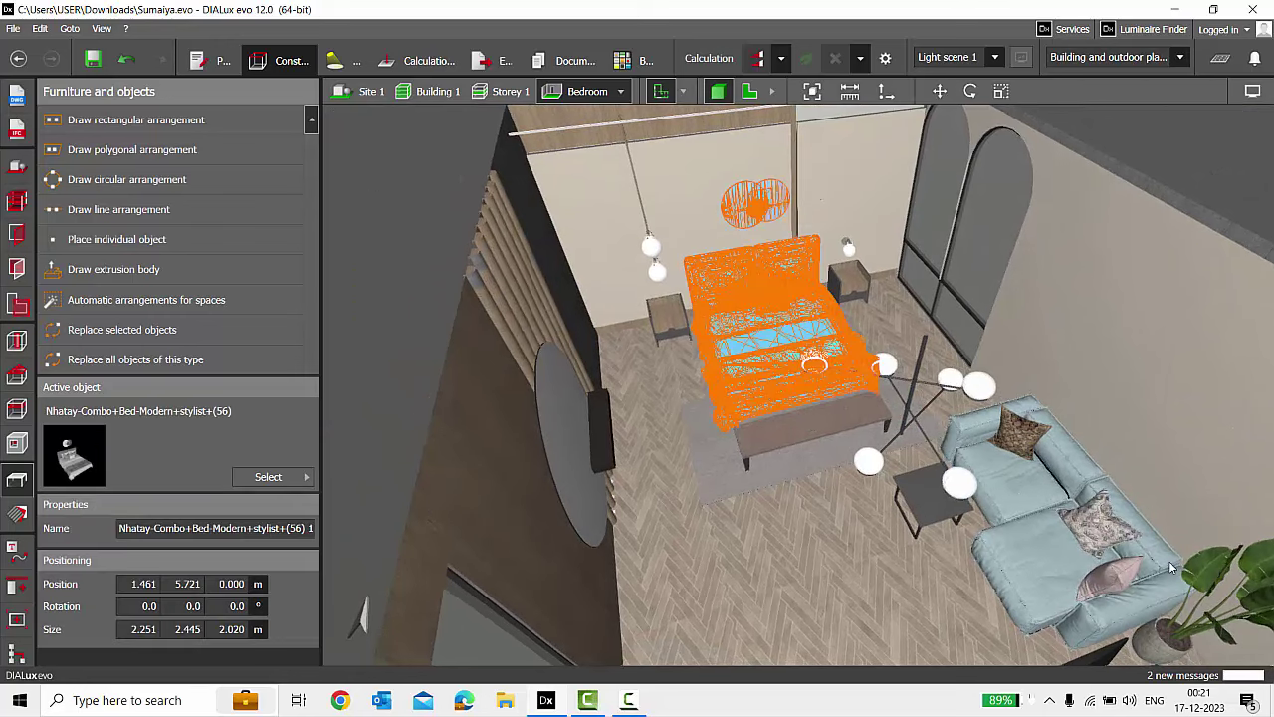
pyautogui.click(1024, 494)
pyautogui.press('Escape')
# Examine the rug area at the foot of the bed, select the bench there, and clear the selection.
pyautogui.moveTo(1023, 495); pyautogui.dragTo(823, 485, button='right')
pyautogui.scroll(1, 731, 438)
pyautogui.scroll(3, 823, 486)
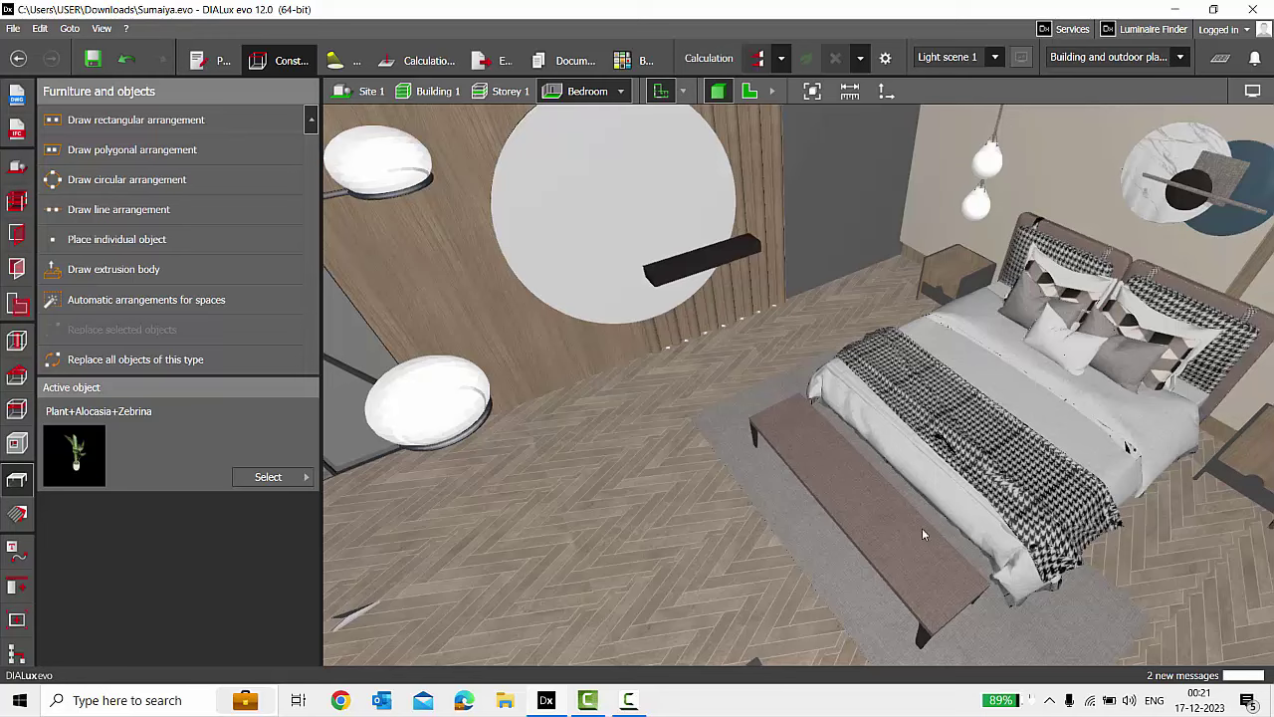
pyautogui.scroll(-1, 726, 503)
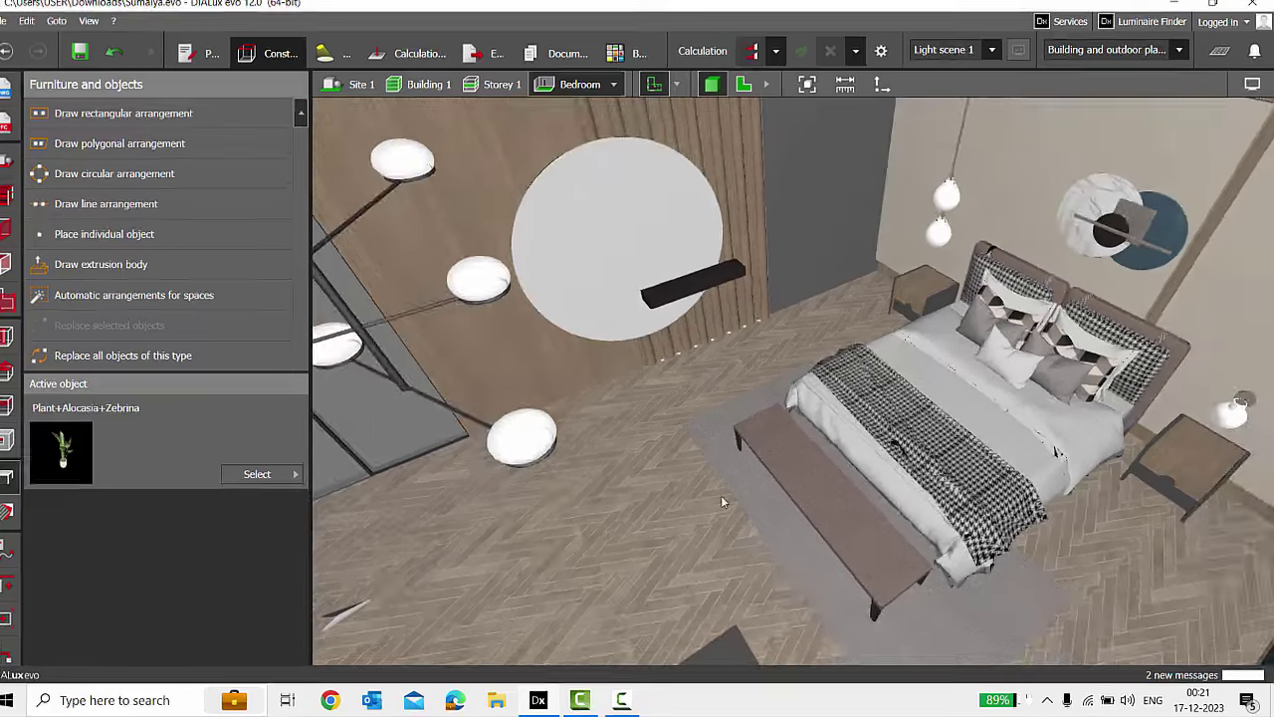
pyautogui.scroll(1, 866, 541)
pyautogui.moveTo(866, 542); pyautogui.dragTo(907, 526, button='right')
pyautogui.click(907, 526)
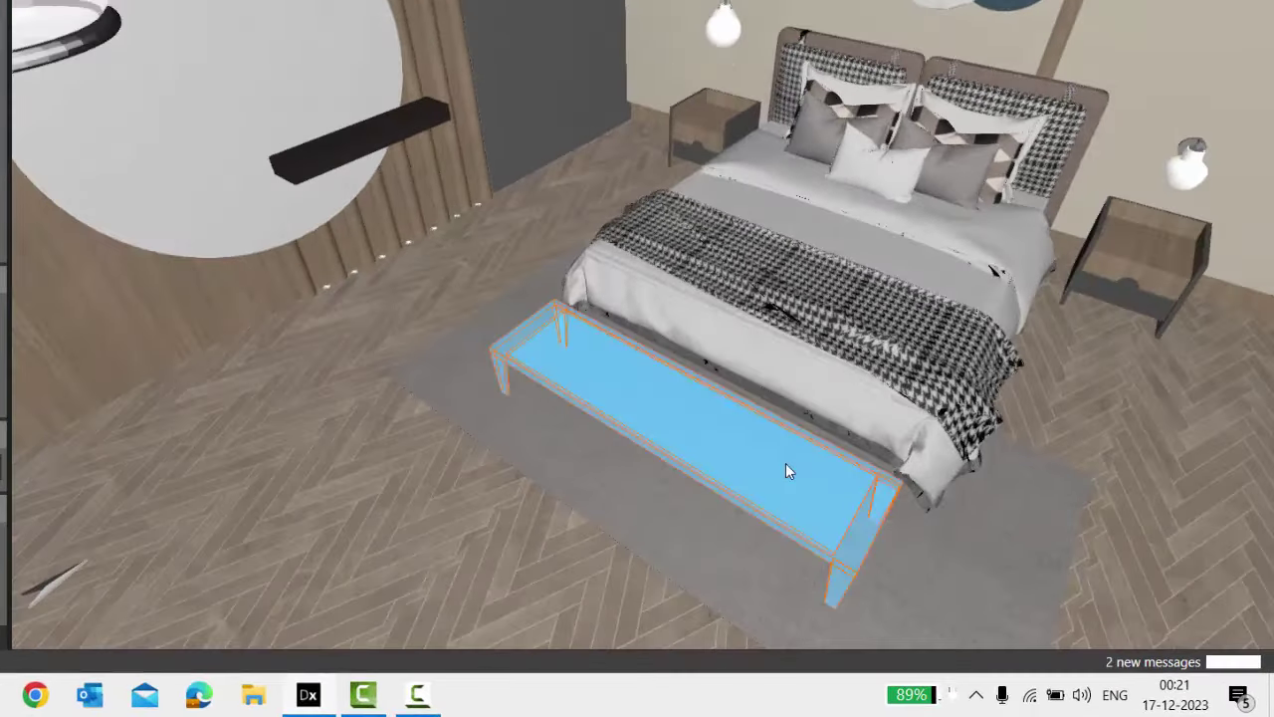
pyautogui.press('Escape')
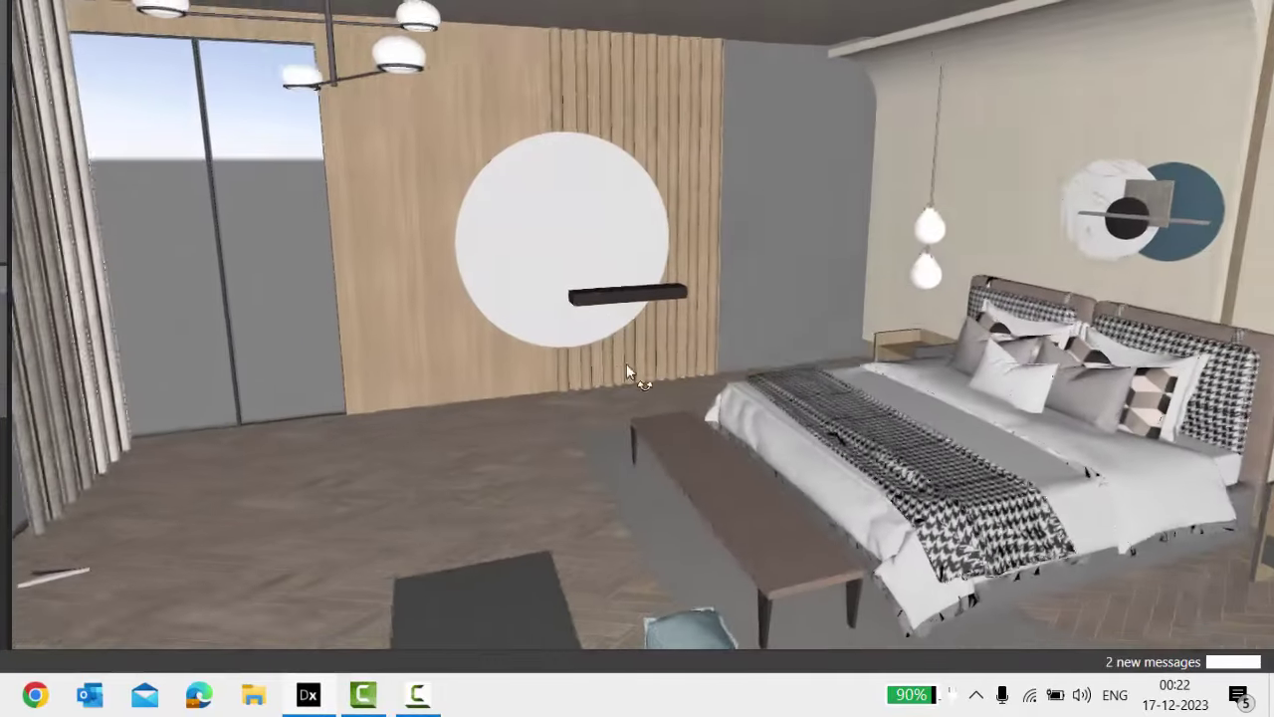
# Examine the overall view towards the bed wall and the pair of arched windows beside it.
pyautogui.moveTo(627, 363); pyautogui.dragTo(700, 365, button='right')
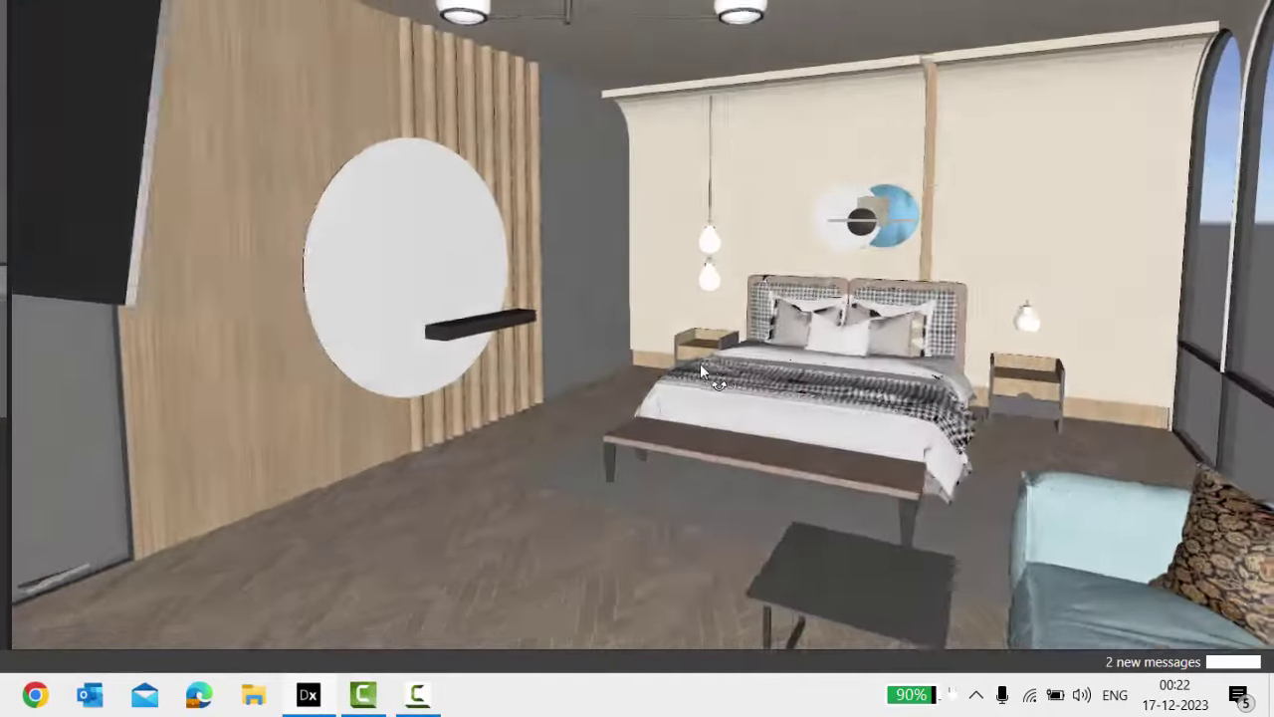
pyautogui.moveTo(700, 366); pyautogui.dragTo(486, 321)
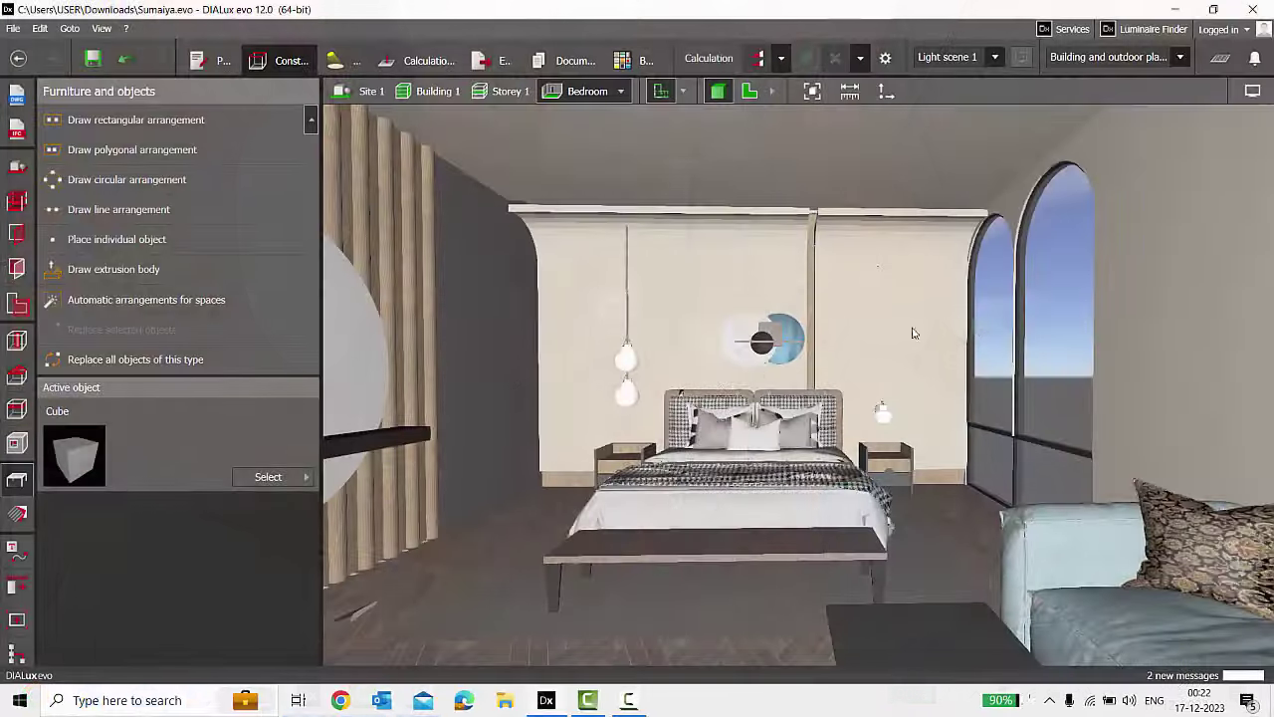
pyautogui.moveTo(913, 332); pyautogui.dragTo(817, 380)
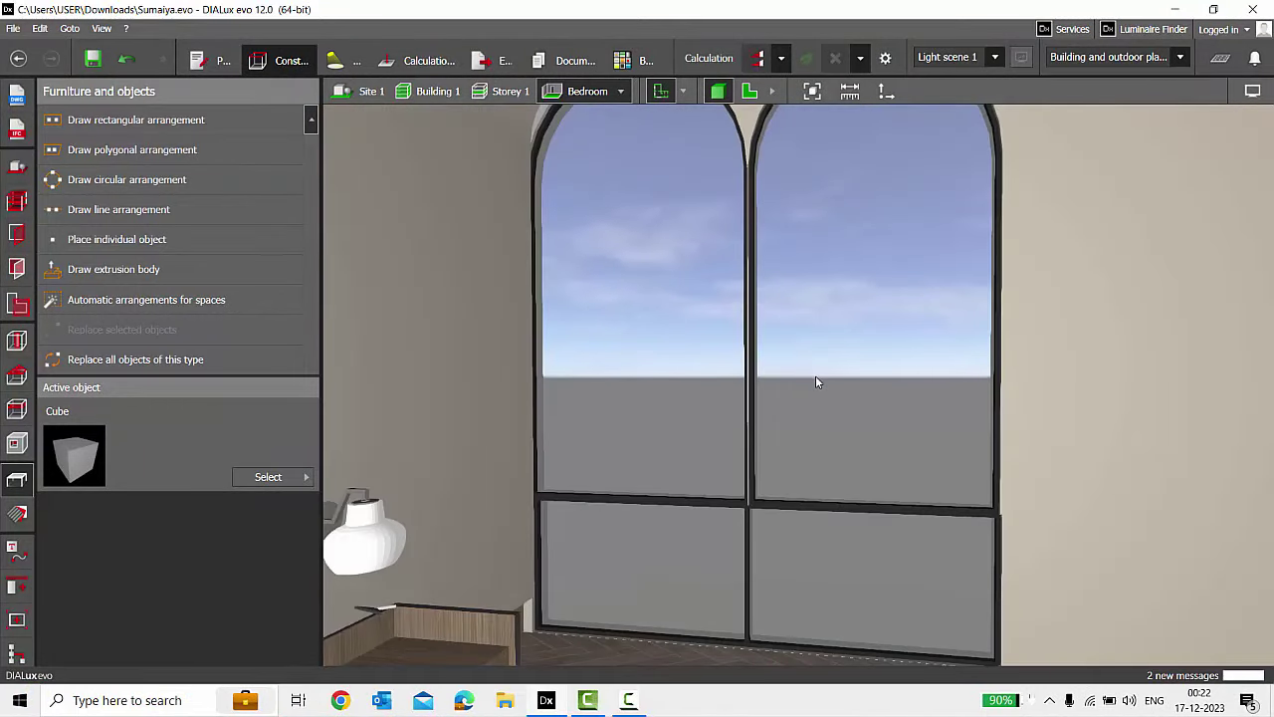
pyautogui.scroll(1, 561, 323)
pyautogui.scroll(-1, 620, 416)
pyautogui.scroll(1, 680, 432)
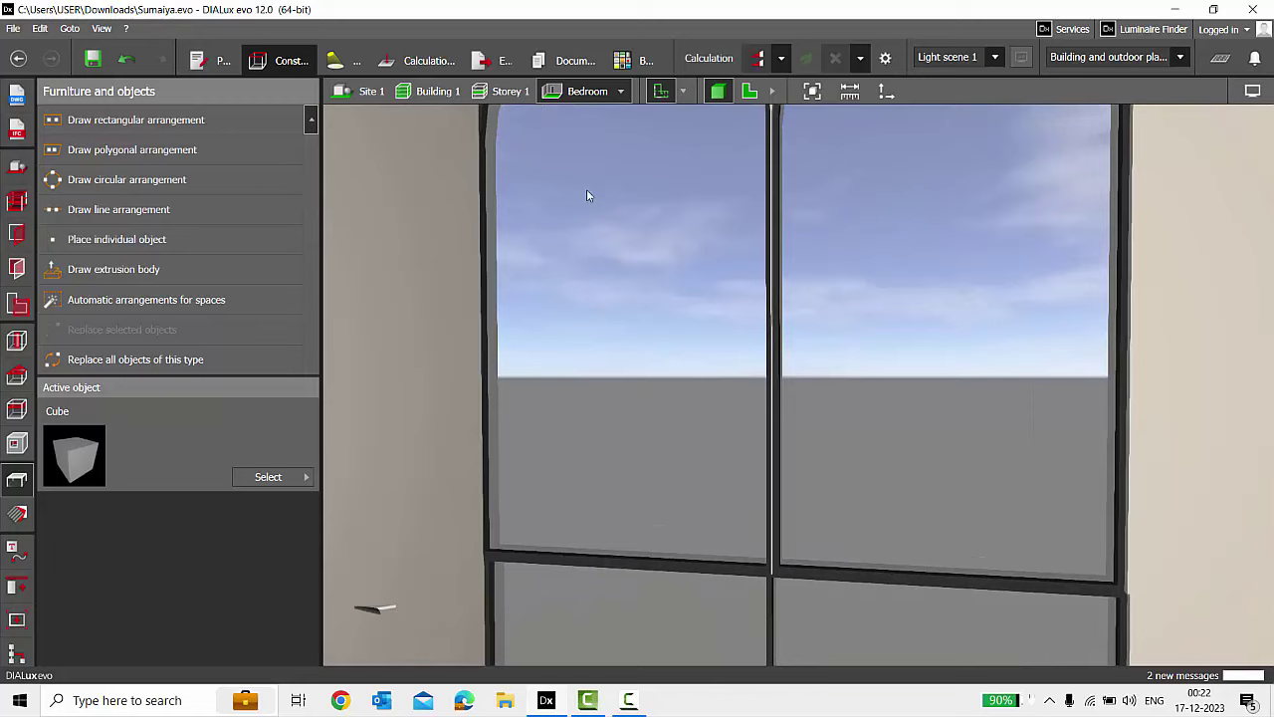
# Switch to the outdoor bathroom and cabin space and examine the bathtub area with its stone walls.
pyautogui.click(621, 91)
pyautogui.click(652, 133)
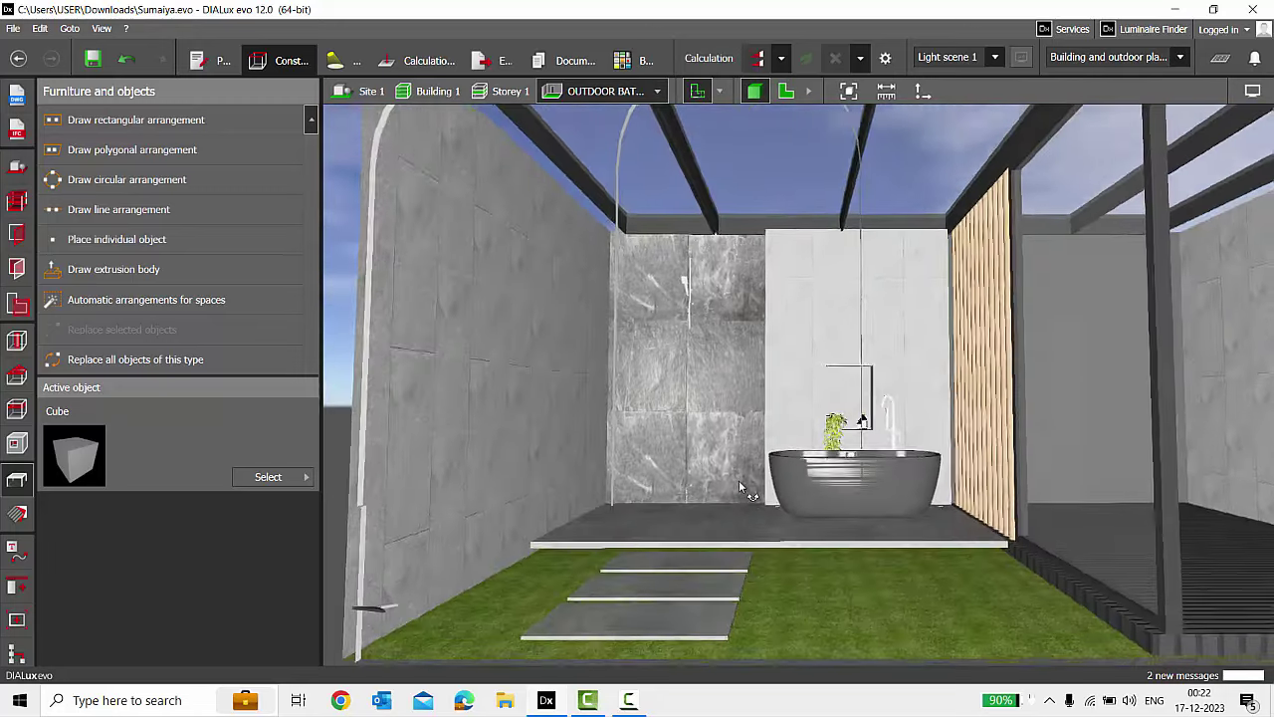
pyautogui.scroll(1, 704, 482)
pyautogui.moveTo(789, 511); pyautogui.dragTo(754, 591)
pyautogui.moveTo(754, 597); pyautogui.dragTo(972, 530, button='right')
pyautogui.scroll(-1, 900, 509)
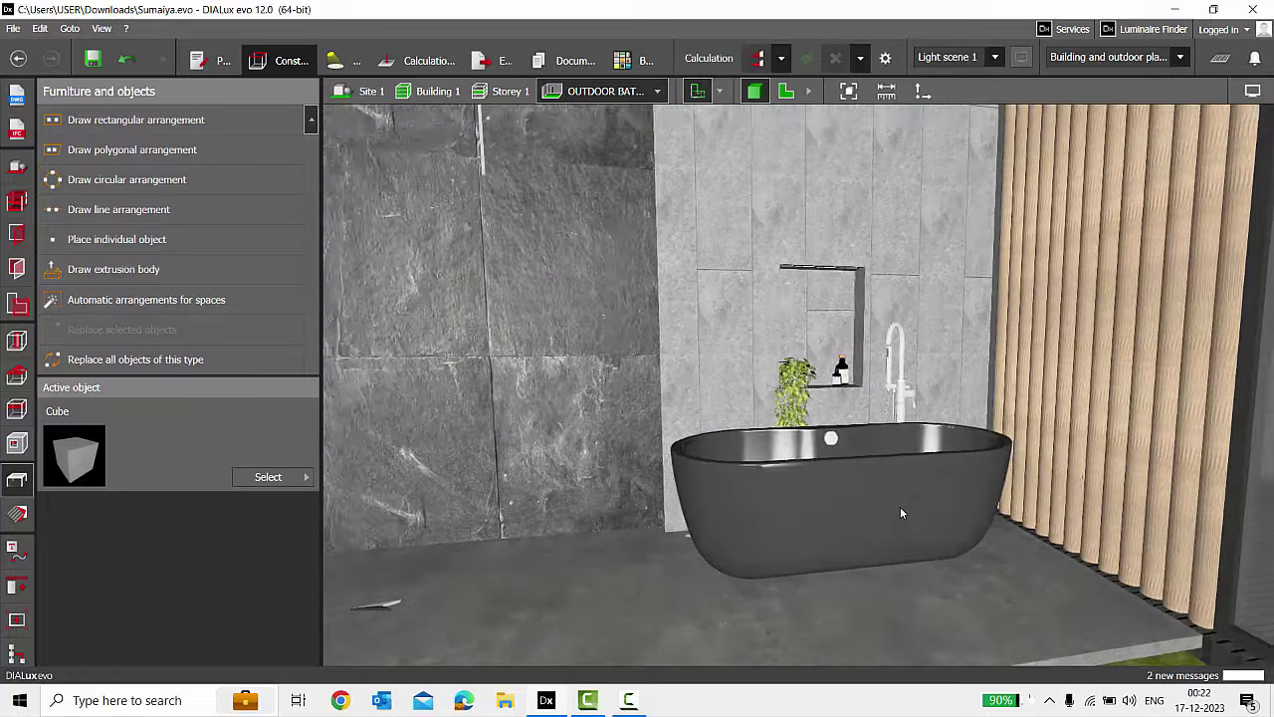
# Examine the dark stone shower wall, the shower fitting and the adjoining tiled walls of the outdoor bathroom.
pyautogui.moveTo(900, 507); pyautogui.dragTo(827, 304, button='right')
pyautogui.moveTo(810, 349); pyautogui.dragTo(696, 276, button='right')
pyautogui.moveTo(811, 343); pyautogui.dragTo(726, 287, button='right')
pyautogui.moveTo(894, 139); pyautogui.dragTo(747, 318, button='right')
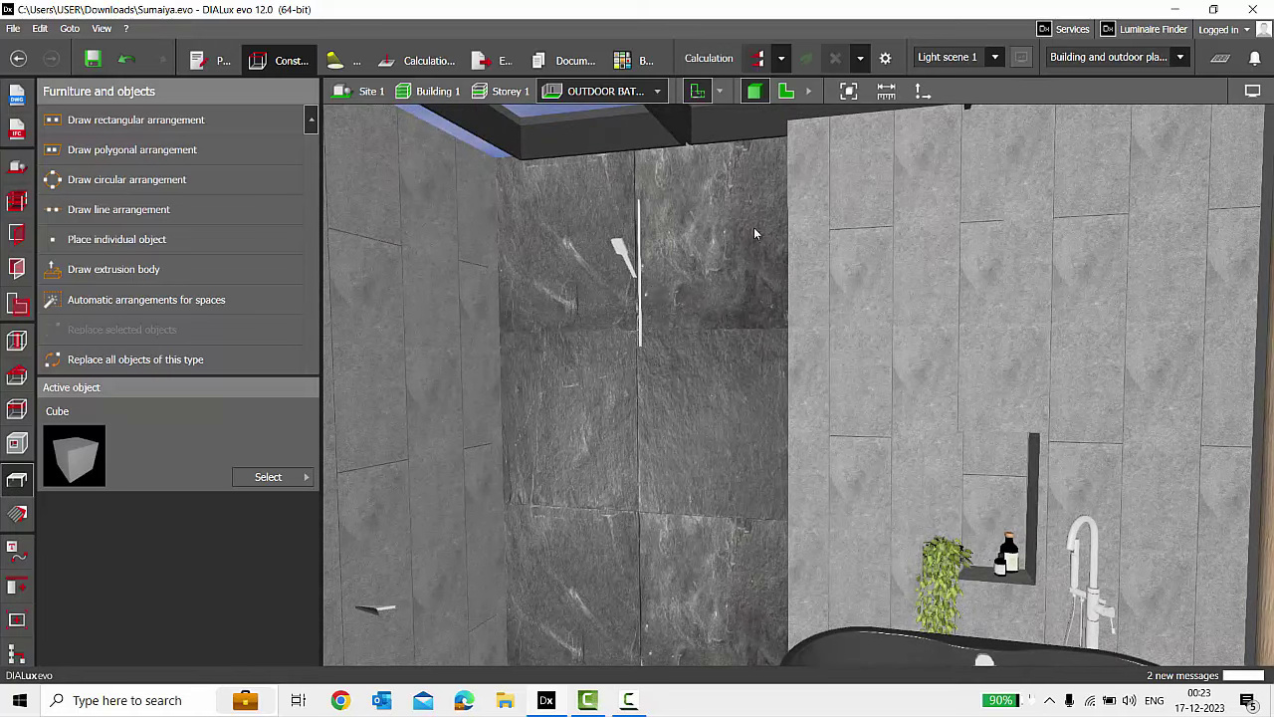
pyautogui.moveTo(753, 227); pyautogui.dragTo(646, 476, button='right')
pyautogui.moveTo(825, 408); pyautogui.dragTo(805, 414, button='right')
pyautogui.scroll(-2, 804, 414)
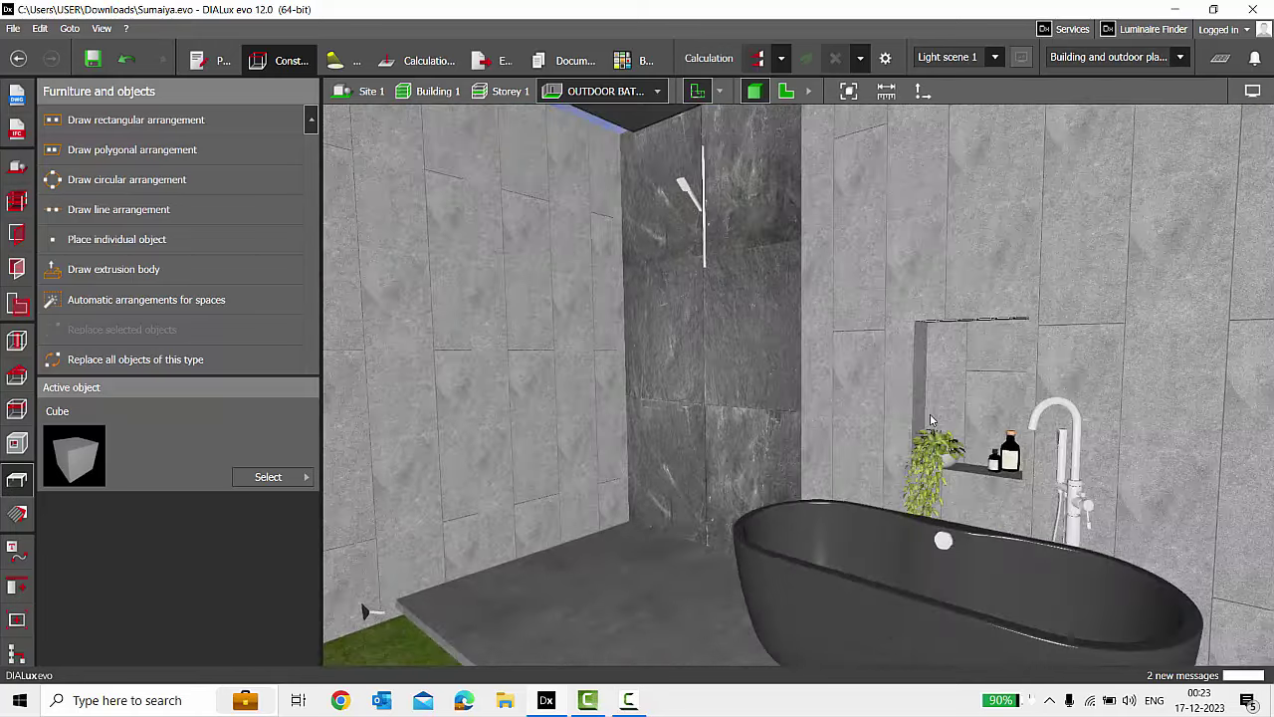
# Examine the wall niche with the hanging plant and bottles above the bathtub, and select the bathtub.
pyautogui.scroll(2, 799, 385)
pyautogui.click(10, 447)
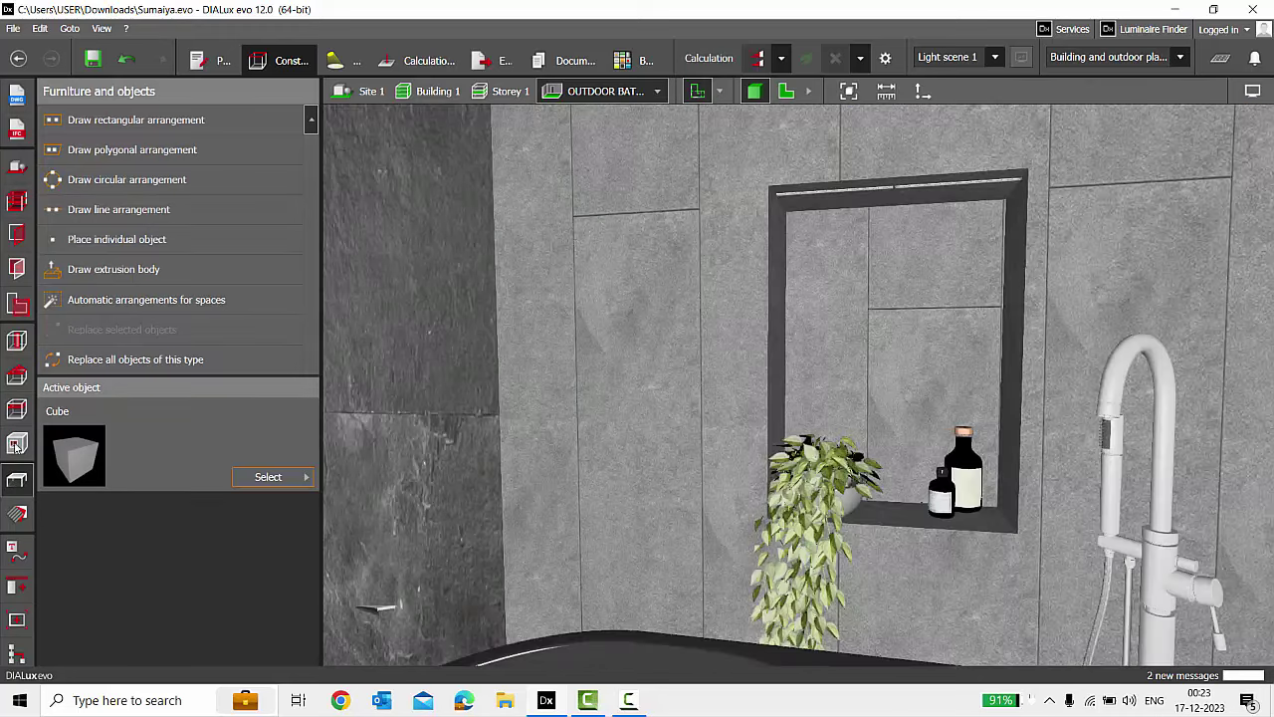
pyautogui.click(17, 443)
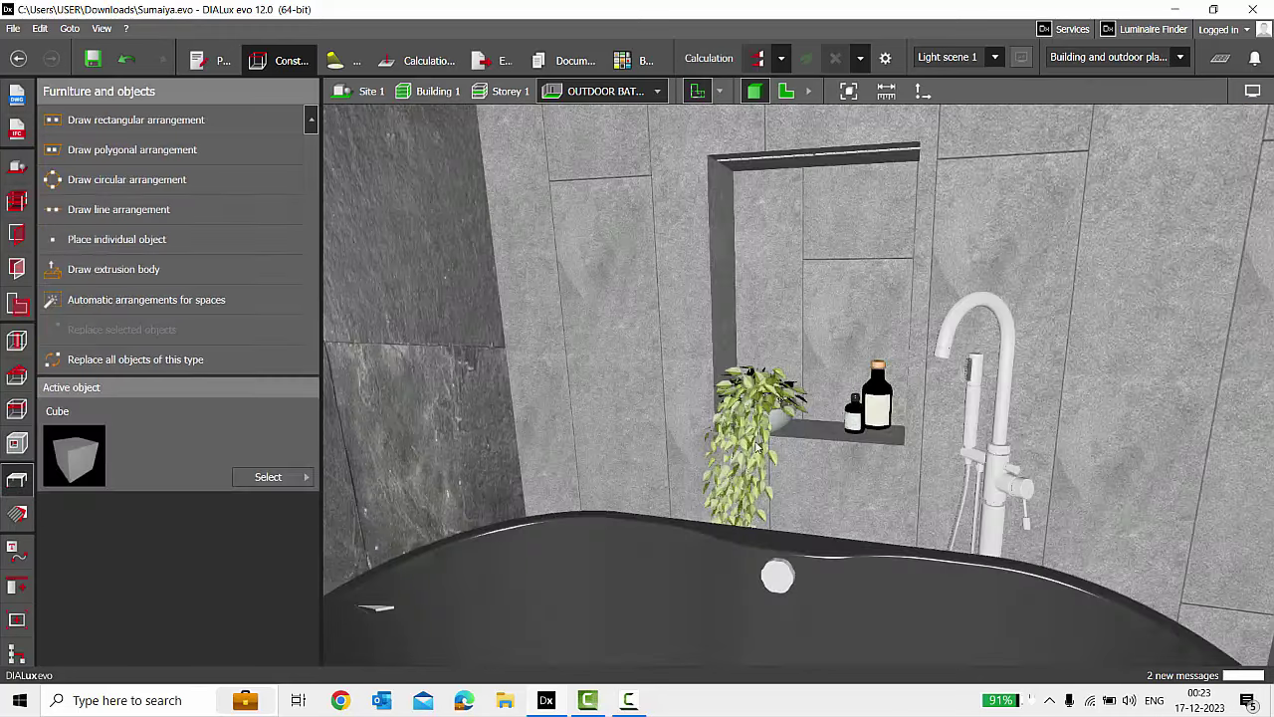
pyautogui.scroll(1, 805, 452)
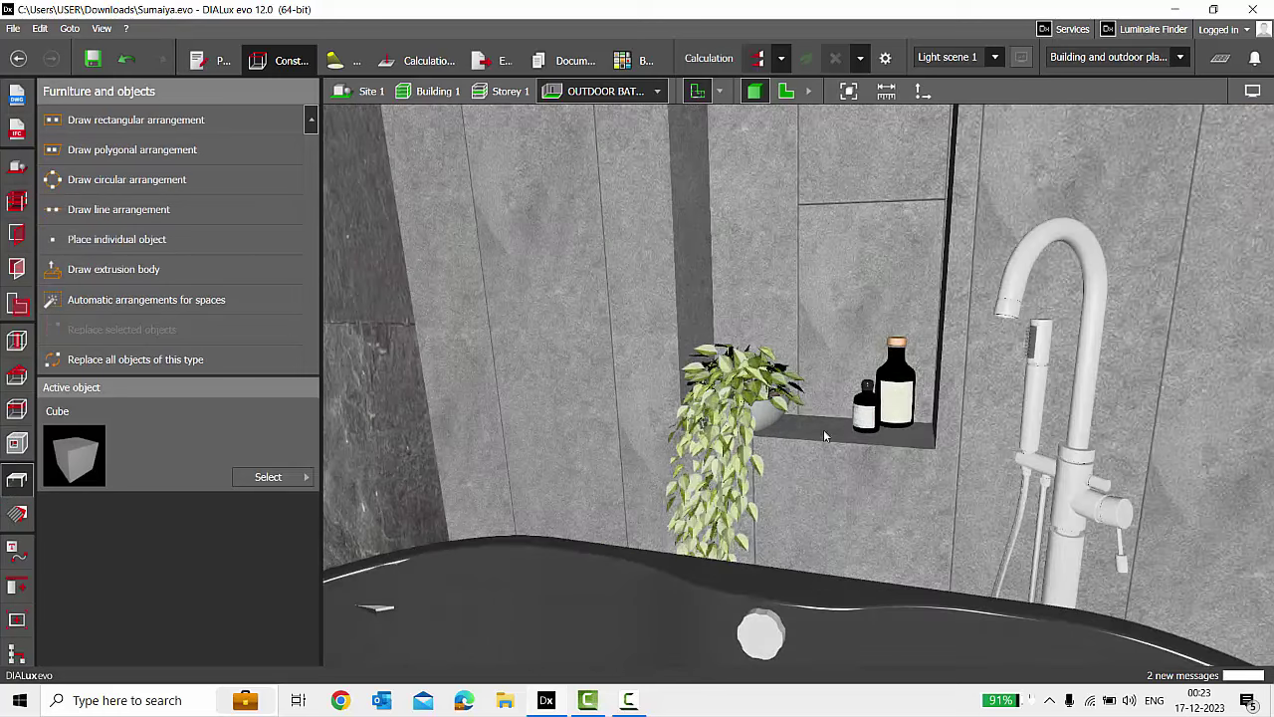
pyautogui.scroll(-1, 886, 377)
pyautogui.moveTo(818, 415); pyautogui.dragTo(909, 490, button='right')
pyautogui.scroll(-1, 864, 407)
pyautogui.click(908, 490)
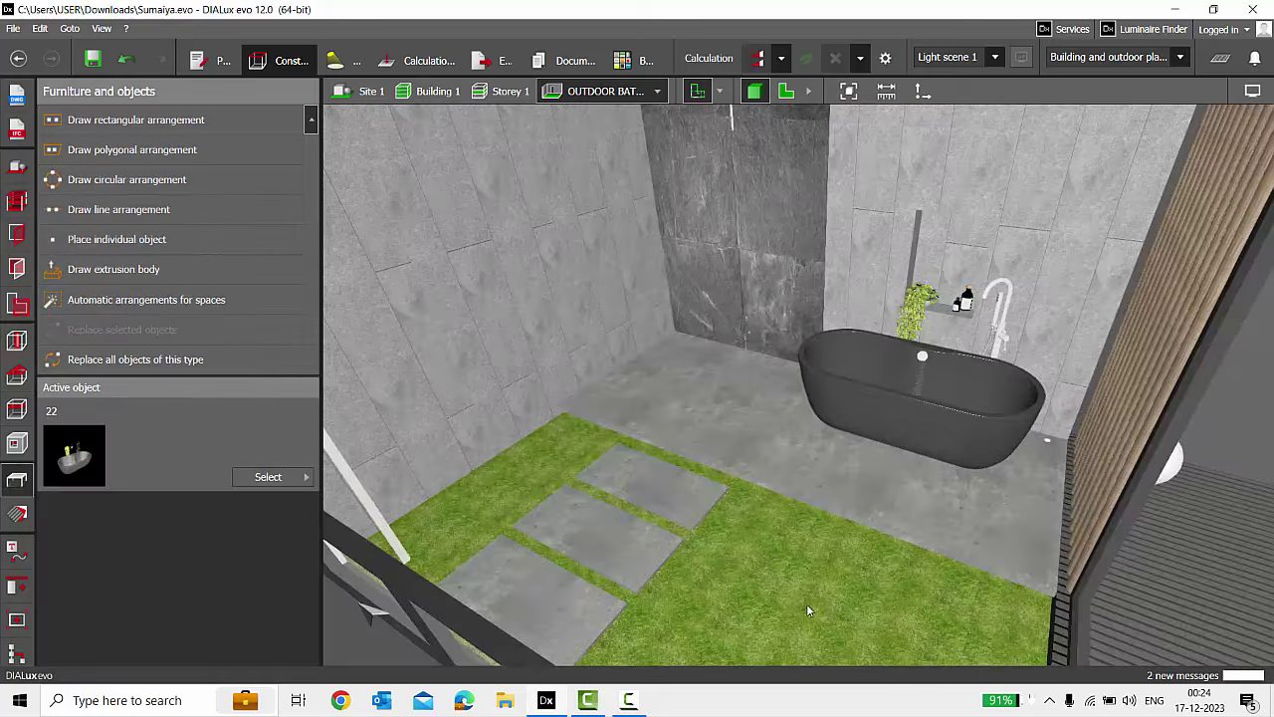
# Examine the outdoor bathroom's grass floor and stepping slabs, and inspect the round columns forming the wooden slat partition.
pyautogui.moveTo(806, 603); pyautogui.dragTo(802, 358, button='right')
pyautogui.click(732, 344)
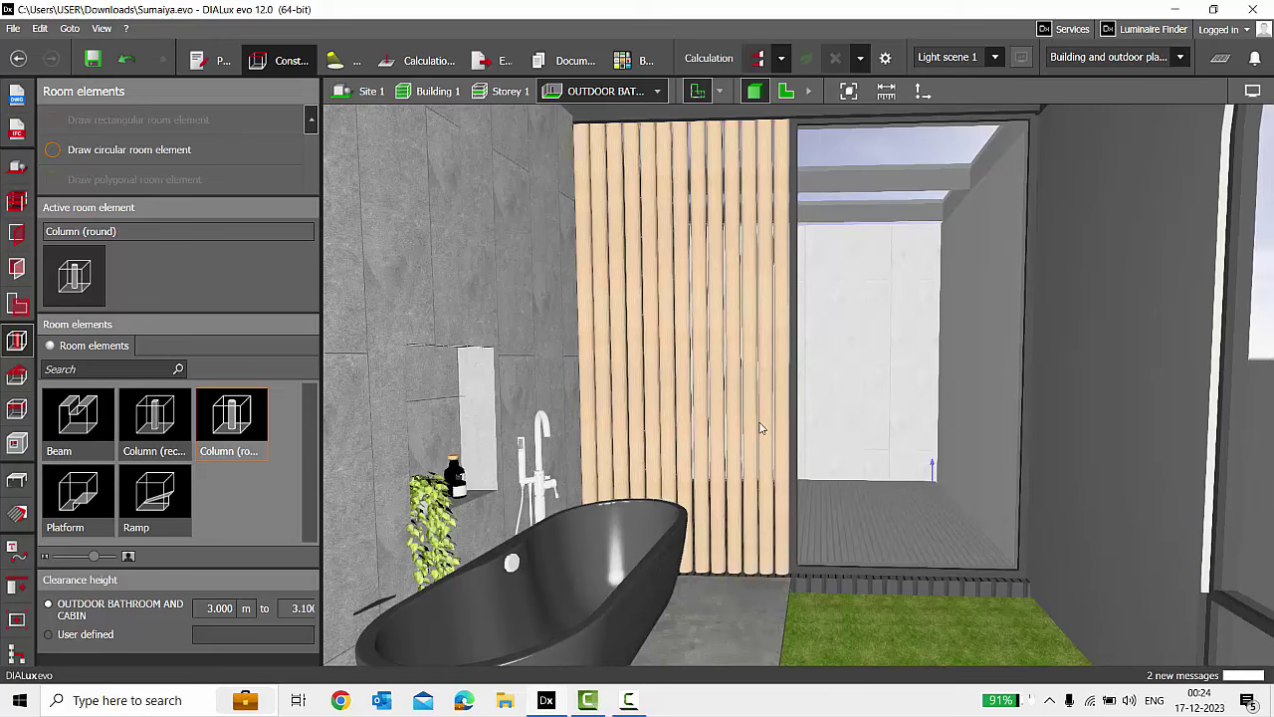
pyautogui.scroll(2, 763, 376)
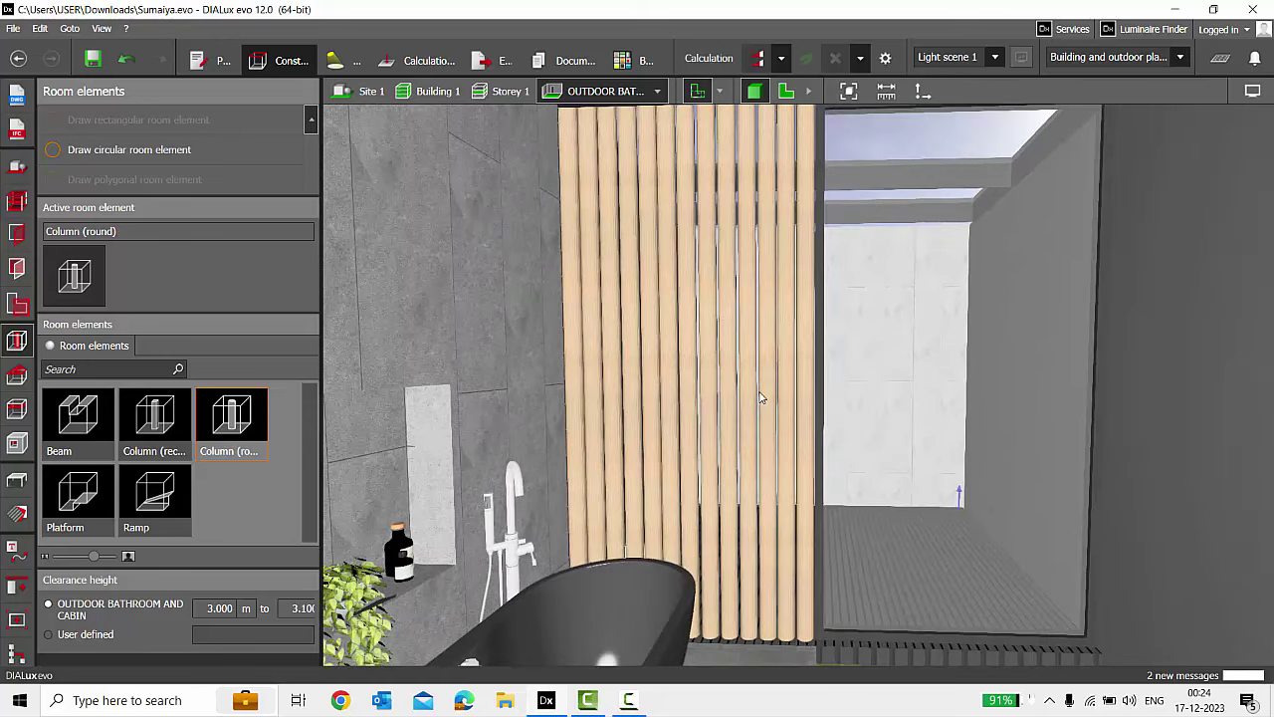
# Examine the round-column slat partition and the bathtub area next to it from several angles.
pyautogui.scroll(-3, 756, 408)
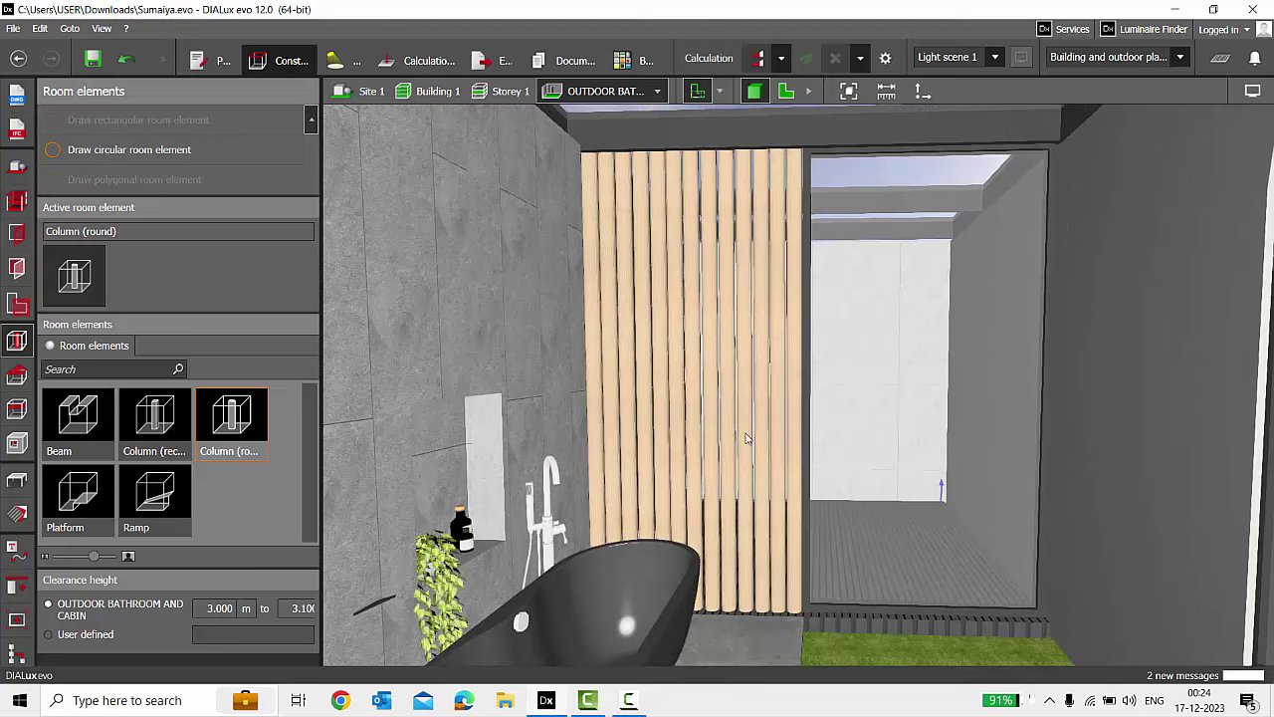
pyautogui.scroll(1, 801, 373)
pyautogui.scroll(2, 731, 296)
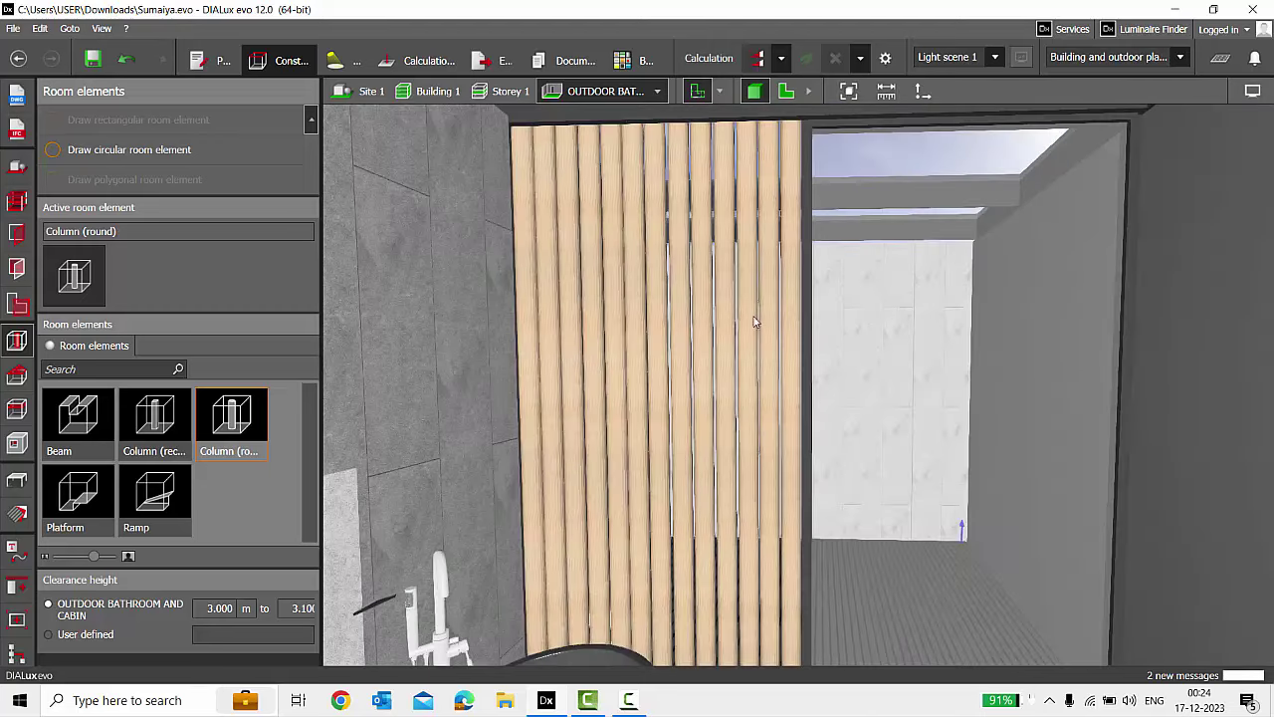
pyautogui.scroll(-1, 754, 322)
pyautogui.moveTo(859, 409); pyautogui.dragTo(594, 372, button='right')
pyautogui.scroll(-2, 594, 373)
pyautogui.scroll(3, 772, 468)
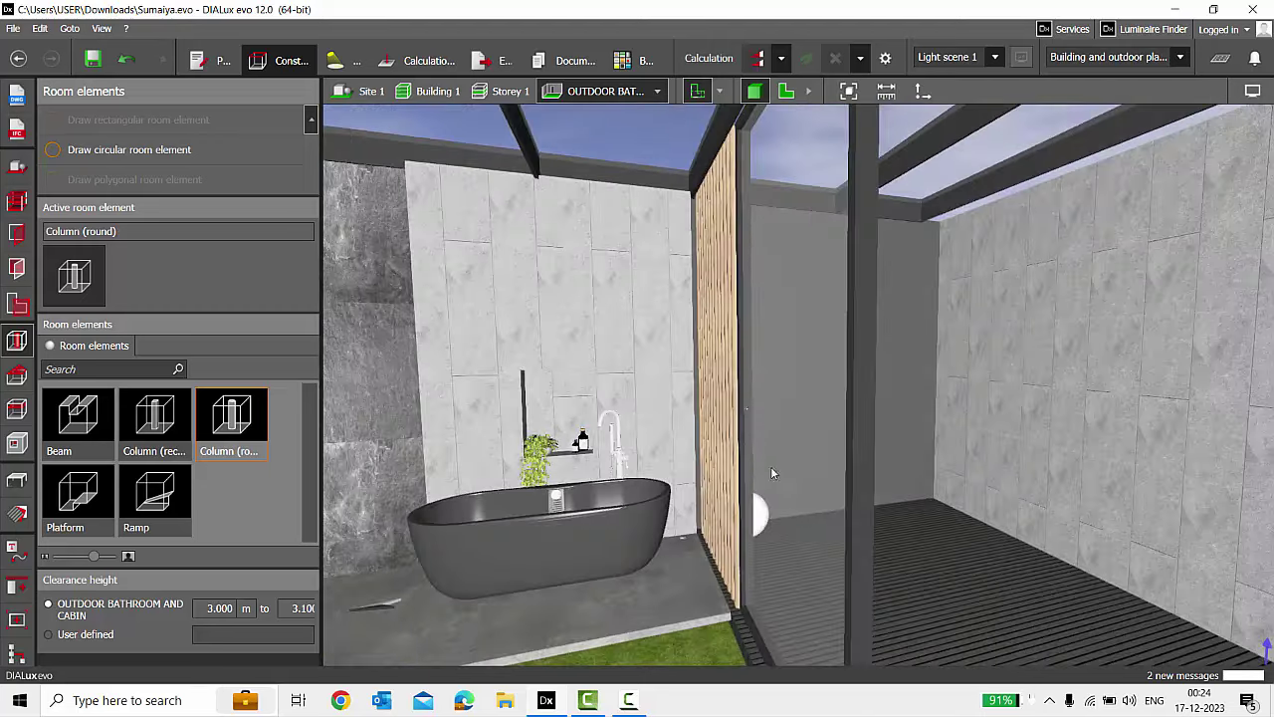
# Examine the cabin's slatted deck floor, its tiled and plain walls, and the glazed roof between the beams.
pyautogui.moveTo(819, 446); pyautogui.dragTo(520, 582, button='right')
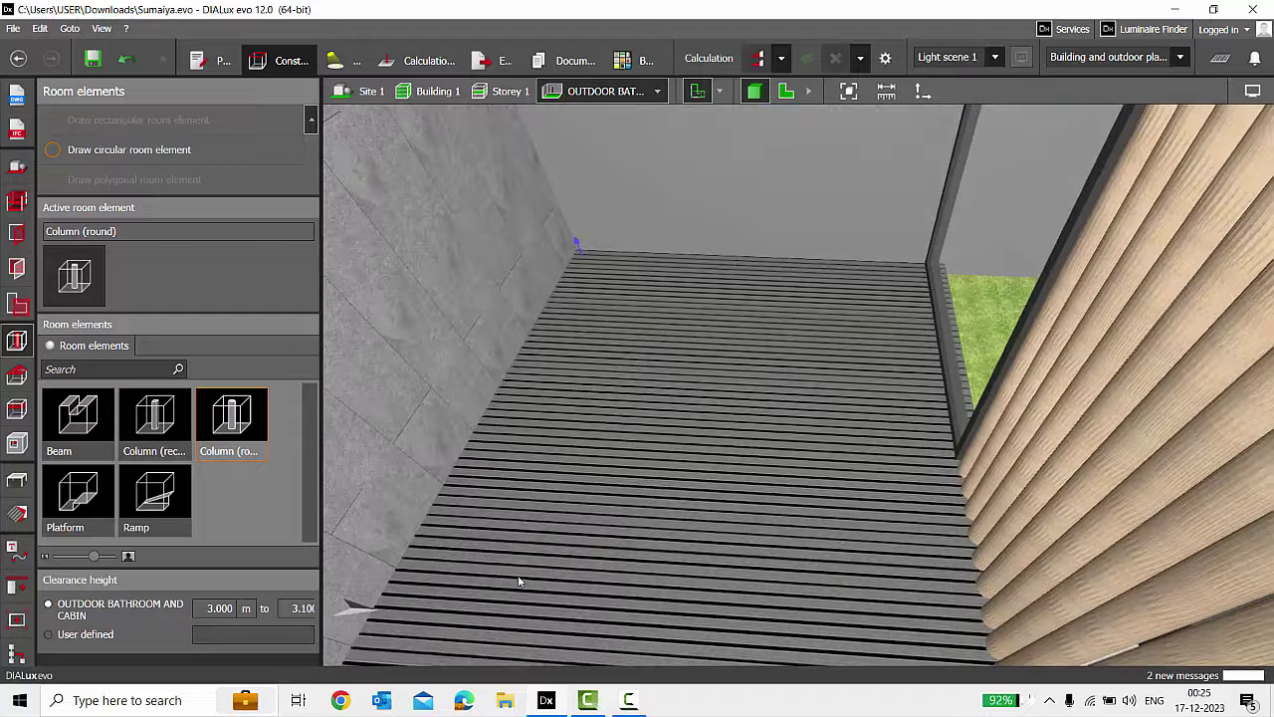
pyautogui.moveTo(686, 523); pyautogui.dragTo(677, 551, button='right')
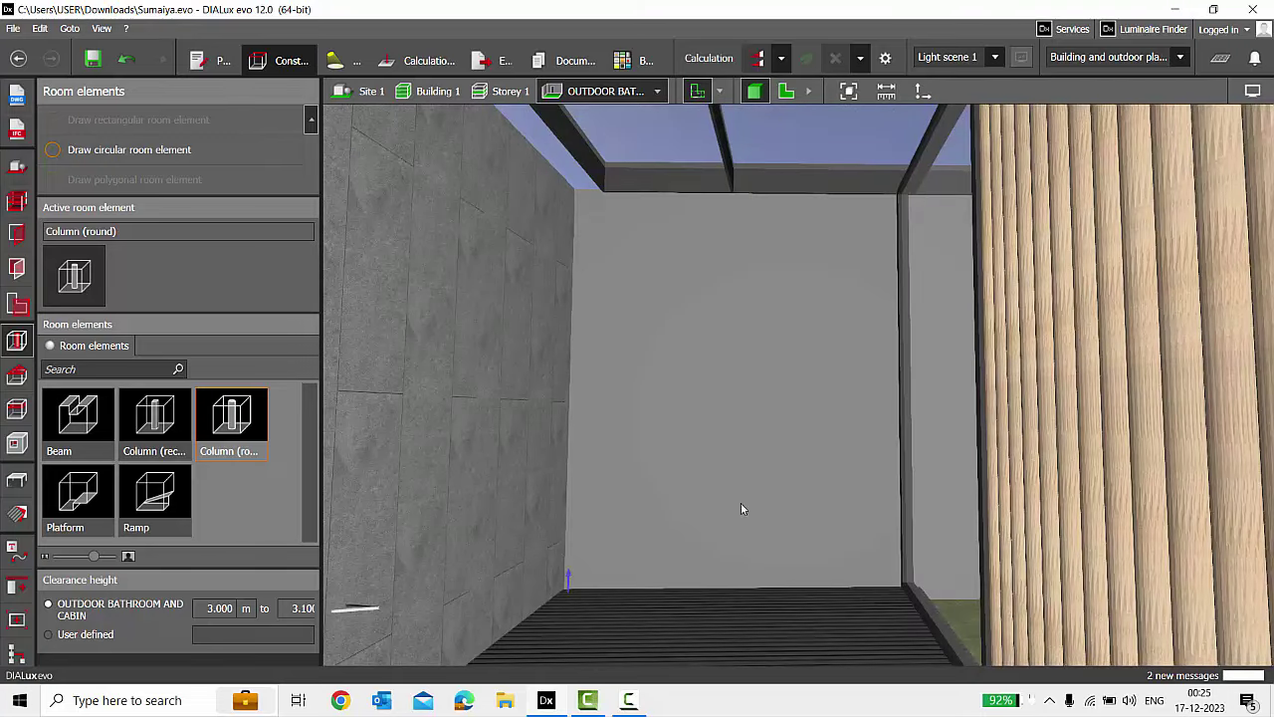
pyautogui.moveTo(743, 507)
pyautogui.mouseDown(button='right')
pyautogui.moveTo(770, 477)
pyautogui.moveTo(733, 486)
pyautogui.mouseUp(button='right')
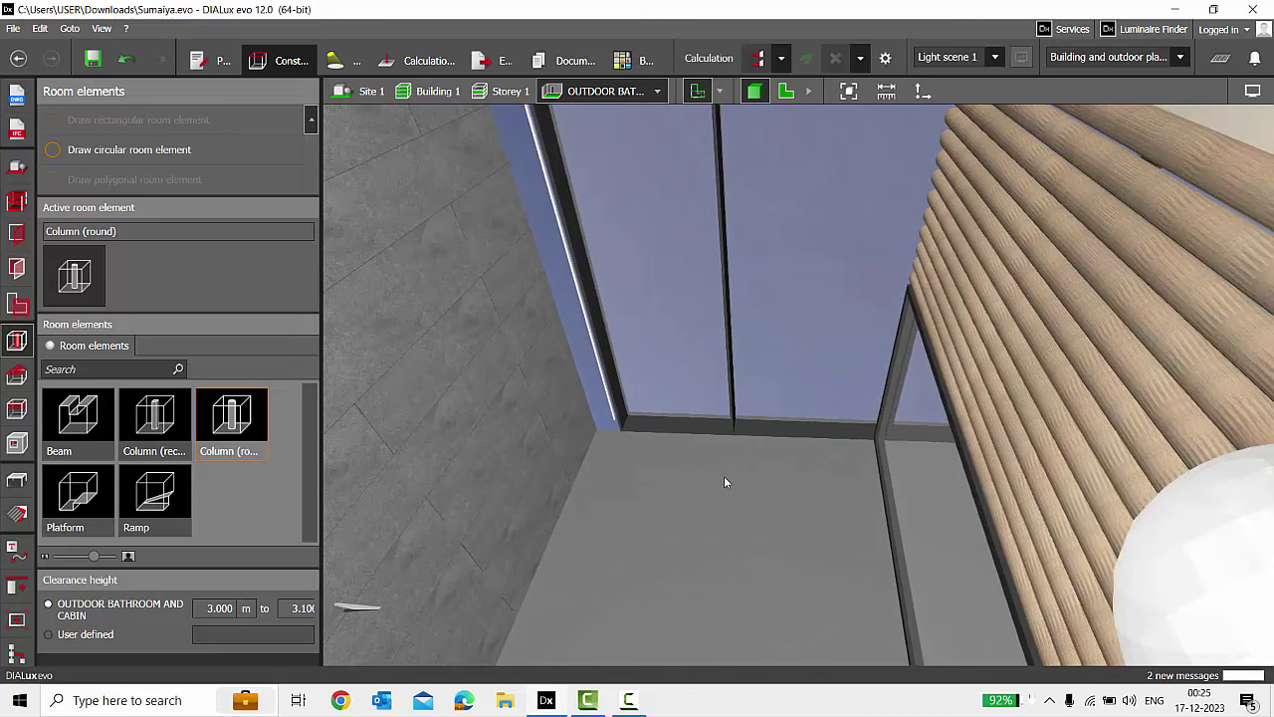
pyautogui.scroll(-4, 726, 484)
pyautogui.moveTo(826, 435); pyautogui.dragTo(858, 528, button='right')
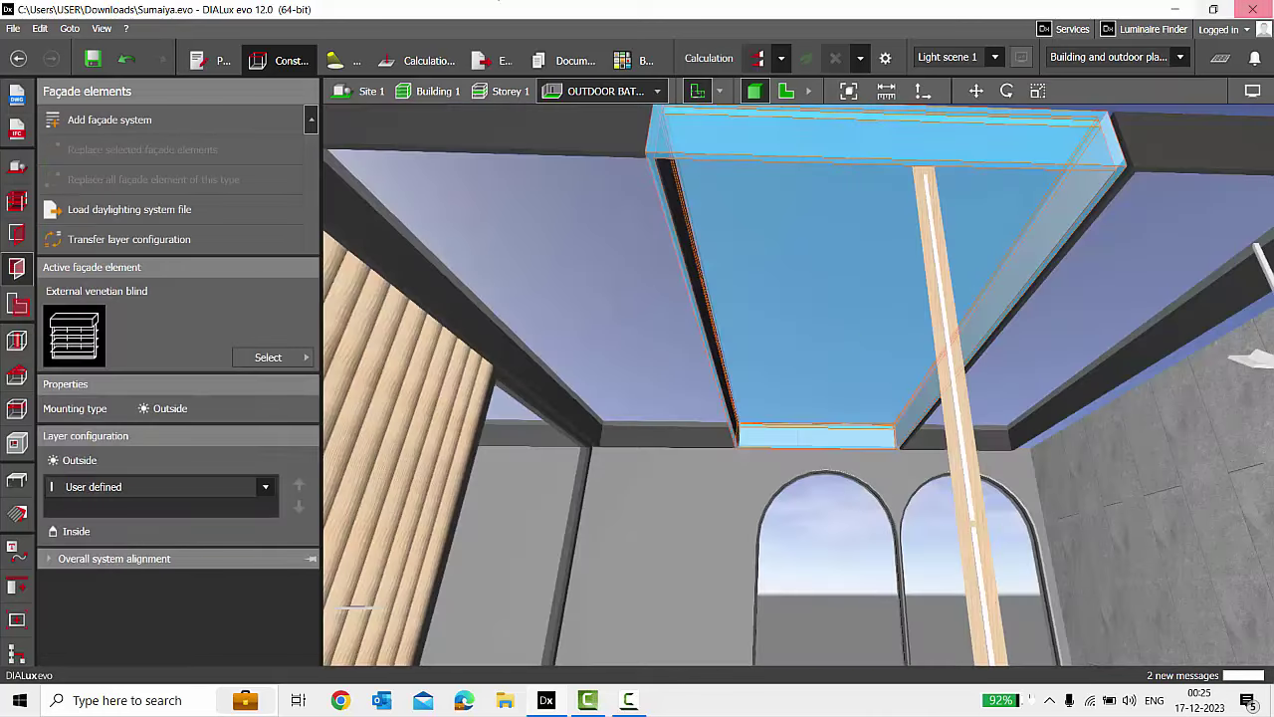
# Examine the aperture settings of the roof windows and the glazed roof above the outdoor bathroom.
pyautogui.click(16, 234)
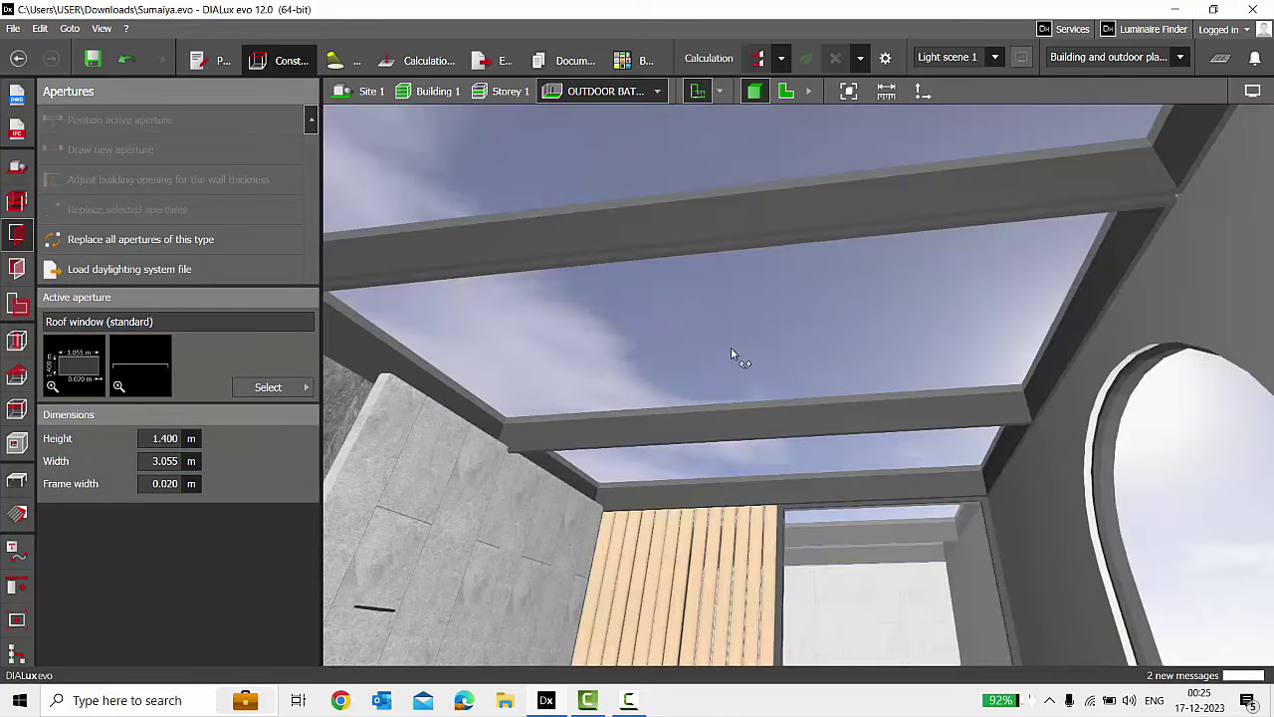
pyautogui.moveTo(739, 341); pyautogui.dragTo(642, 416, button='right')
pyautogui.click(16, 480)
pyautogui.scroll(-1, 693, 316)
pyautogui.moveTo(692, 317); pyautogui.dragTo(668, 442, button='right')
# Switch to the whole storey, fit it in the view and examine the bedroom and outdoor bathroom together.
pyautogui.click(505, 90)
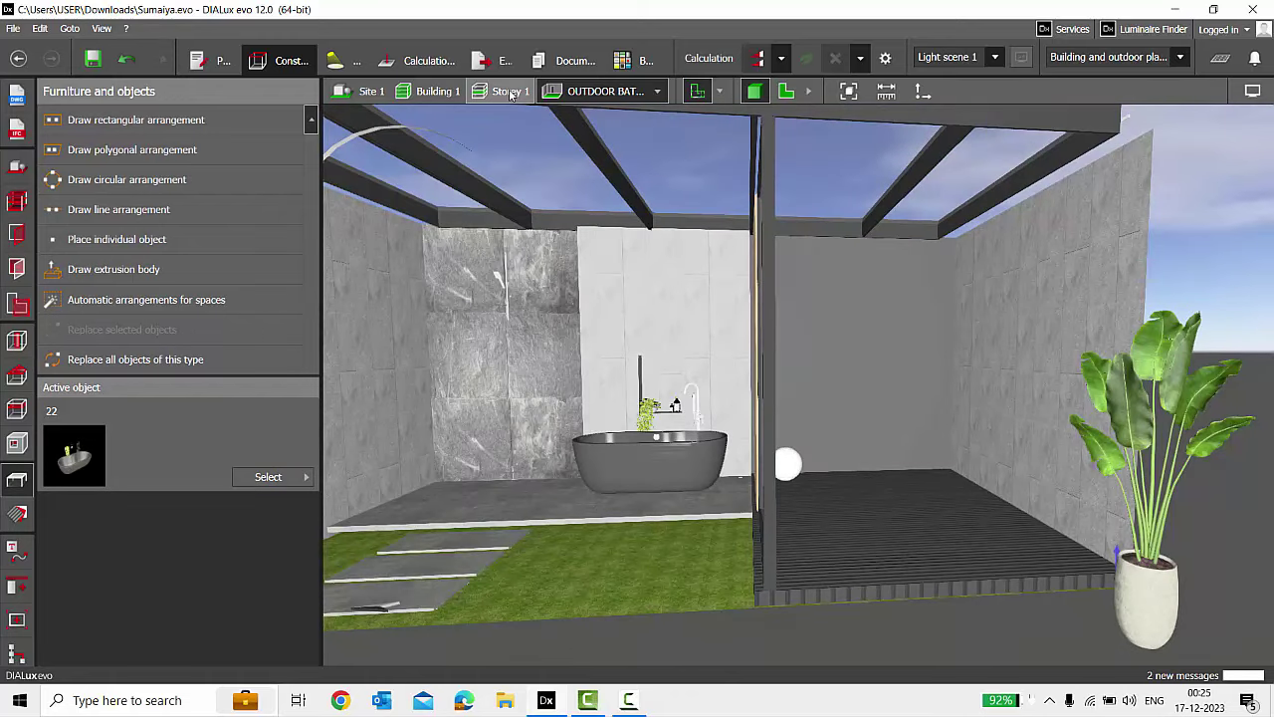
pyautogui.click(848, 91)
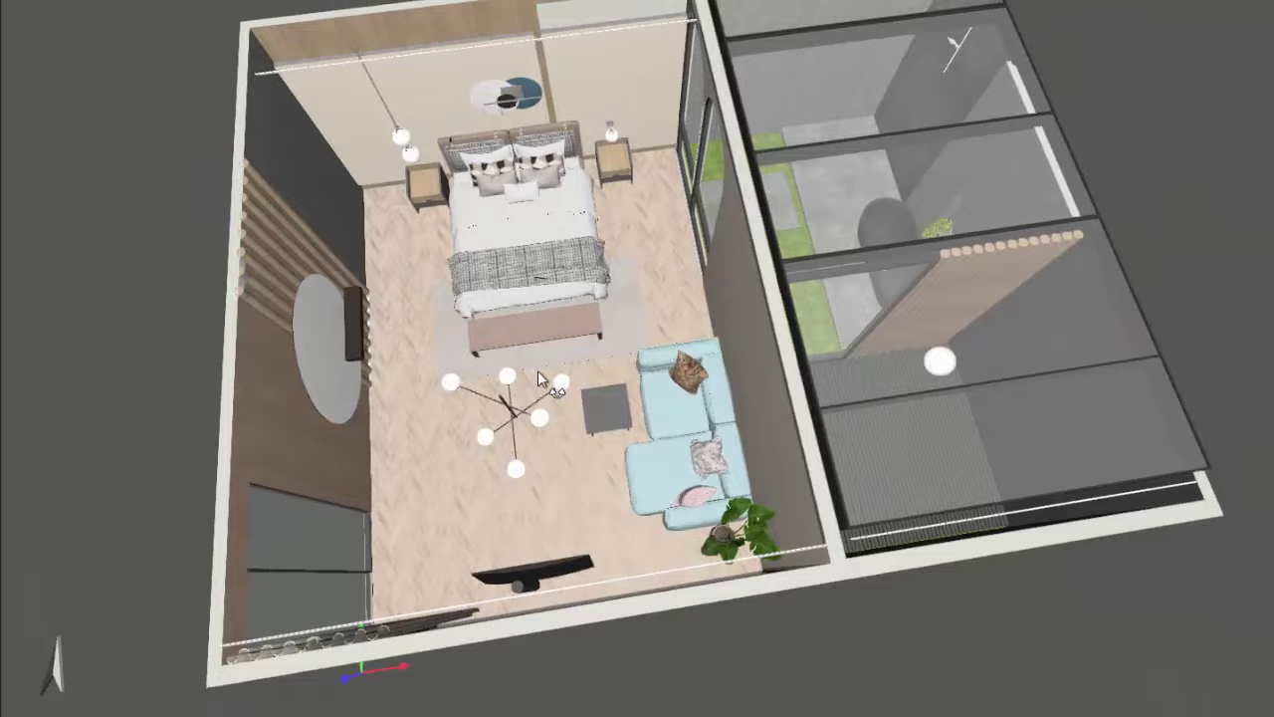
pyautogui.moveTo(538, 370); pyautogui.dragTo(871, 216, button='right')
pyautogui.scroll(3, 871, 216)
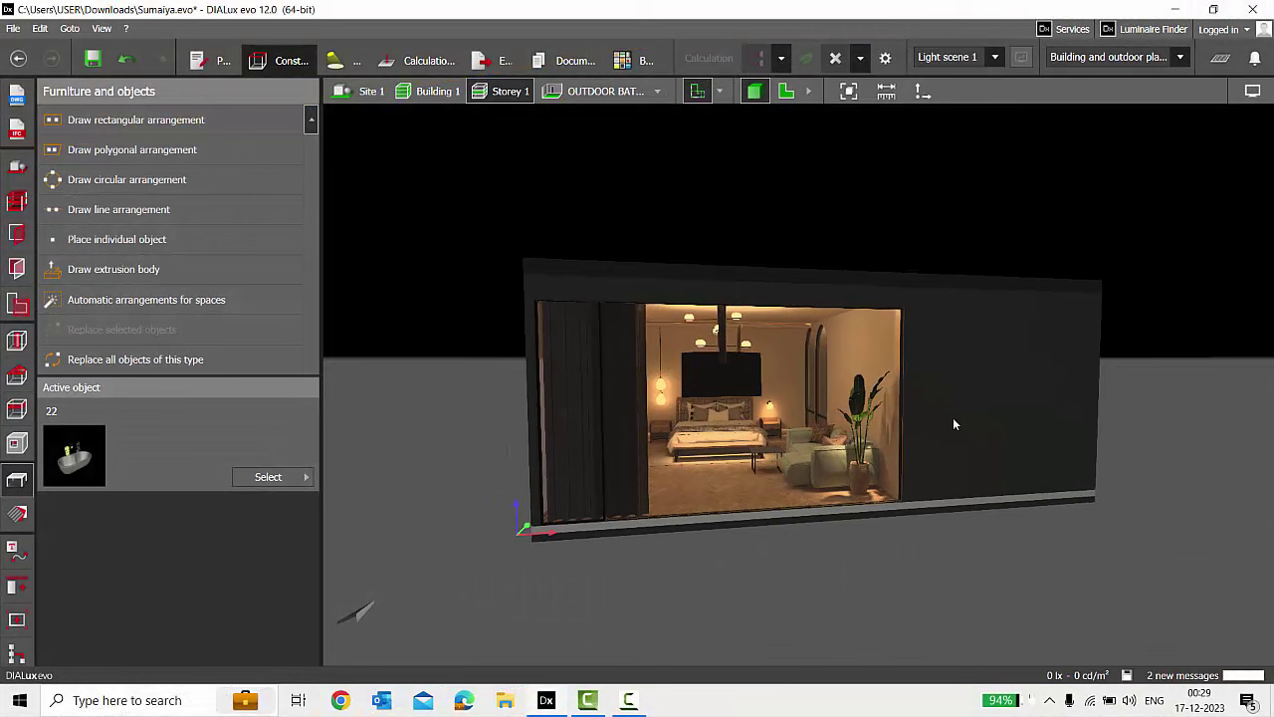
# Examine the lit bedroom from outside the building, looking through the glazing at the sofa, chandelier, TV and curtains.
pyautogui.moveTo(651, 454); pyautogui.dragTo(814, 449, button='right')
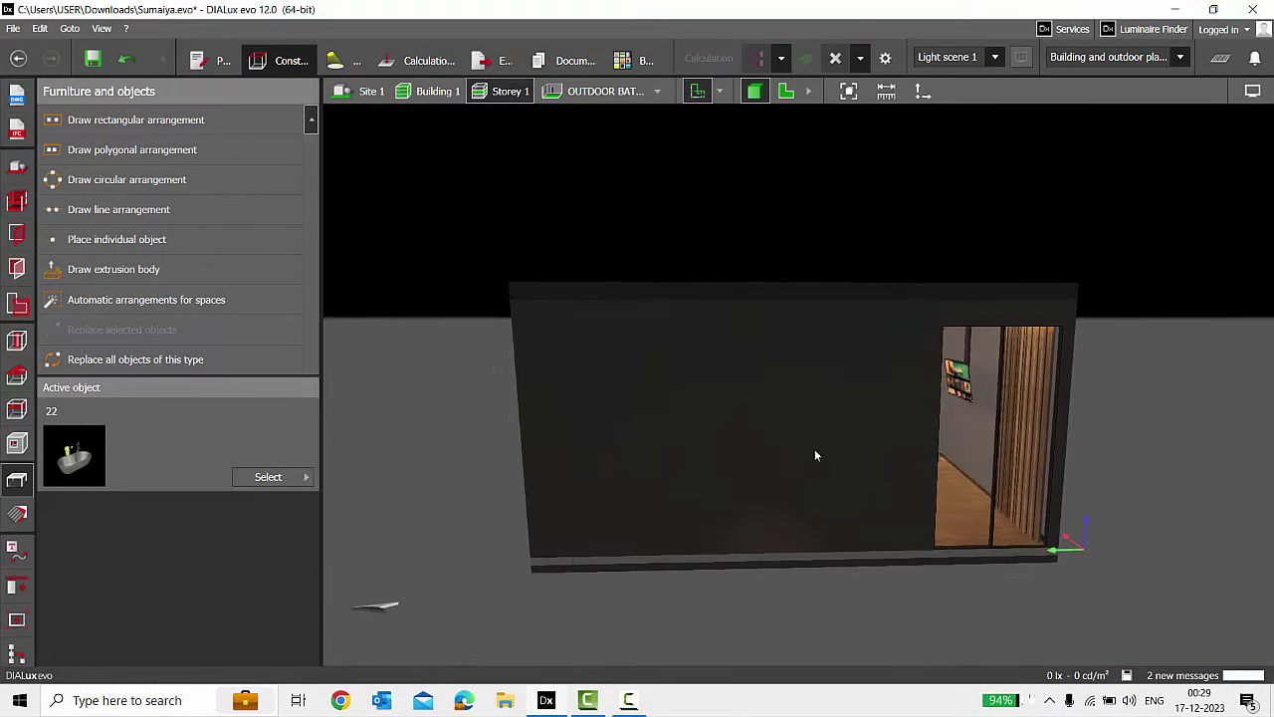
pyautogui.scroll(4, 1030, 453)
pyautogui.moveTo(988, 456); pyautogui.dragTo(1047, 442, button='right')
pyautogui.scroll(2, 1048, 441)
pyautogui.scroll(2, 991, 388)
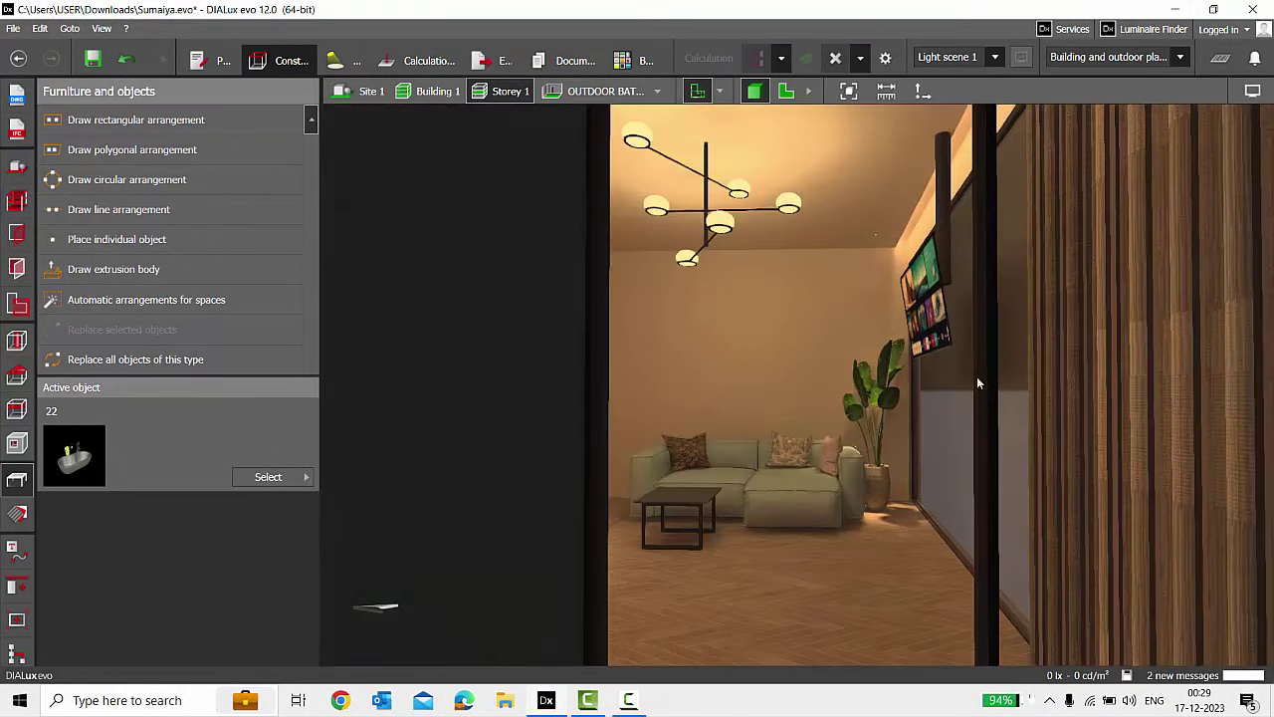
pyautogui.scroll(-3, 976, 378)
pyautogui.moveTo(967, 404); pyautogui.dragTo(833, 429, button='middle')
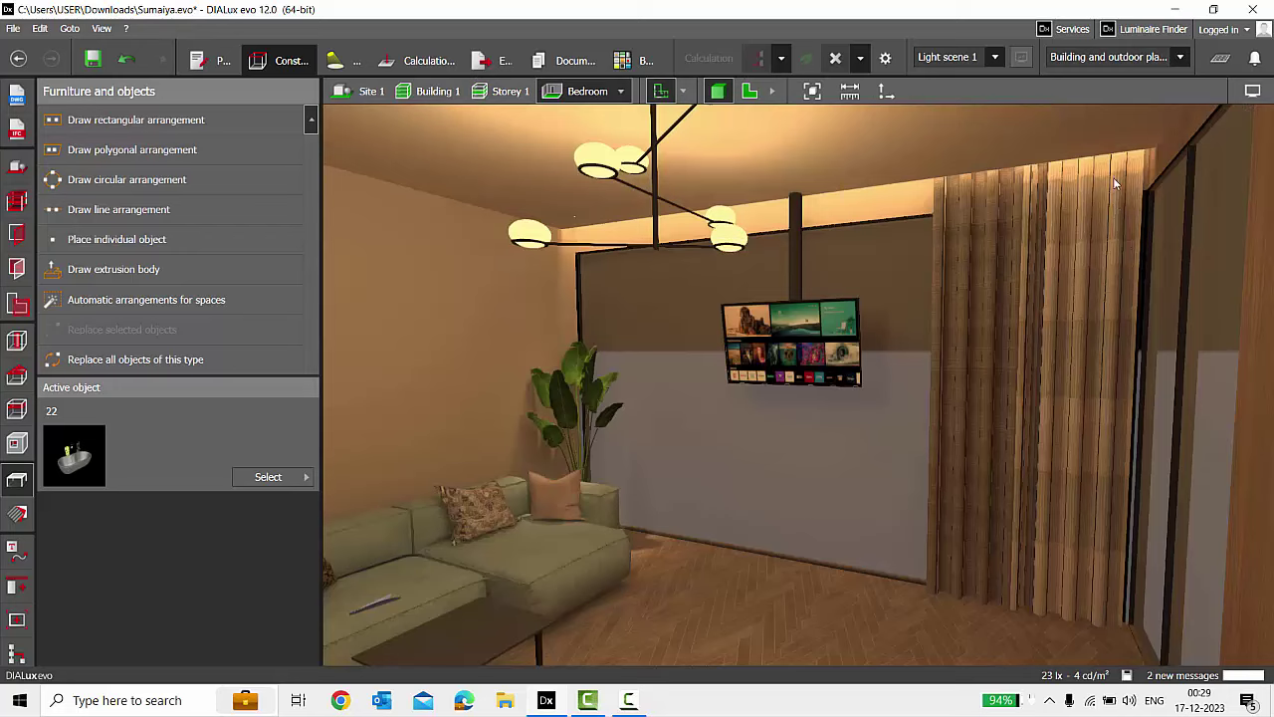
# Select the CF Strip 880464 6.4W line arrangement in the bedroom ceiling and examine its cove lighting beside the curtain.
pyautogui.scroll(1, 1145, 162)
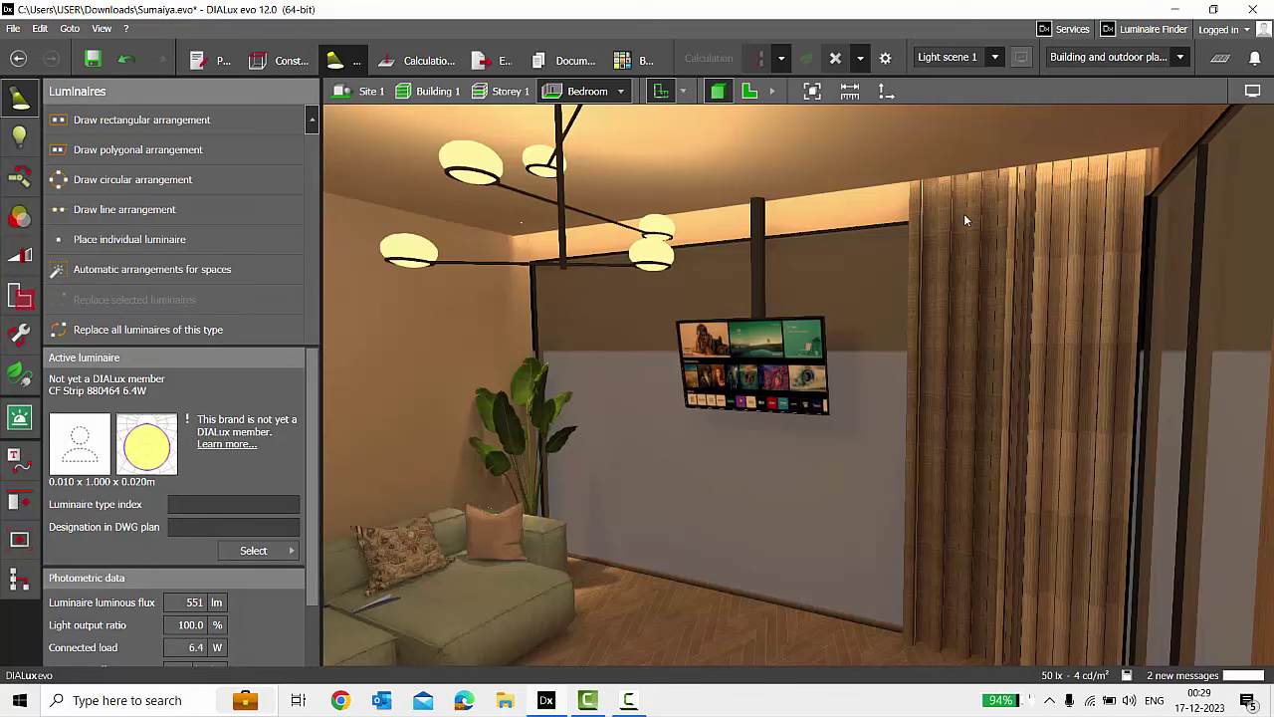
pyautogui.scroll(-3, 945, 188)
pyautogui.scroll(4, 916, 191)
pyautogui.moveTo(885, 193); pyautogui.dragTo(868, 205, button='right')
pyautogui.scroll(1, 737, 203)
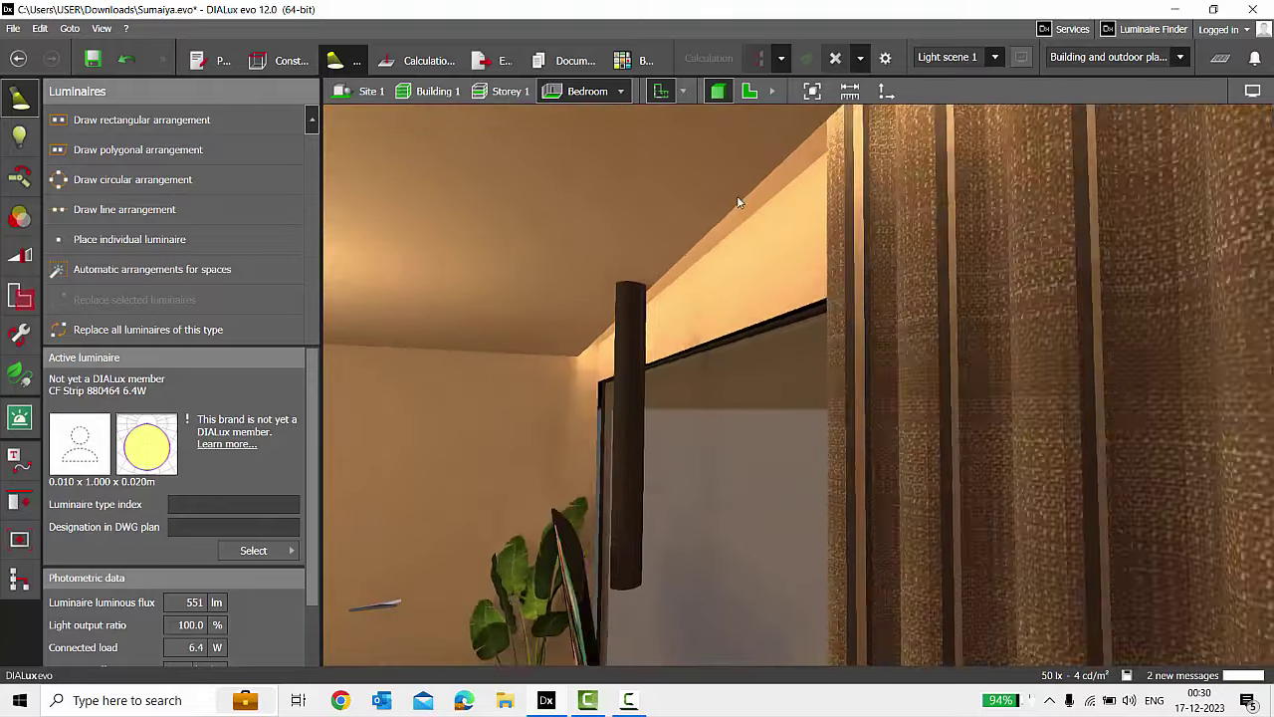
pyautogui.scroll(2, 738, 202)
pyautogui.moveTo(770, 213); pyautogui.dragTo(713, 185, button='right')
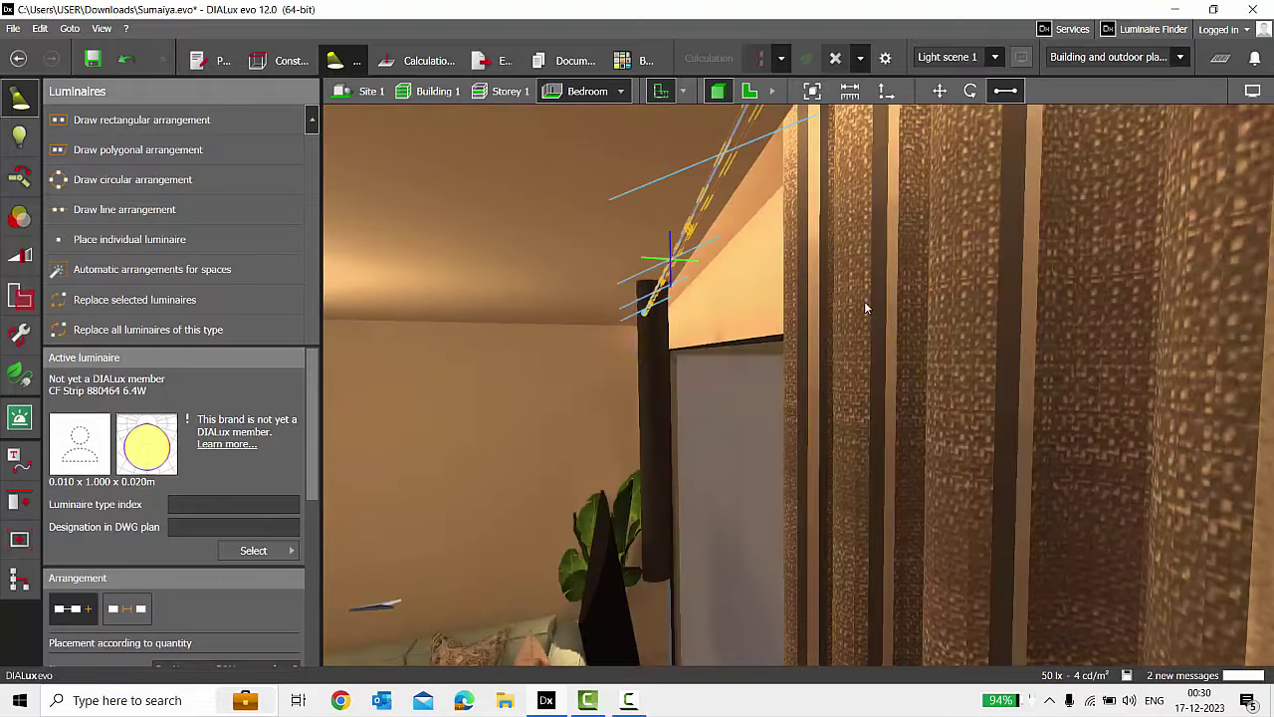
pyautogui.scroll(-5, 864, 300)
pyautogui.scroll(5, 864, 293)
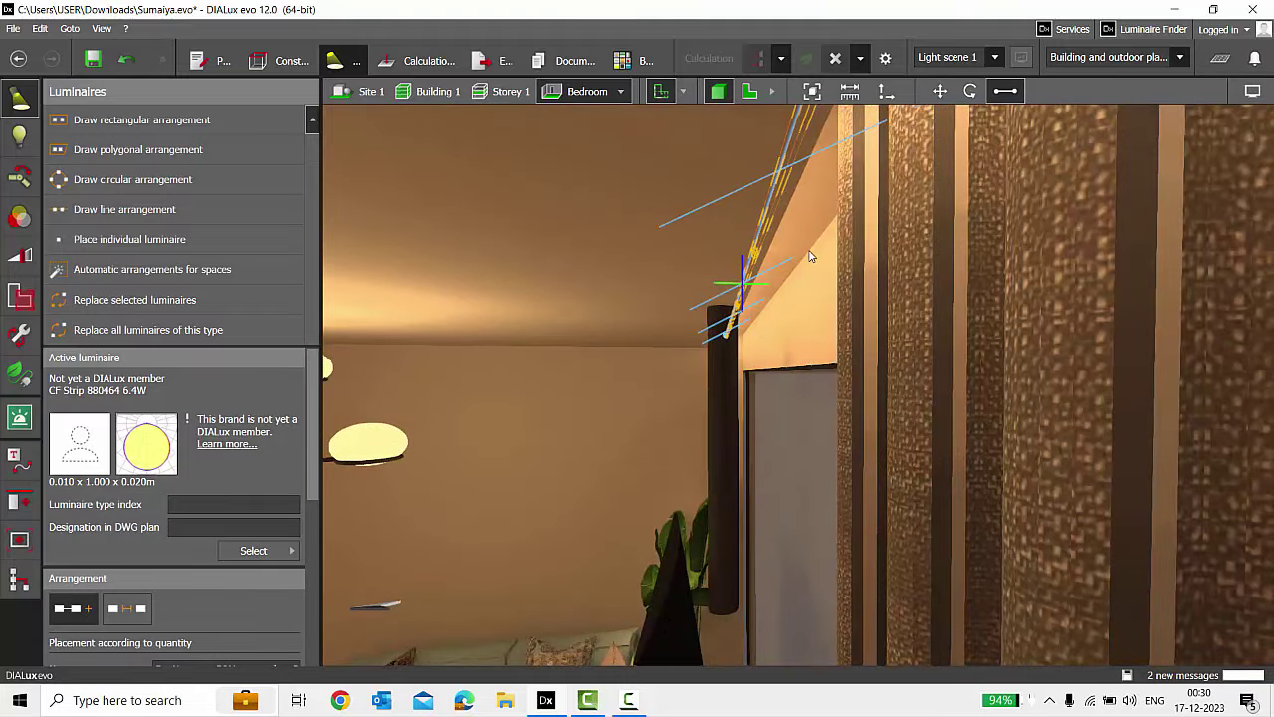
pyautogui.scroll(-4, 810, 256)
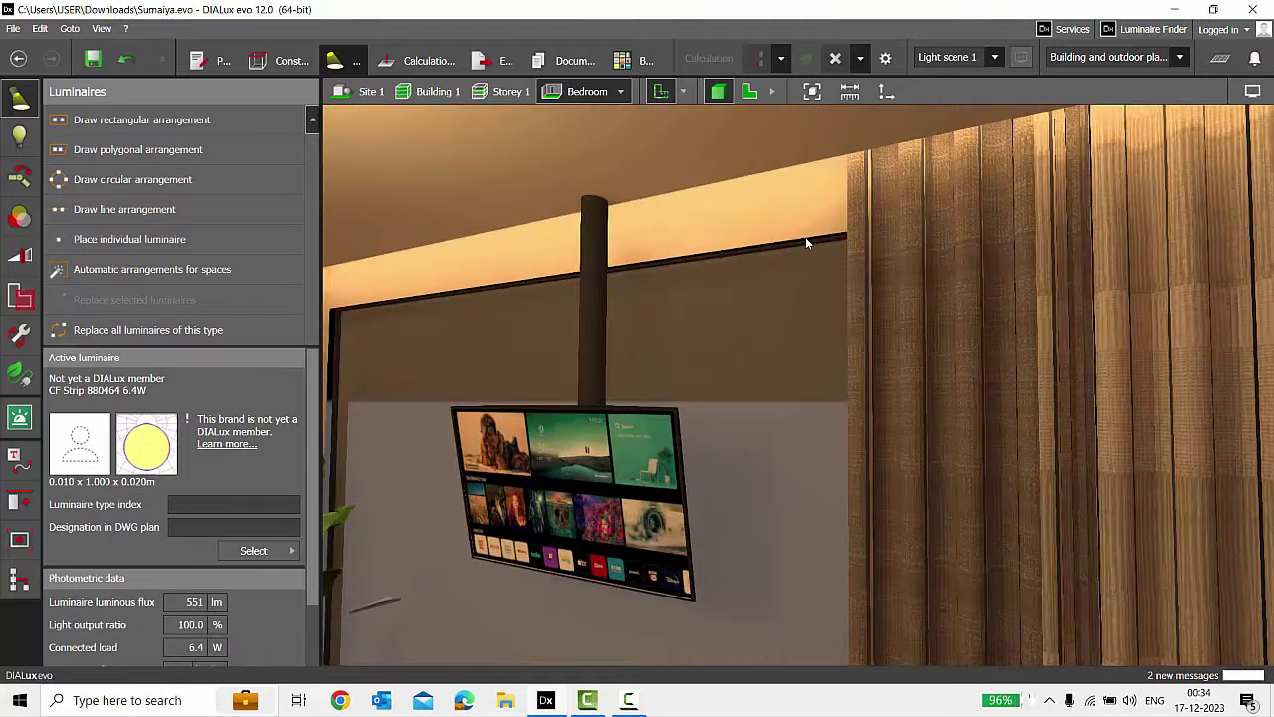
# Examine the cove light's effect on the bedroom's TV wall and curtains.
pyautogui.scroll(-3, 807, 241)
pyautogui.moveTo(807, 241); pyautogui.dragTo(864, 303, button='right')
pyautogui.scroll(3, 632, 263)
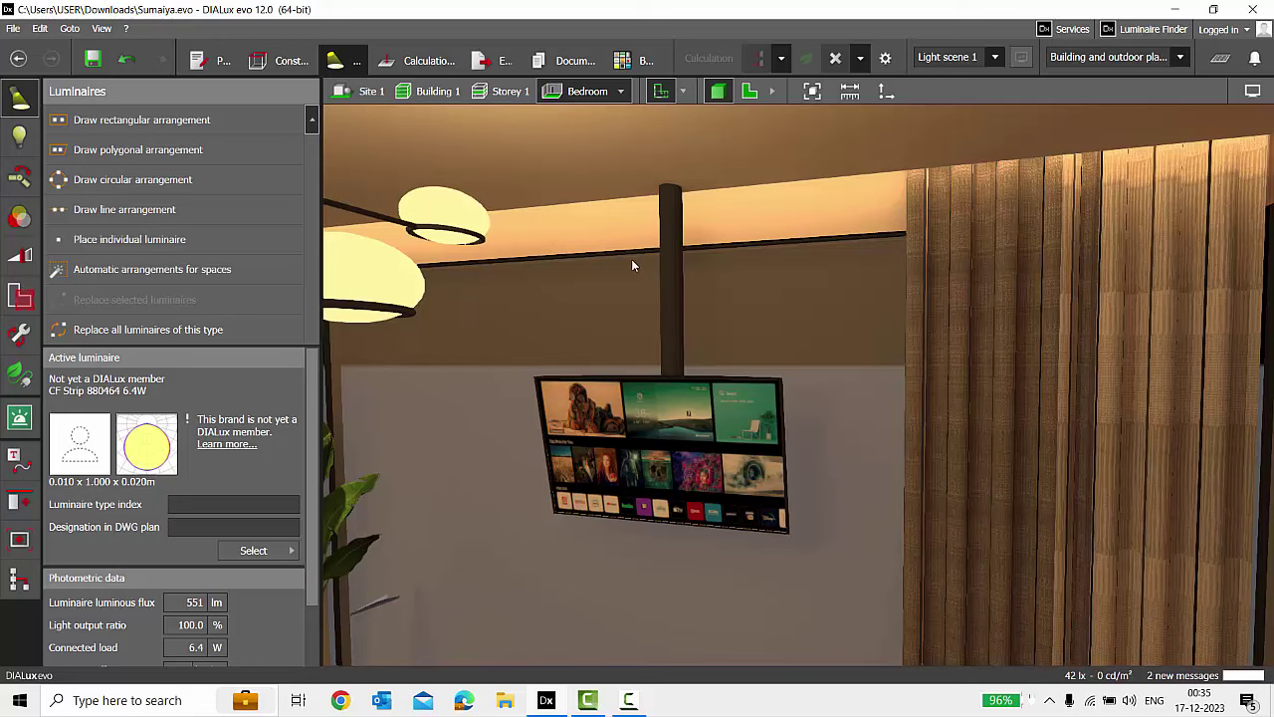
pyautogui.scroll(-1, 631, 261)
pyautogui.scroll(-2, 924, 245)
pyautogui.scroll(1, 665, 265)
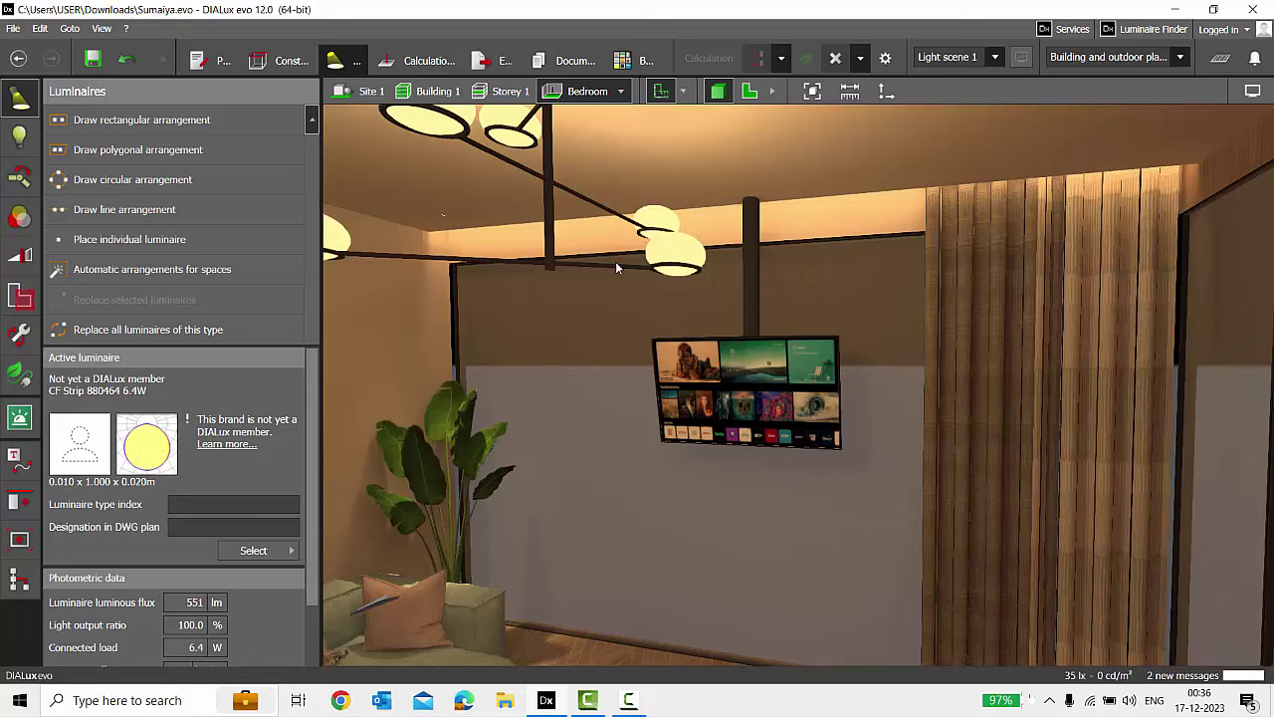
# Select the Vos_R Downlight 4W above the corner plant and inspect its lamp properties.
pyautogui.moveTo(617, 268); pyautogui.dragTo(614, 477)
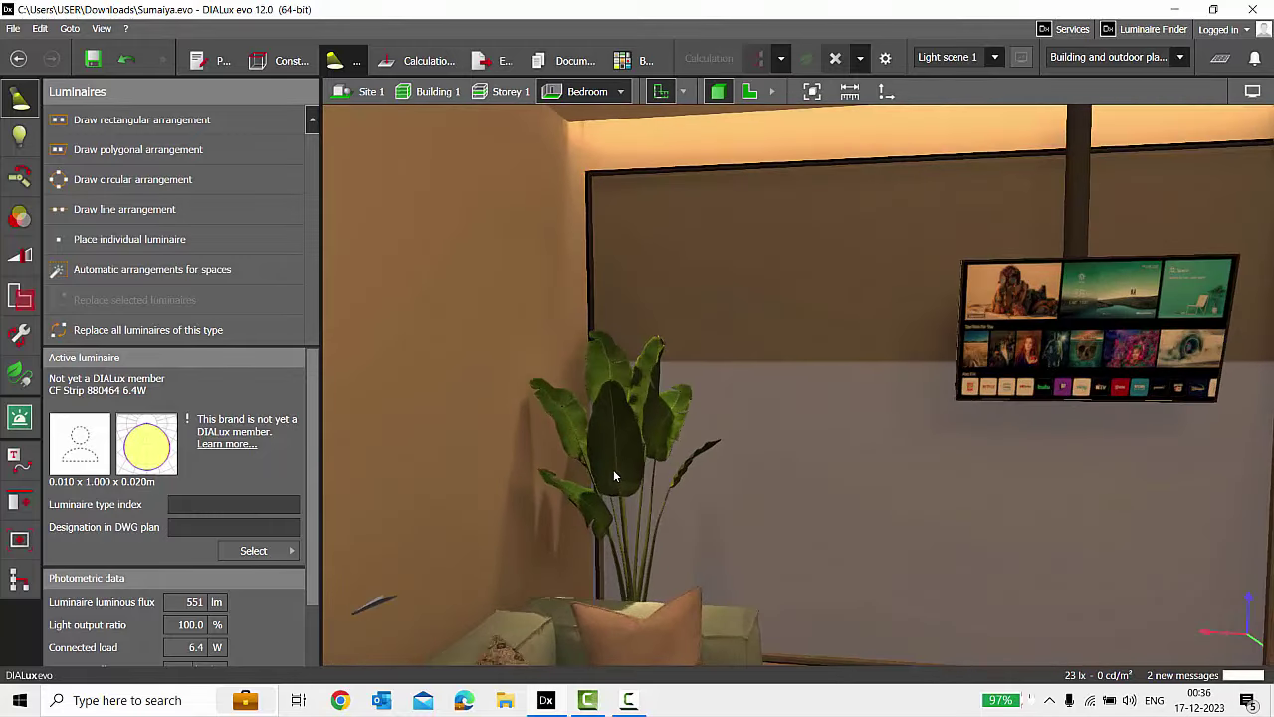
pyautogui.scroll(-2, 606, 471)
pyautogui.moveTo(605, 472); pyautogui.dragTo(584, 481, button='right')
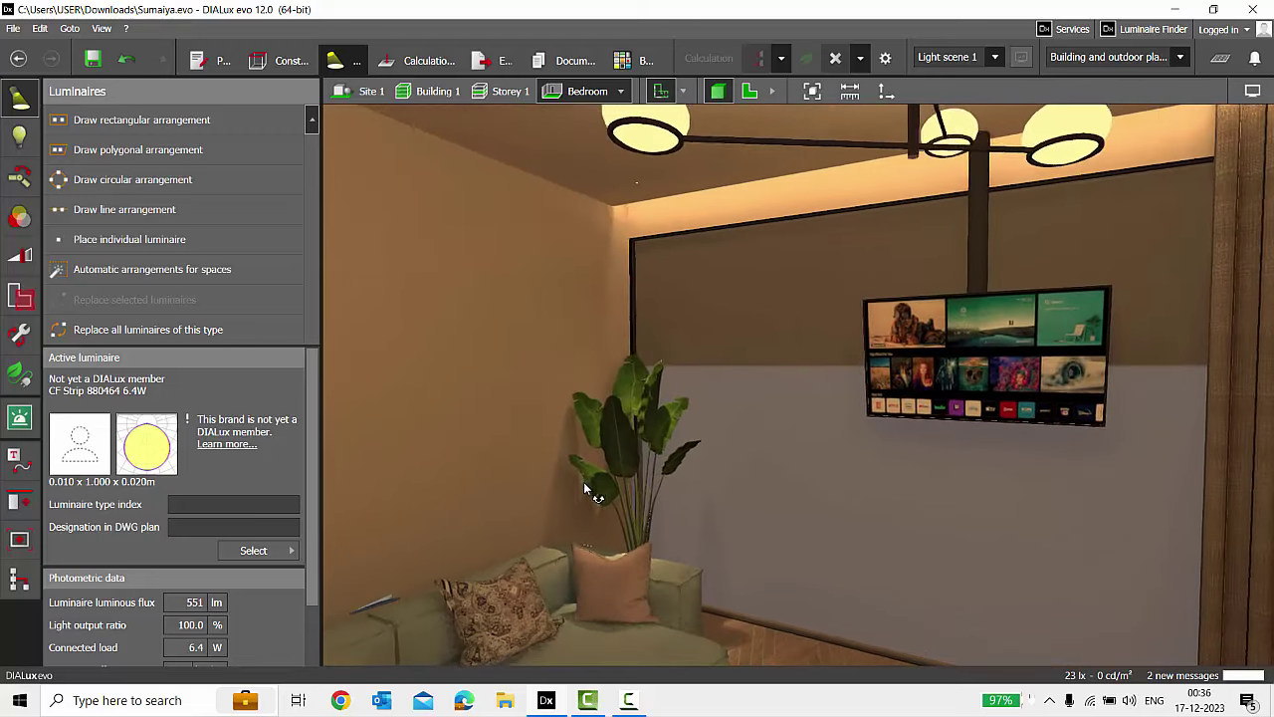
pyautogui.scroll(3, 577, 222)
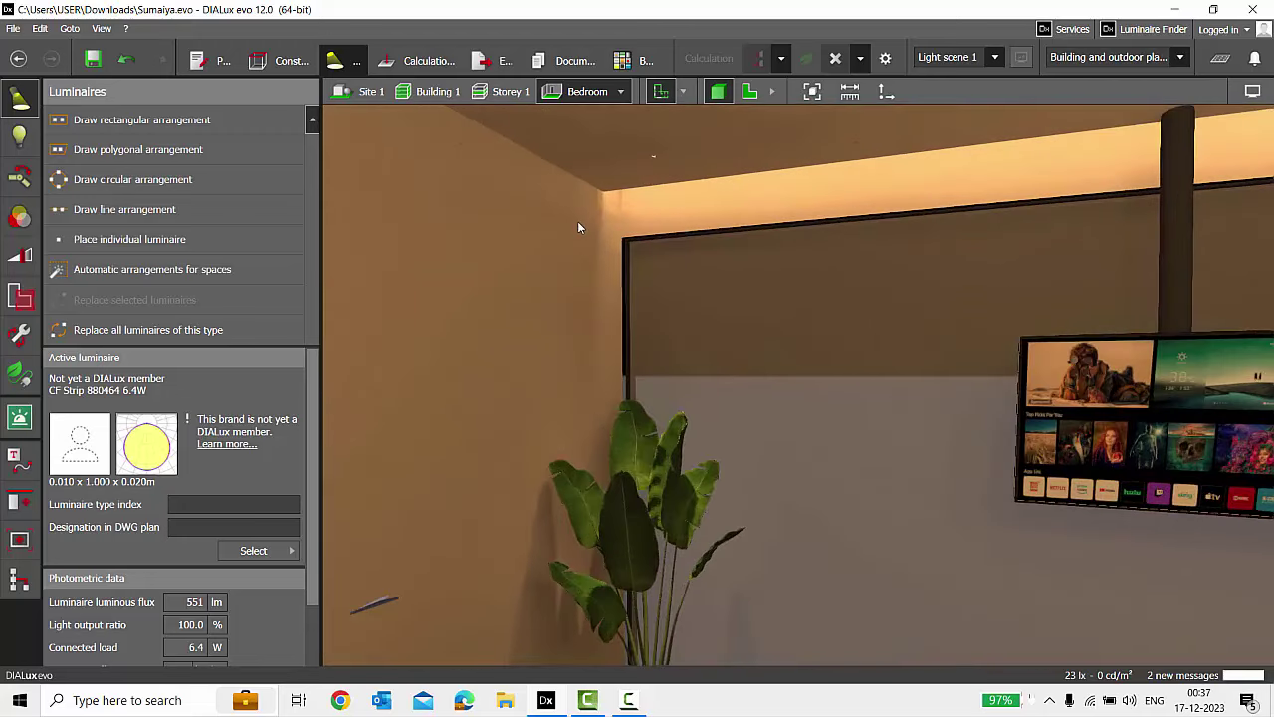
pyautogui.click(654, 156)
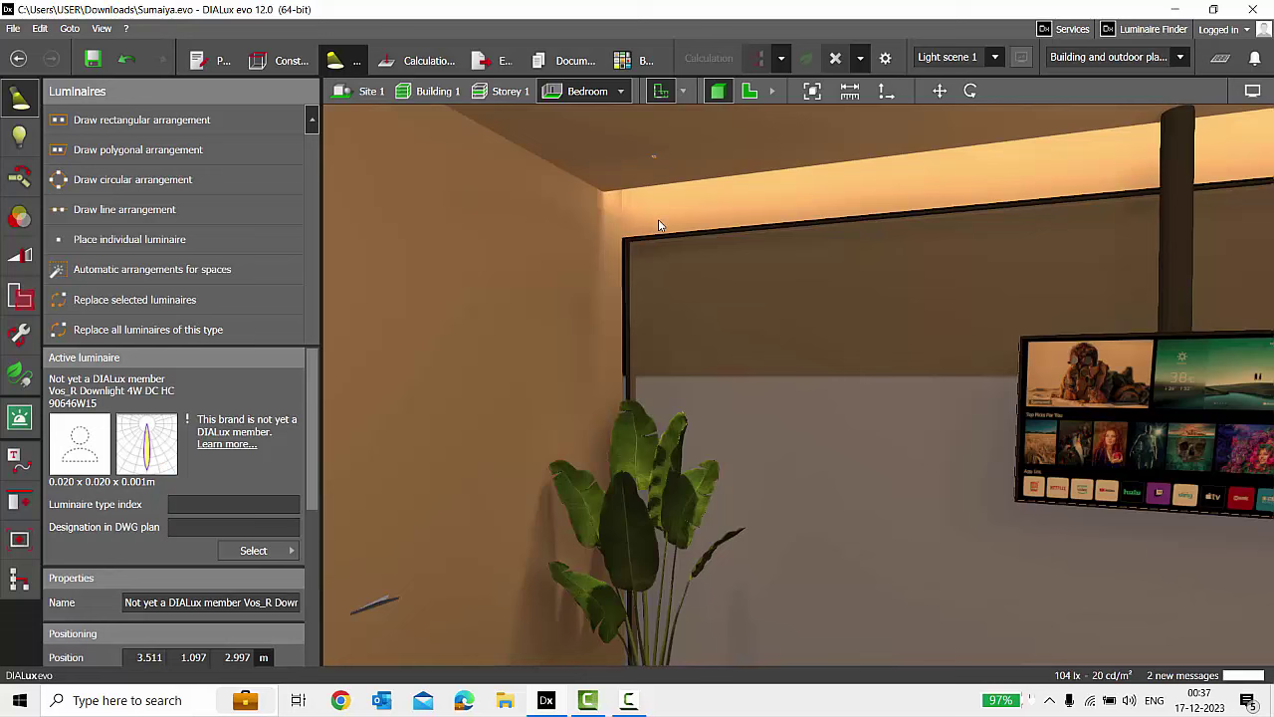
pyautogui.click(20, 134)
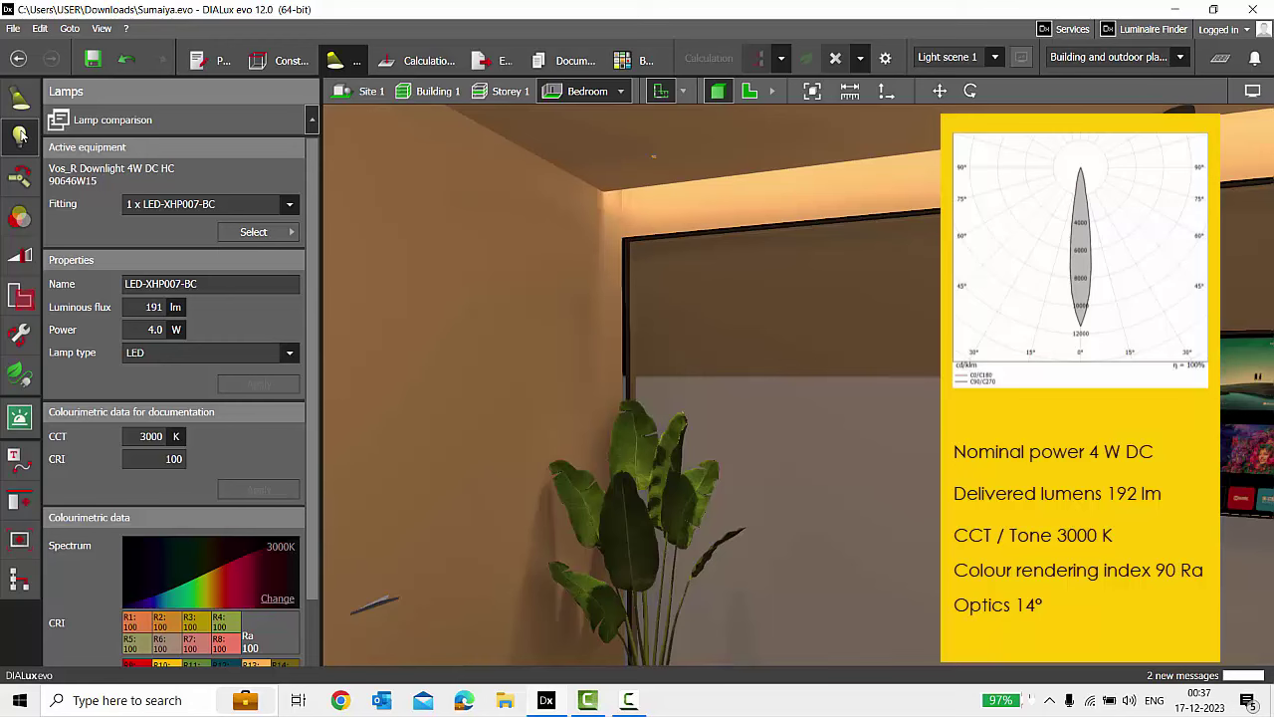
# Return to the luminaire settings and inspect the plant downlight's light distribution body in the 3D view.
pyautogui.click(19, 96)
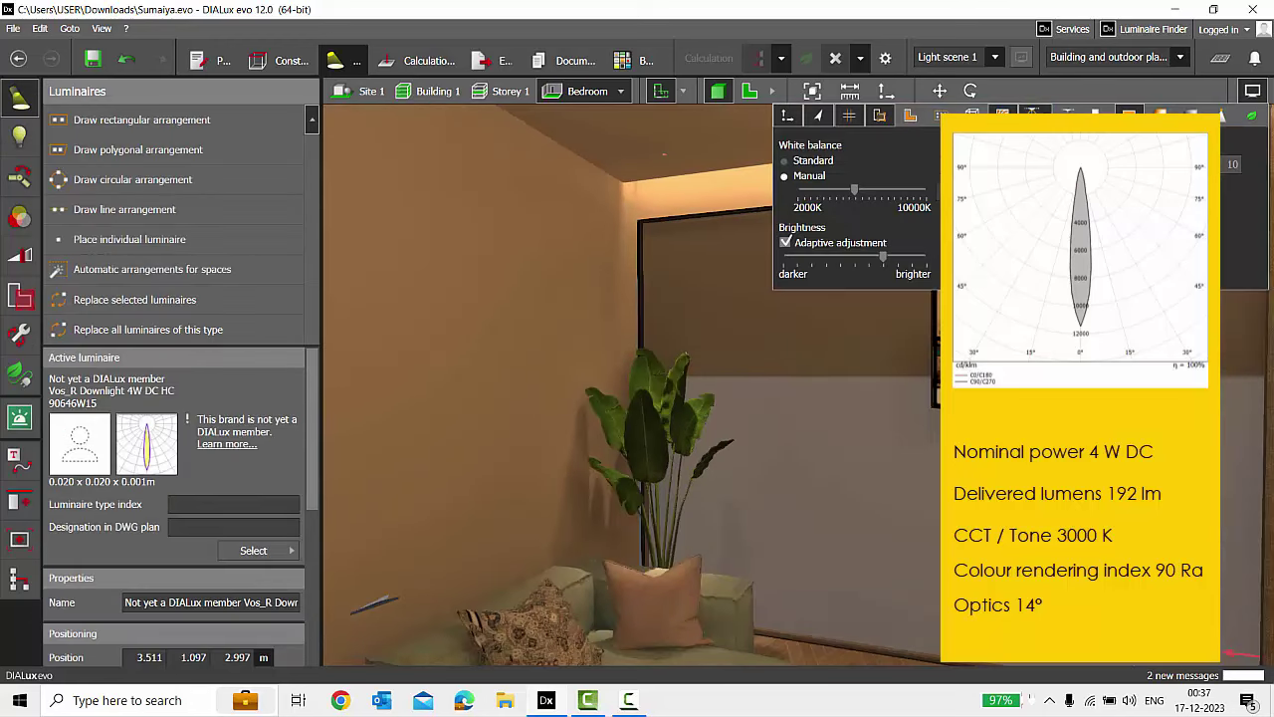
pyautogui.scroll(5, 687, 159)
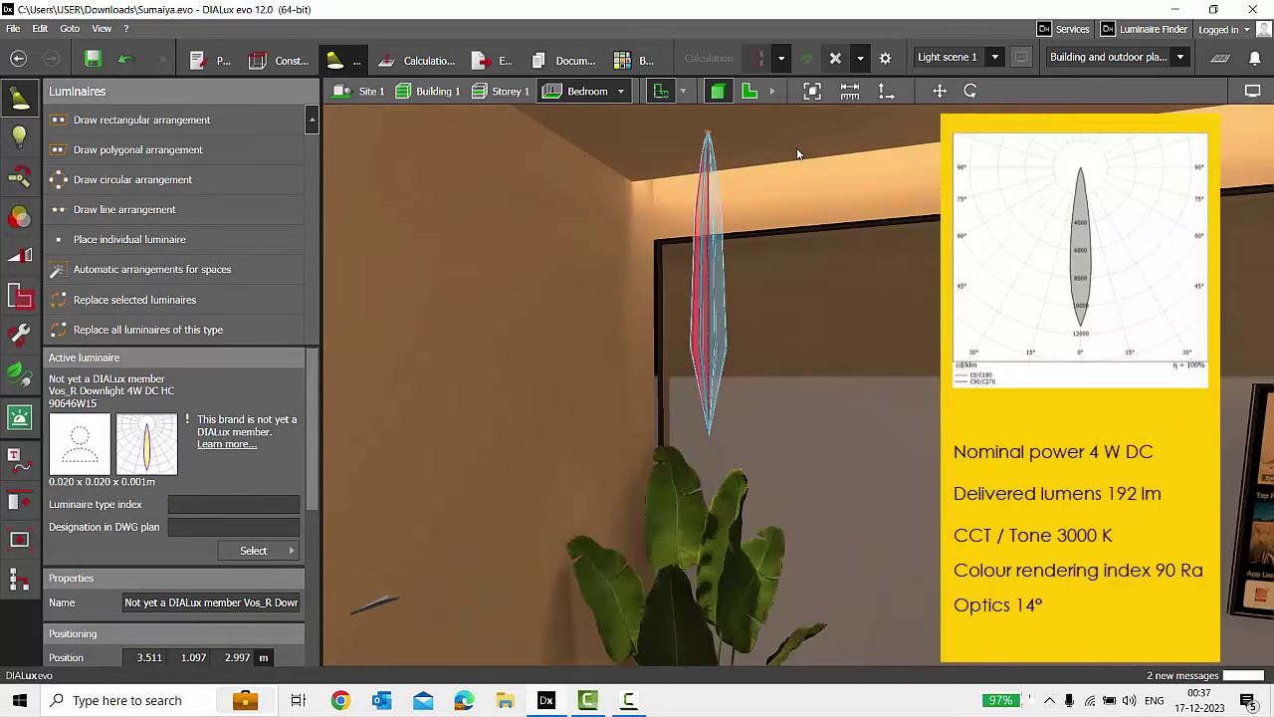
pyautogui.scroll(1, 696, 150)
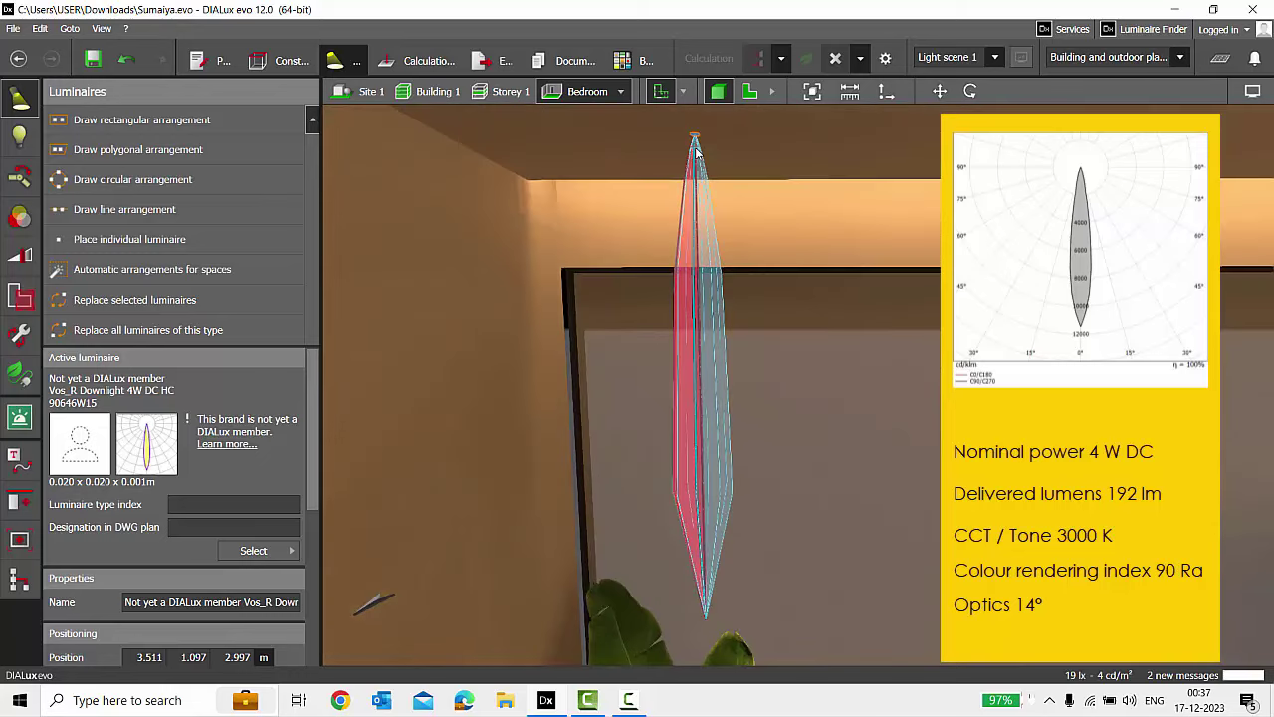
pyautogui.scroll(-3, 695, 151)
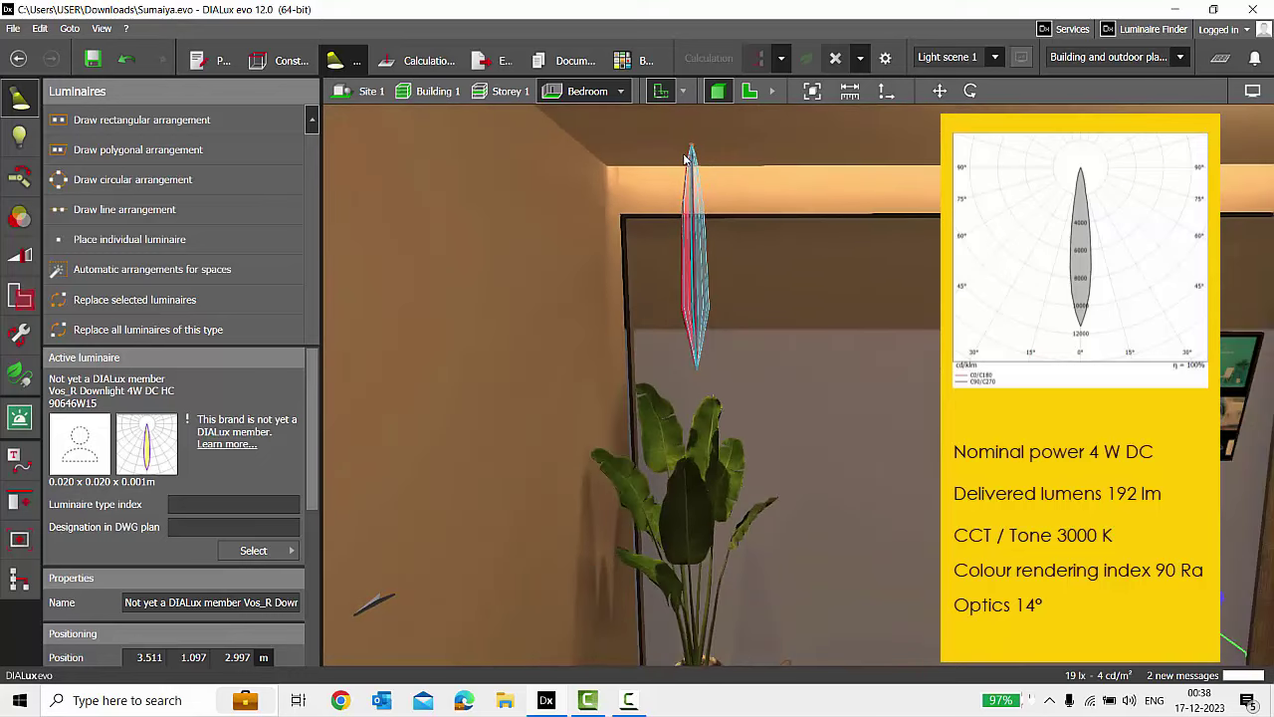
# Examine the downlight's light and shadows on the plant, sofa armrest and floor, and the wall beside the sofa.
pyautogui.moveTo(696, 151); pyautogui.dragTo(666, 293, button='right')
pyautogui.scroll(1, 724, 457)
pyautogui.moveTo(725, 457); pyautogui.dragTo(741, 499, button='right')
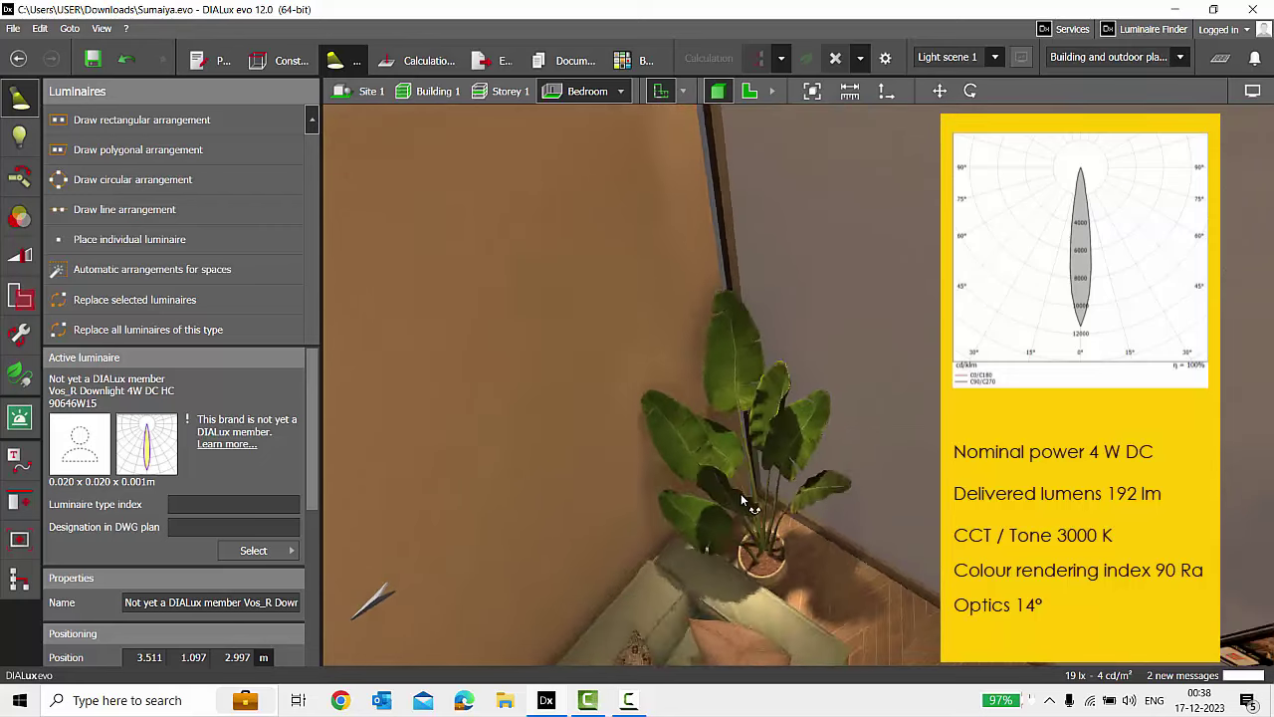
pyautogui.scroll(3, 744, 503)
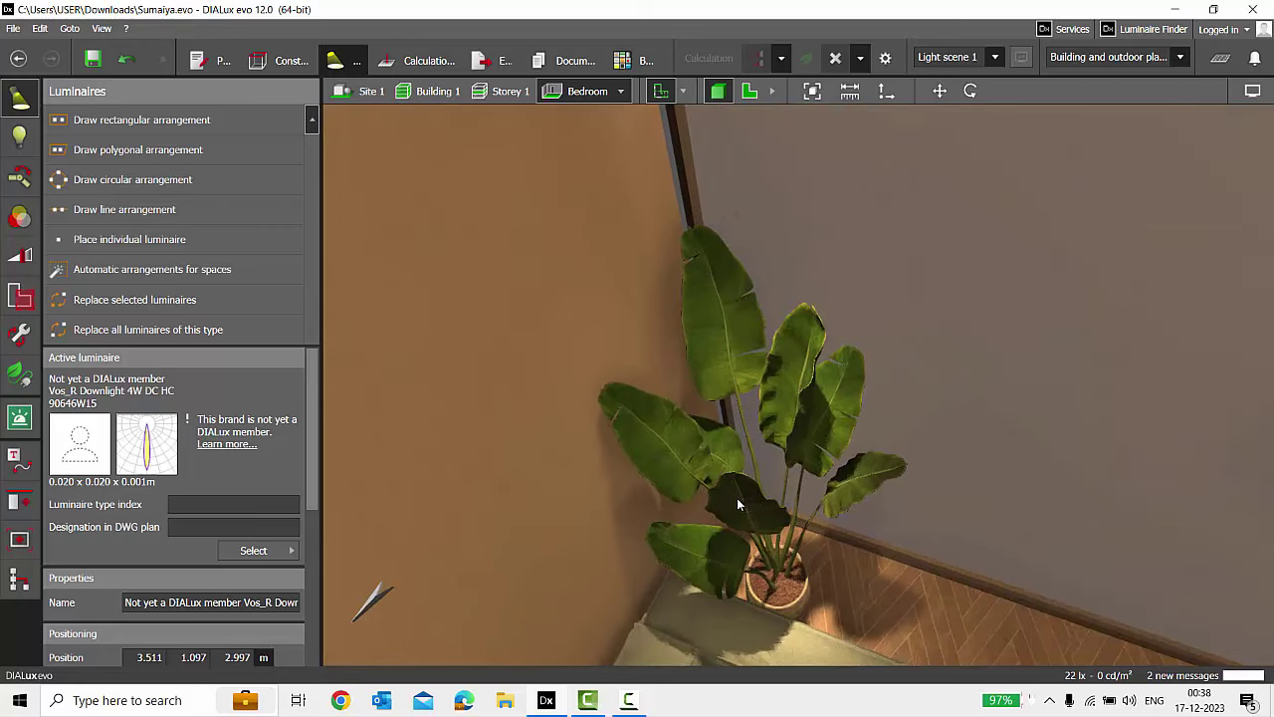
pyautogui.moveTo(783, 491); pyautogui.dragTo(865, 455, button='middle')
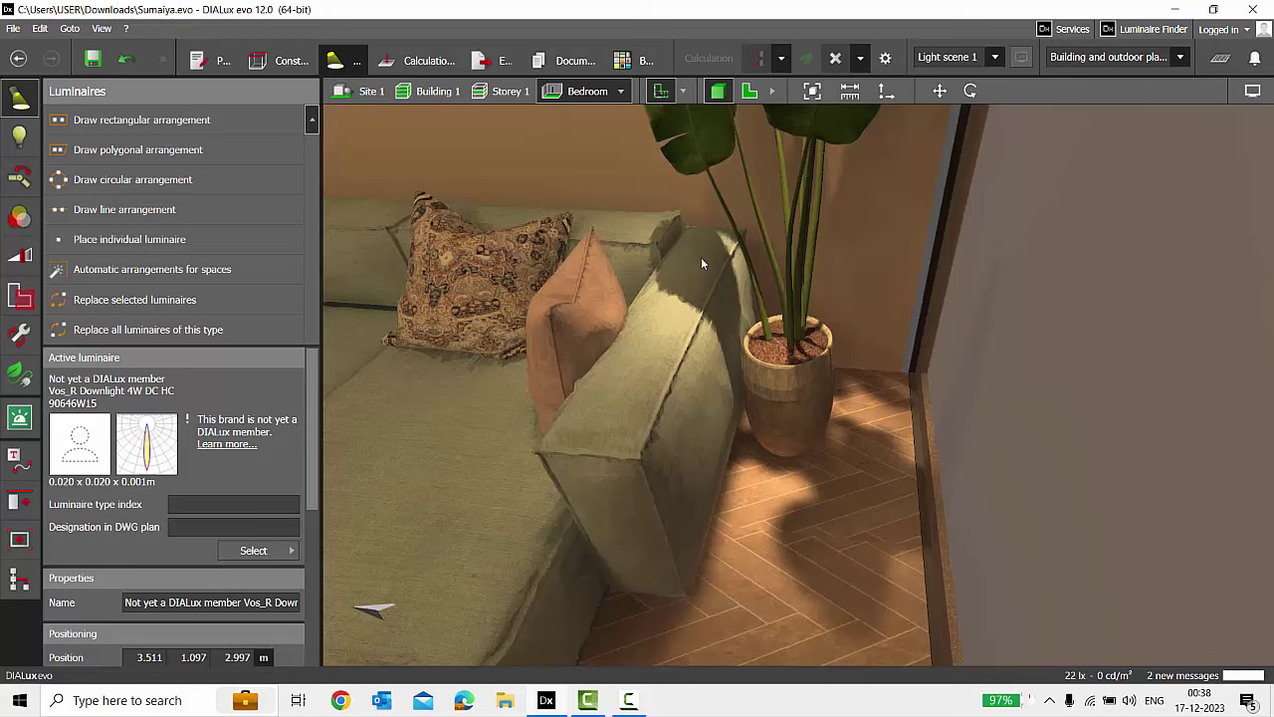
pyautogui.moveTo(824, 537); pyautogui.dragTo(851, 310, button='middle')
pyautogui.moveTo(767, 385); pyautogui.dragTo(798, 477, button='middle')
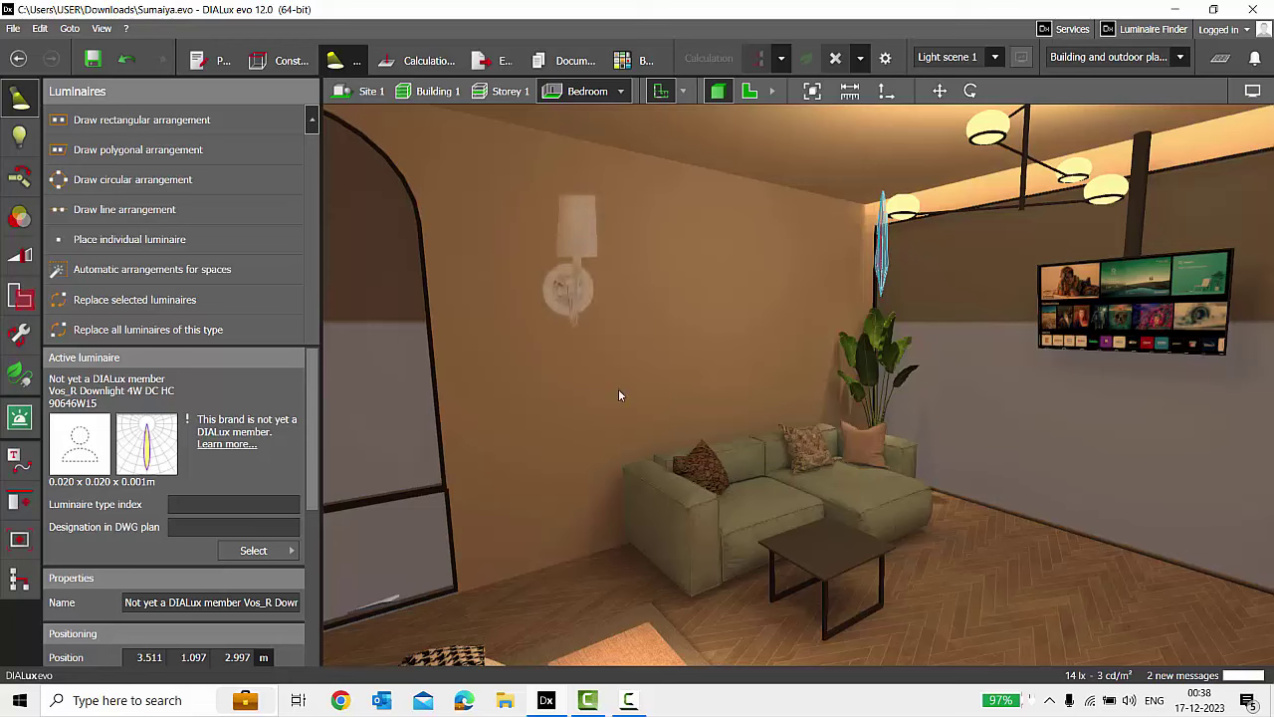
pyautogui.click(585, 349)
pyautogui.click(623, 544)
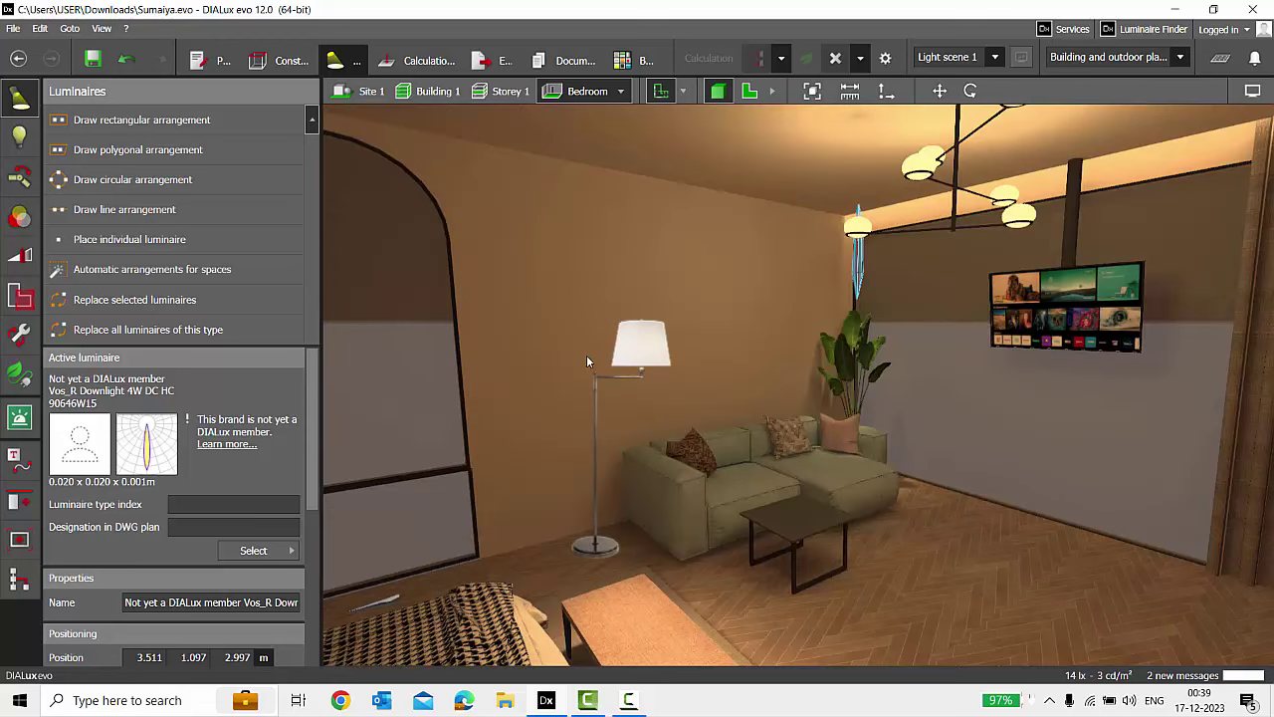
# Examine the overall lighting of the bedroom's lounge area, including the TV wall, the chandelier and the ceiling cove.
pyautogui.moveTo(586, 358); pyautogui.dragTo(752, 369, button='right')
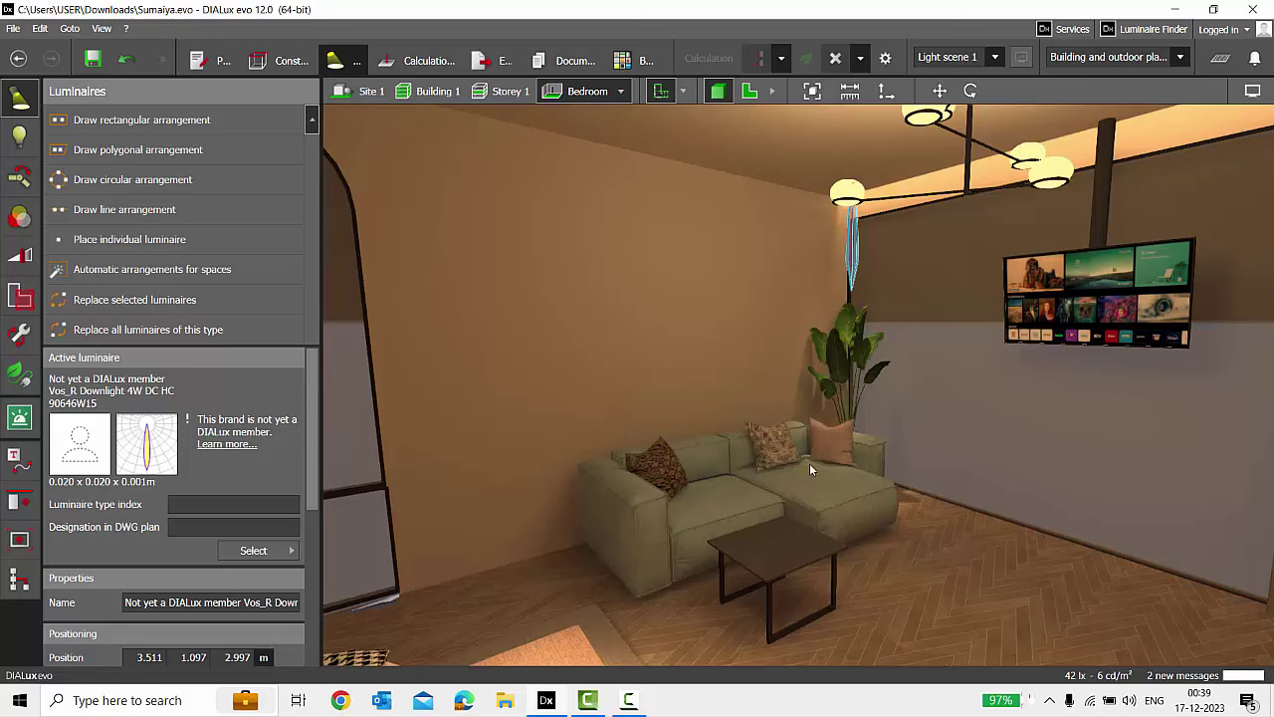
pyautogui.moveTo(809, 463); pyautogui.dragTo(791, 425)
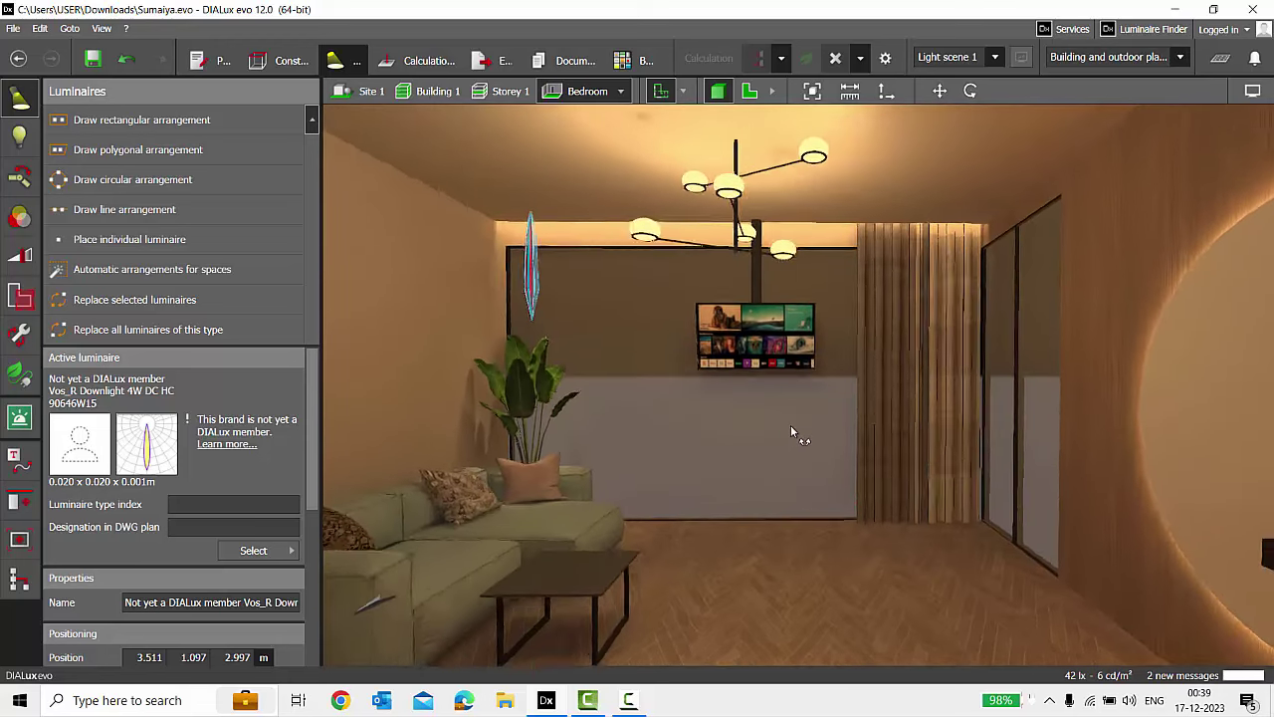
pyautogui.scroll(3, 792, 433)
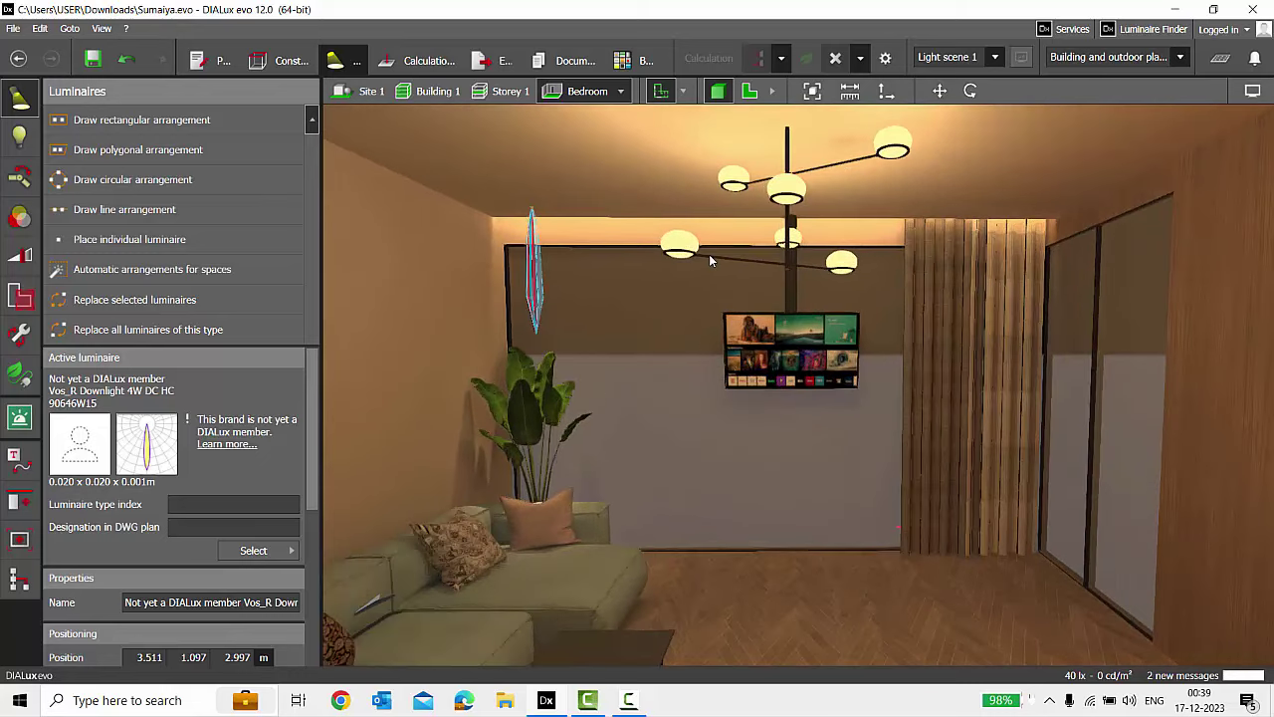
pyautogui.scroll(-3, 729, 249)
pyautogui.scroll(3, 869, 358)
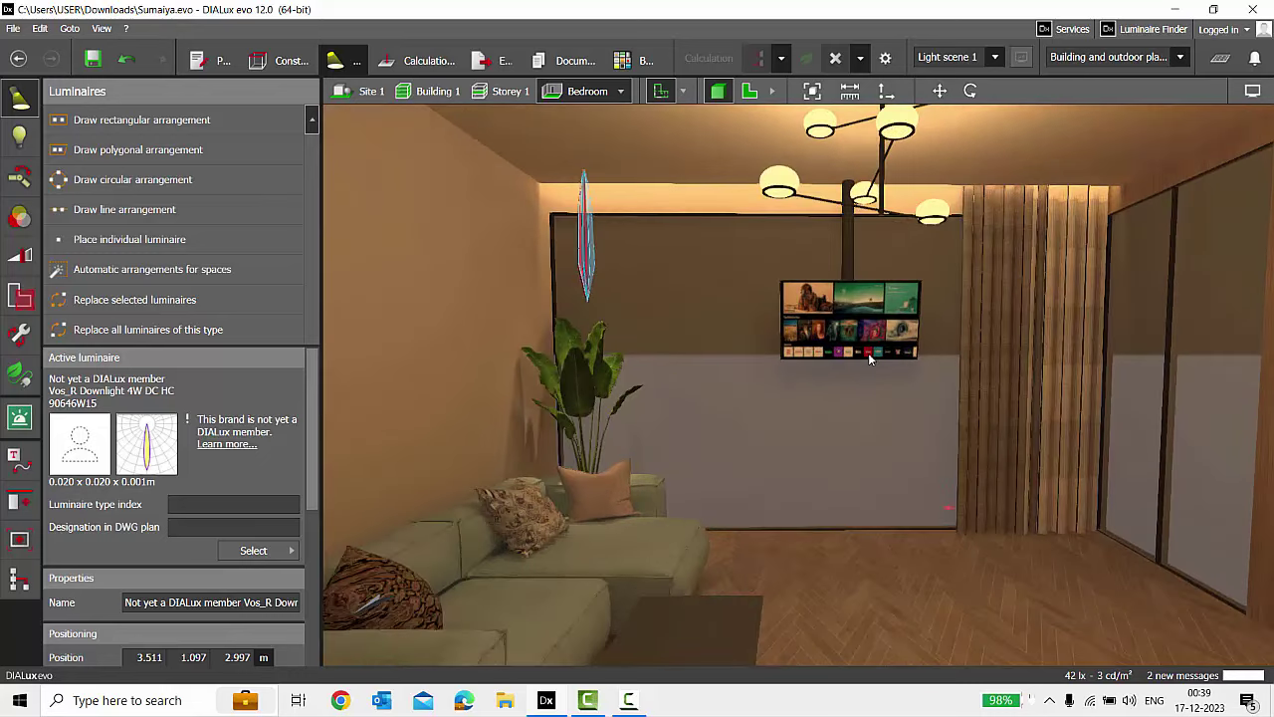
pyautogui.scroll(-3, 844, 350)
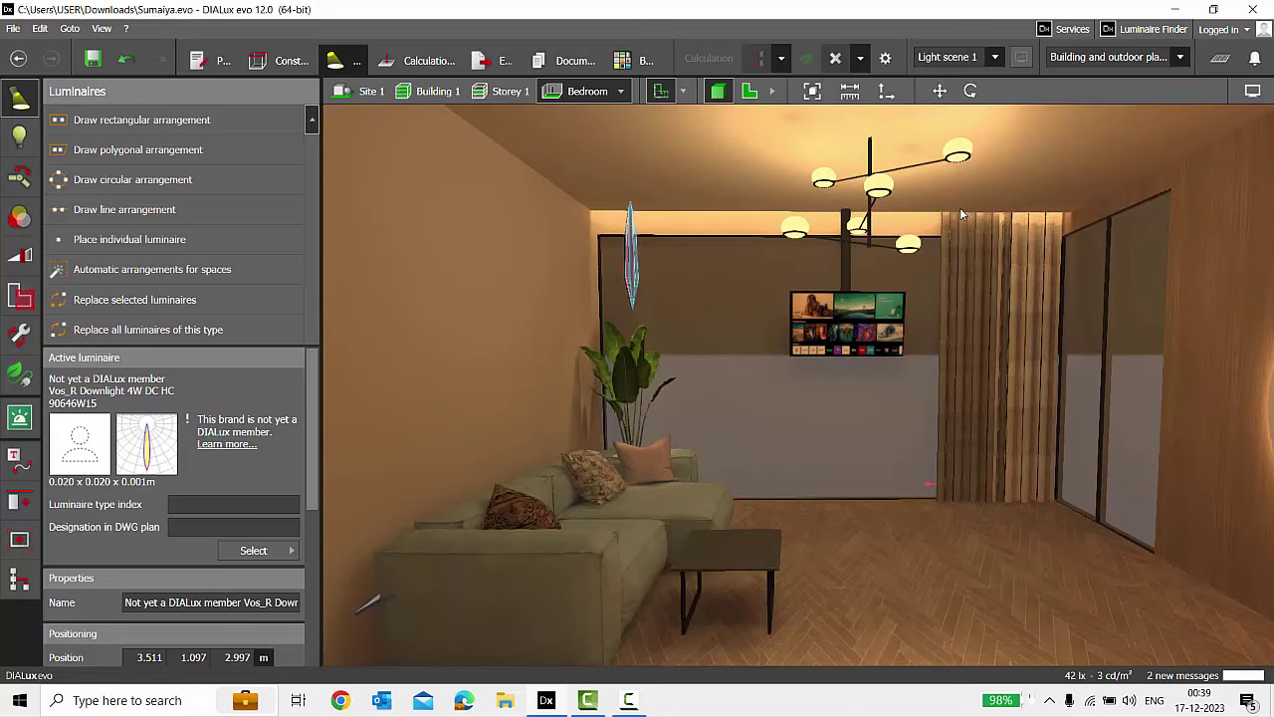
pyautogui.scroll(1, 862, 295)
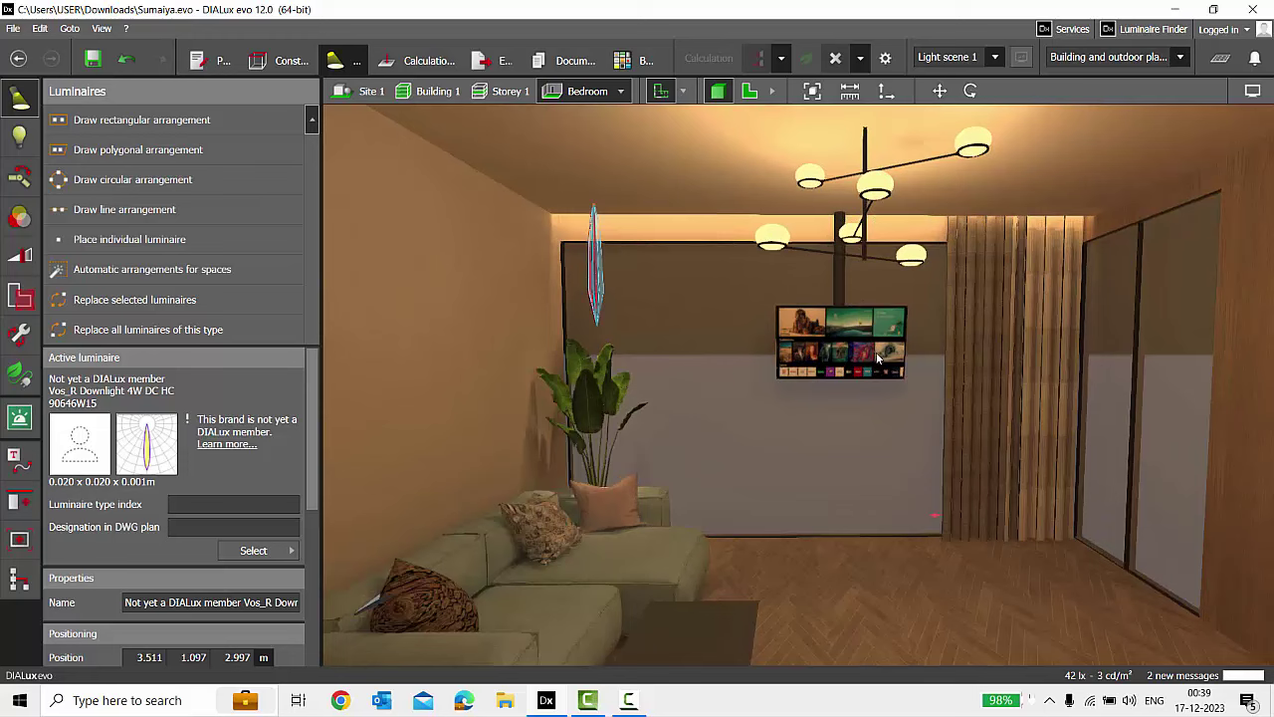
pyautogui.scroll(-2, 878, 358)
pyautogui.scroll(-3, 902, 442)
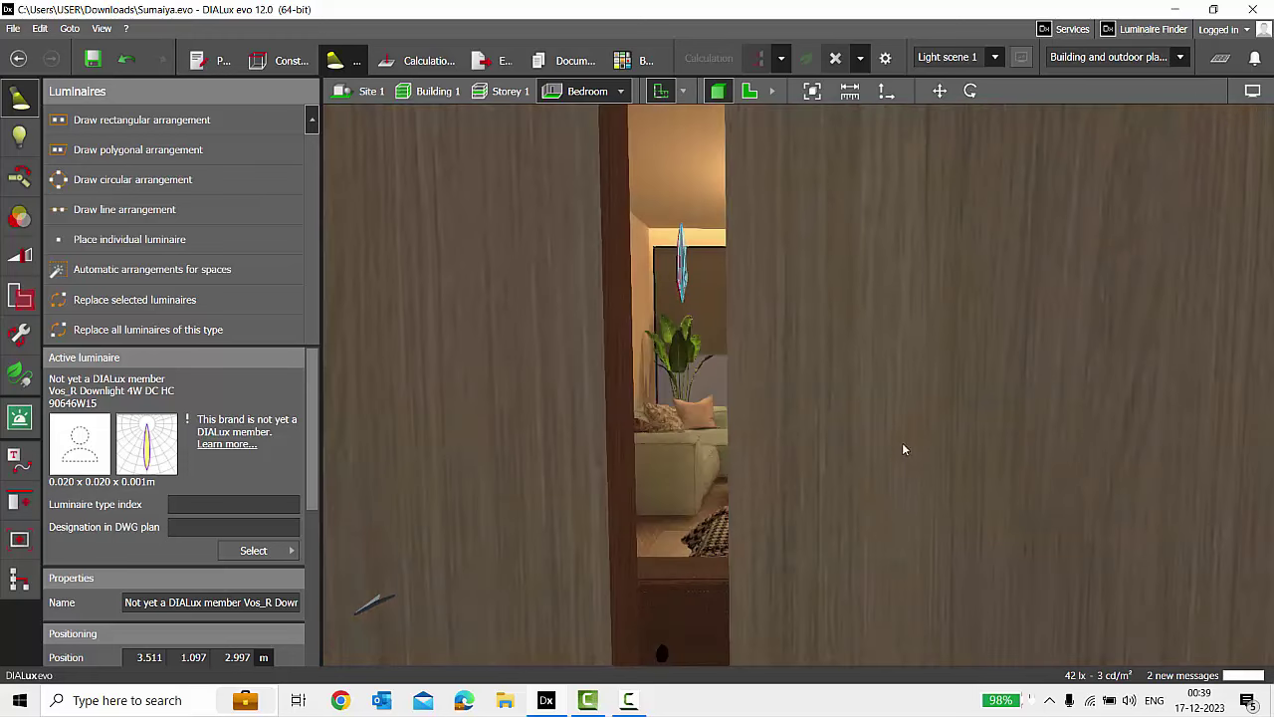
pyautogui.scroll(2, 882, 479)
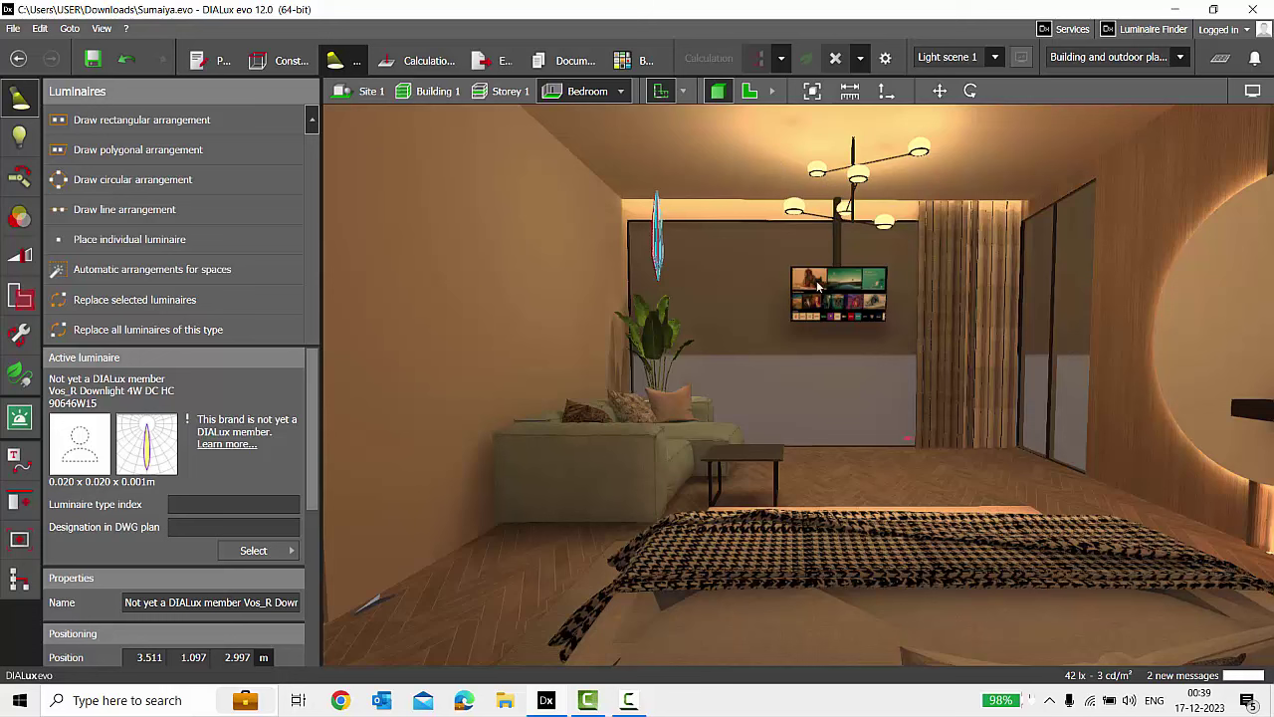
pyautogui.scroll(3, 917, 199)
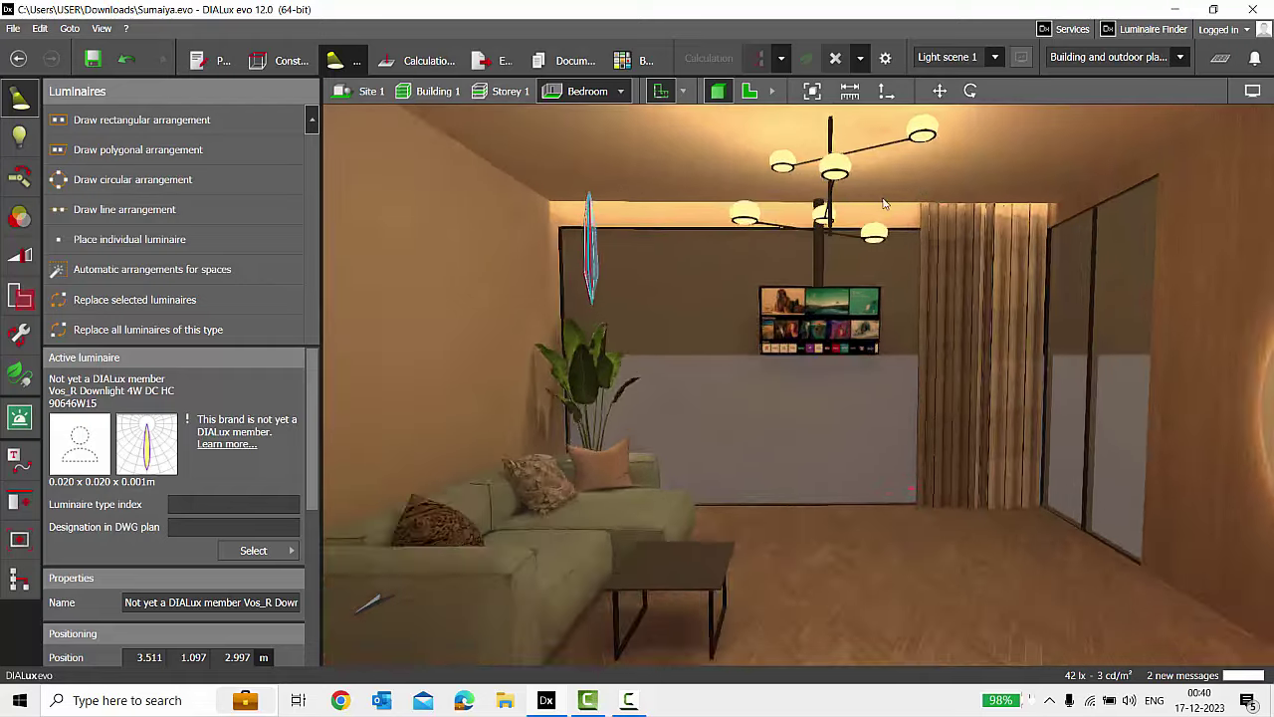
pyautogui.scroll(-2, 844, 295)
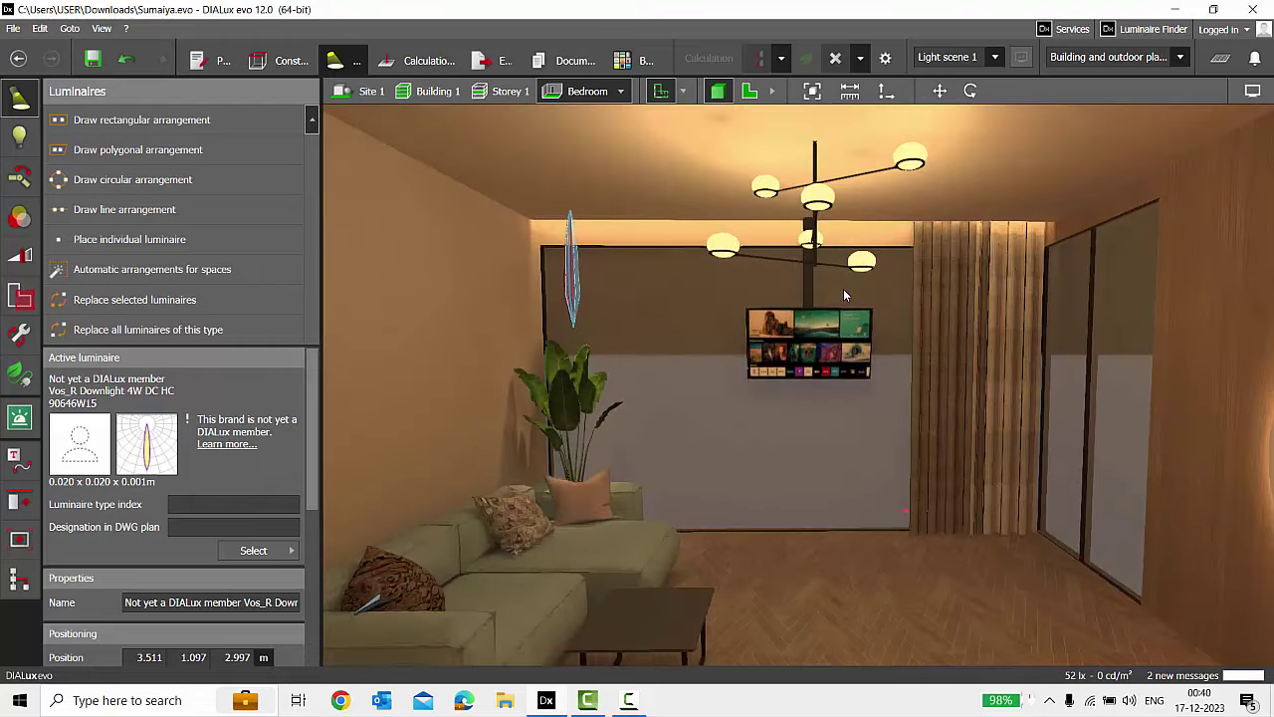
# Examine the light and shadows around the ceiling-mounted TV and its wall from close up.
pyautogui.scroll(3, 846, 299)
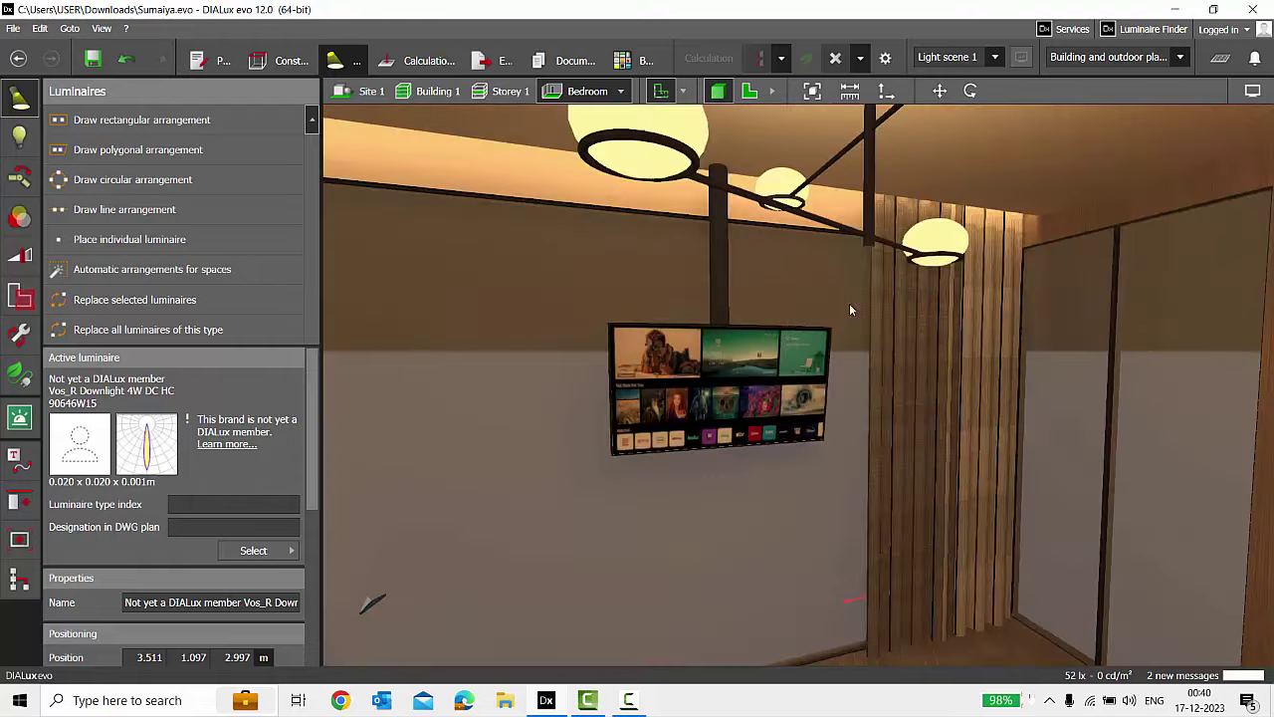
pyautogui.moveTo(849, 309); pyautogui.dragTo(825, 348, button='right')
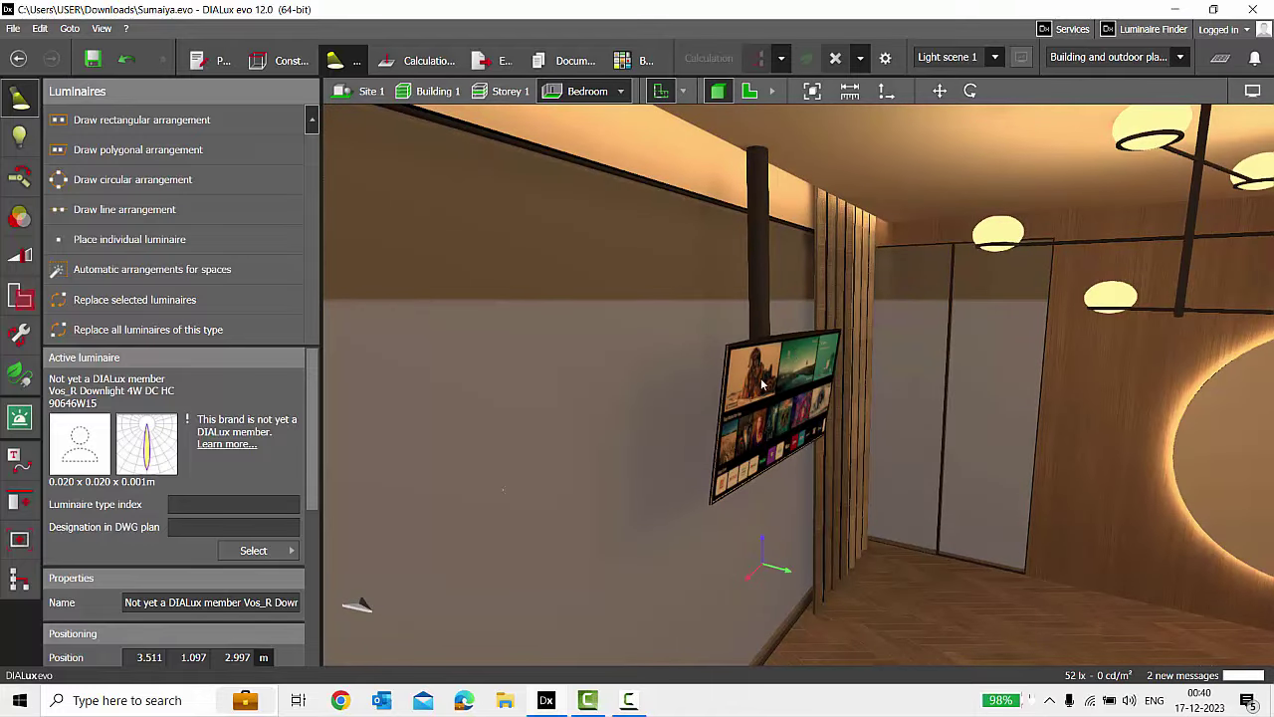
pyautogui.moveTo(769, 171); pyautogui.dragTo(714, 206, button='right')
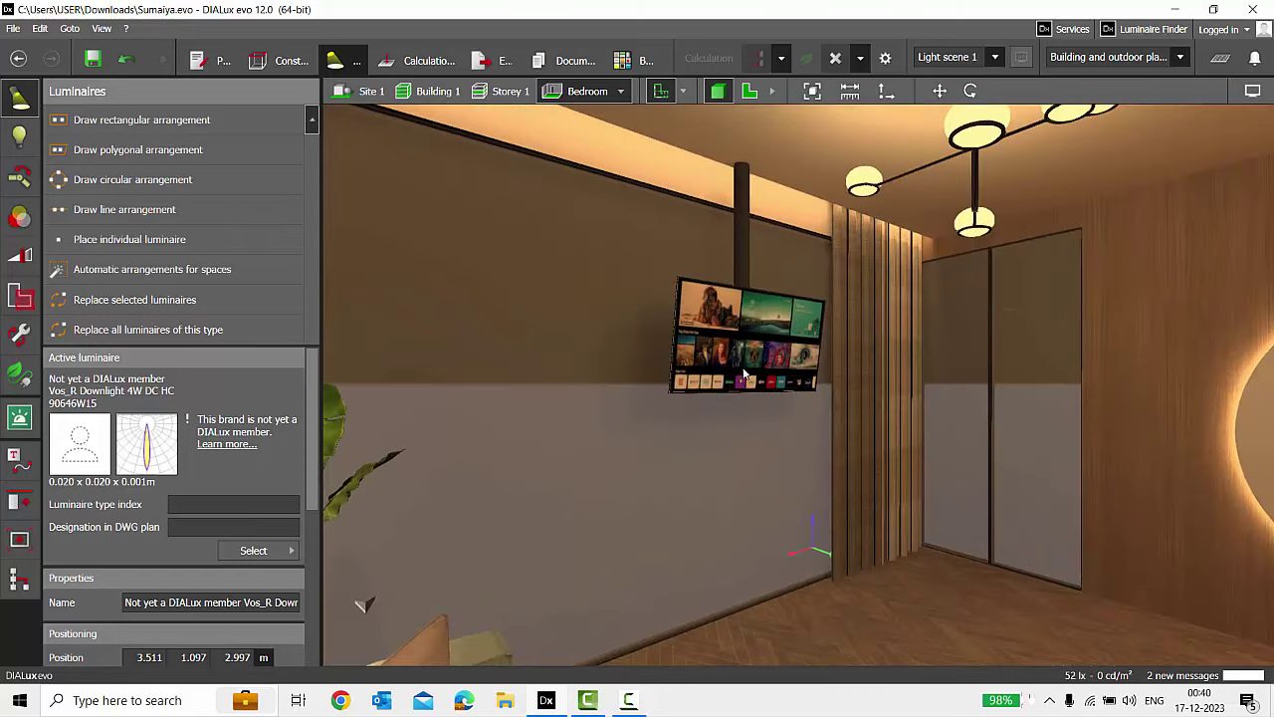
pyautogui.moveTo(783, 350); pyautogui.dragTo(686, 439, button='right')
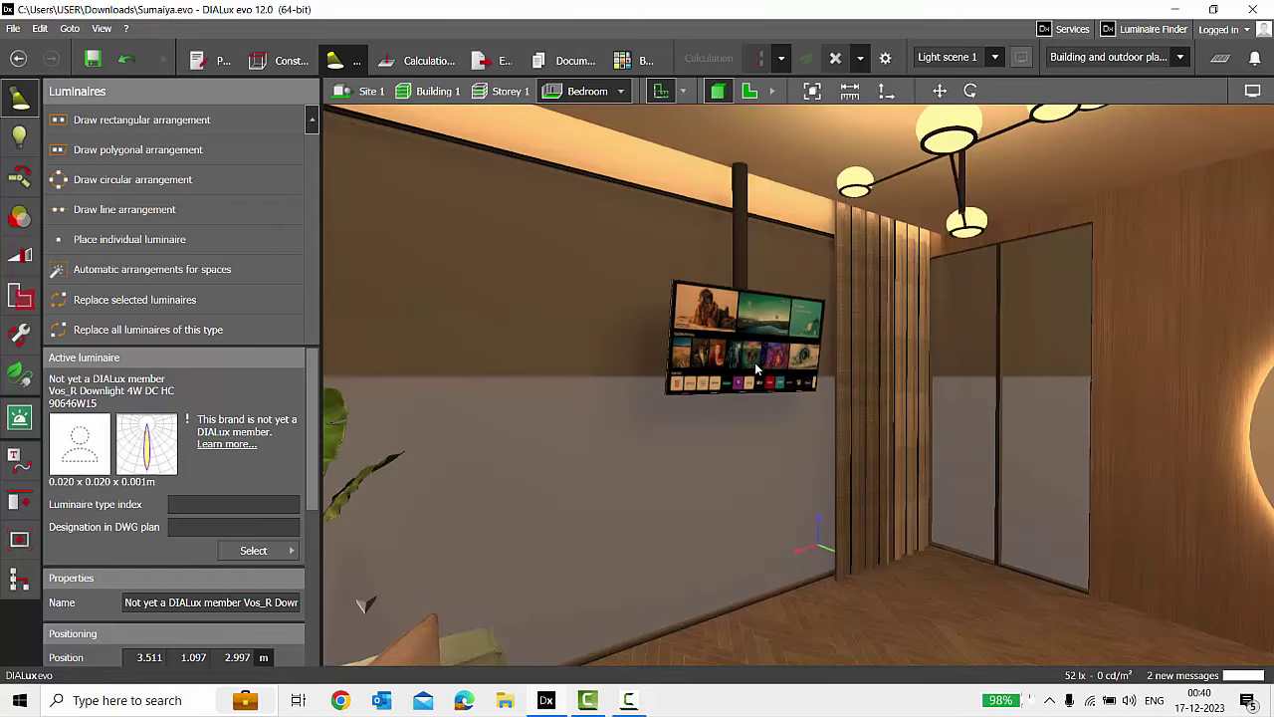
pyautogui.moveTo(803, 418); pyautogui.dragTo(607, 409, button='right')
# Select the Coco Chandelier in front of the TV wall to show its luminaire data.
pyautogui.scroll(-5, 608, 409)
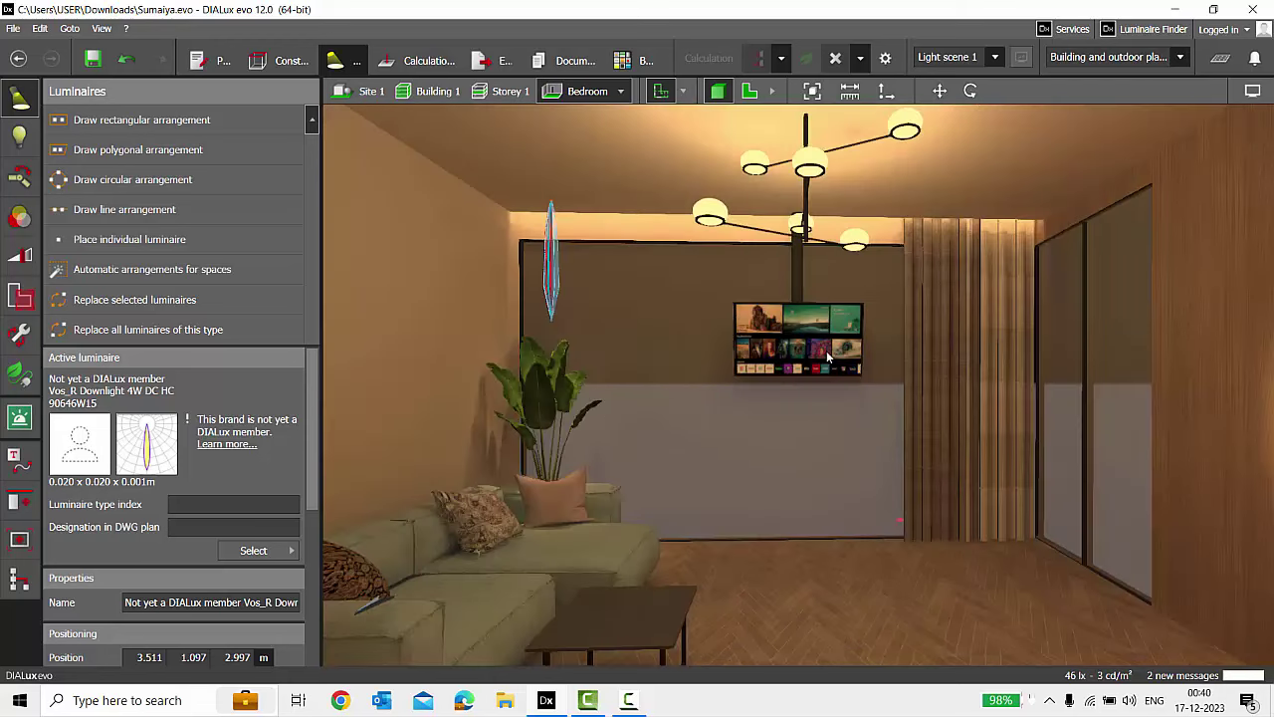
pyautogui.scroll(-3, 760, 258)
pyautogui.scroll(3, 818, 212)
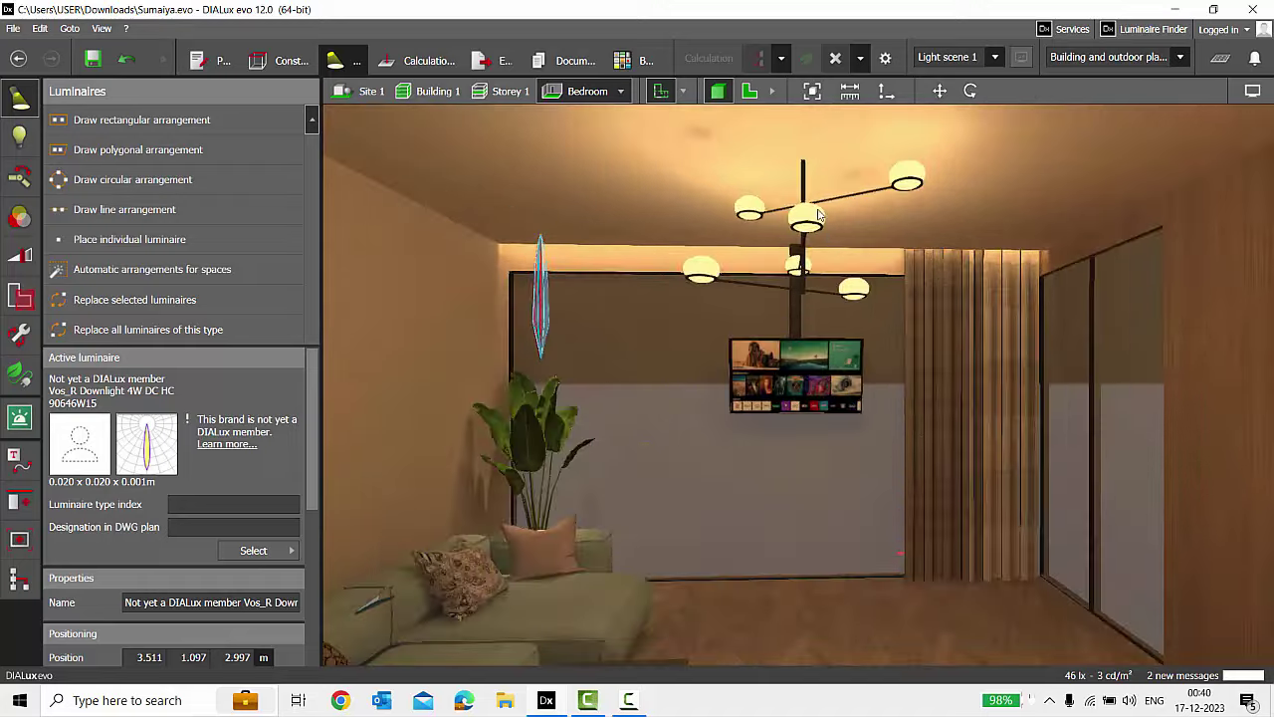
pyautogui.moveTo(845, 239); pyautogui.dragTo(854, 240, button='right')
pyautogui.click(853, 240)
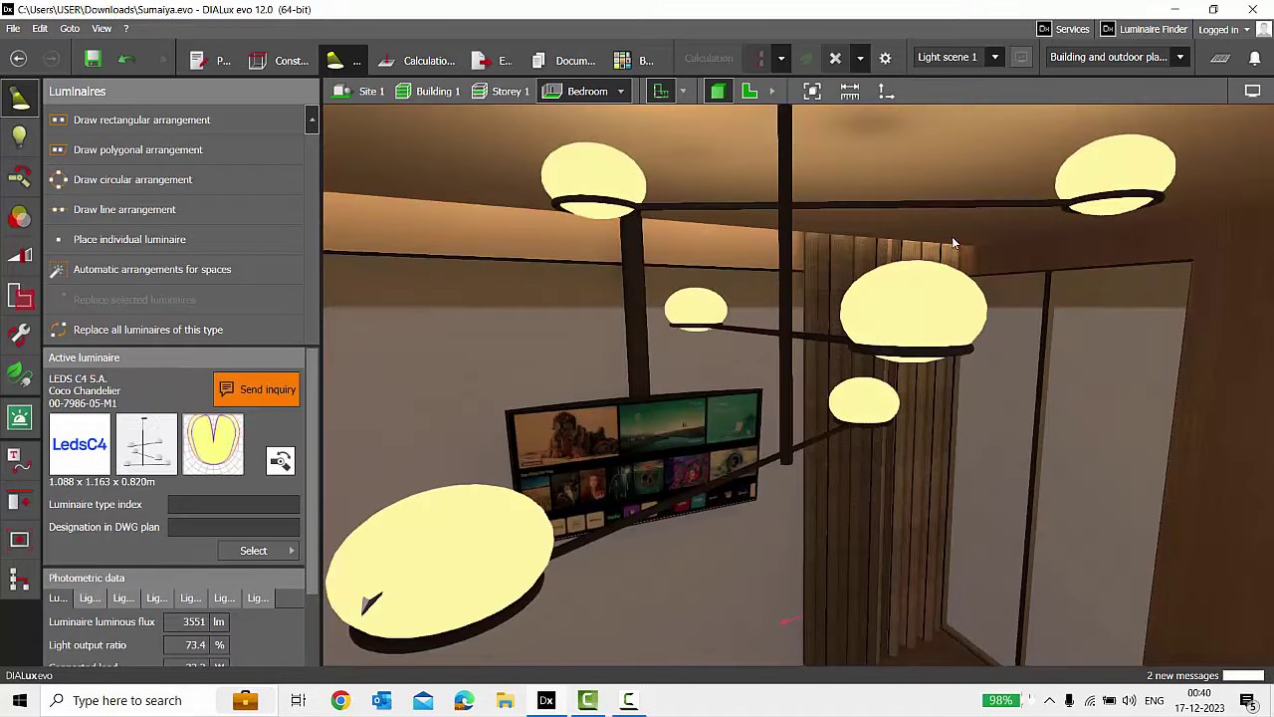
# Examine the chandelier's globes and the light and shadows they cast on the ceiling.
pyautogui.scroll(-3, 919, 262)
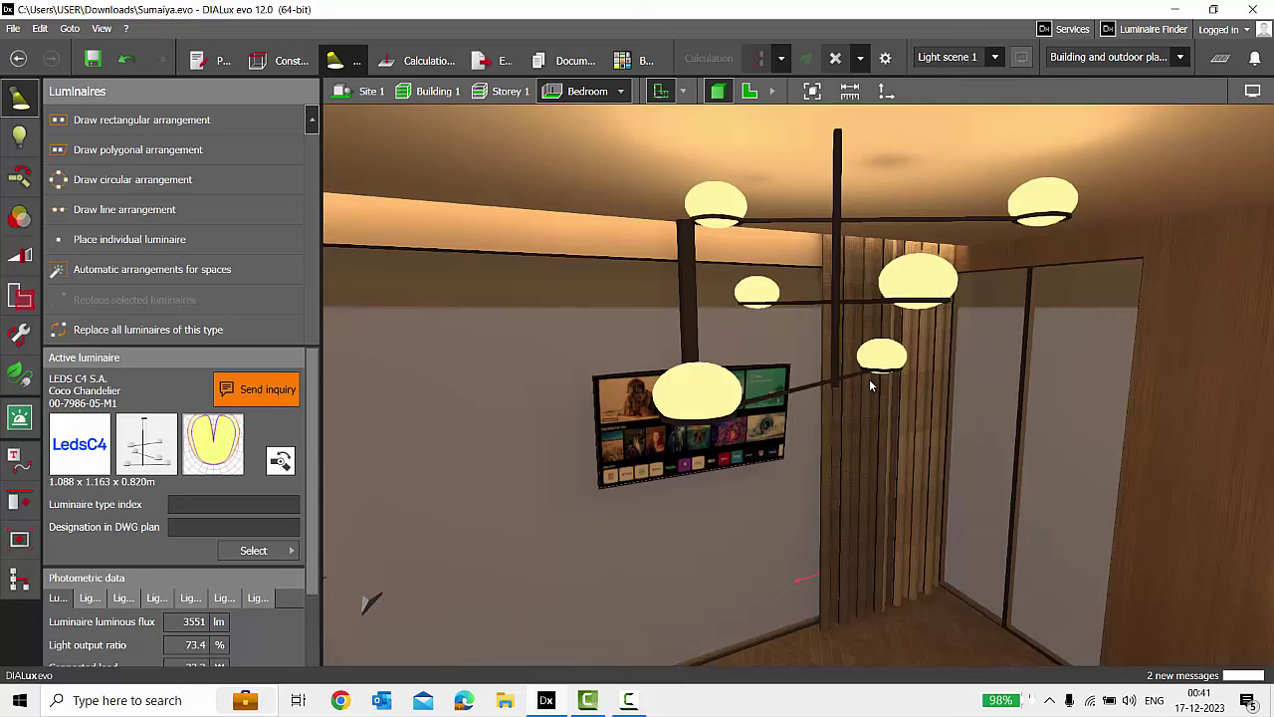
pyautogui.moveTo(869, 378); pyautogui.dragTo(715, 248, button='right')
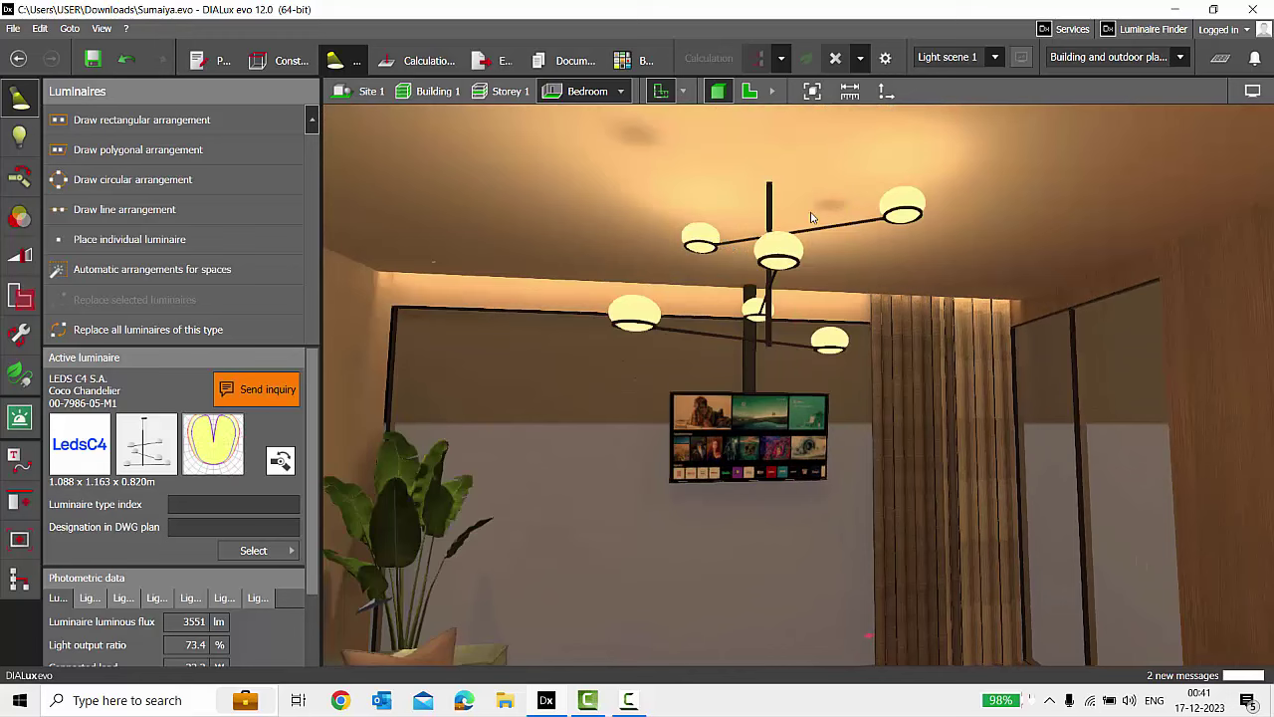
pyautogui.scroll(1, 724, 245)
pyautogui.moveTo(706, 216); pyautogui.dragTo(759, 250, button='right')
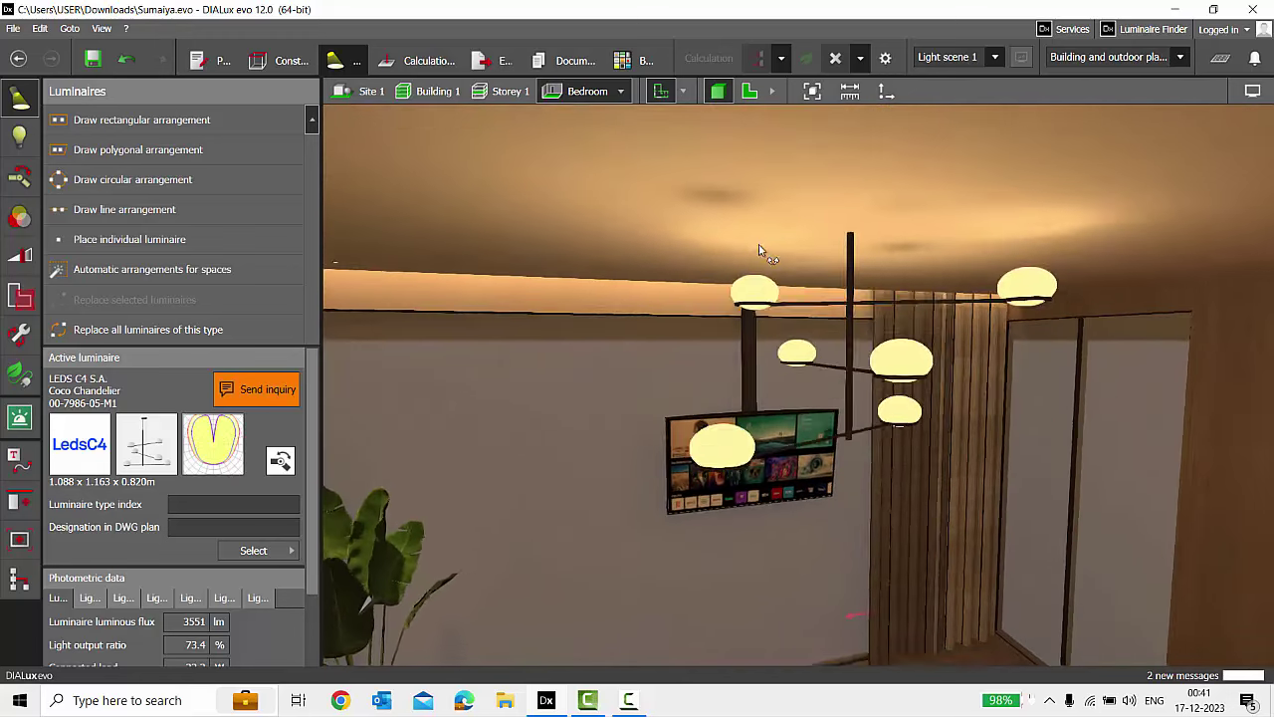
pyautogui.scroll(3, 737, 268)
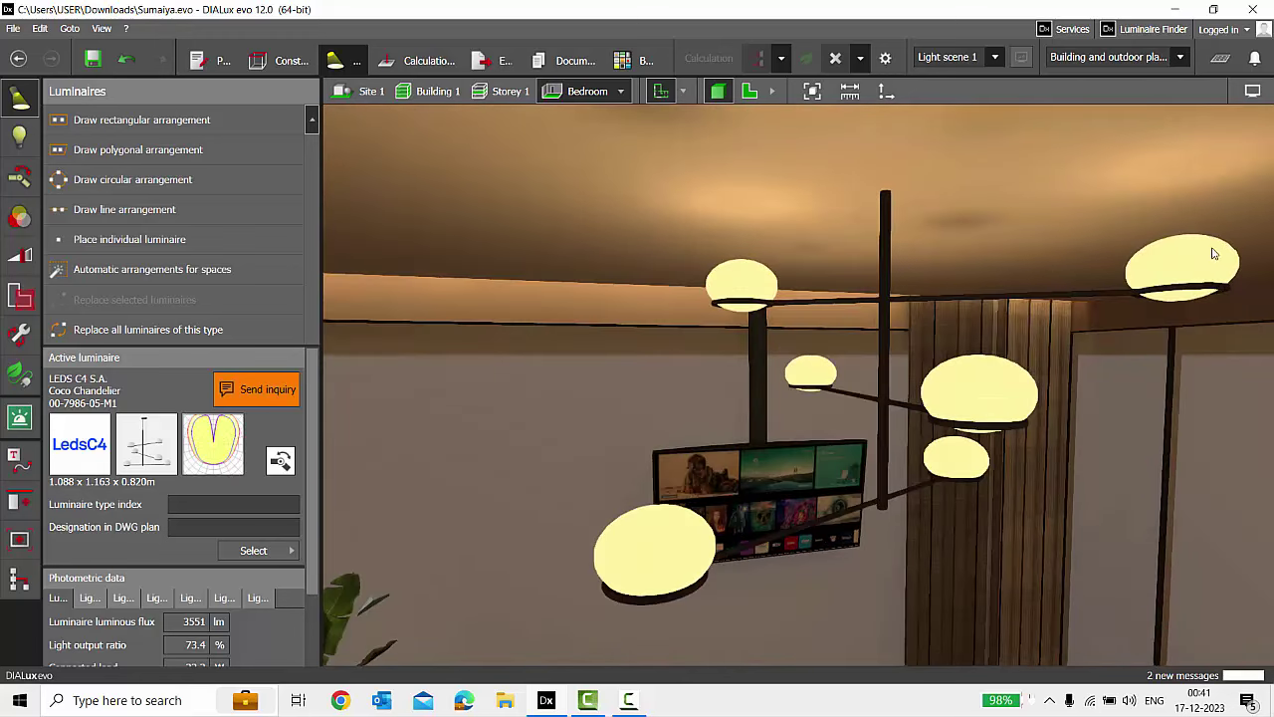
pyautogui.moveTo(1181, 256); pyautogui.dragTo(895, 338, button='right')
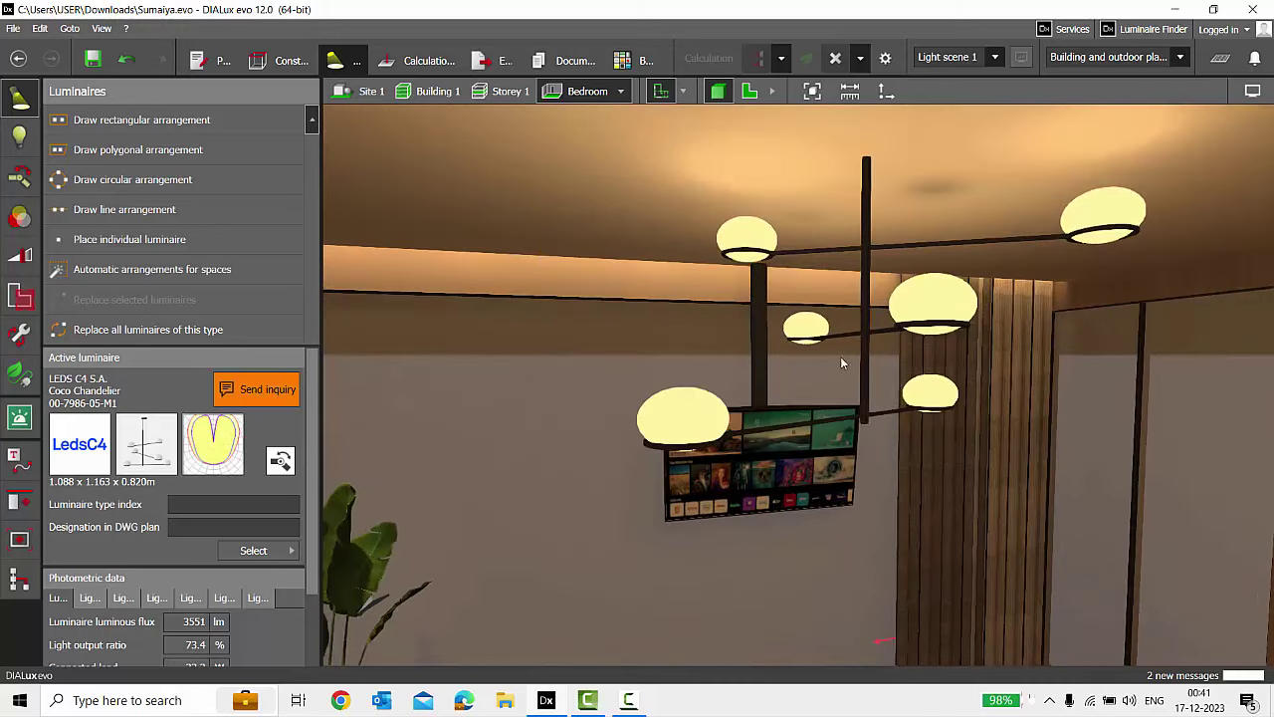
pyautogui.scroll(-1, 940, 367)
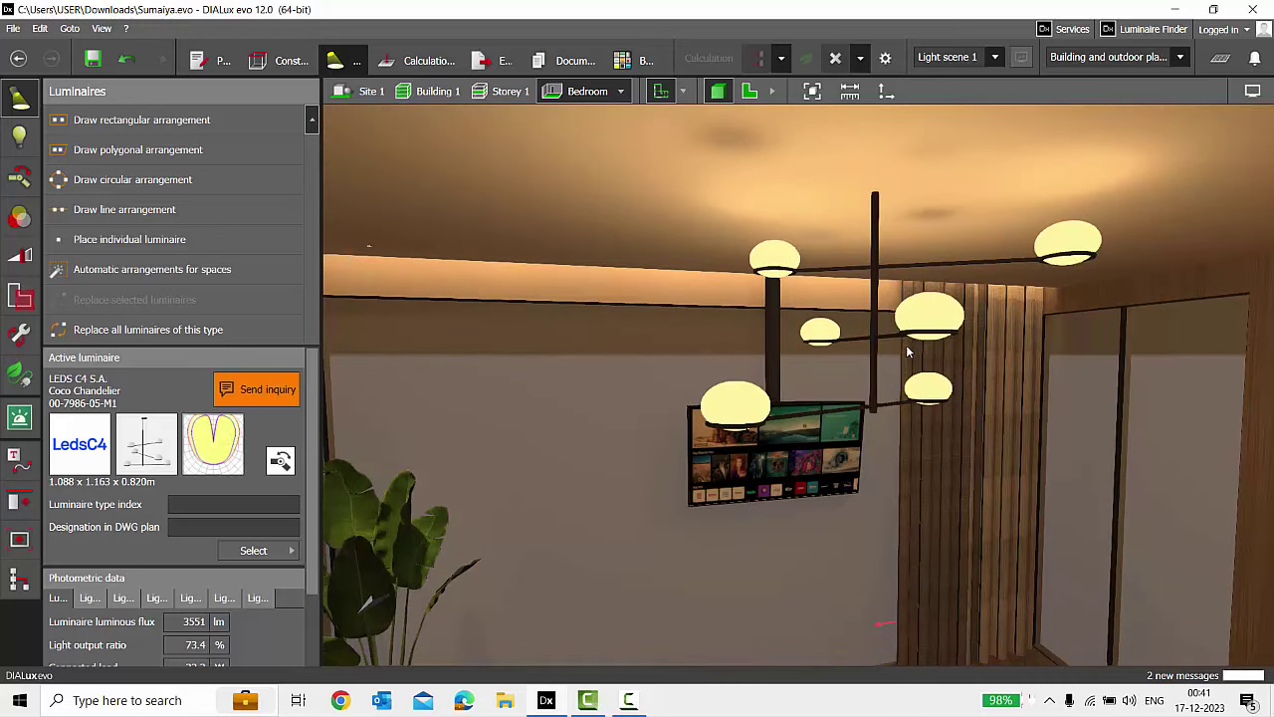
# Open the light scene settings and inspect the chandelier's individual dimming values in Luminaire group 6.
pyautogui.click(19, 256)
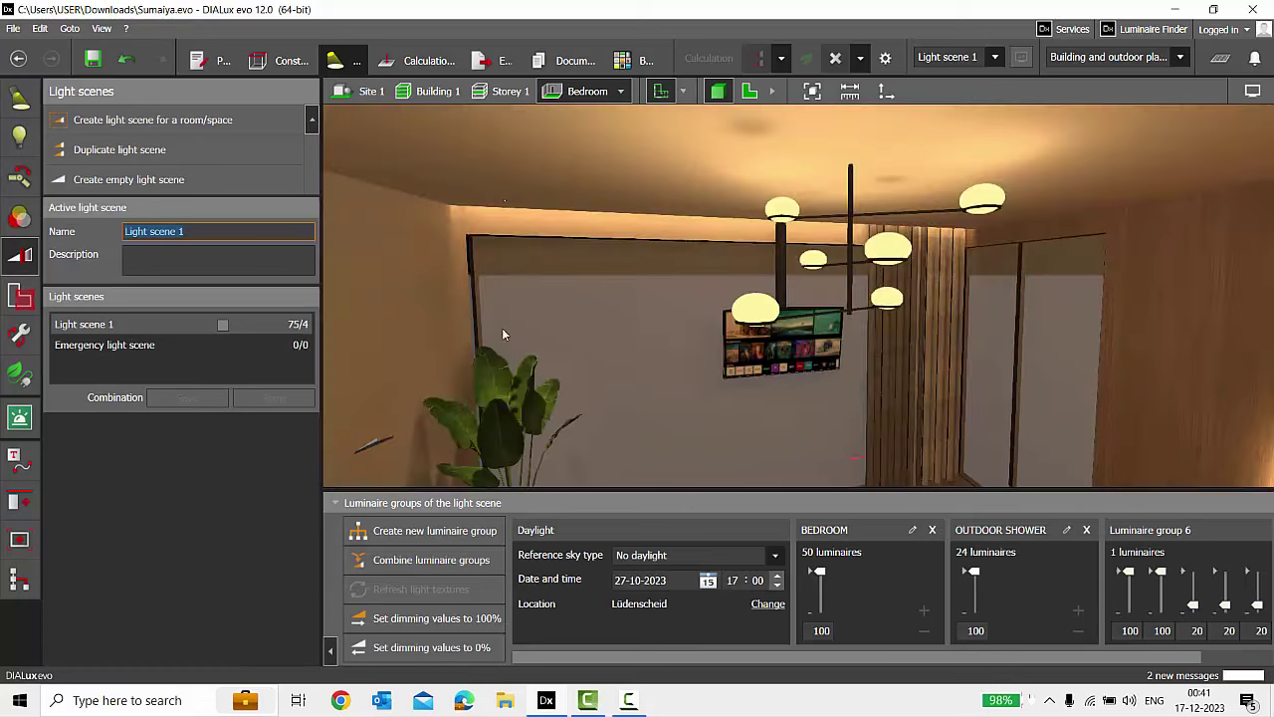
pyautogui.click(1149, 606)
pyautogui.click(1172, 595)
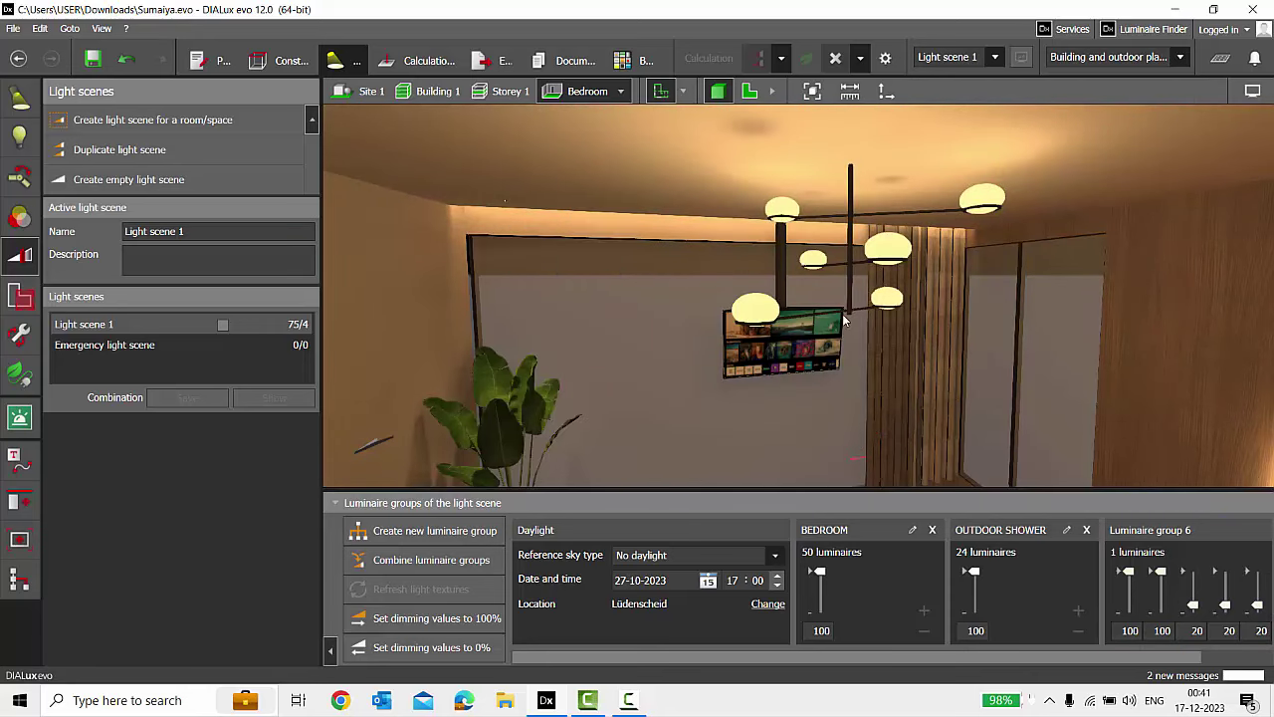
pyautogui.click(1130, 630)
pyautogui.click(1197, 630)
# Return to the luminaire settings and examine the dimmed chandelier's effect on the ceiling and the lounge area.
pyautogui.click(12, 88)
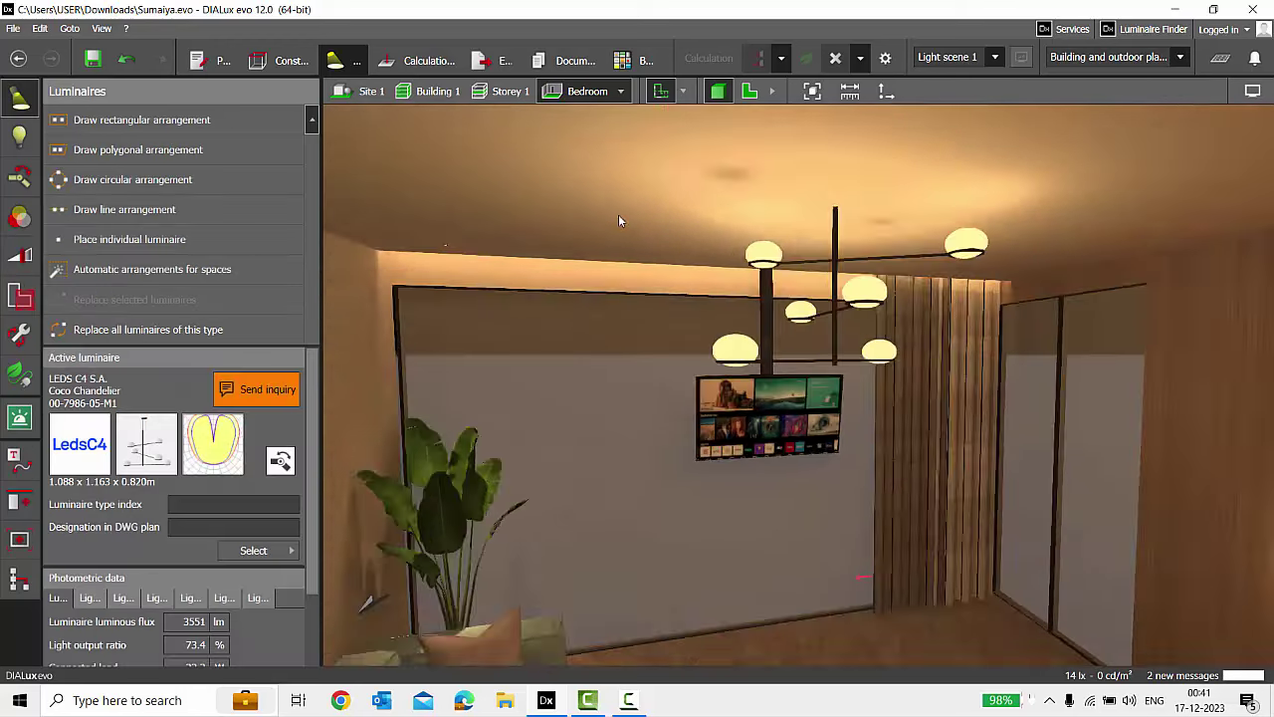
pyautogui.moveTo(618, 214); pyautogui.dragTo(729, 275, button='right')
pyautogui.scroll(2, 750, 392)
pyautogui.scroll(-1, 771, 360)
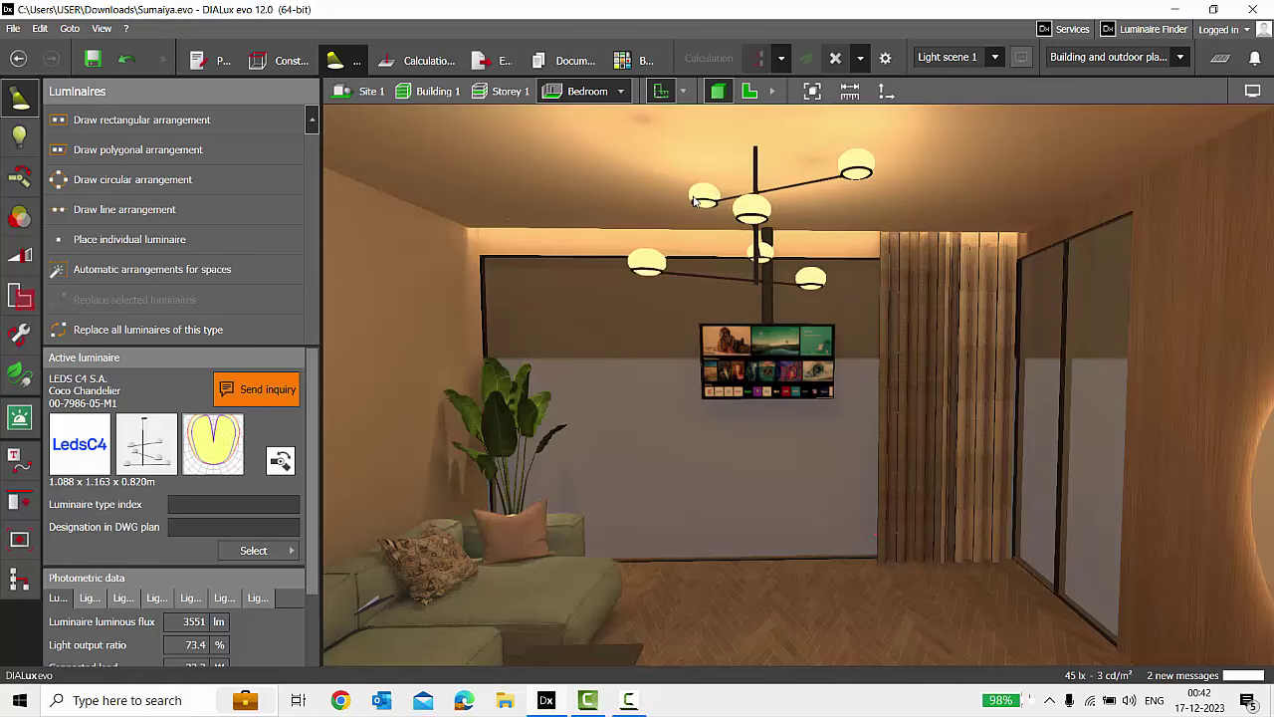
pyautogui.scroll(-2, 915, 223)
pyautogui.scroll(1, 797, 169)
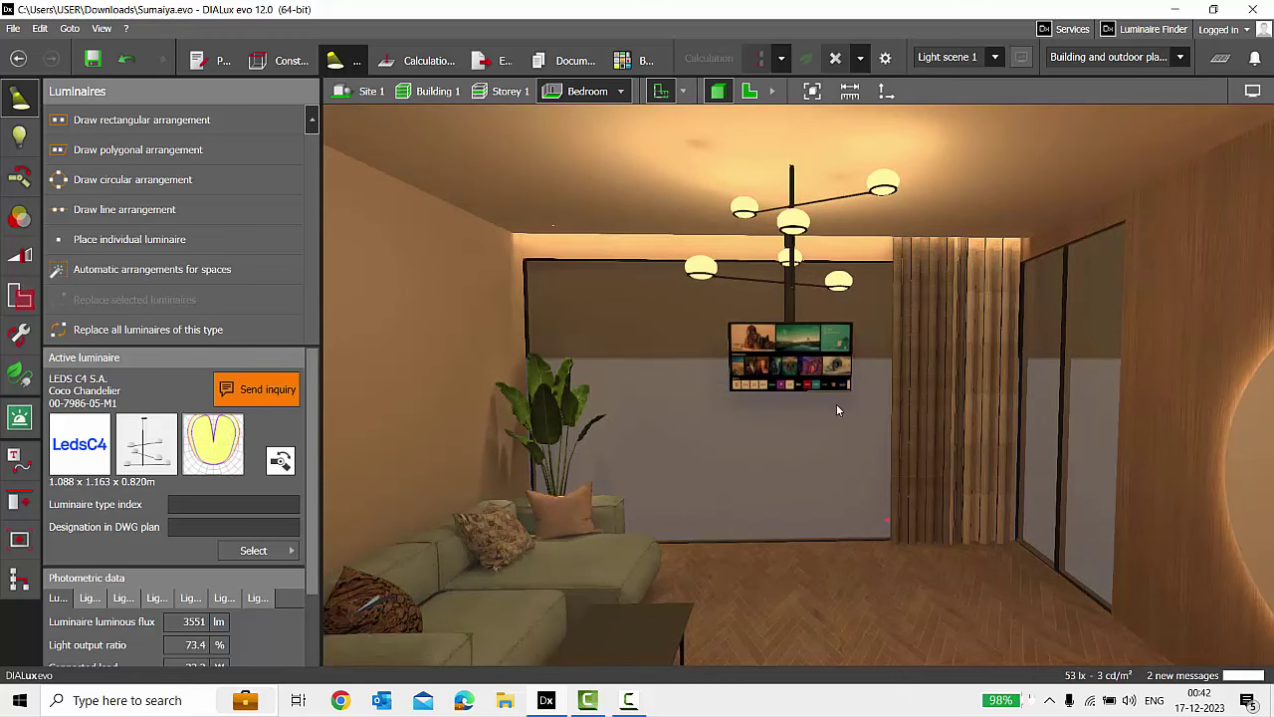
# Select the VL Ring Crown Wall 1 lamp above the bedside table to show its luminaire data.
pyautogui.scroll(-3, 836, 398)
pyautogui.moveTo(844, 361); pyautogui.dragTo(827, 368, button='right')
pyautogui.moveTo(834, 336); pyautogui.dragTo(954, 442)
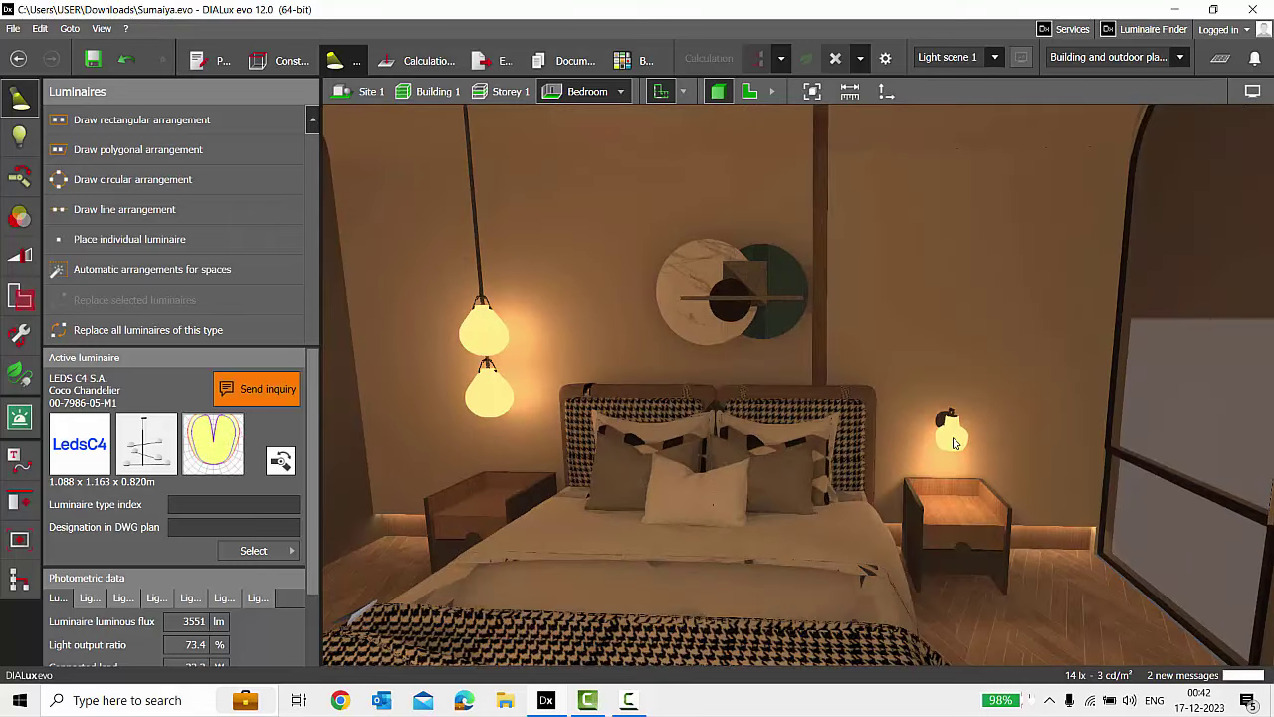
pyautogui.click(954, 442)
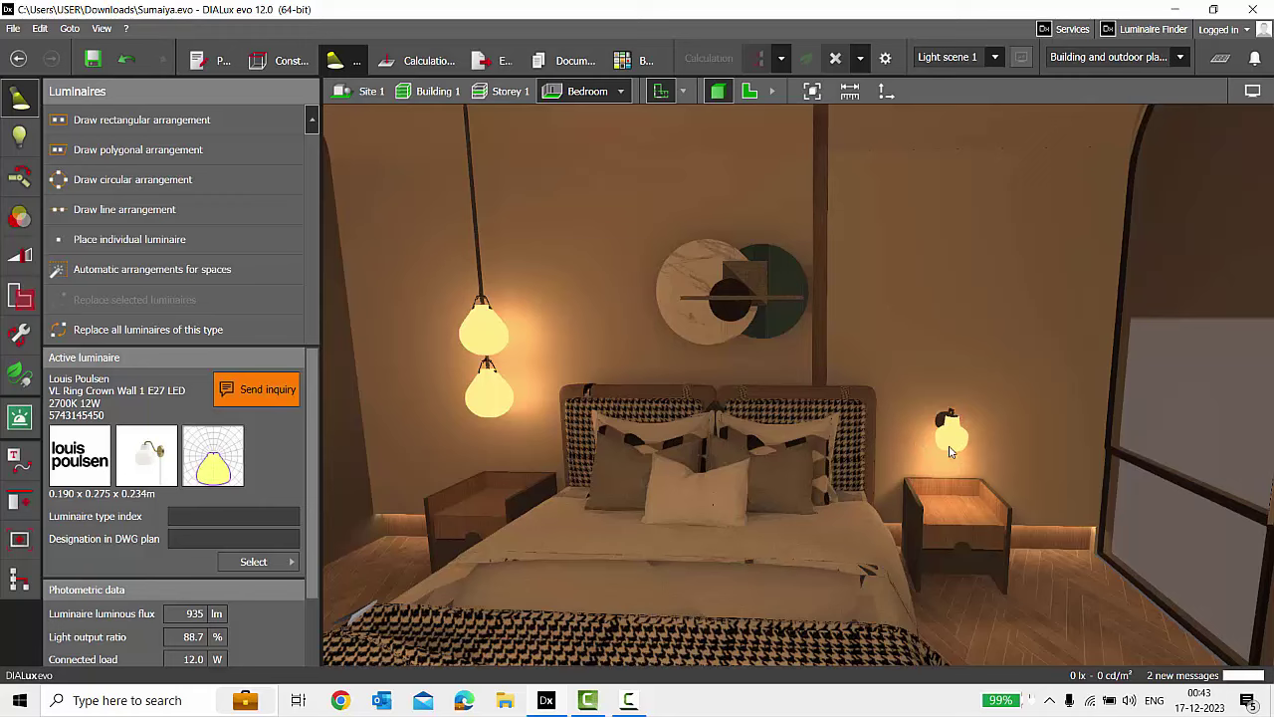
# Select the Moser Ø250 pendant above the other bedside table to show its luminaire data.
pyautogui.scroll(-2, 1060, 421)
pyautogui.scroll(2, 612, 405)
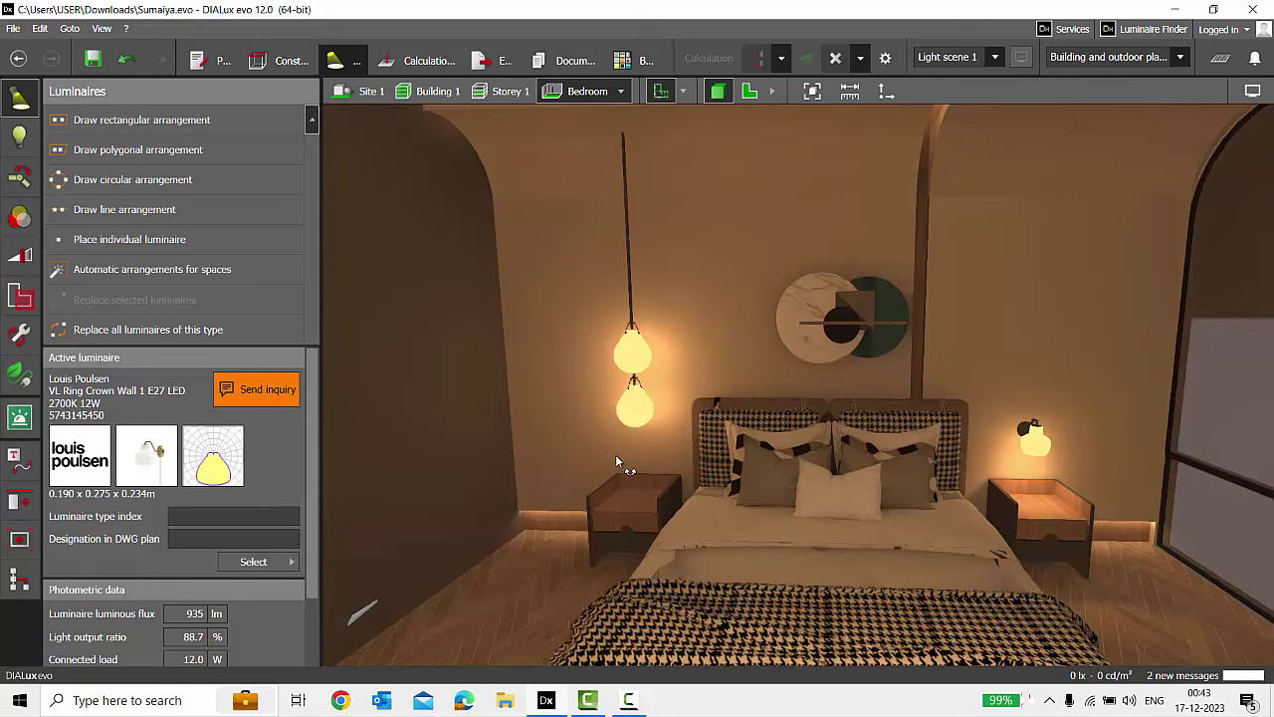
pyautogui.moveTo(615, 454); pyautogui.dragTo(621, 452, button='right')
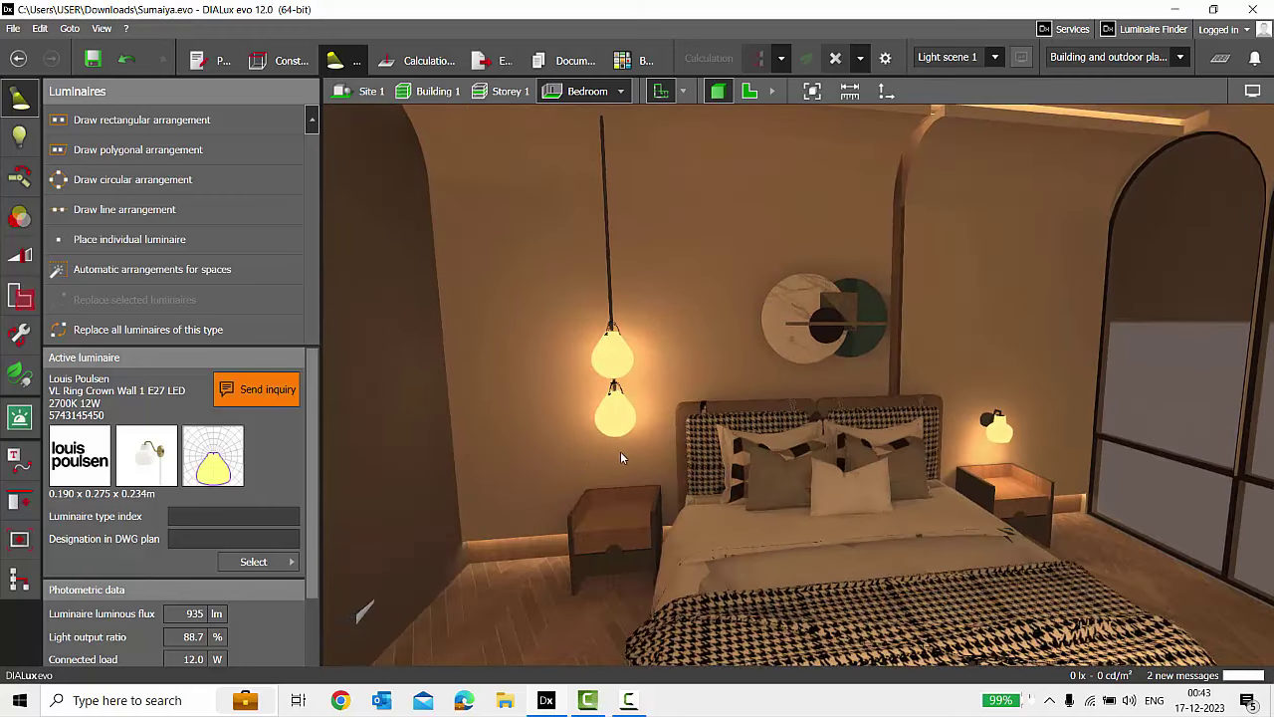
pyautogui.click(627, 357)
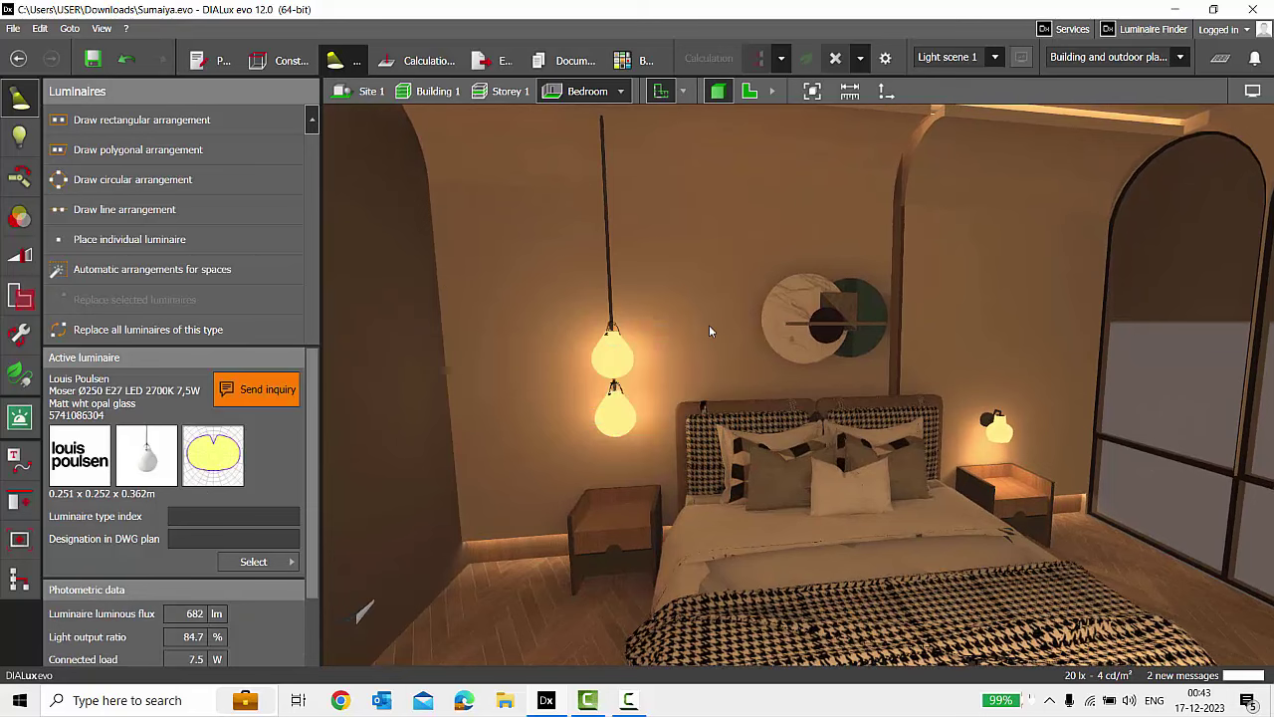
# Select the CF Strip 880464 6.4W along the low wood panel behind the bed and show its light distribution.
pyautogui.scroll(-2, 710, 326)
pyautogui.moveTo(757, 384)
pyautogui.mouseDown(button='right')
pyautogui.moveTo(734, 384)
pyautogui.moveTo(757, 381)
pyautogui.mouseUp(button='right')
pyautogui.scroll(1, 864, 373)
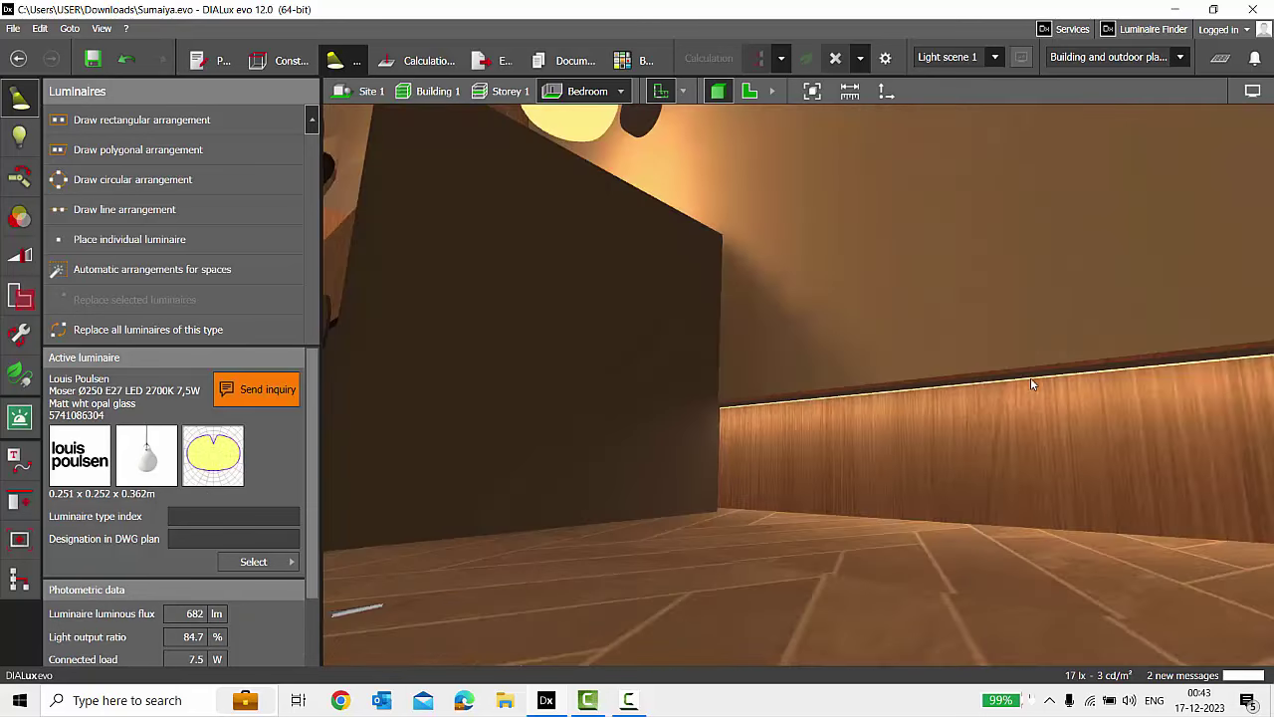
pyautogui.click(1031, 377)
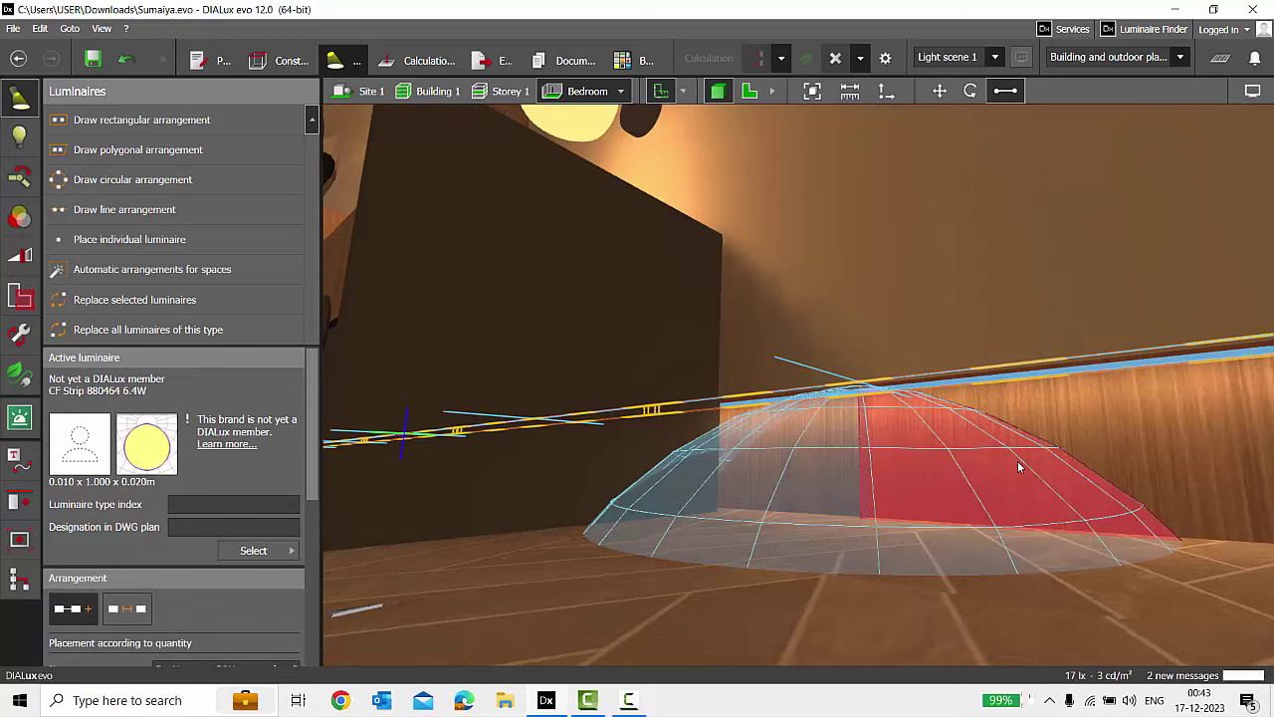
# Clear the strip selection and examine the low wood panel beside the bedside table and the ceiling cove above the bed.
pyautogui.click(1018, 461)
pyautogui.scroll(-2, 1018, 461)
pyautogui.moveTo(948, 440)
pyautogui.mouseDown(button='right')
pyautogui.moveTo(959, 469)
pyautogui.moveTo(961, 458)
pyautogui.mouseUp(button='right')
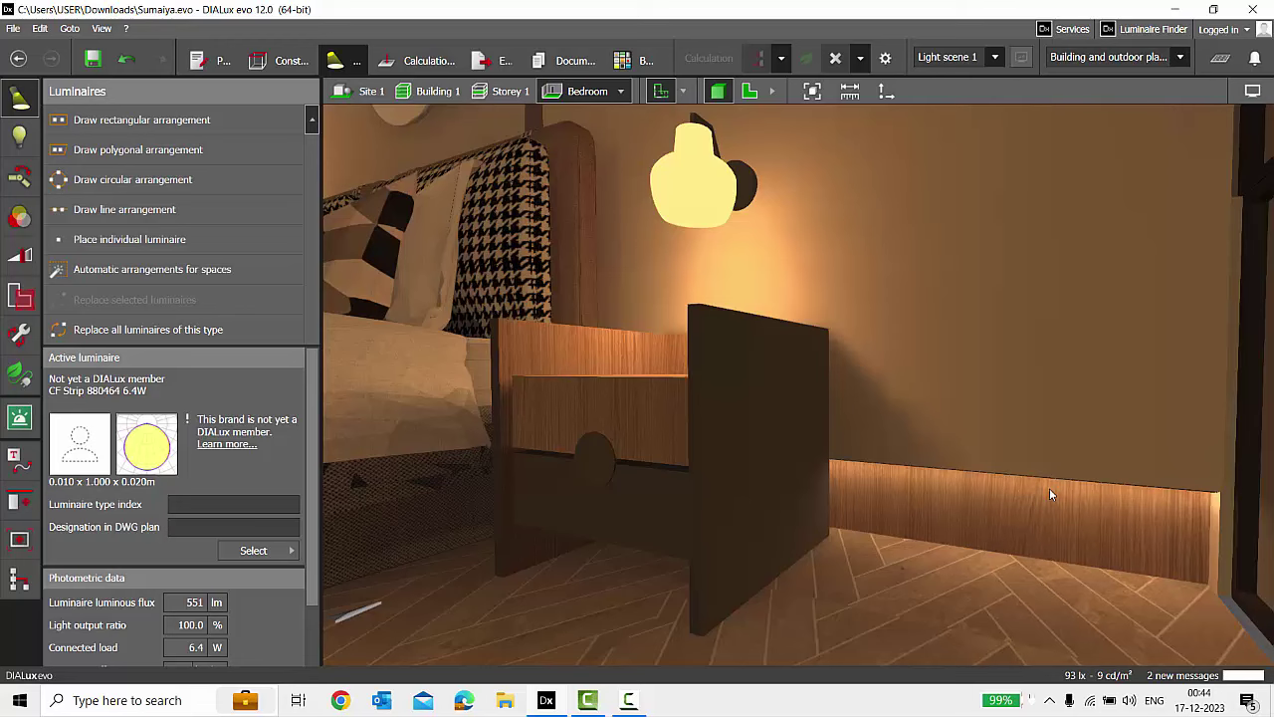
pyautogui.scroll(-3, 1049, 488)
pyautogui.moveTo(1138, 504); pyautogui.dragTo(975, 315, button='right')
pyautogui.moveTo(1012, 320); pyautogui.dragTo(743, 231)
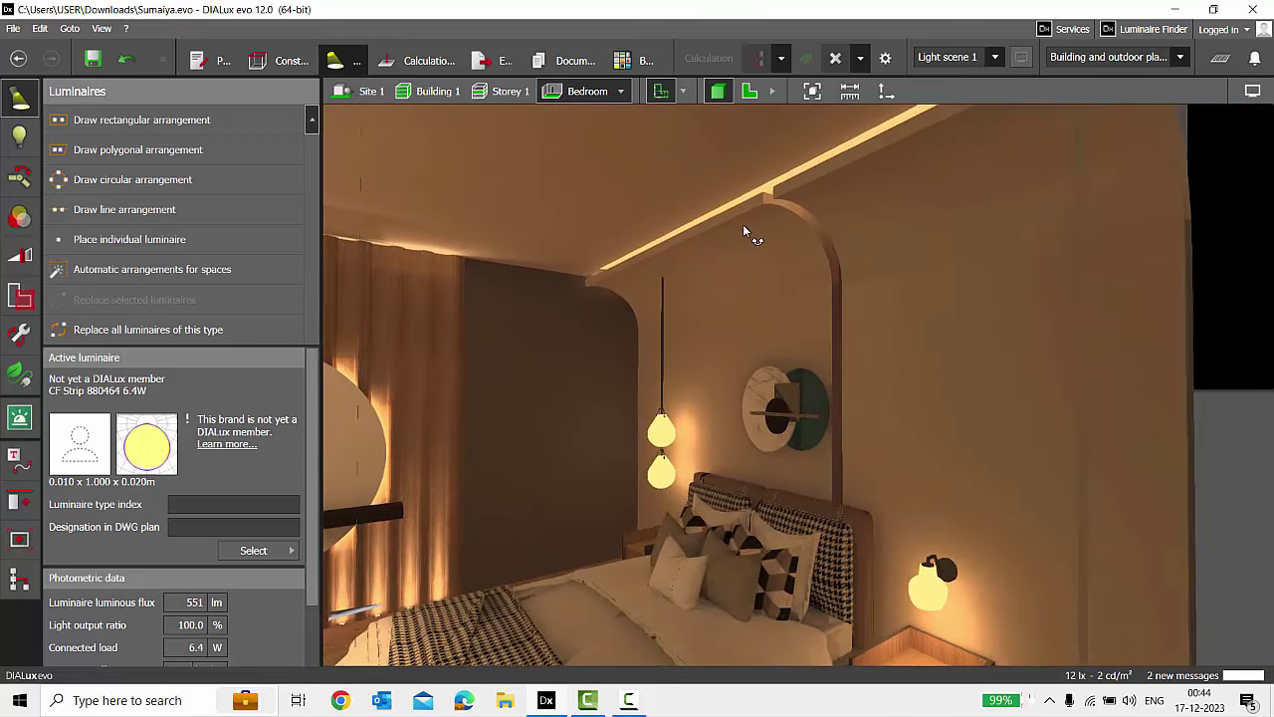
# Select the flat ceiling and the curved ceiling panel above the bed to show their ceiling data, and return to the luminaire settings.
pyautogui.doubleClick(613, 168)
pyautogui.scroll(3, 721, 214)
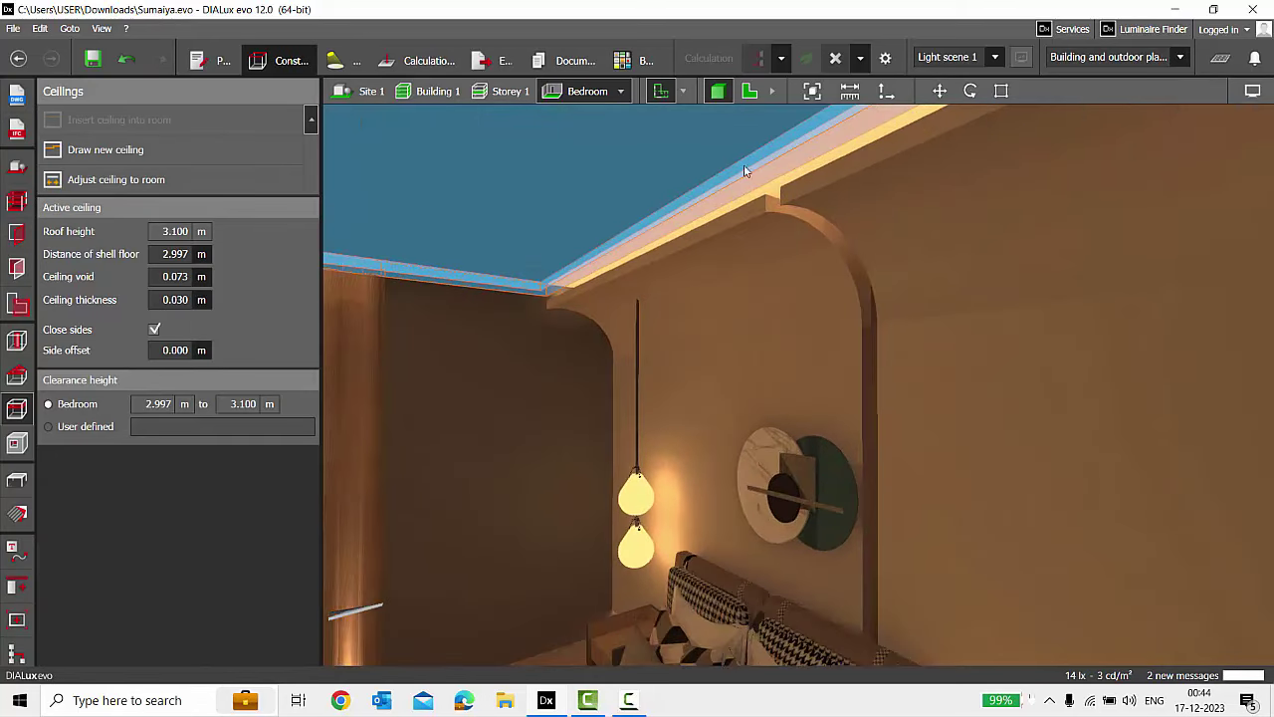
pyautogui.click(713, 273)
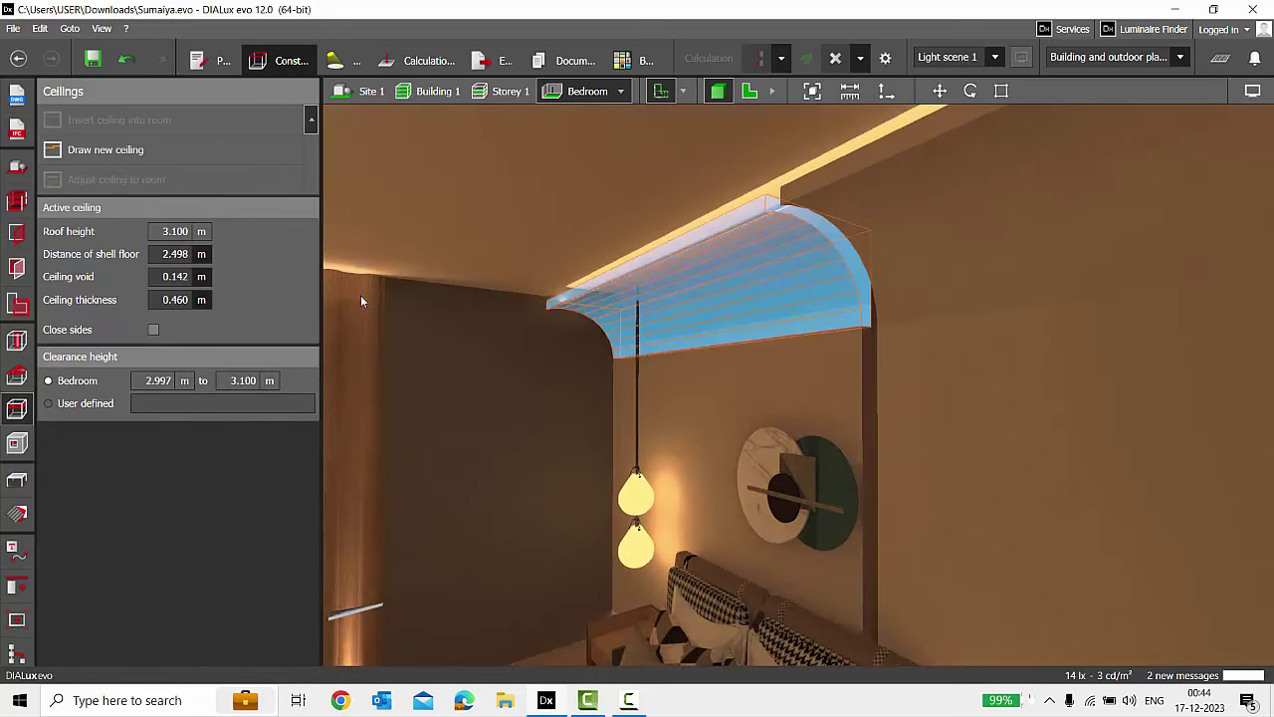
pyautogui.click(341, 59)
pyautogui.doubleClick(737, 237)
pyautogui.click(737, 237)
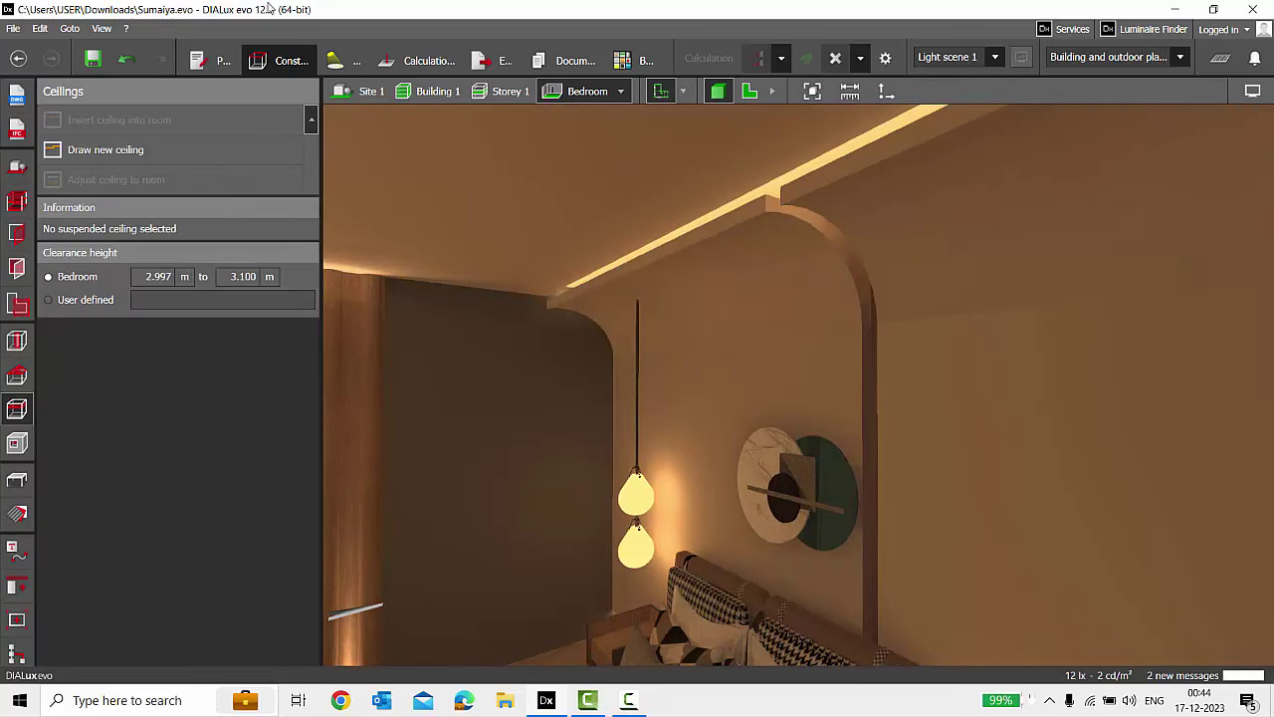
# Examine the overall lighting of the bed wall, including the ceiling cove, the bedside lamps and the low wood panel.
pyautogui.scroll(-3, 842, 272)
pyautogui.moveTo(801, 287); pyautogui.dragTo(1015, 452, button='right')
pyautogui.moveTo(1015, 453); pyautogui.dragTo(1045, 451)
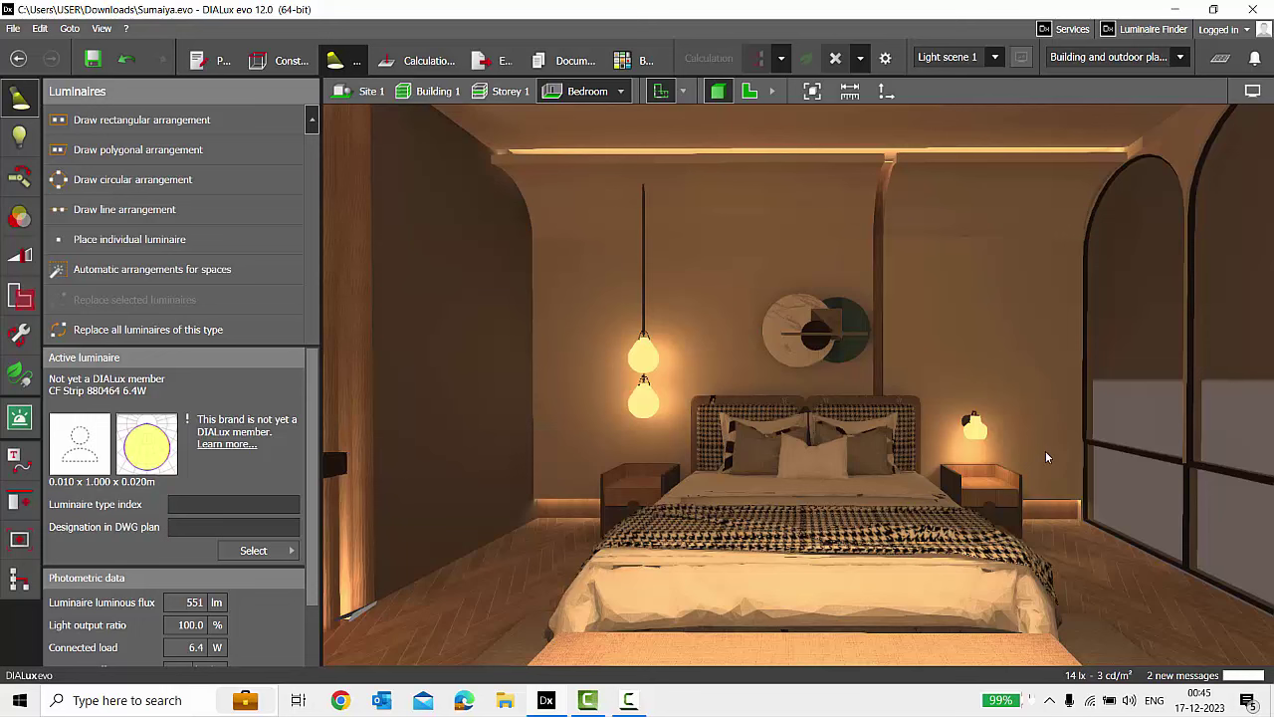
pyautogui.click(661, 157)
pyautogui.click(552, 498)
pyautogui.moveTo(858, 437); pyautogui.dragTo(813, 435, button='right')
pyautogui.scroll(-3, 813, 529)
pyautogui.scroll(1, 748, 519)
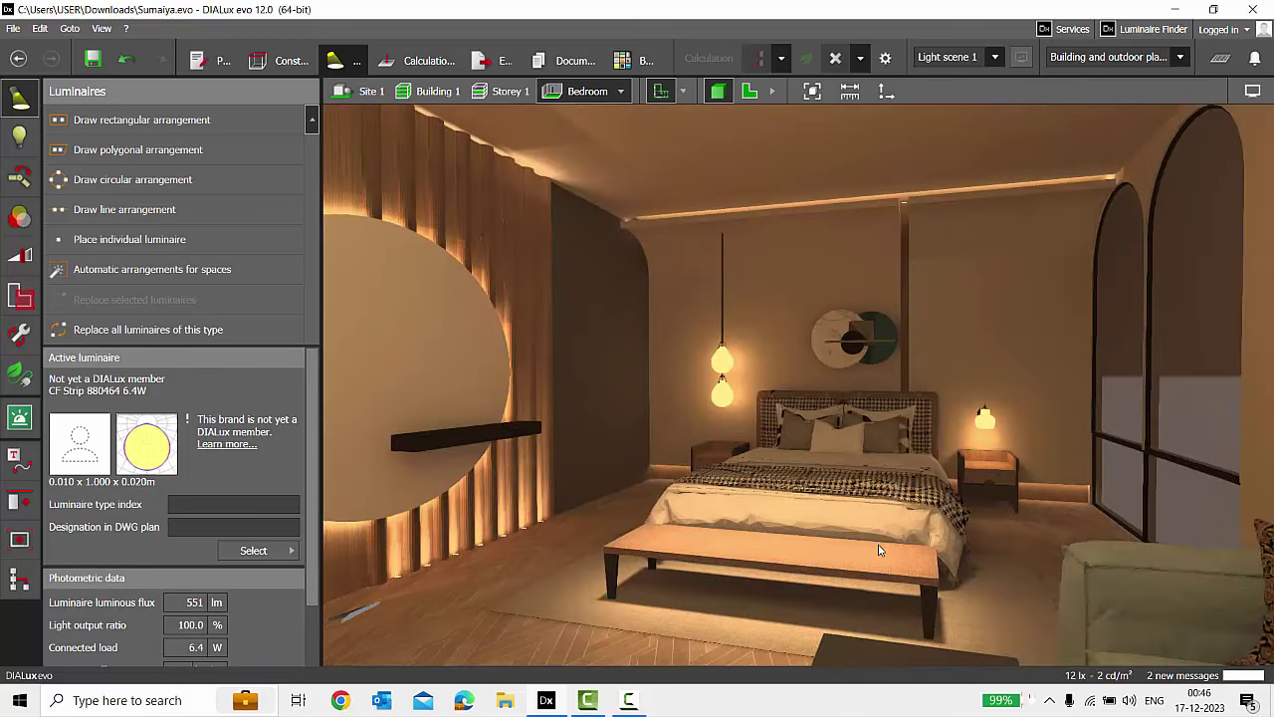
pyautogui.scroll(-1, 738, 548)
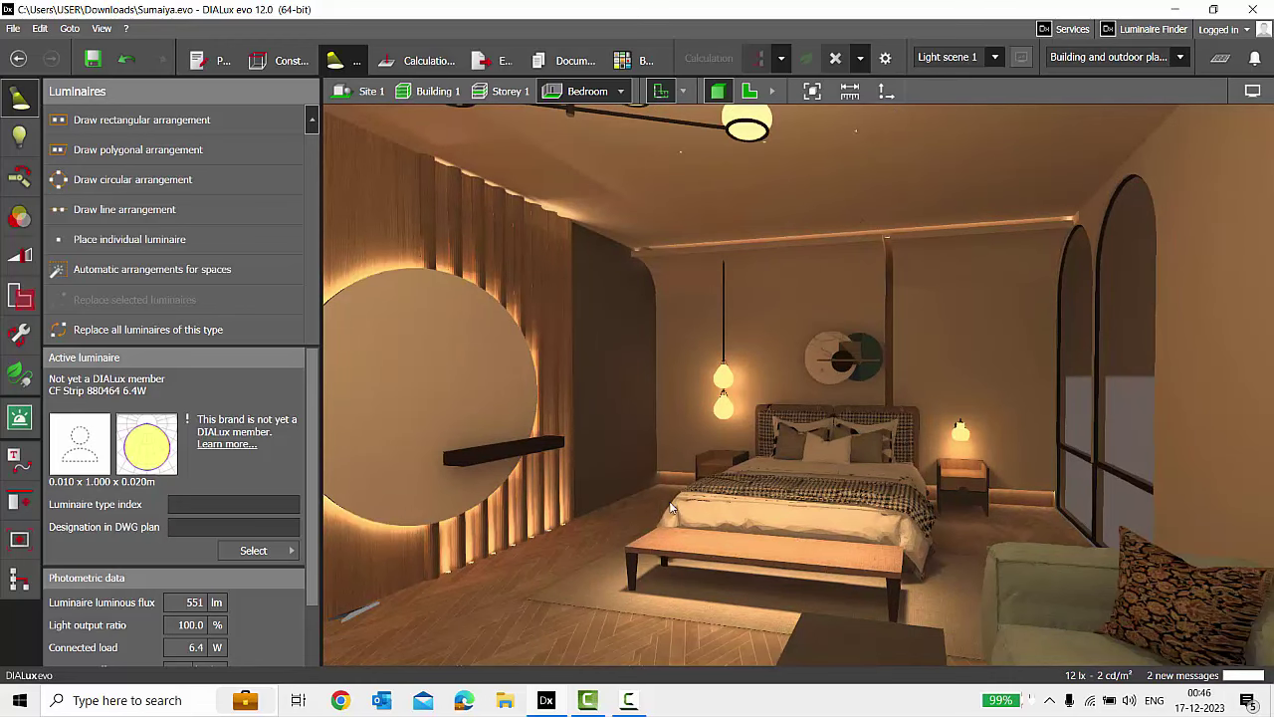
# Select the row of three Vos_R Downlight 4W DC HC 90646W15 ceiling downlights to show their light distribution.
pyautogui.moveTo(787, 571); pyautogui.dragTo(901, 175)
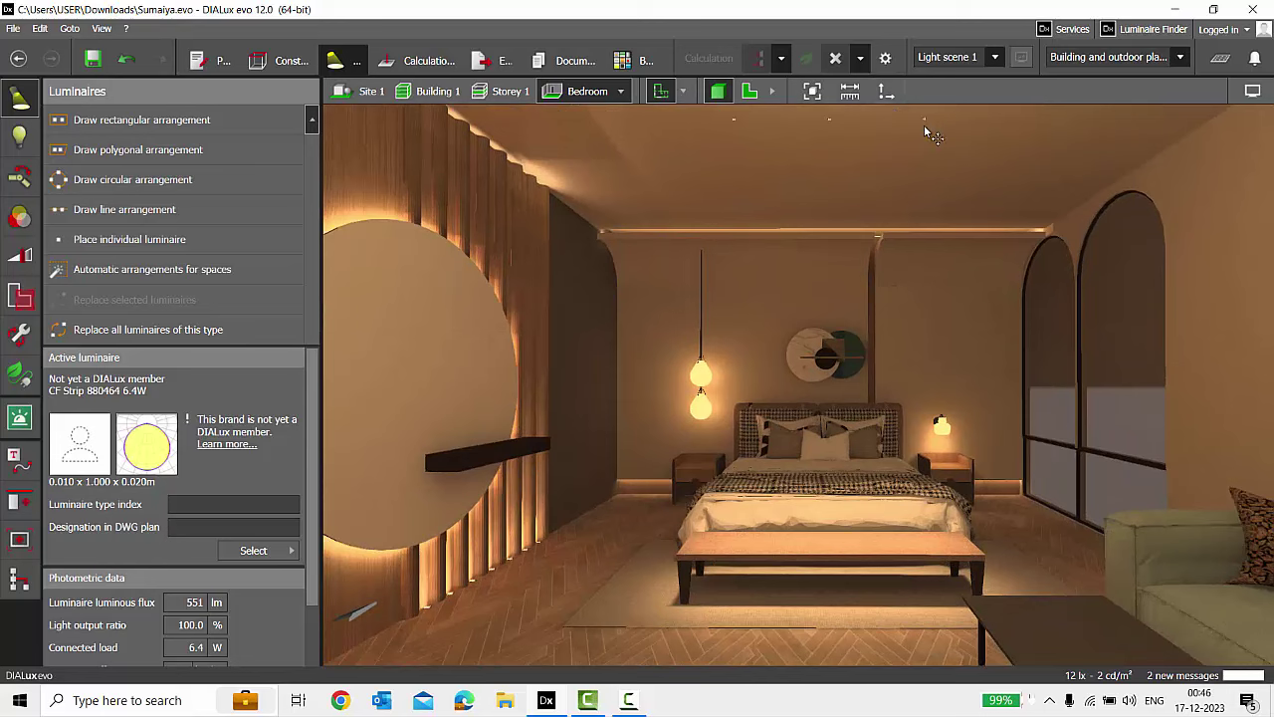
pyautogui.click(924, 126)
pyautogui.scroll(-2, 805, 320)
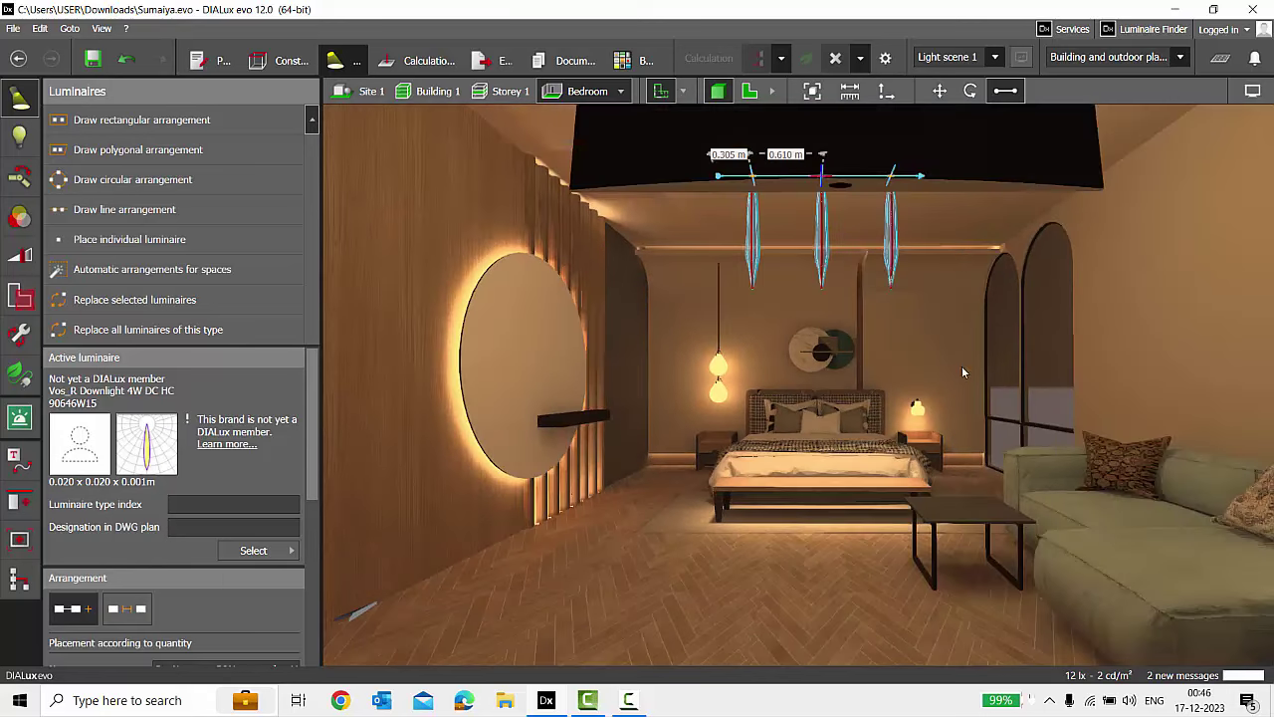
pyautogui.moveTo(962, 366); pyautogui.dragTo(1267, 392, button='right')
pyautogui.moveTo(1160, 393); pyautogui.dragTo(1246, 147, button='right')
pyautogui.click(1243, 114)
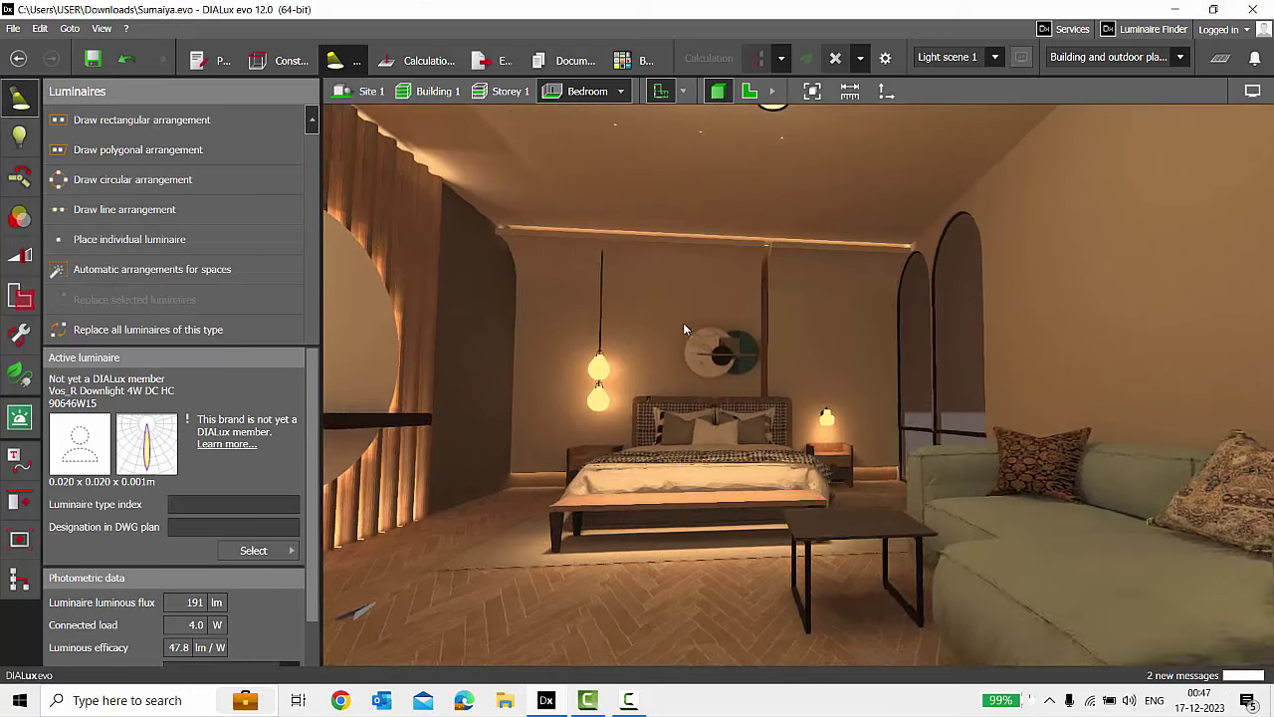
# Examine the downlights' effect on the bench and rug together with the cove and bedside lighting around the bed.
pyautogui.click(700, 134)
pyautogui.moveTo(812, 418); pyautogui.dragTo(788, 537, button='right')
pyautogui.click(733, 531)
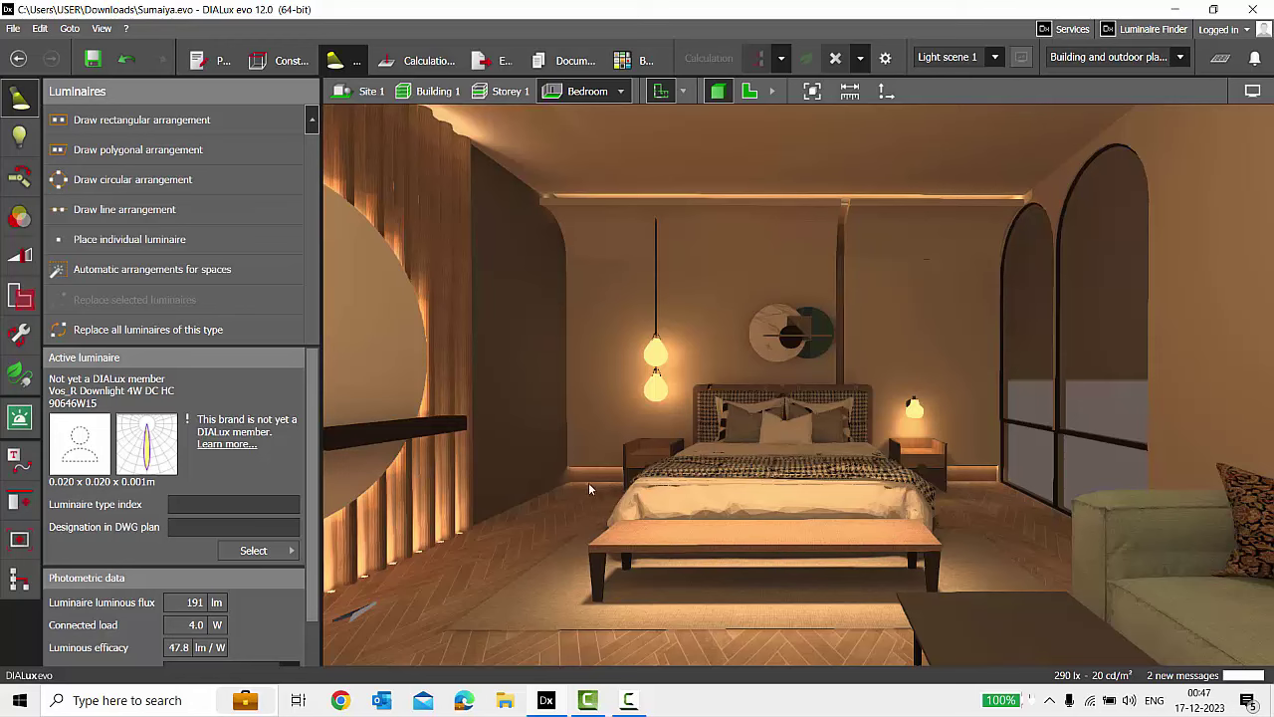
pyautogui.scroll(1, 759, 432)
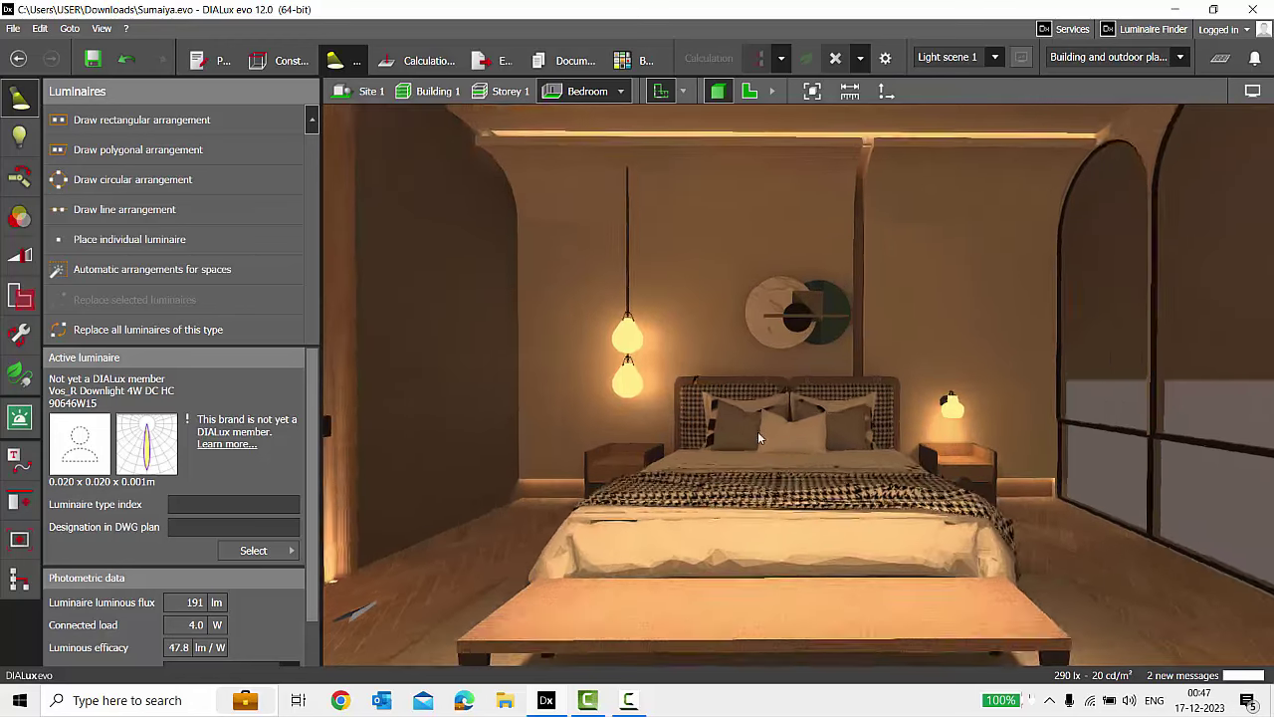
pyautogui.moveTo(789, 478); pyautogui.dragTo(765, 446, button='right')
pyautogui.moveTo(765, 444); pyautogui.dragTo(583, 362)
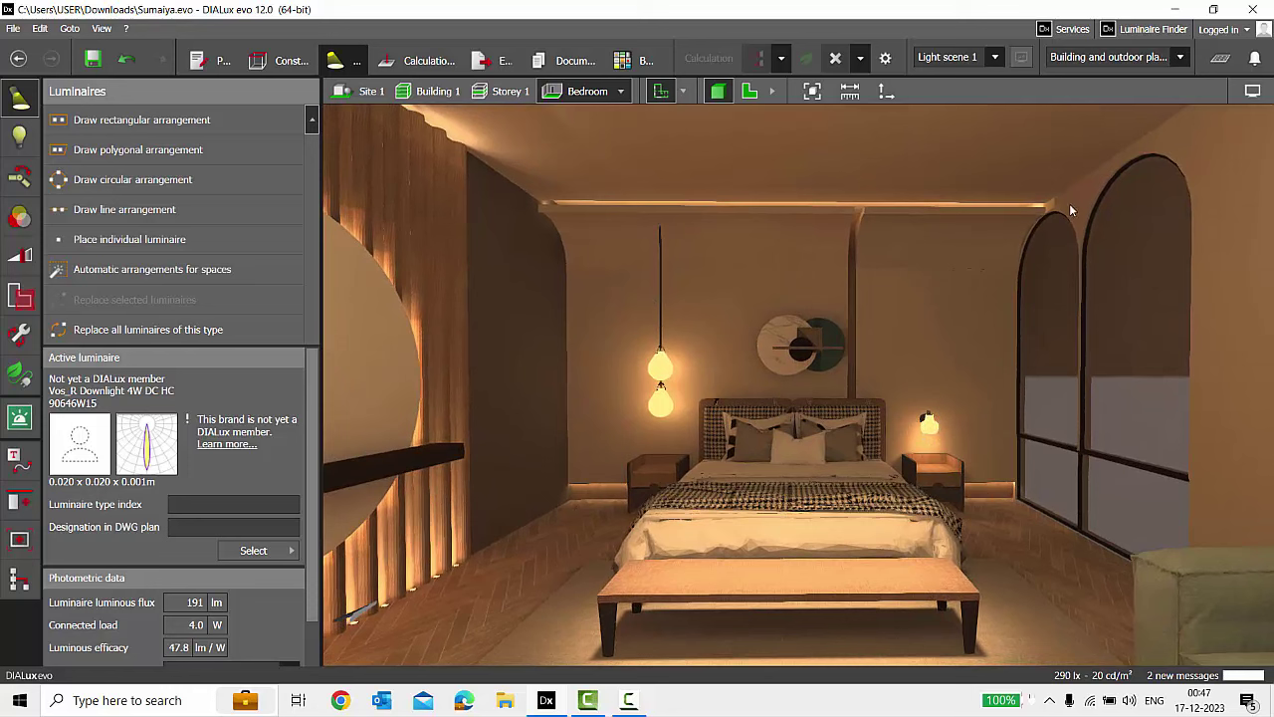
pyautogui.scroll(-1, 802, 278)
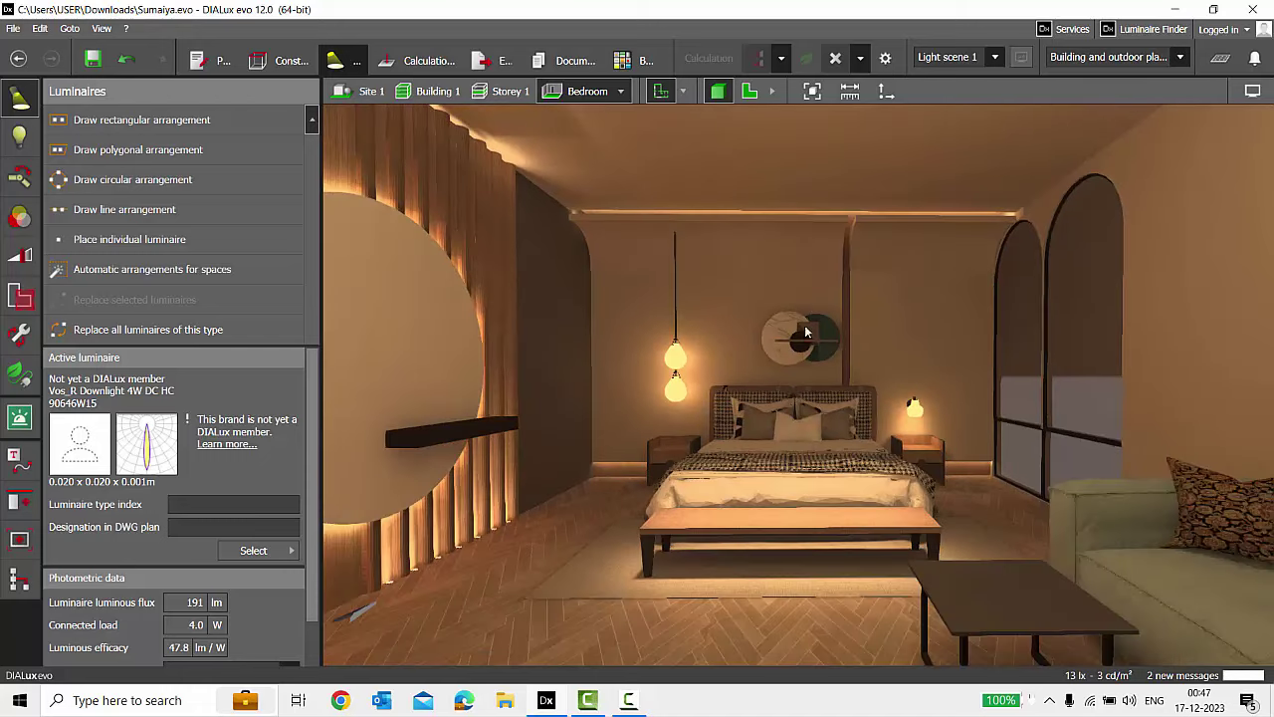
pyautogui.scroll(2, 812, 453)
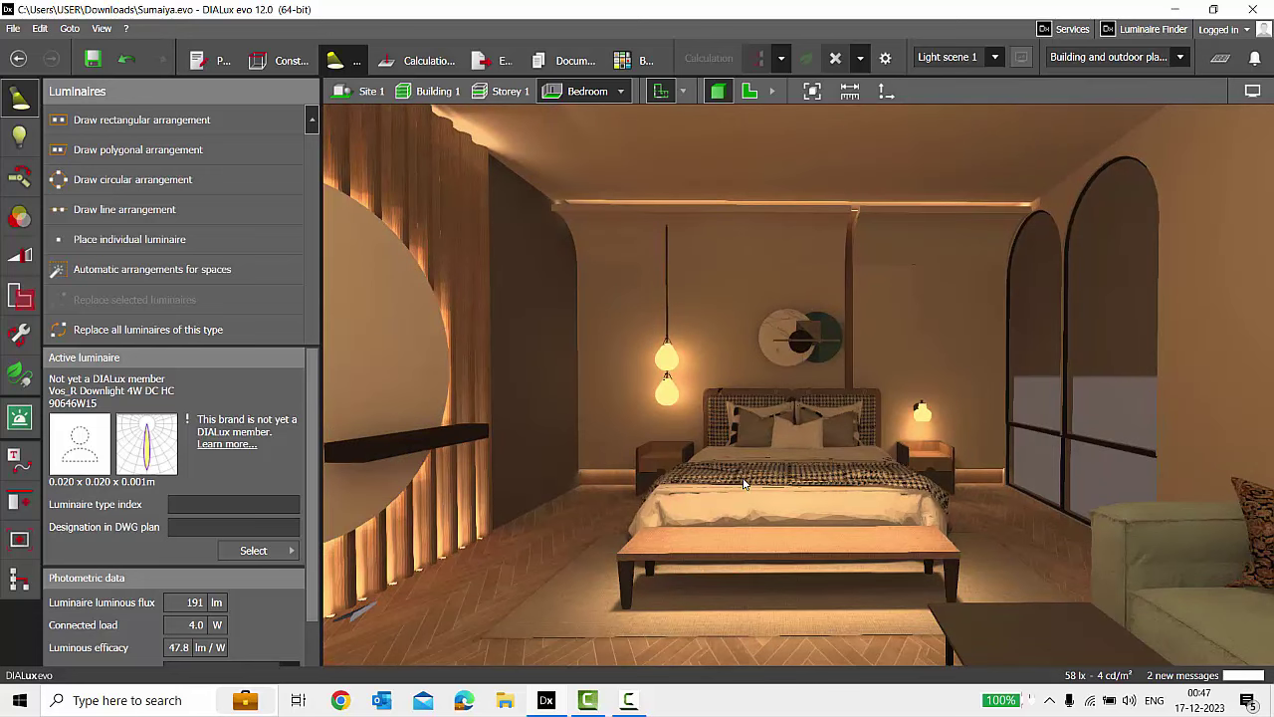
# Select the iGuzzini Light Up Orbit E078.13 floor-recessed uplight at the end of the slatted wall to show its luminaire data.
pyautogui.moveTo(744, 484); pyautogui.dragTo(811, 431, button='middle')
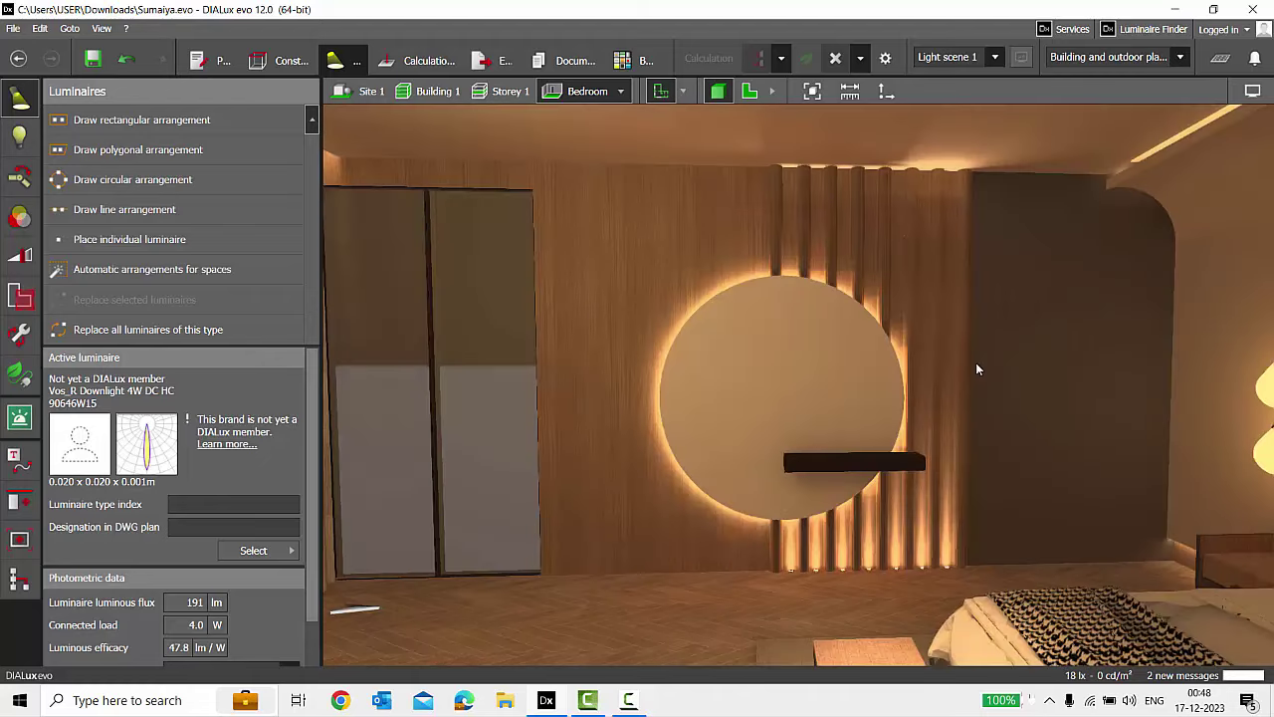
pyautogui.scroll(3, 976, 369)
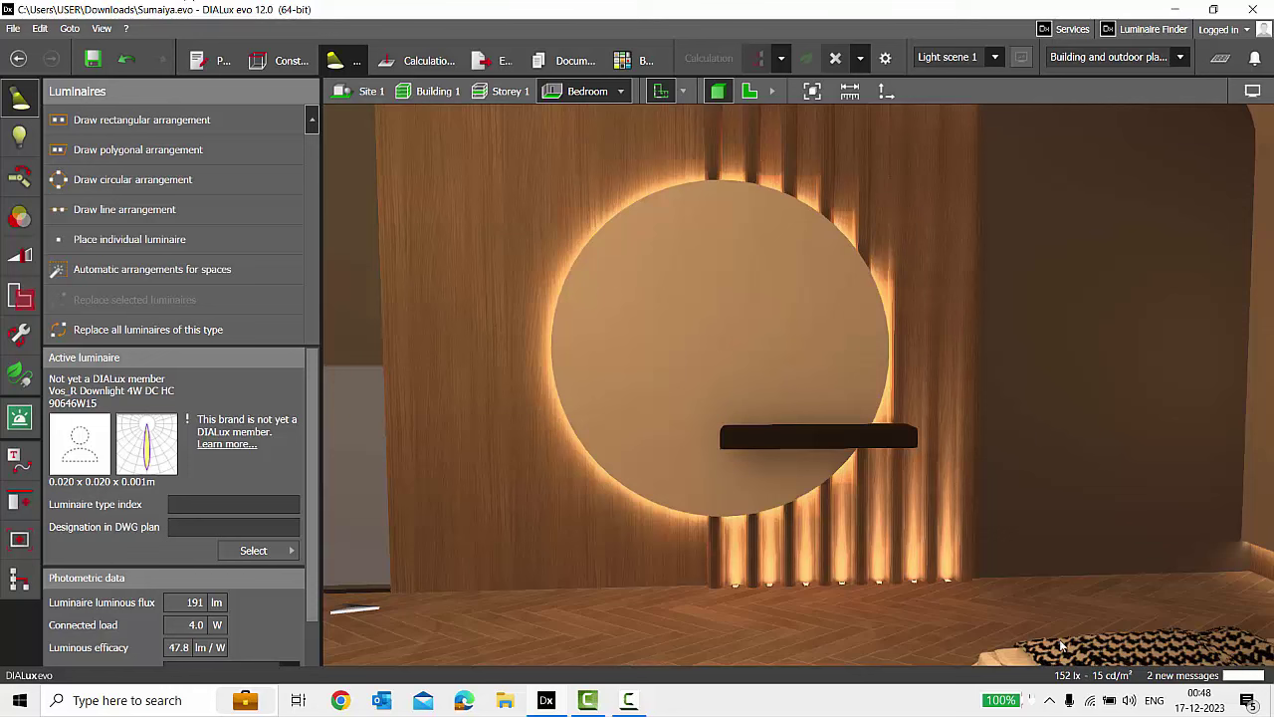
pyautogui.click(950, 583)
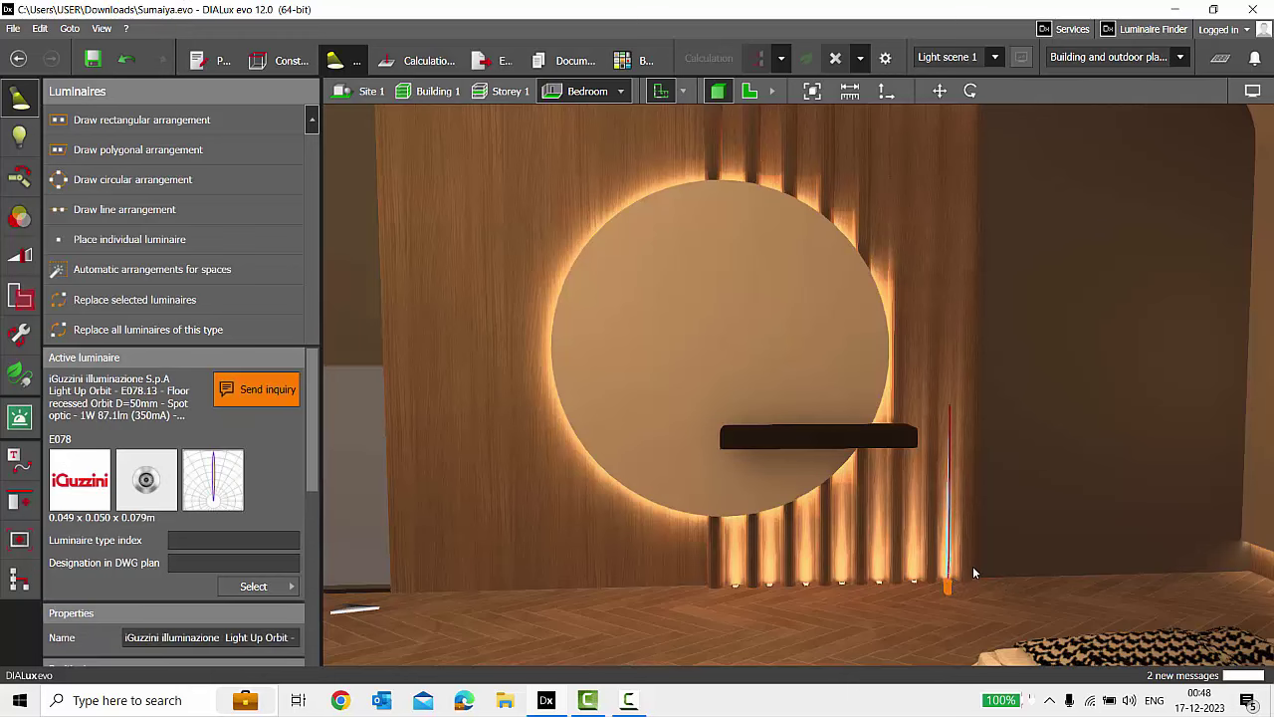
pyautogui.scroll(-2, 972, 573)
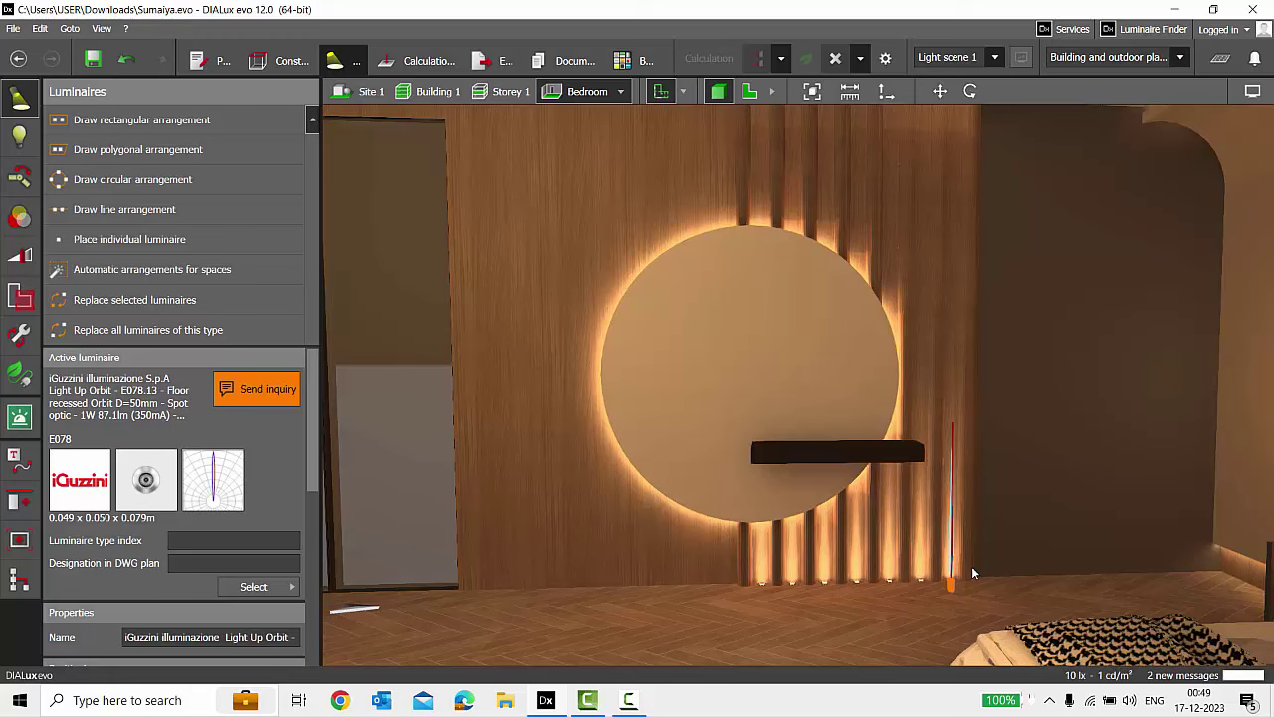
pyautogui.moveTo(972, 573); pyautogui.dragTo(931, 543, button='middle')
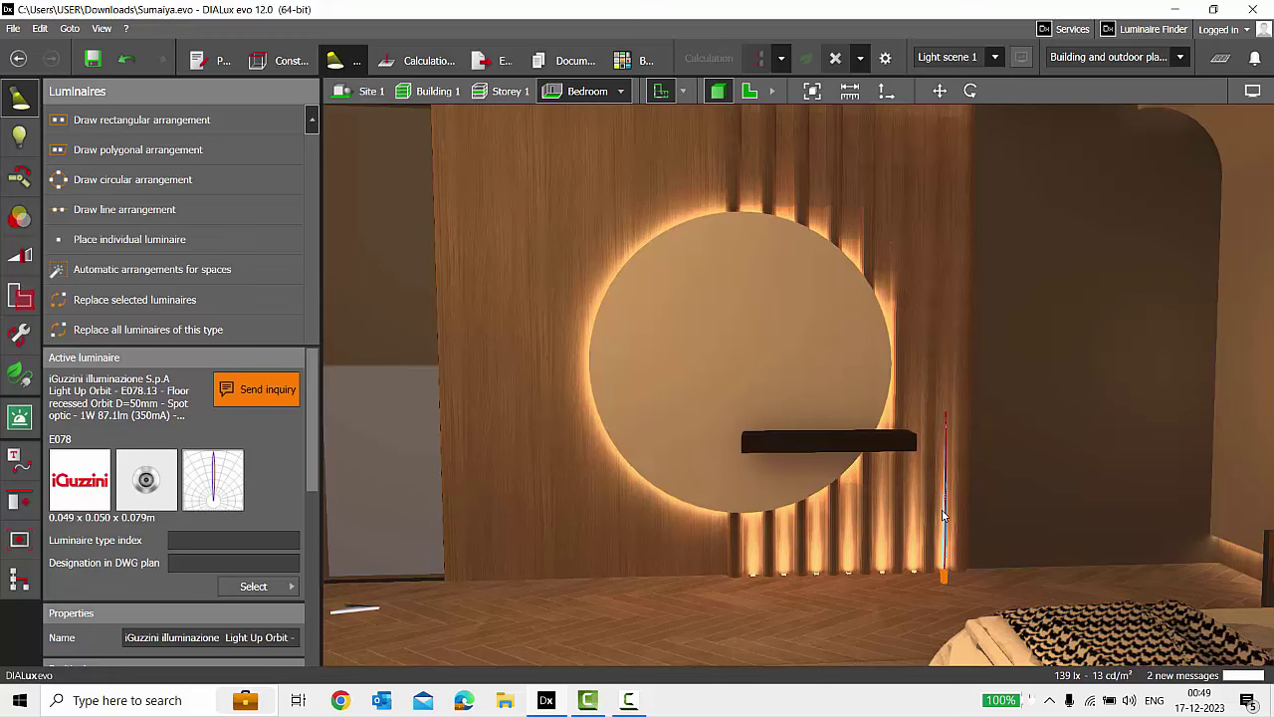
pyautogui.click(992, 438)
pyautogui.scroll(-2, 992, 439)
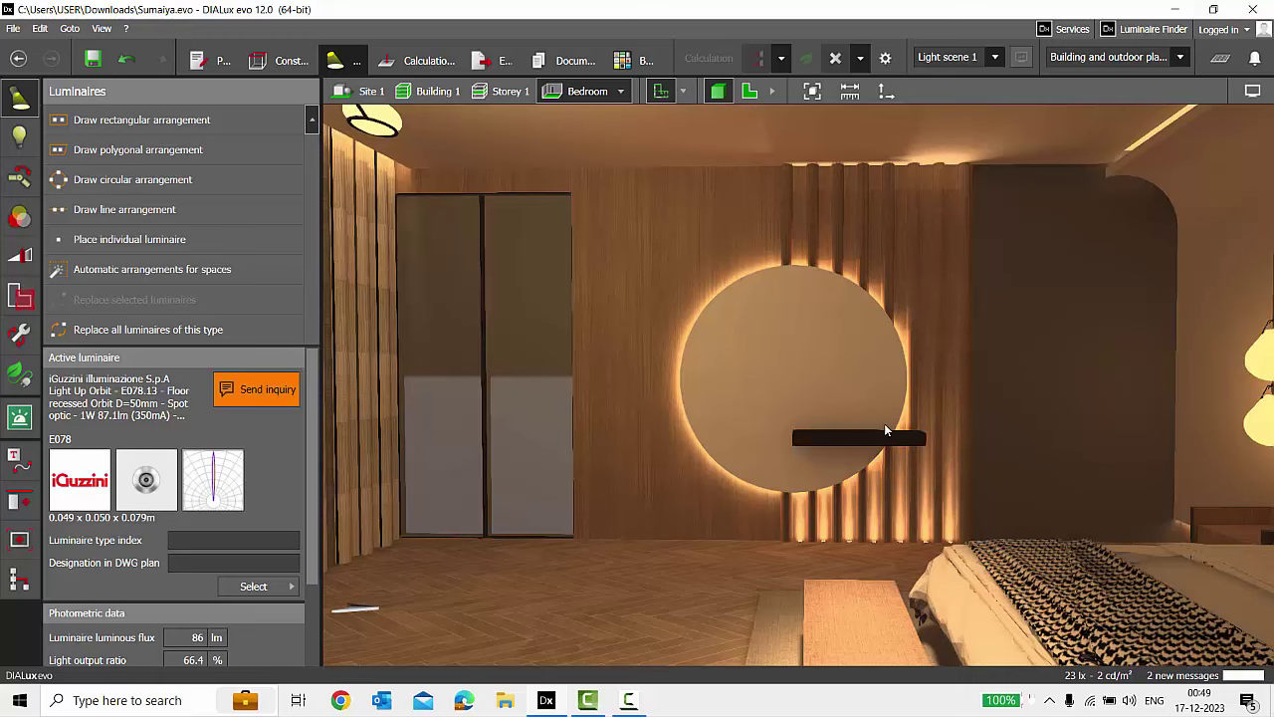
# Select the circular arrangement of LED Strip (0.25 Mter) behind the round wall panel and examine its light distribution around the edge.
pyautogui.scroll(3, 727, 344)
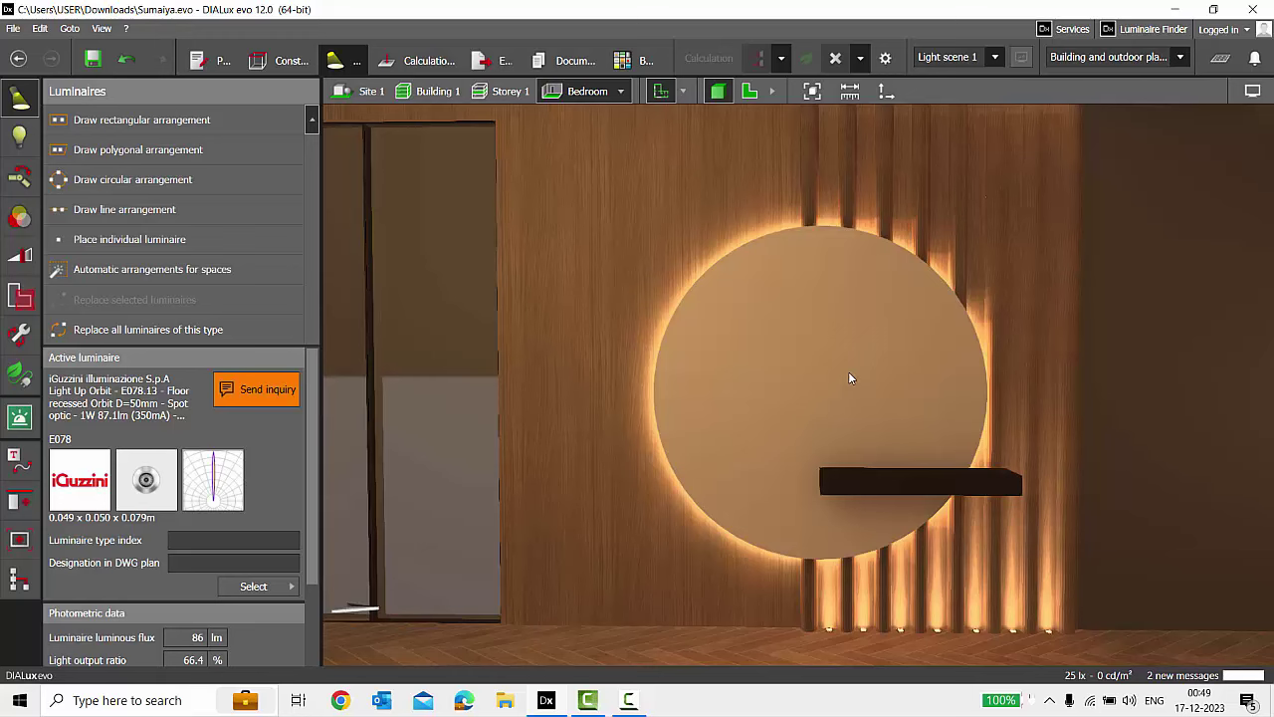
pyautogui.click(730, 283)
pyautogui.moveTo(681, 320); pyautogui.dragTo(873, 383, button='right')
pyautogui.moveTo(873, 388); pyautogui.dragTo(805, 212, button='middle')
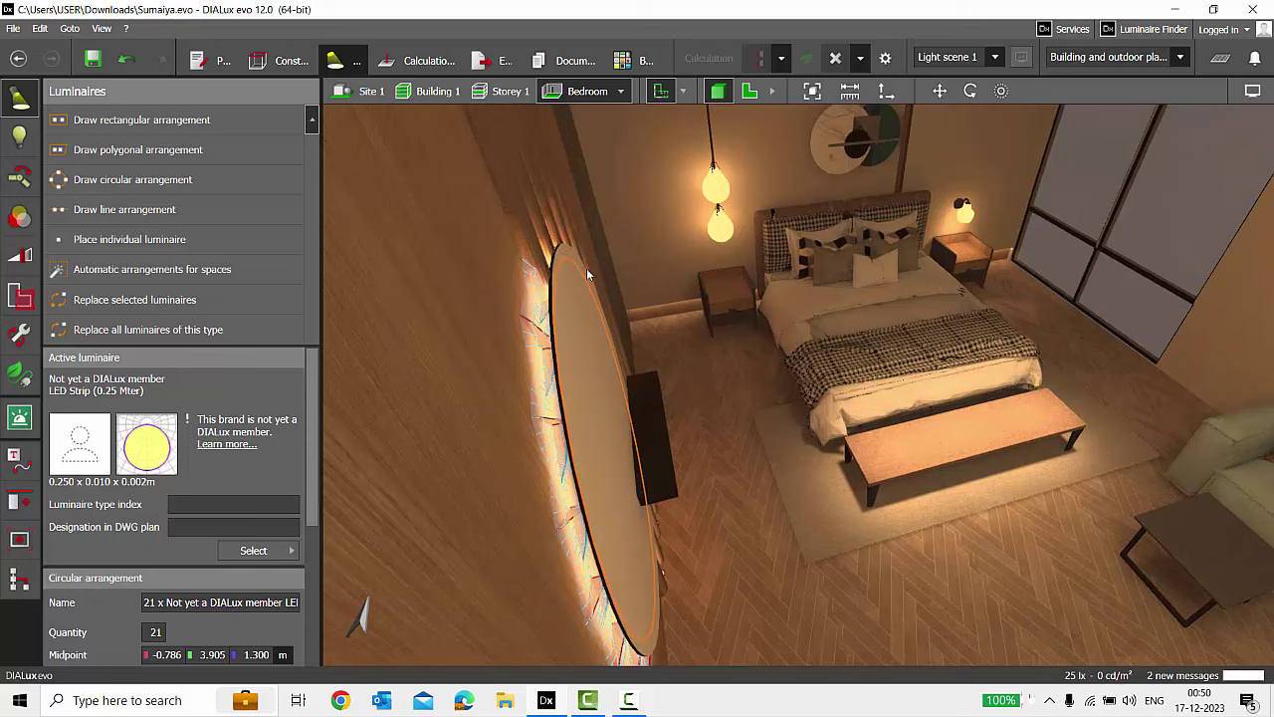
pyautogui.scroll(3, 564, 254)
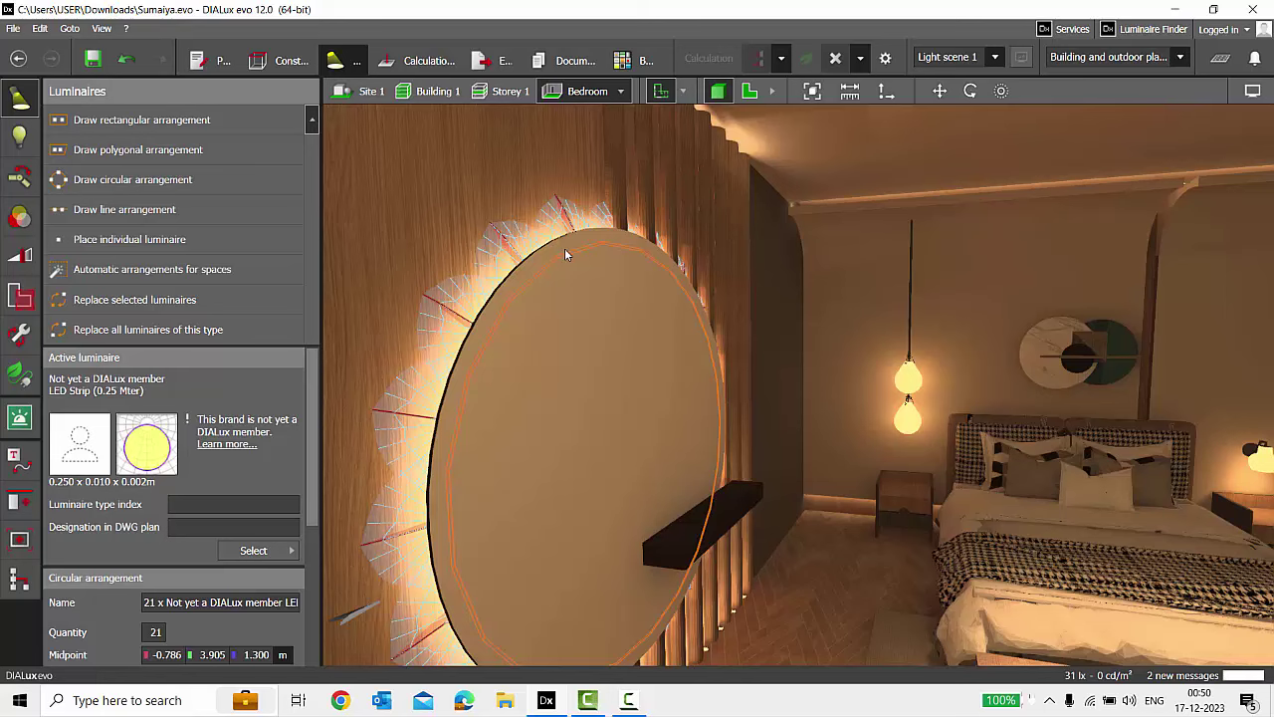
pyautogui.scroll(-3, 605, 167)
pyautogui.moveTo(734, 328); pyautogui.dragTo(626, 325, button='right')
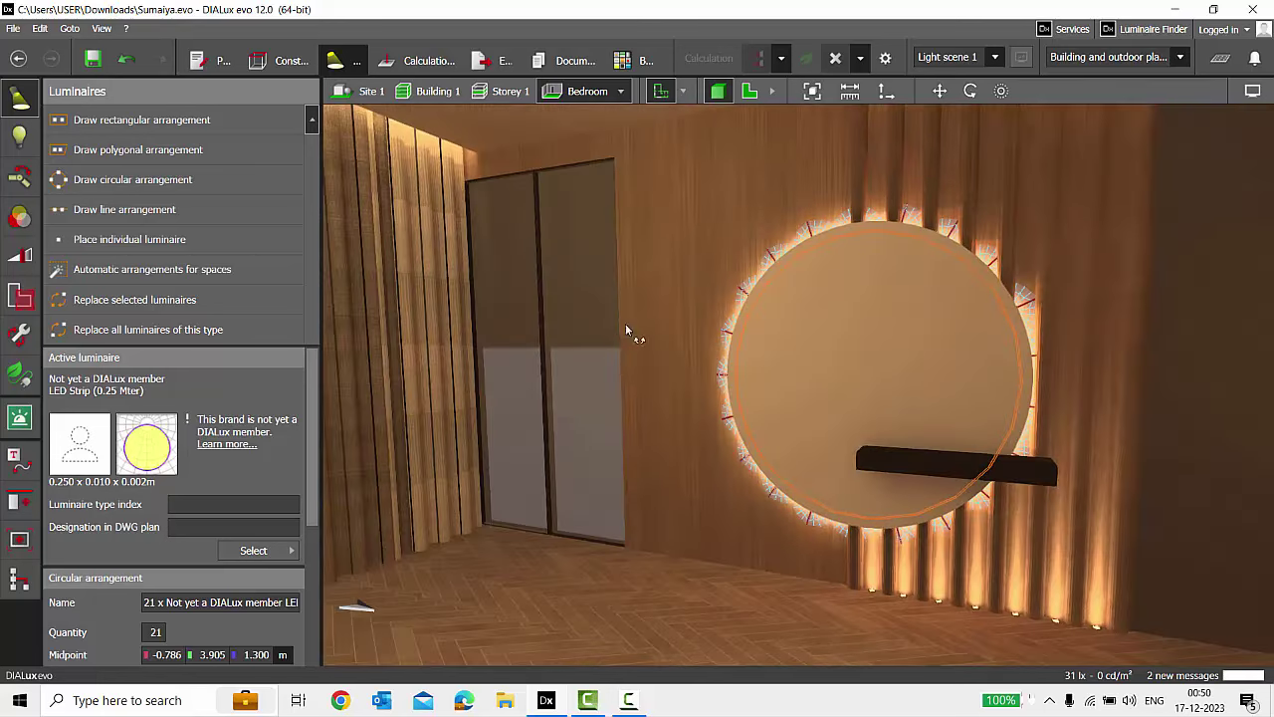
pyautogui.moveTo(626, 331); pyautogui.dragTo(853, 358, button='middle')
pyautogui.click(988, 461)
# Examine the lit slatted wall and the arched windows beside the bed.
pyautogui.scroll(1, 989, 461)
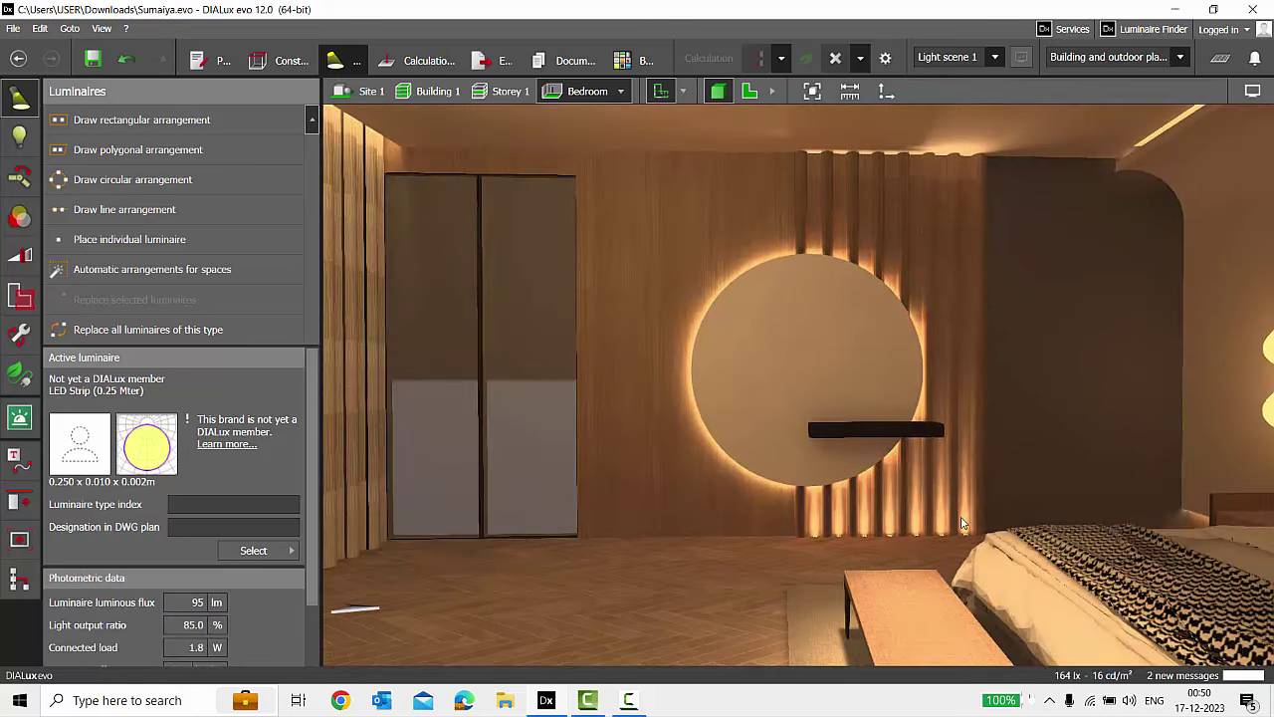
pyautogui.scroll(-2, 946, 468)
pyautogui.moveTo(890, 460); pyautogui.dragTo(981, 506, button='right')
pyautogui.moveTo(899, 383); pyautogui.dragTo(790, 364)
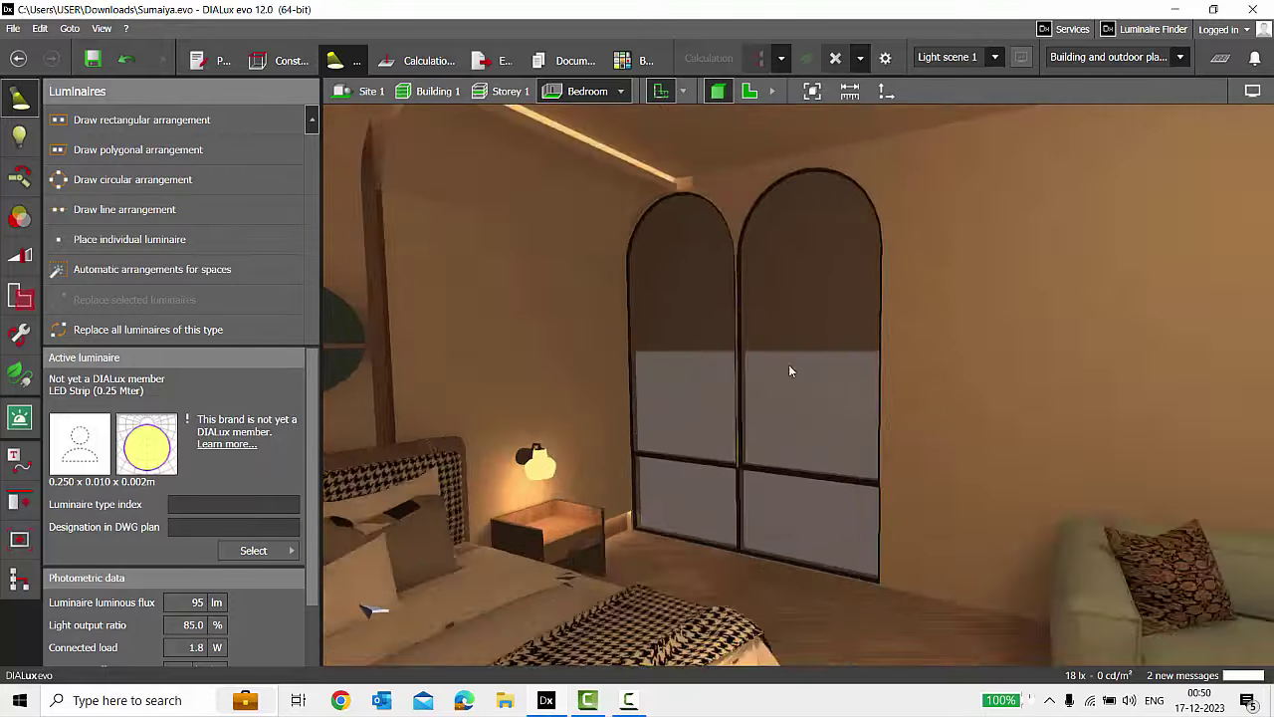
pyautogui.scroll(10, 728, 392)
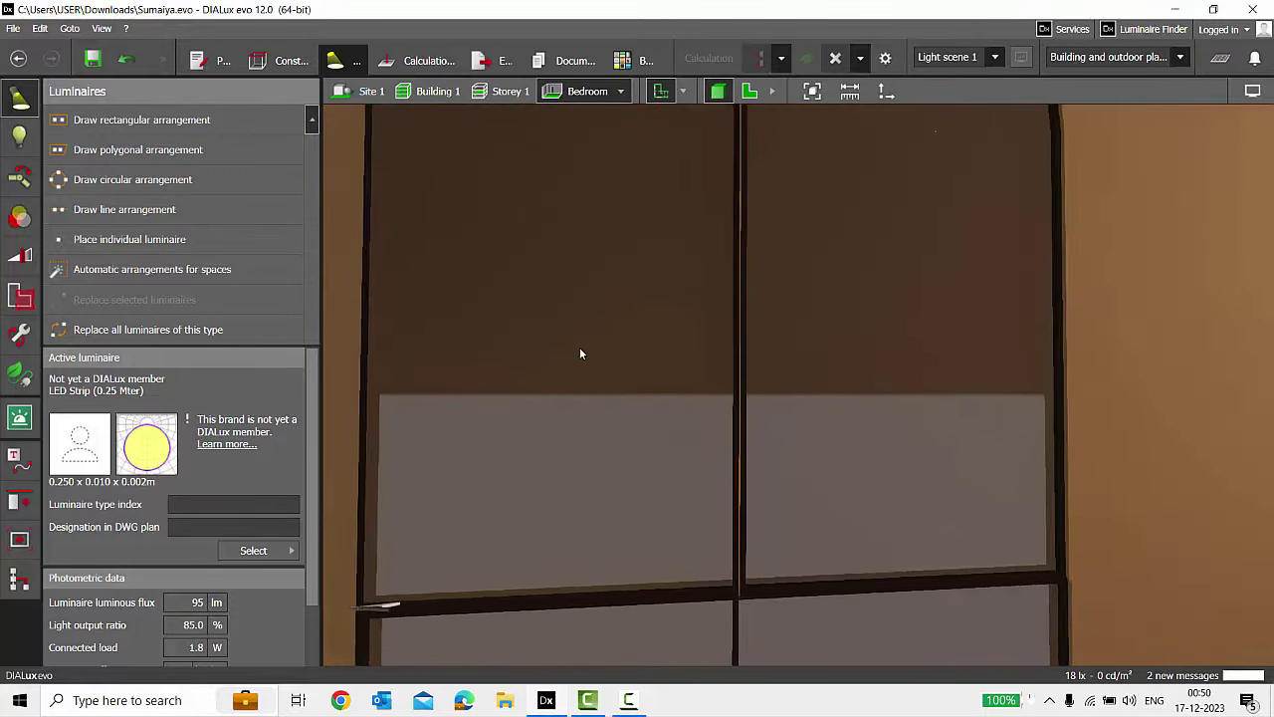
pyautogui.scroll(2, 580, 352)
# Switch the active space from the bedroom to the outdoor bathroom and show the bathtub and garden path.
pyautogui.click(620, 91)
pyautogui.click(662, 137)
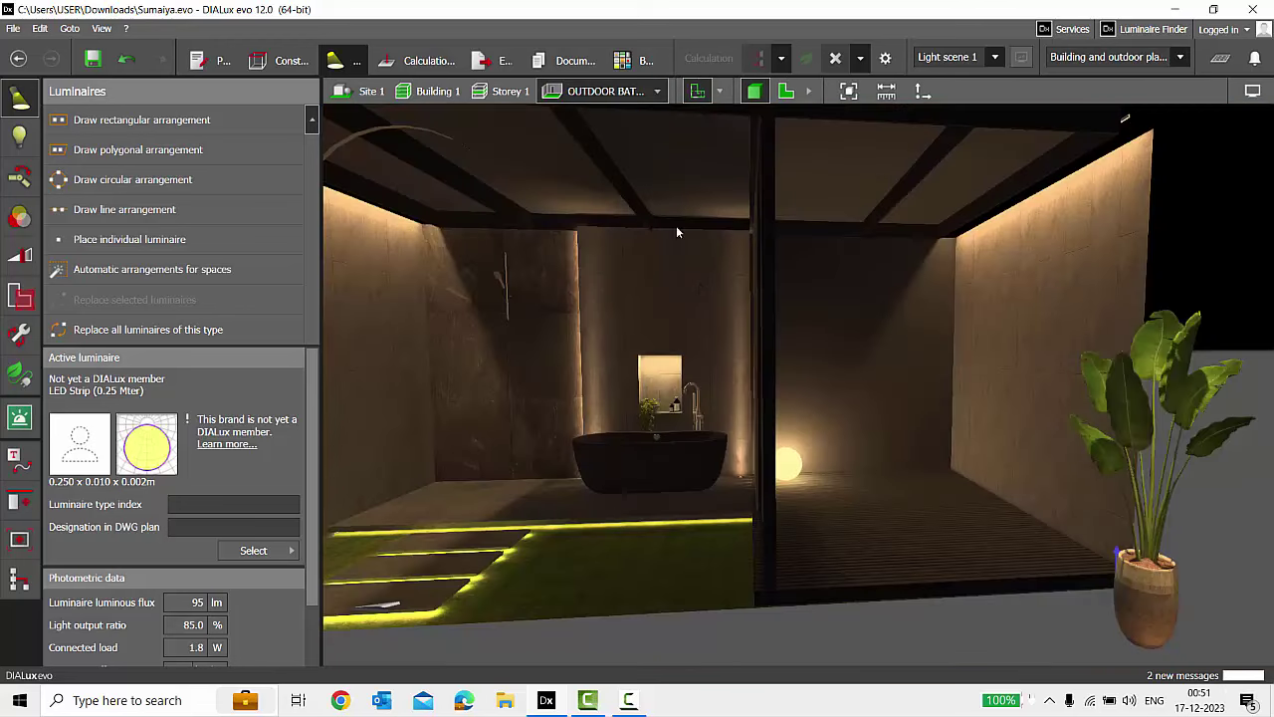
pyautogui.moveTo(700, 282); pyautogui.dragTo(723, 404)
pyautogui.scroll(3, 631, 606)
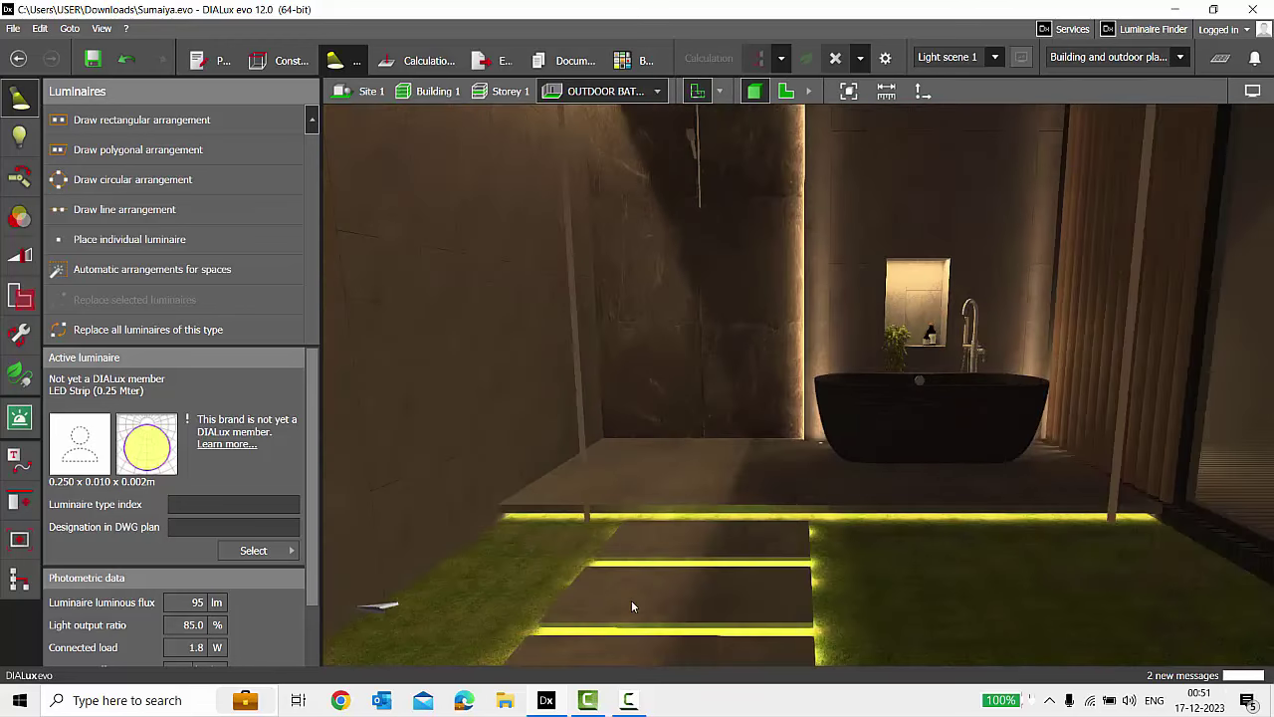
# Examine the strip lighting beneath the stepping slabs and the raised bathtub platform.
pyautogui.moveTo(631, 607); pyautogui.dragTo(696, 452)
pyautogui.scroll(4, 661, 581)
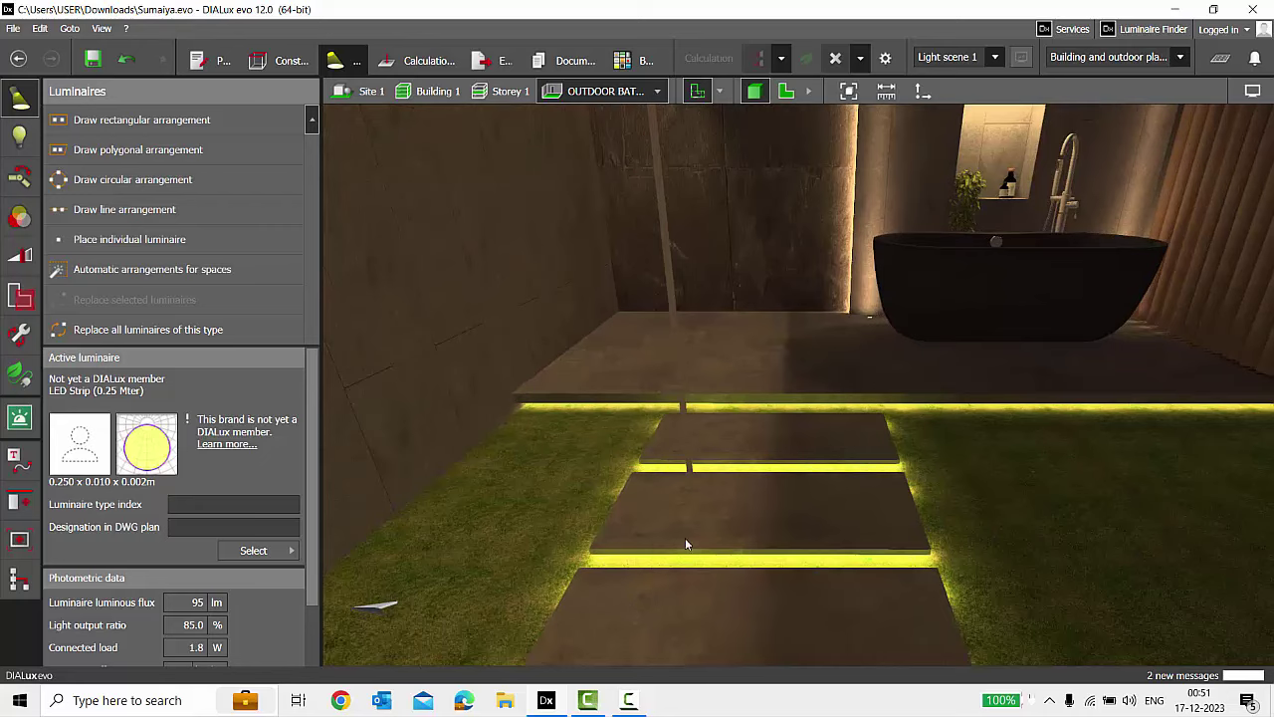
pyautogui.moveTo(685, 545); pyautogui.dragTo(652, 572)
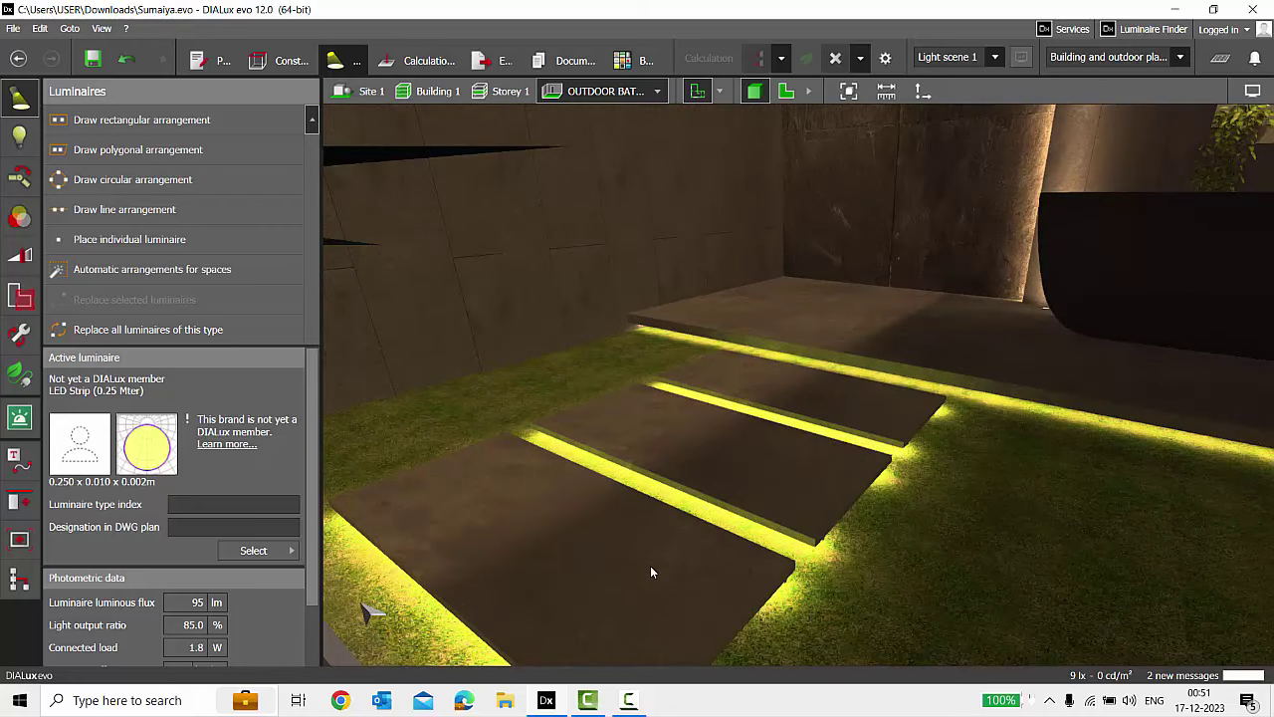
pyautogui.moveTo(650, 565)
pyautogui.mouseDown()
pyautogui.moveTo(637, 554)
pyautogui.moveTo(685, 591)
pyautogui.moveTo(739, 535)
pyautogui.moveTo(659, 593)
pyautogui.moveTo(641, 552)
pyautogui.mouseUp()
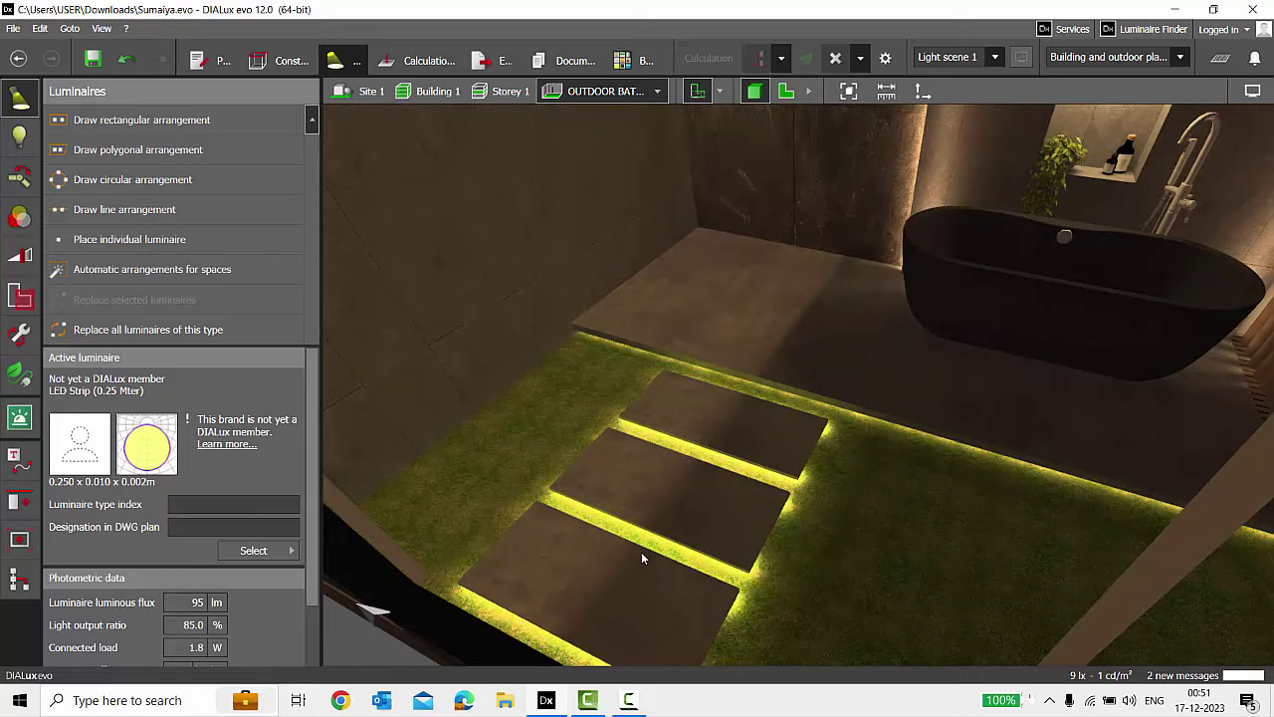
pyautogui.moveTo(641, 551); pyautogui.dragTo(635, 507)
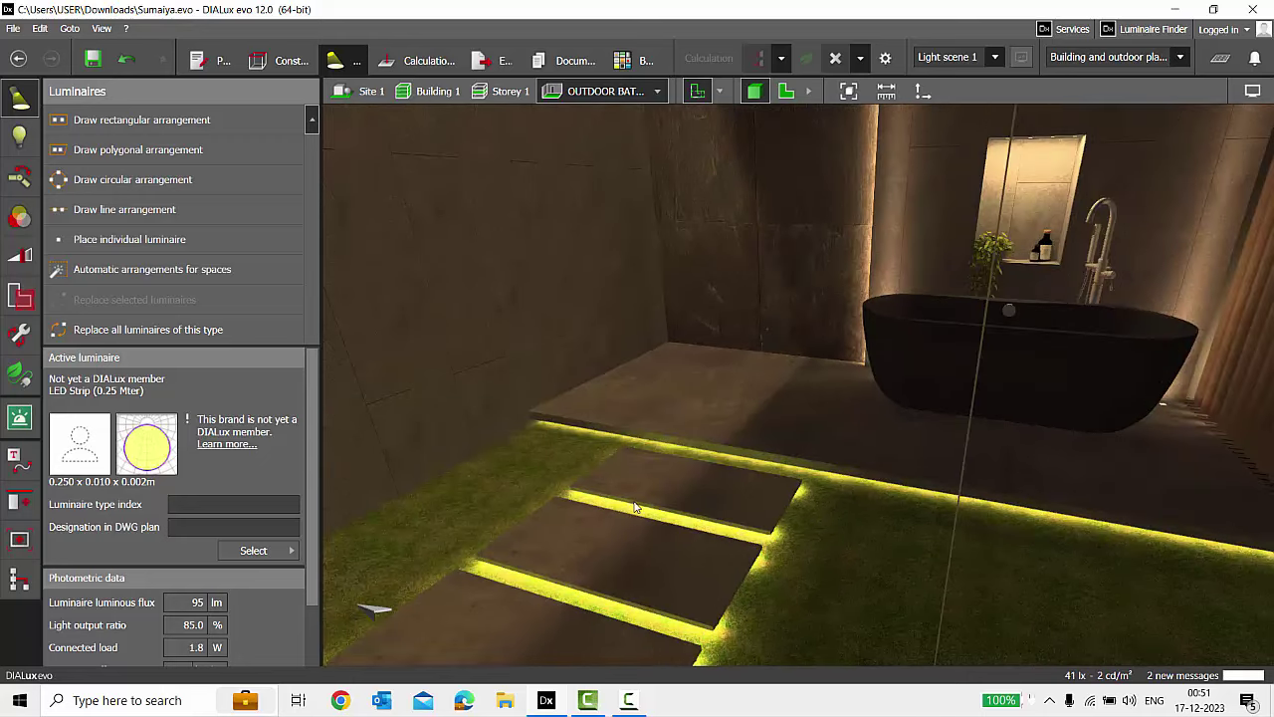
# Examine the vertical strip lighting at the edge of the dark shower wall and the light washing down the adjoining side wall.
pyautogui.moveTo(634, 505); pyautogui.dragTo(755, 446, button='right')
pyautogui.scroll(-1, 775, 423)
pyautogui.scroll(-1, 711, 561)
pyautogui.scroll(1, 726, 425)
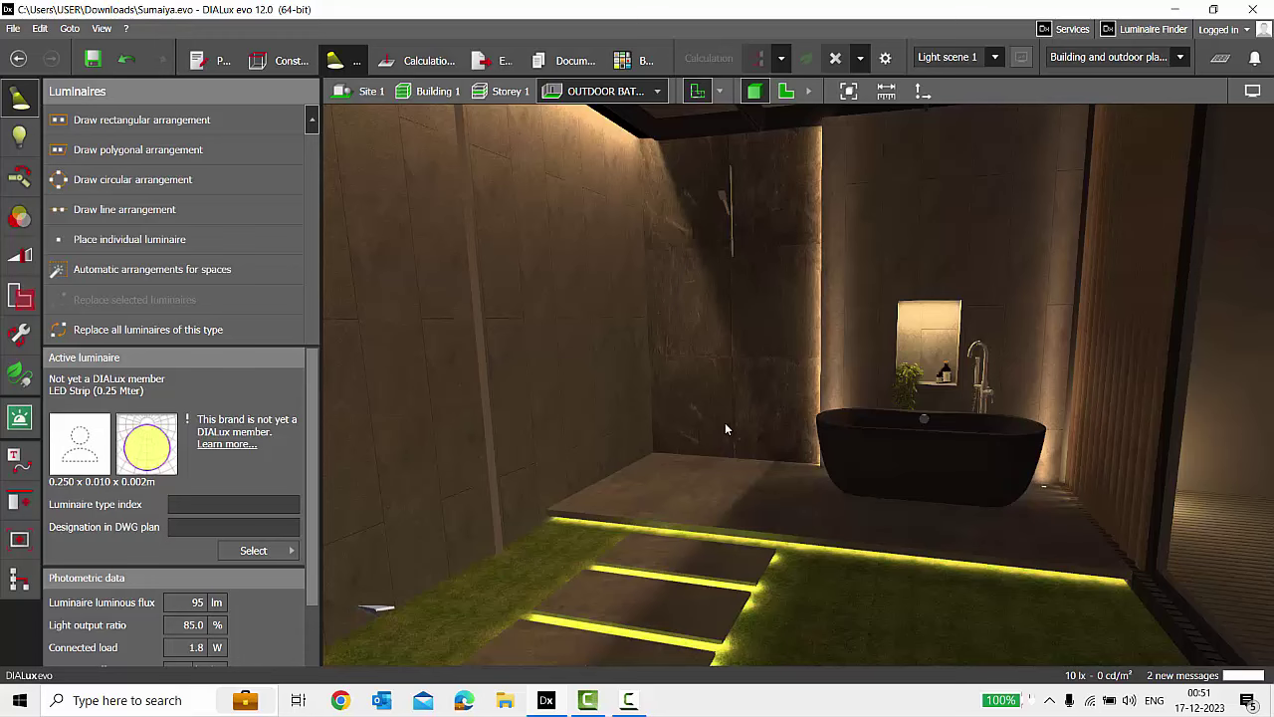
pyautogui.moveTo(769, 400); pyautogui.dragTo(794, 501)
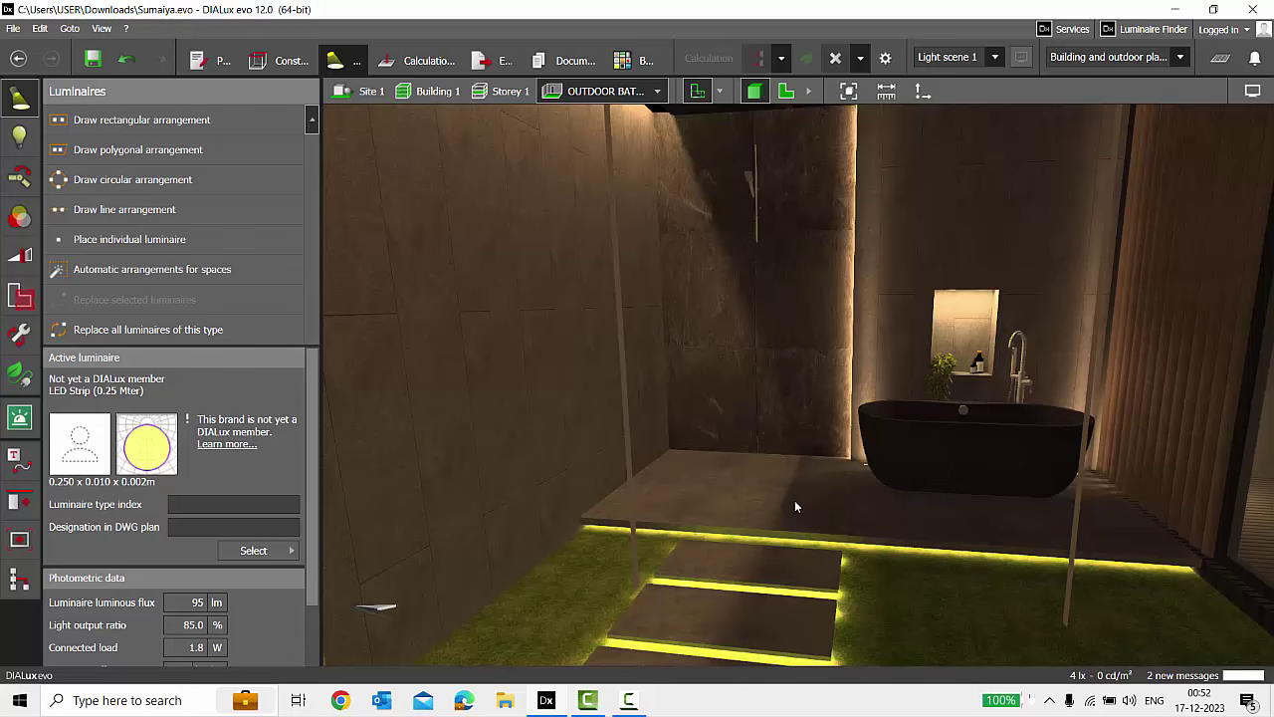
pyautogui.moveTo(794, 500); pyautogui.dragTo(820, 238)
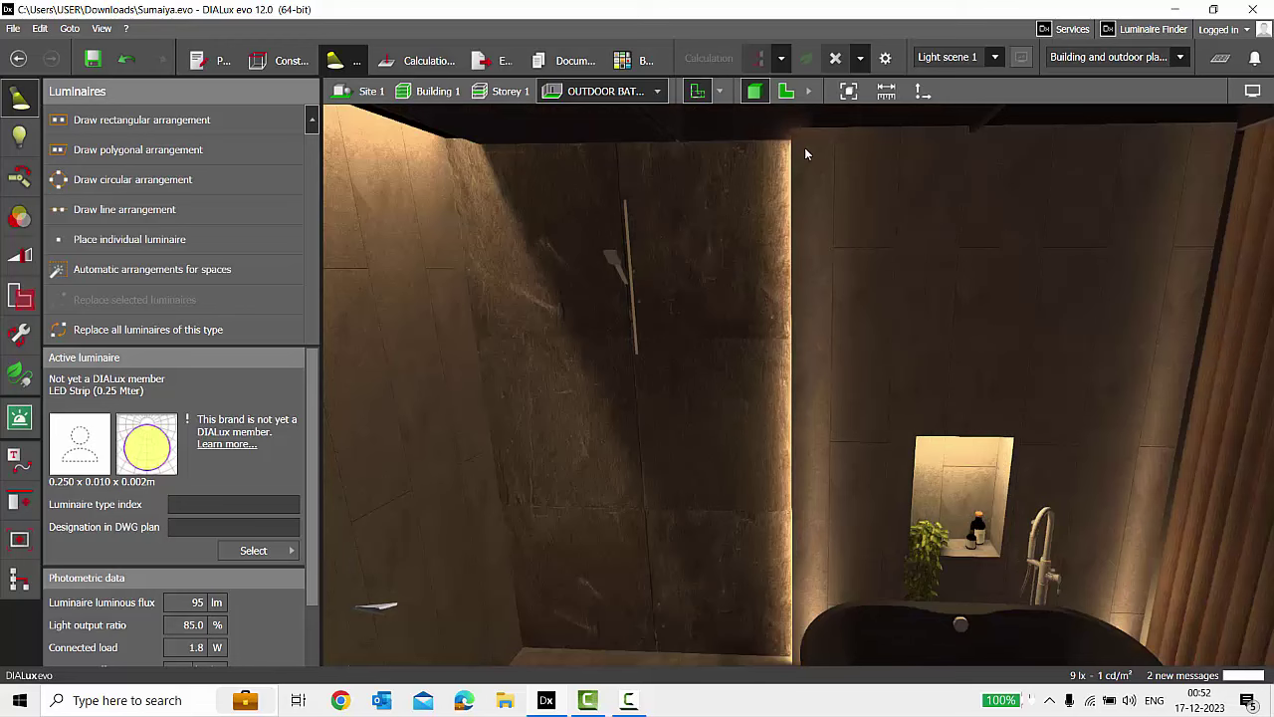
pyautogui.moveTo(763, 210); pyautogui.dragTo(783, 296)
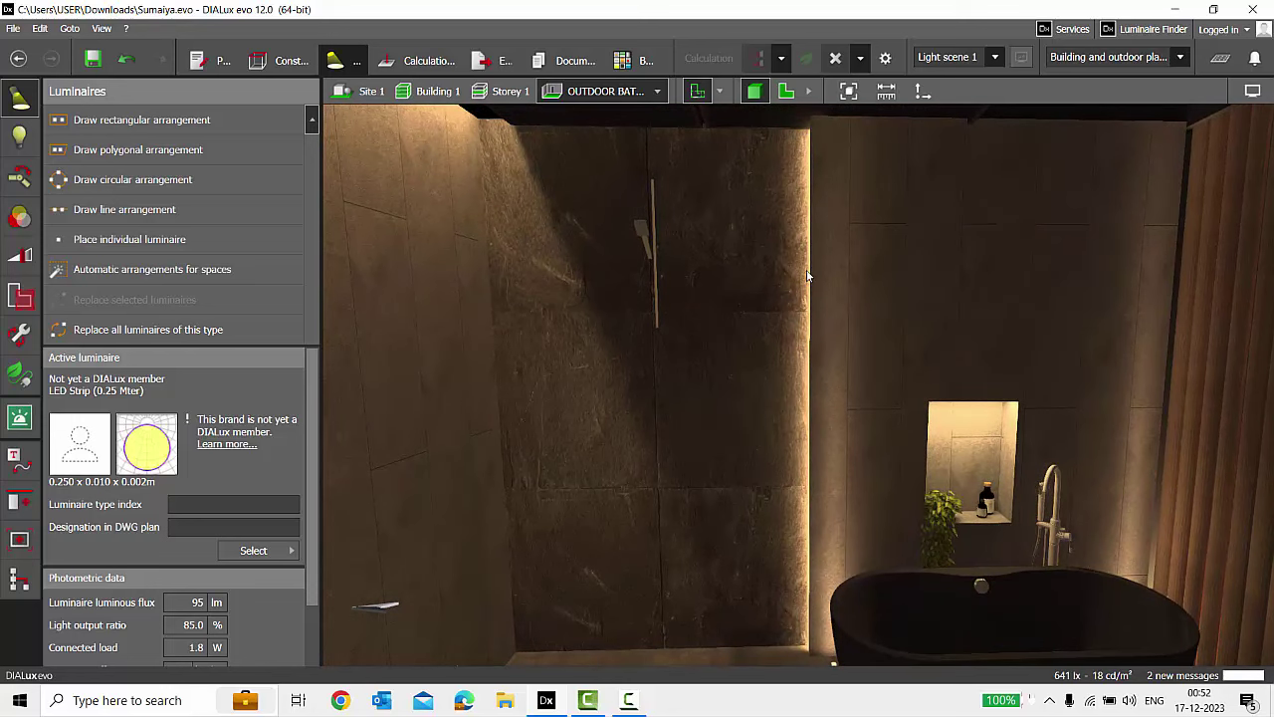
pyautogui.moveTo(807, 276); pyautogui.dragTo(829, 381, button='right')
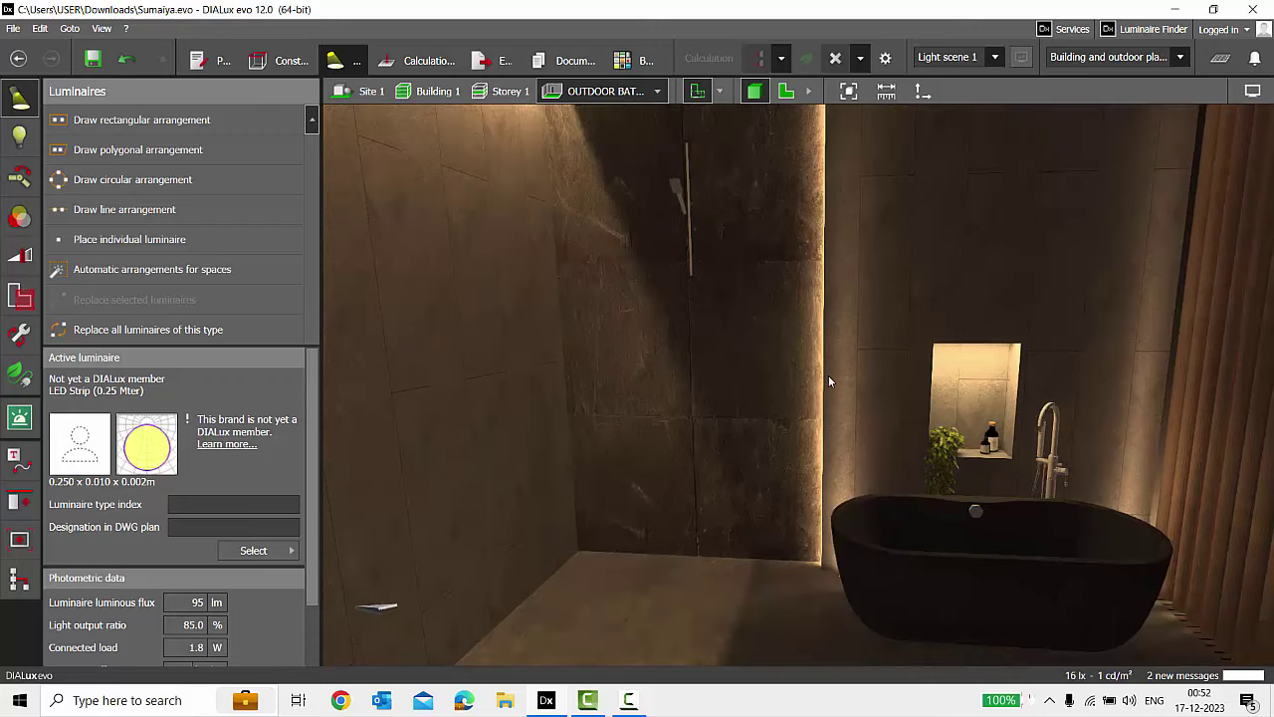
pyautogui.moveTo(828, 375); pyautogui.dragTo(786, 402, button='right')
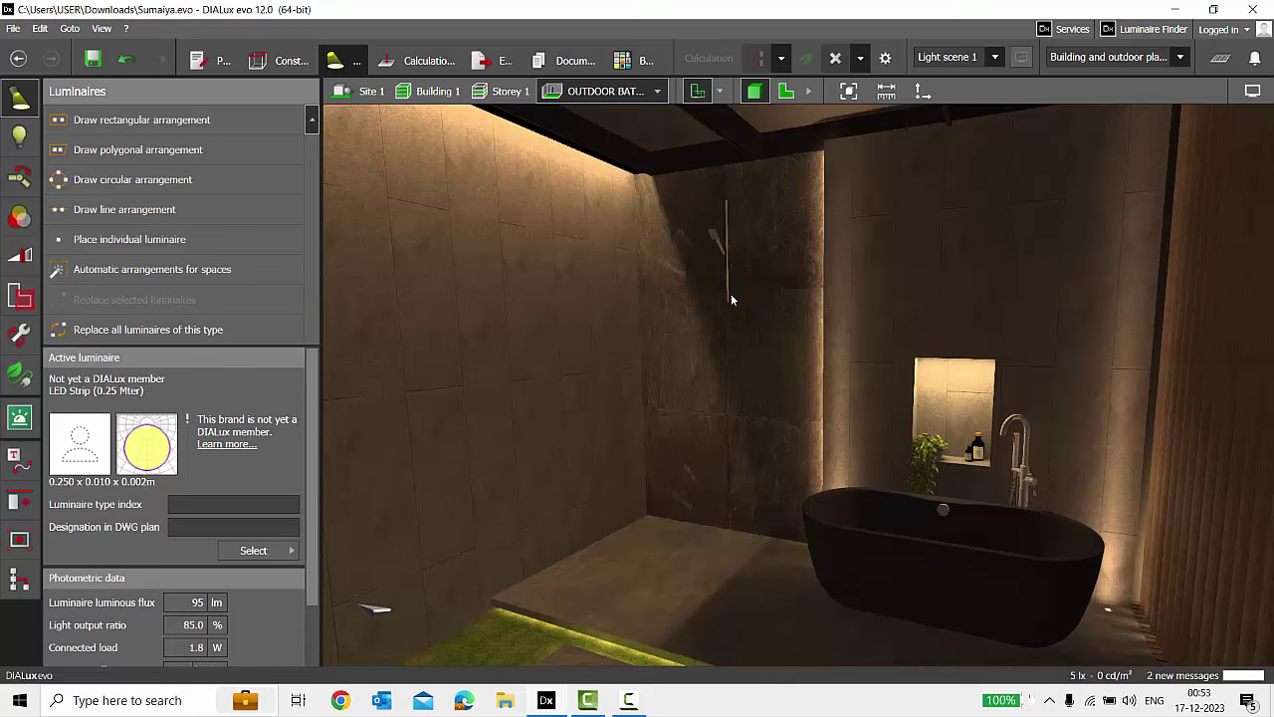
pyautogui.moveTo(730, 298); pyautogui.dragTo(566, 229)
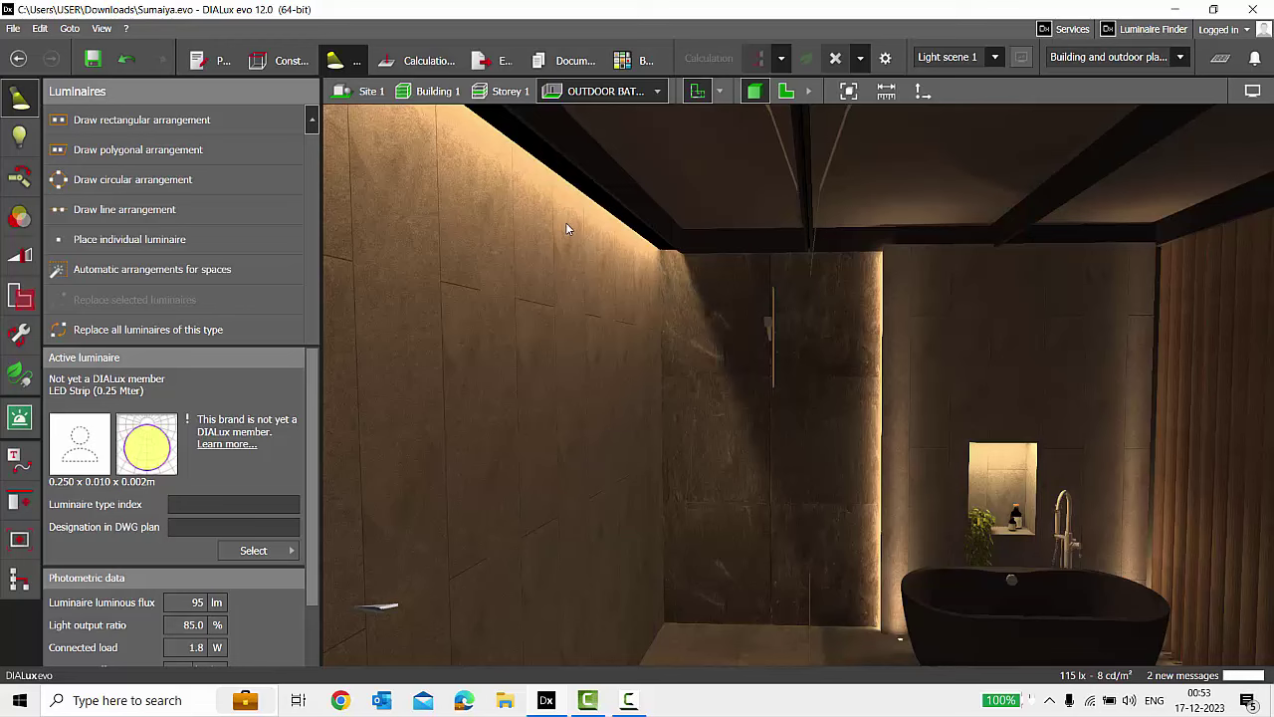
# Select the iGuzzini Light Up Orbit floor-recessed luminaires beside the bathtub, inspect their arrangement, and clear the selection.
pyautogui.moveTo(557, 408); pyautogui.dragTo(662, 590)
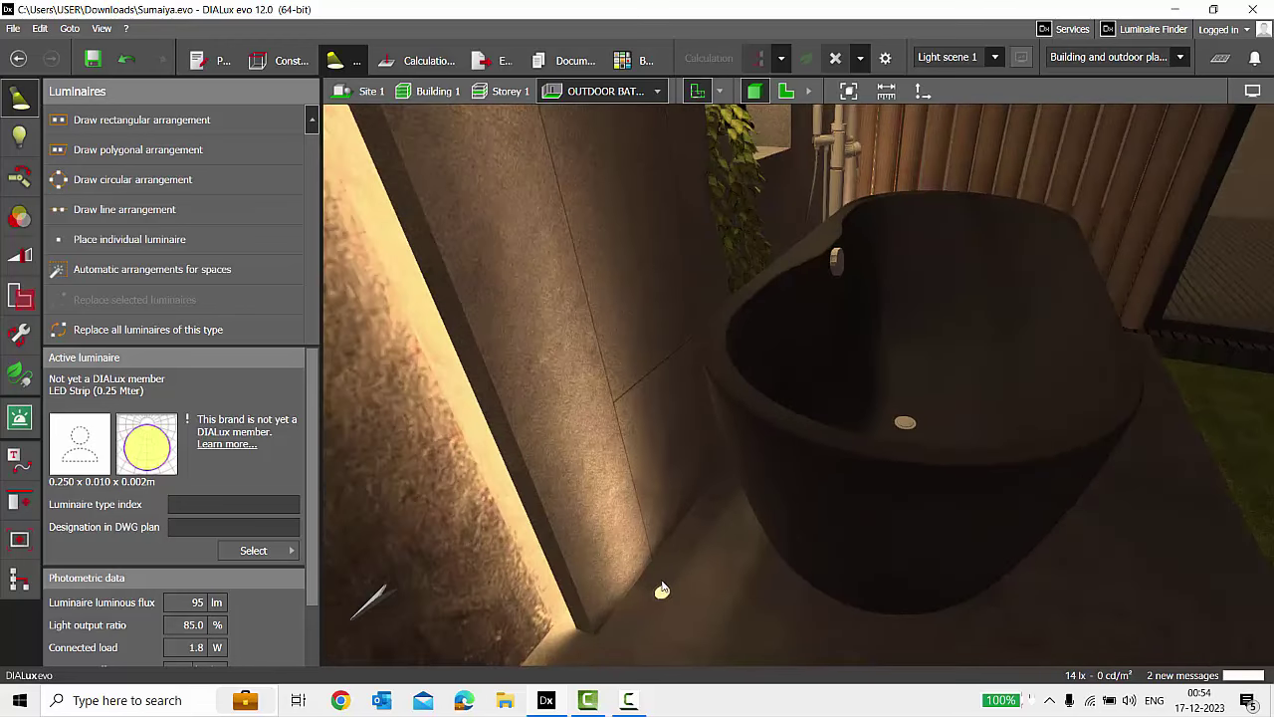
pyautogui.click(662, 594)
pyautogui.moveTo(723, 535); pyautogui.dragTo(760, 249)
pyautogui.scroll(-4, 746, 412)
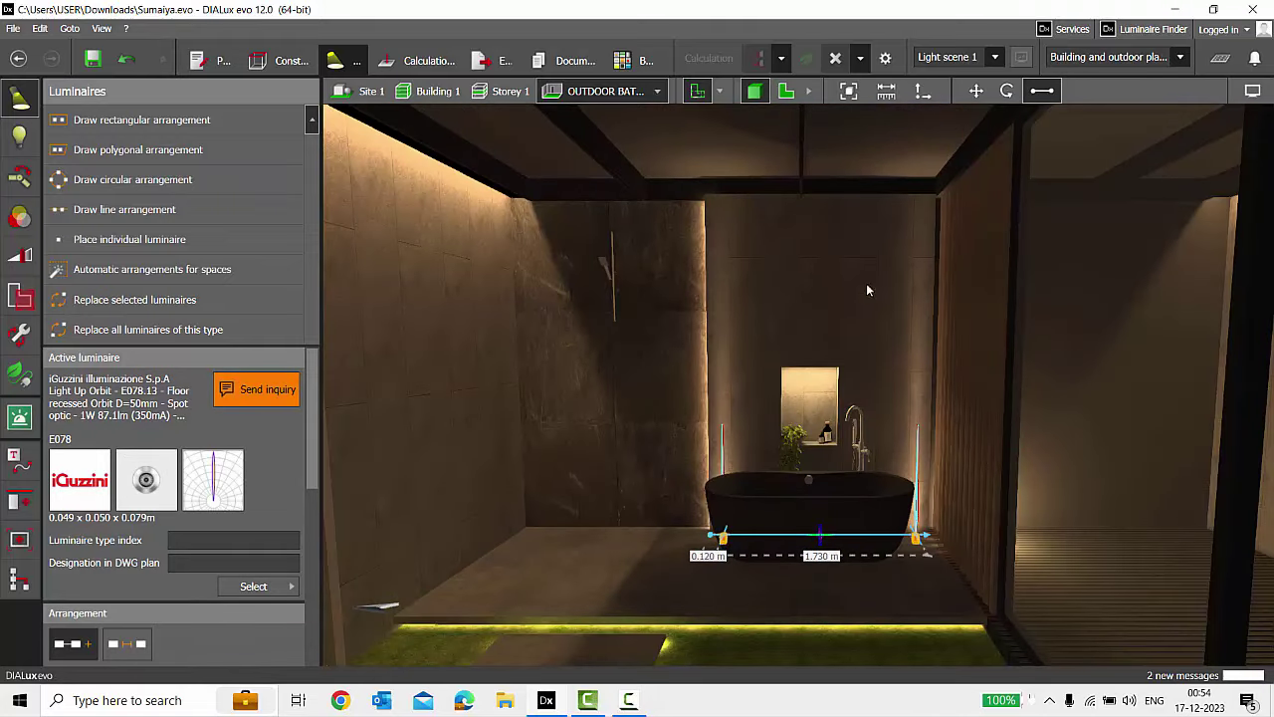
pyautogui.click(448, 171)
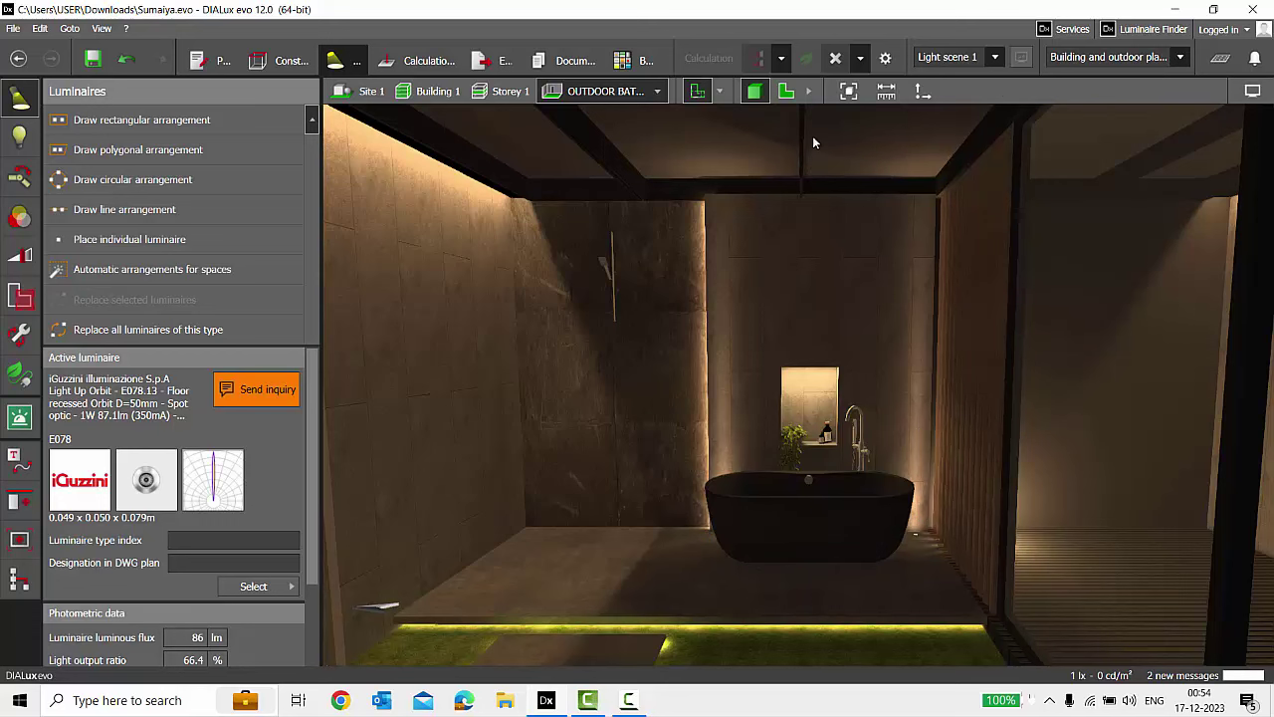
# Examine the floor uplight's effect on the wall beside the bathtub and the lit niche above the tub.
pyautogui.scroll(3, 747, 419)
pyautogui.moveTo(671, 480); pyautogui.dragTo(782, 613, button='right')
pyautogui.moveTo(783, 613); pyautogui.dragTo(736, 604, button='middle')
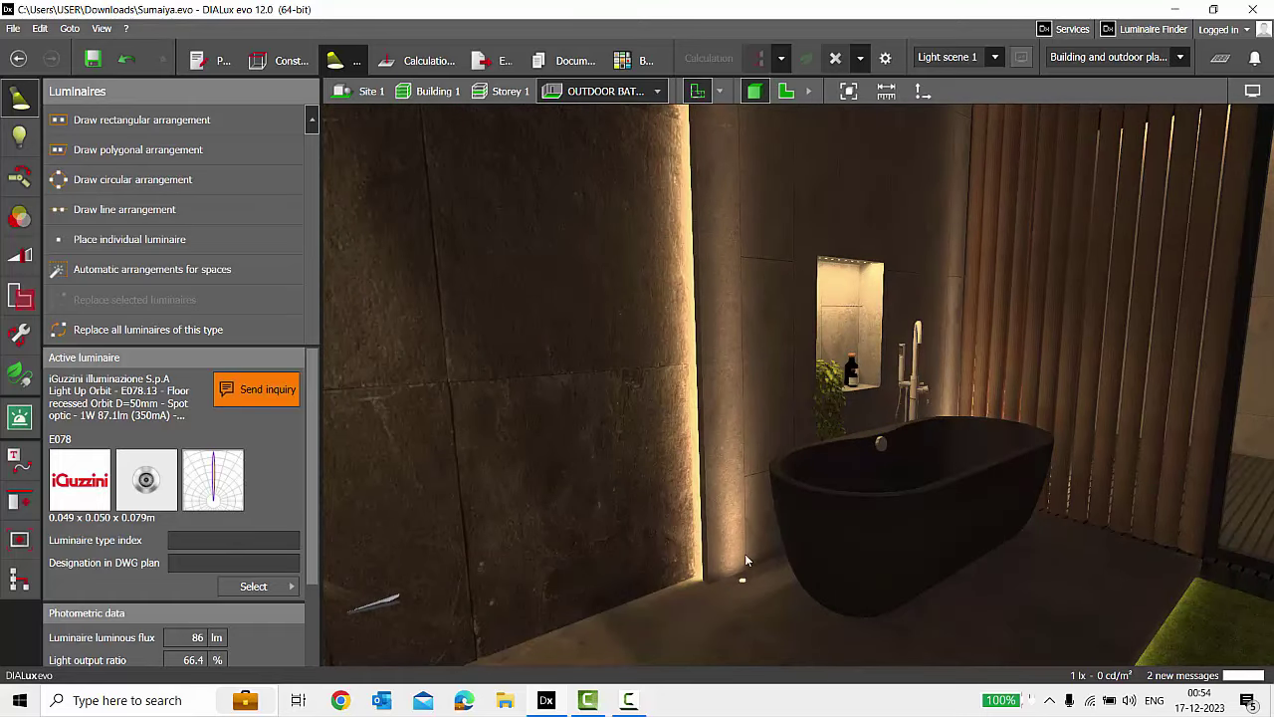
pyautogui.moveTo(832, 391); pyautogui.dragTo(754, 452, button='right')
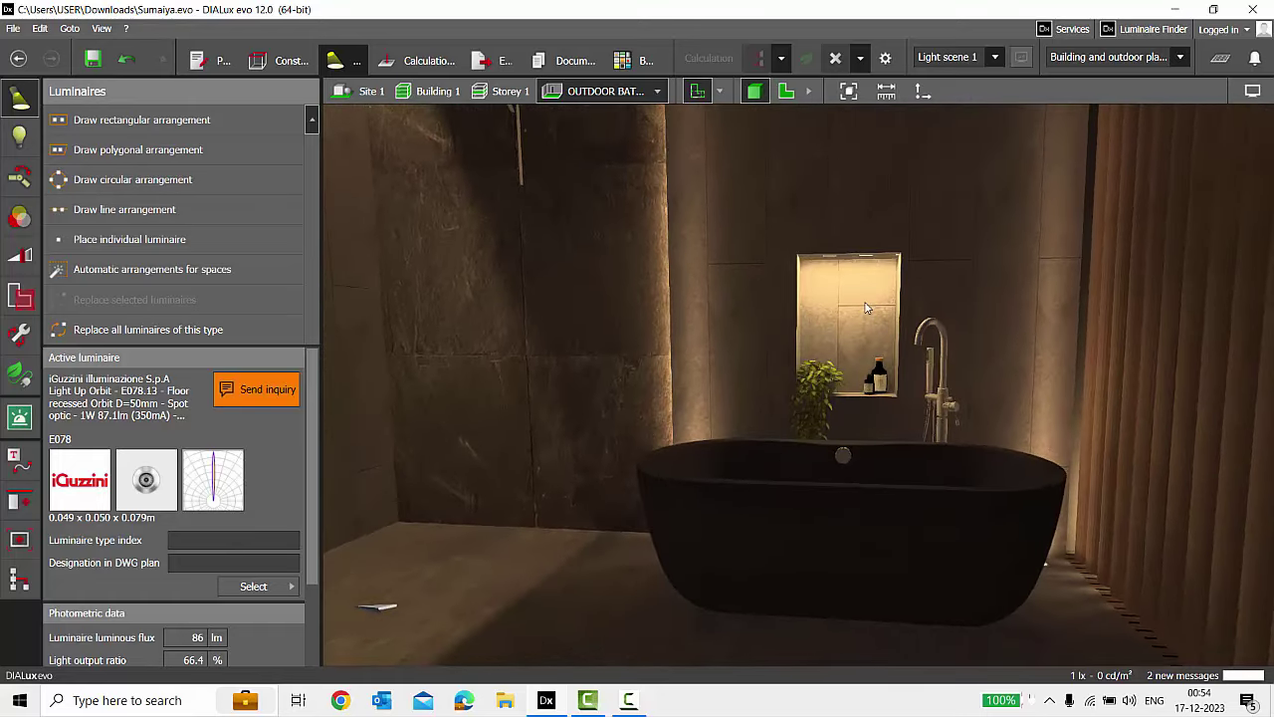
pyautogui.scroll(3, 836, 312)
pyautogui.moveTo(855, 325); pyautogui.dragTo(824, 318, button='right')
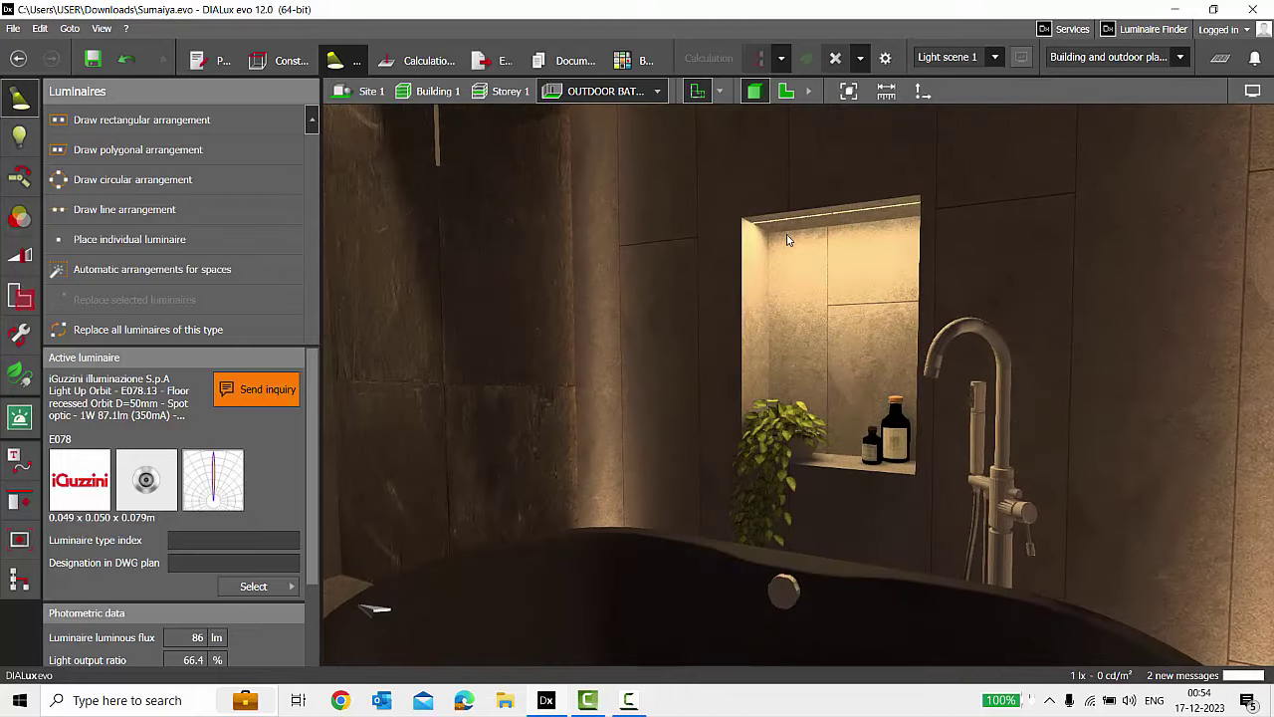
# Examine the bathtub area from several angles and the overall lighting of the outdoor bathroom and garden path.
pyautogui.scroll(-2, 847, 290)
pyautogui.moveTo(847, 290); pyautogui.dragTo(867, 398, button='right')
pyautogui.moveTo(904, 575); pyautogui.dragTo(924, 254)
pyautogui.scroll(-5, 850, 488)
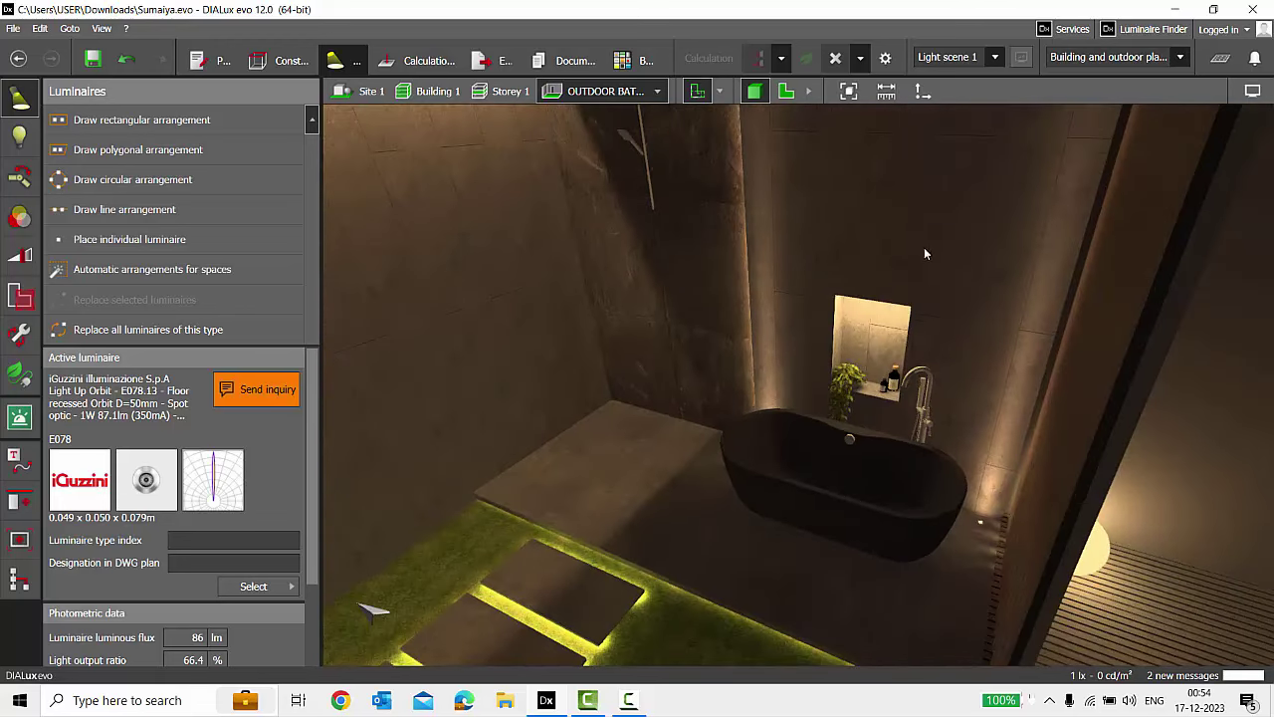
pyautogui.scroll(2, 924, 254)
pyautogui.moveTo(725, 417); pyautogui.dragTo(781, 418)
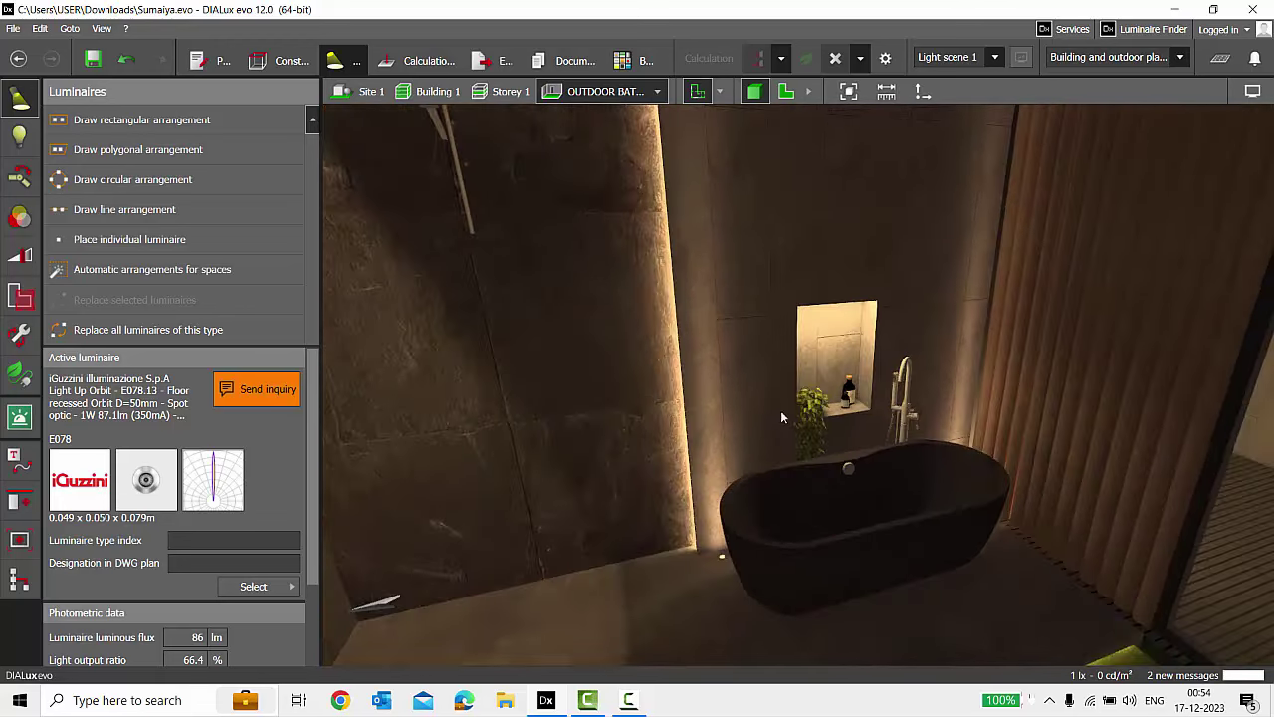
pyautogui.moveTo(860, 482); pyautogui.dragTo(818, 498)
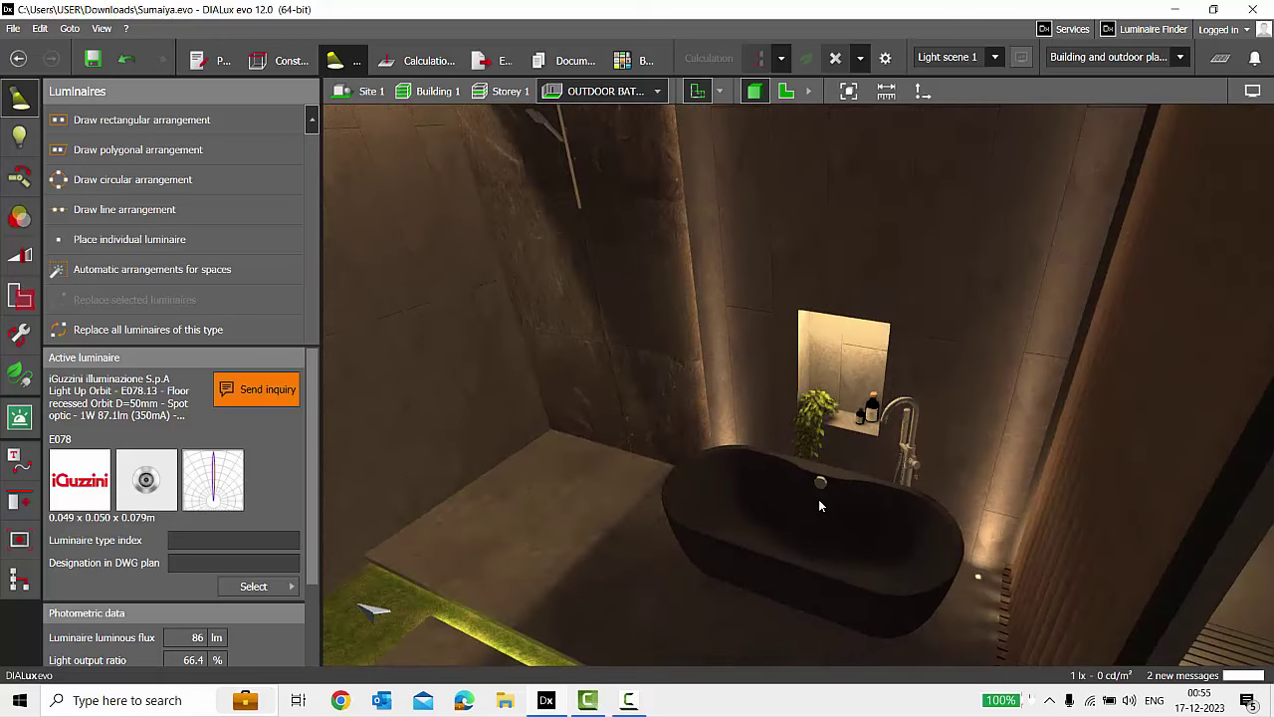
pyautogui.scroll(3, 764, 550)
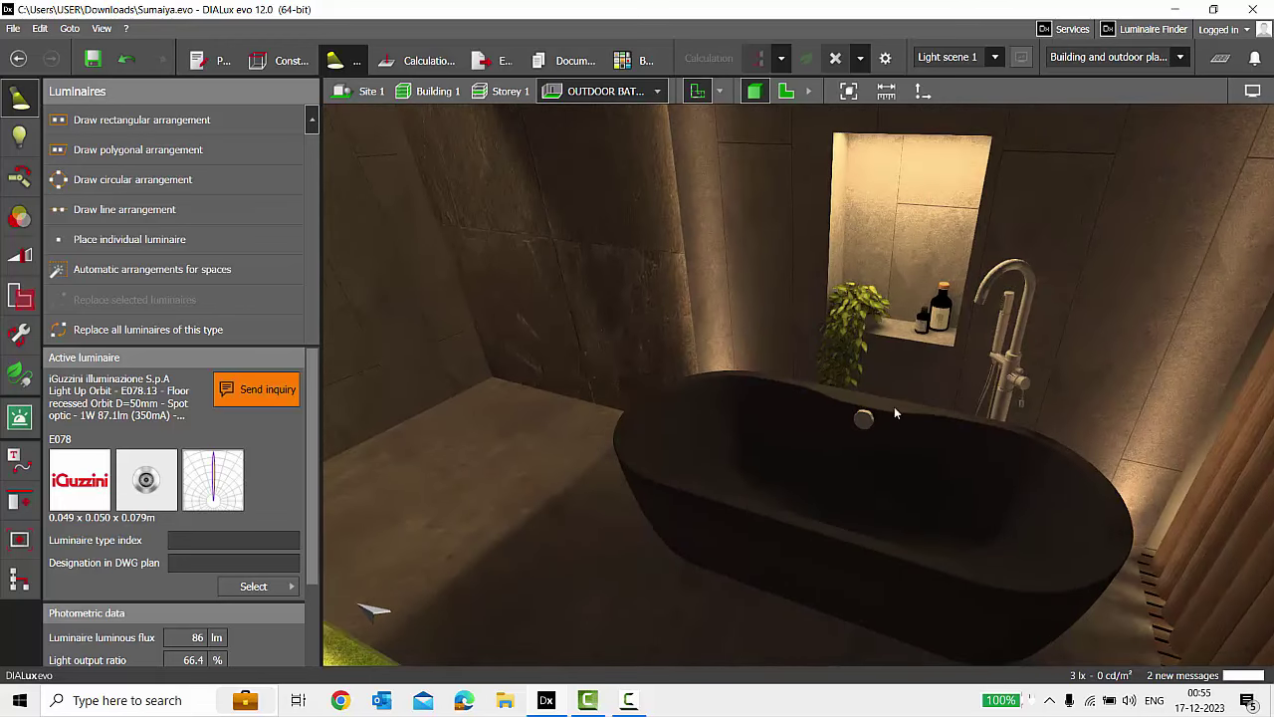
pyautogui.moveTo(874, 424); pyautogui.dragTo(872, 472)
pyautogui.scroll(-3, 872, 472)
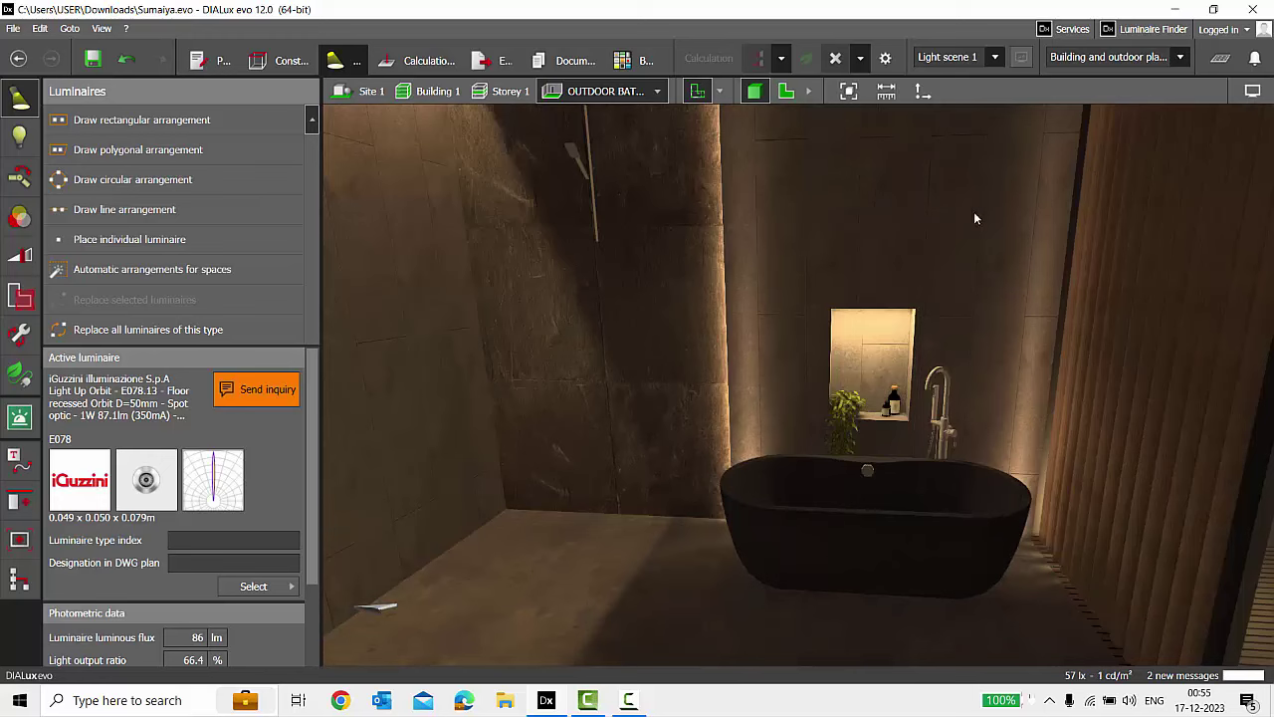
pyautogui.moveTo(955, 300); pyautogui.dragTo(922, 251)
pyautogui.scroll(-6, 876, 294)
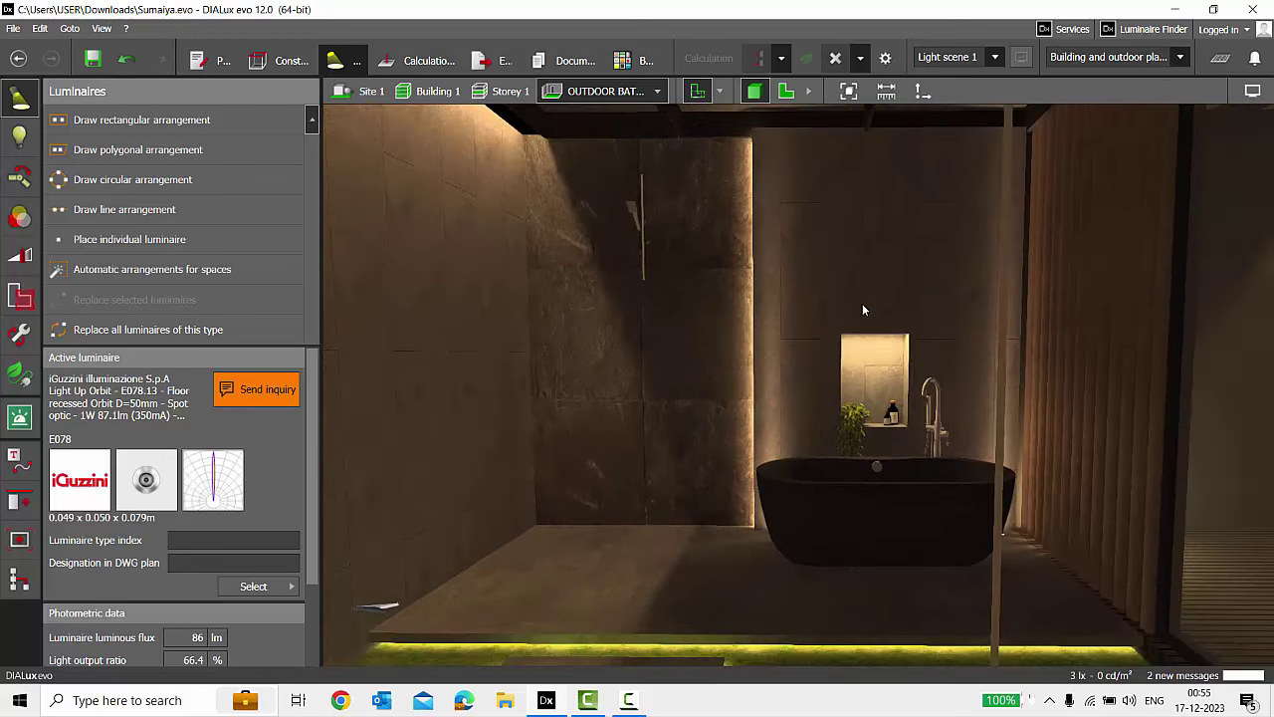
pyautogui.scroll(-2, 774, 398)
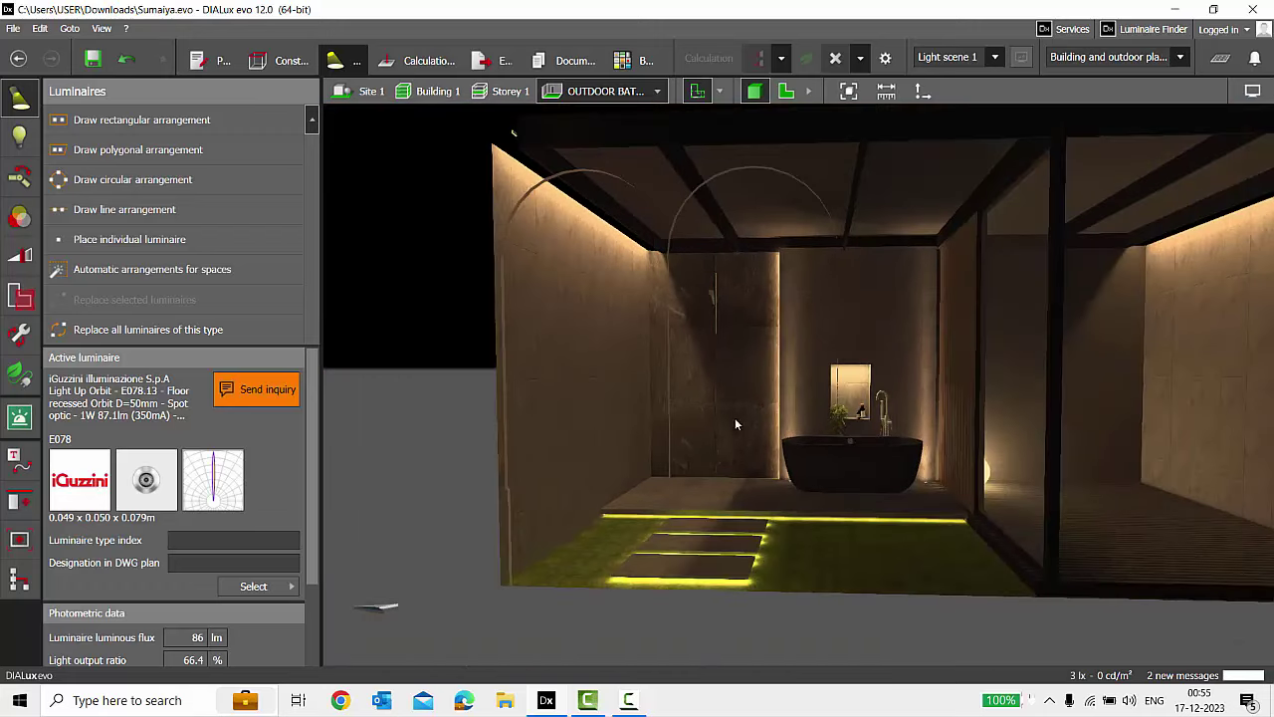
pyautogui.scroll(3, 1176, 414)
pyautogui.scroll(-3, 492, 532)
# Select the LEDS C4 Cisne Surface ø400mm globe beside the slatted partition and examine its glow on the deck and walls.
pyautogui.moveTo(841, 522); pyautogui.dragTo(1002, 503)
pyautogui.scroll(4, 994, 314)
pyautogui.moveTo(994, 315); pyautogui.dragTo(1001, 594)
pyautogui.click(1046, 596)
pyautogui.moveTo(1006, 438); pyautogui.dragTo(1226, 410)
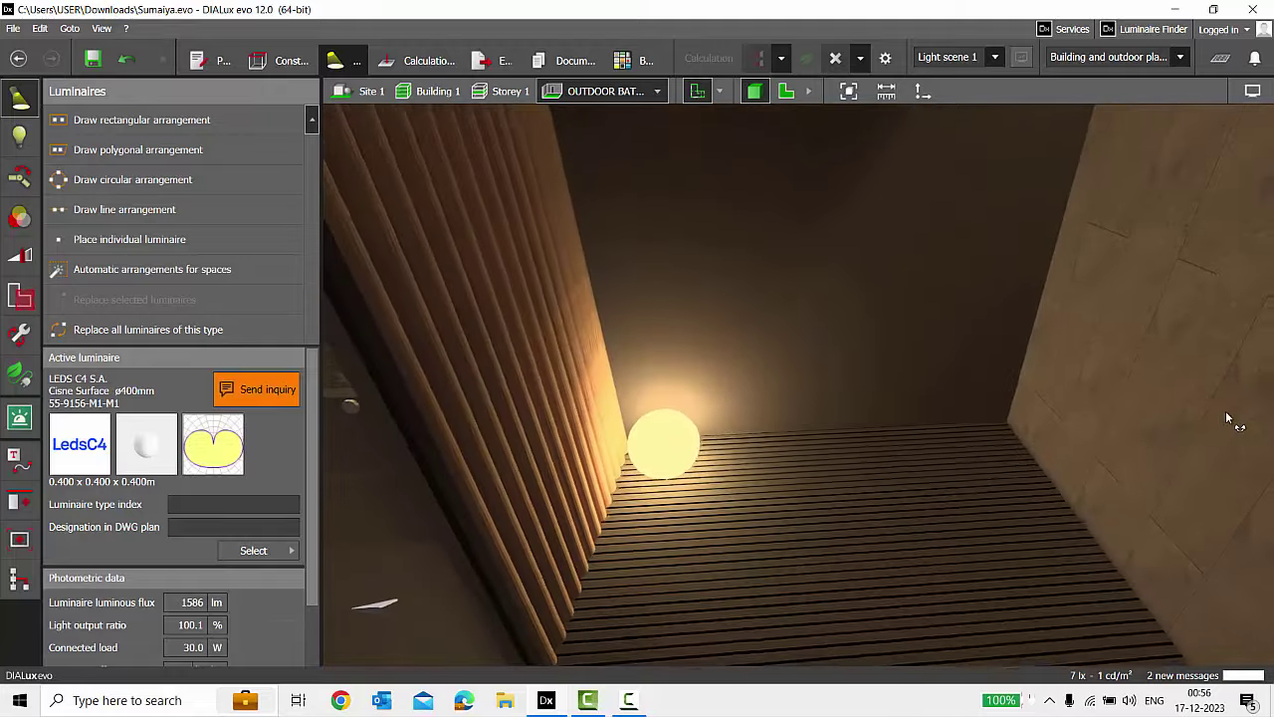
# Switch the active view to Storey 1 and show the whole layout, the bed wall and the sofa corner.
pyautogui.click(500, 90)
pyautogui.moveTo(886, 334); pyautogui.dragTo(274, 401)
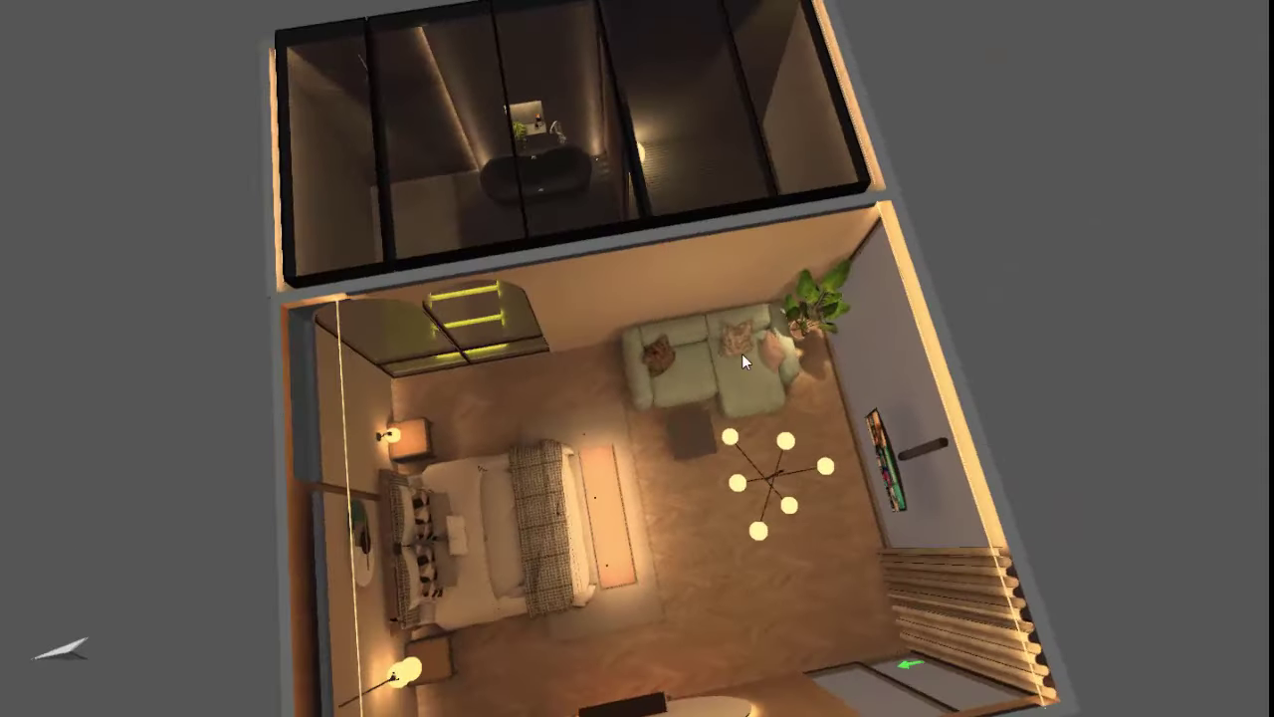
pyautogui.moveTo(741, 356); pyautogui.dragTo(580, 245)
pyautogui.scroll(7, 418, 322)
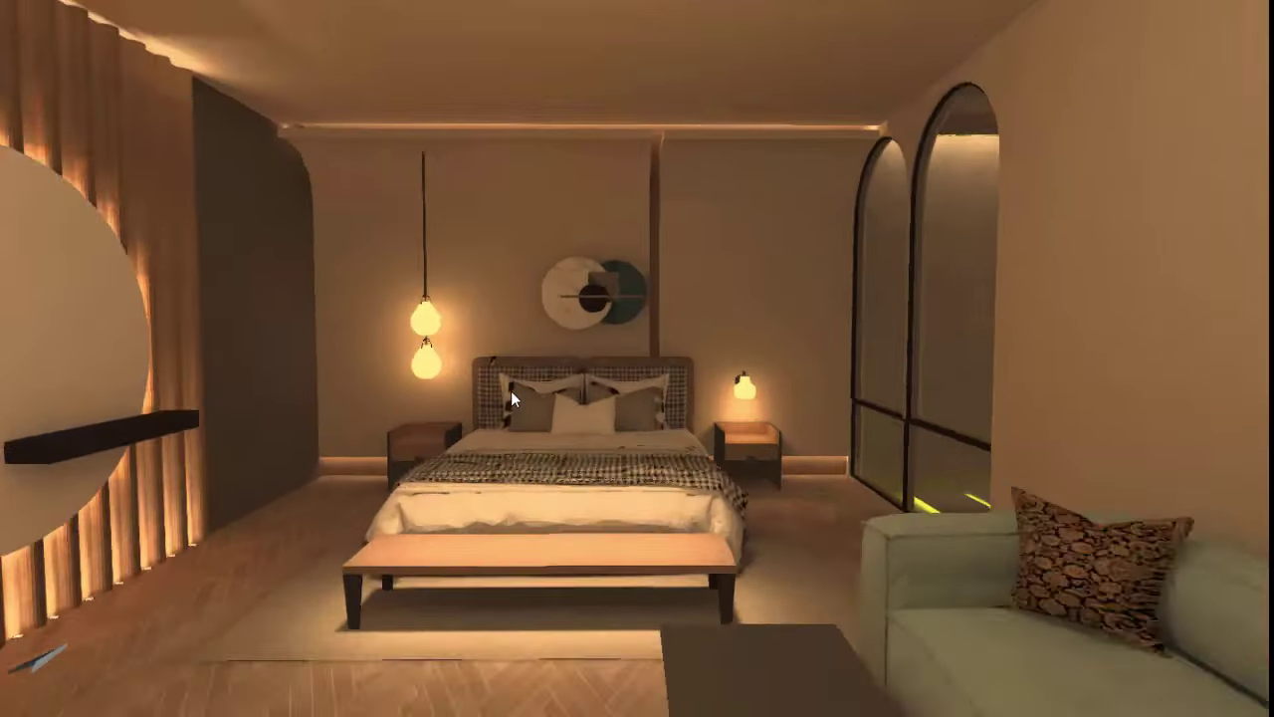
pyautogui.moveTo(510, 391); pyautogui.dragTo(1154, 395)
pyautogui.moveTo(1198, 367); pyautogui.dragTo(1270, 348, button='right')
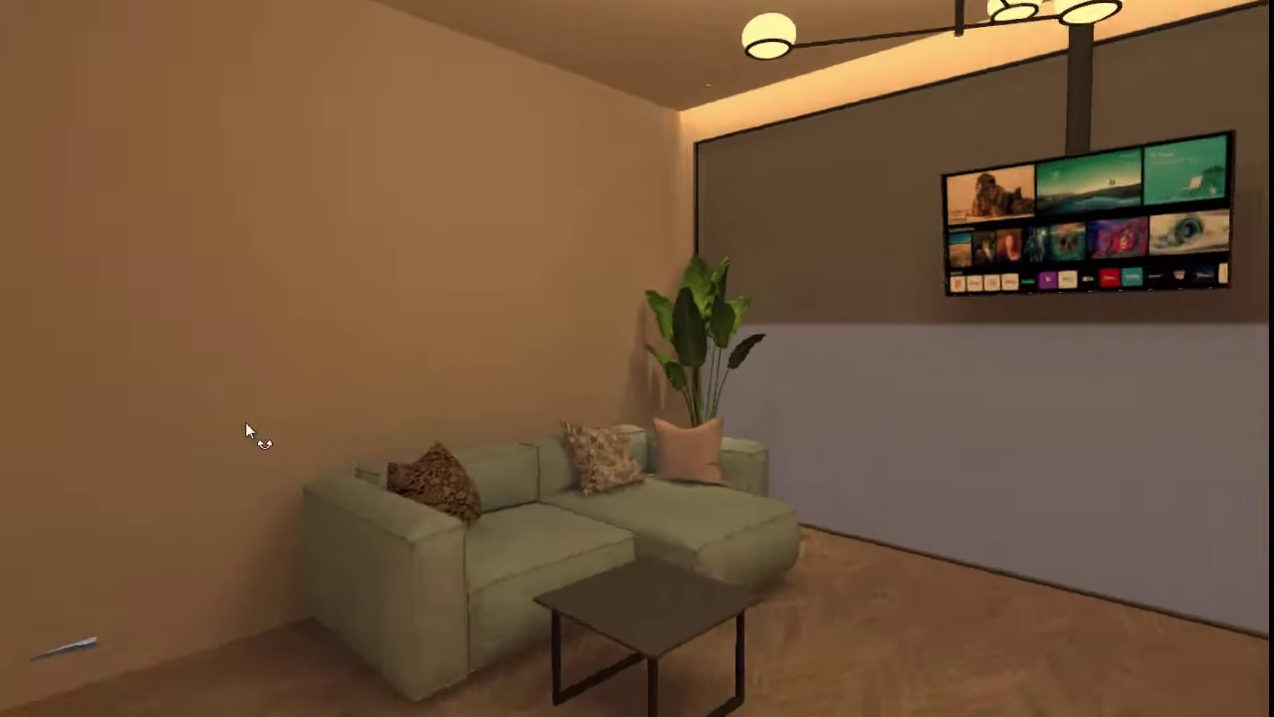
# Review the globe-lit deck and the bedroom's chandelier, television wall and backlit round panel.
pyautogui.scroll(8, 10, 235)
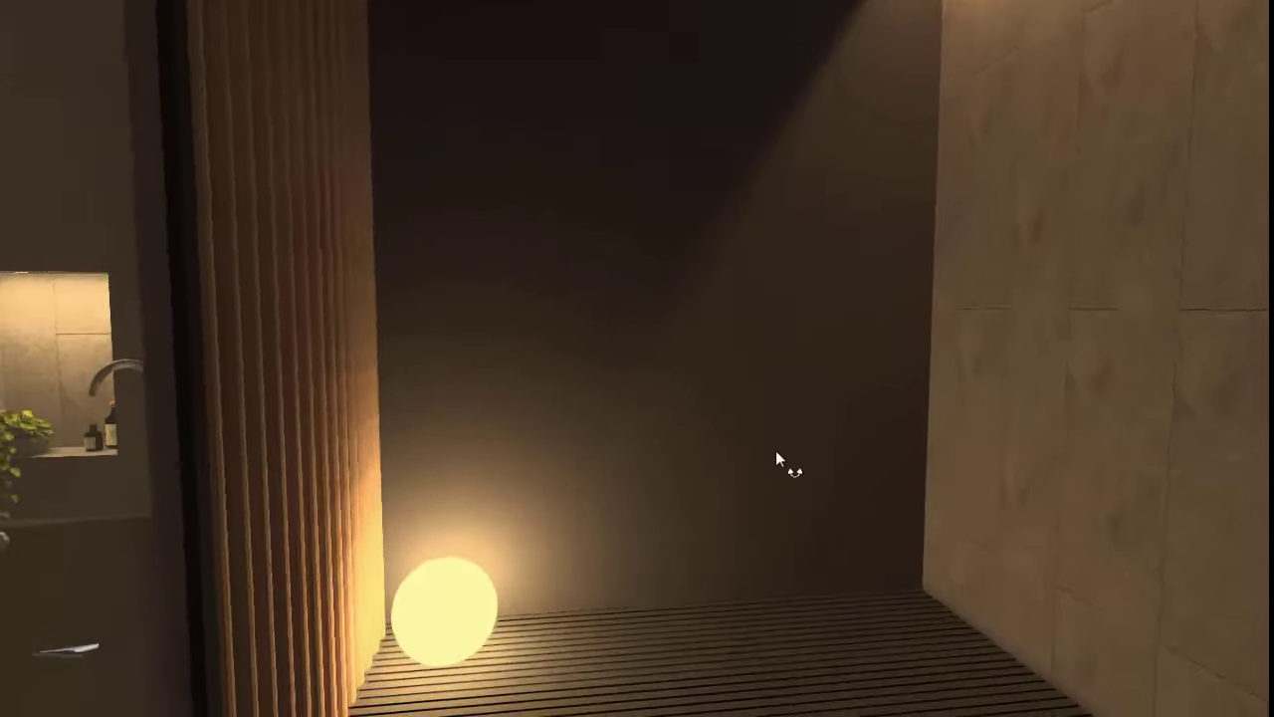
pyautogui.moveTo(776, 451); pyautogui.dragTo(1047, 435)
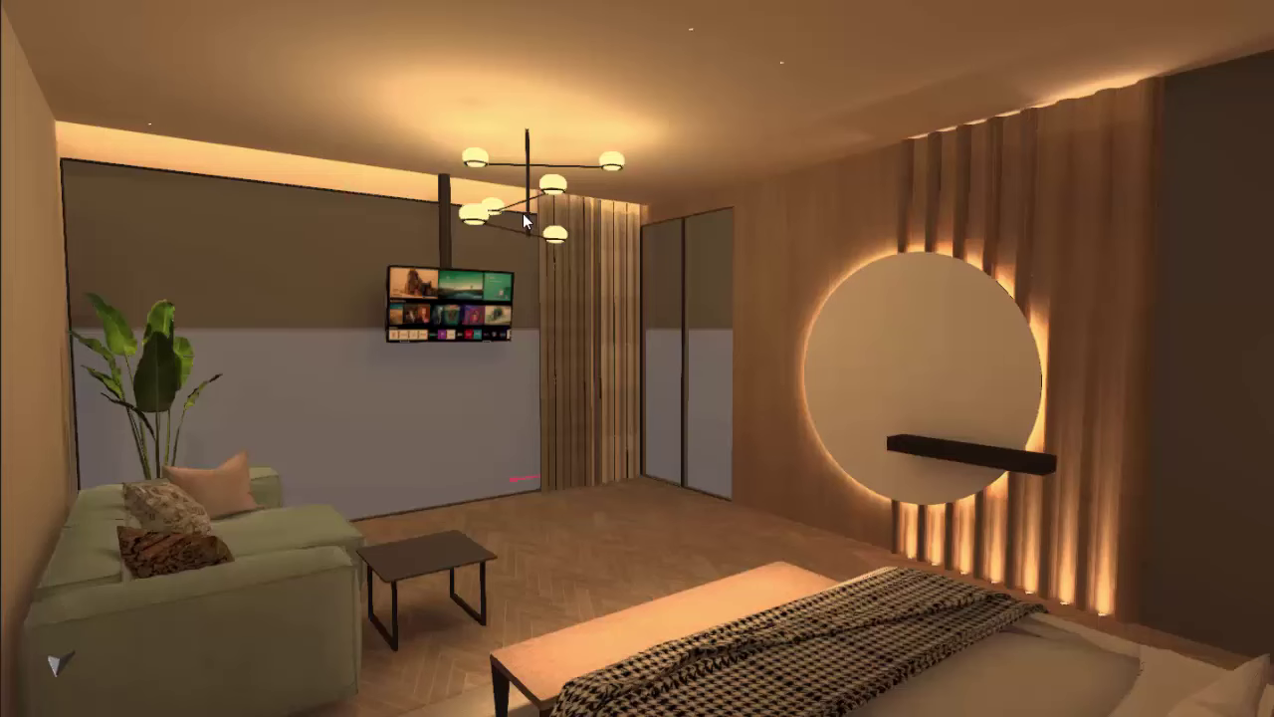
pyautogui.scroll(-1, 497, 387)
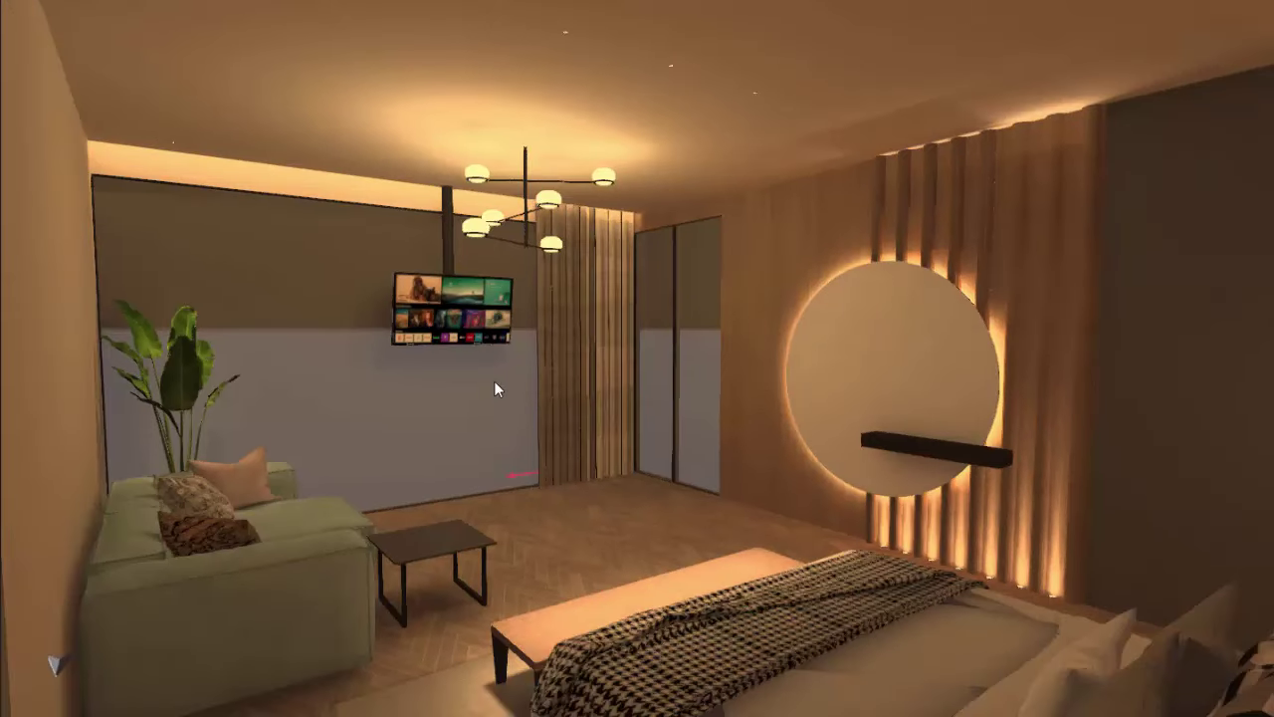